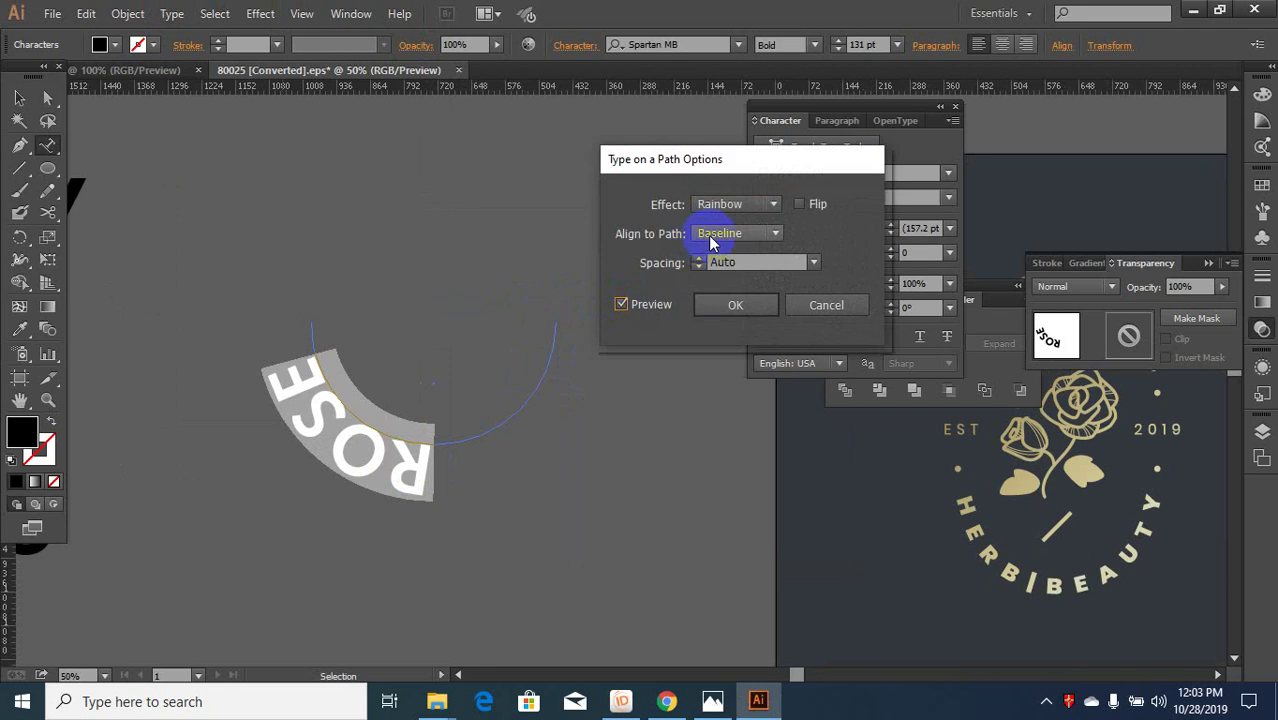
# - Flip the ROSE text on its arc and align it to the path by Descender in the Type on a Path options
pyautogui.click(800, 204)
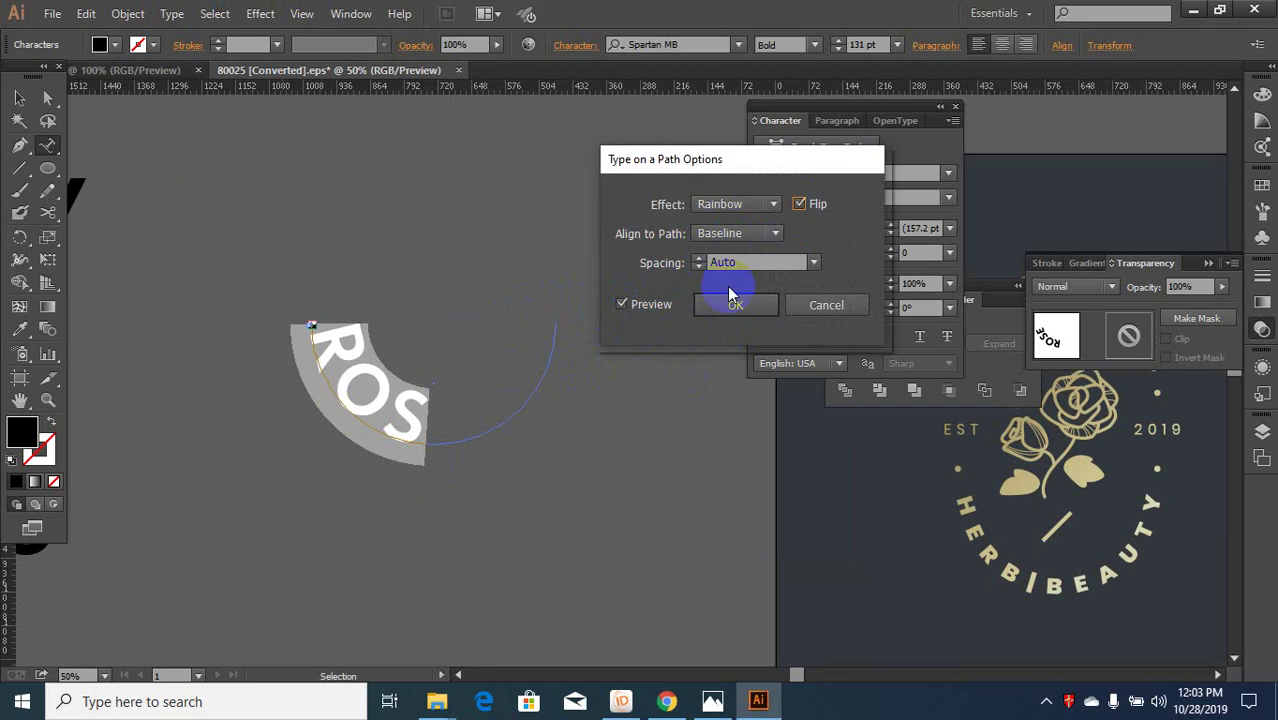
pyautogui.click(757, 232)
pyautogui.click(732, 268)
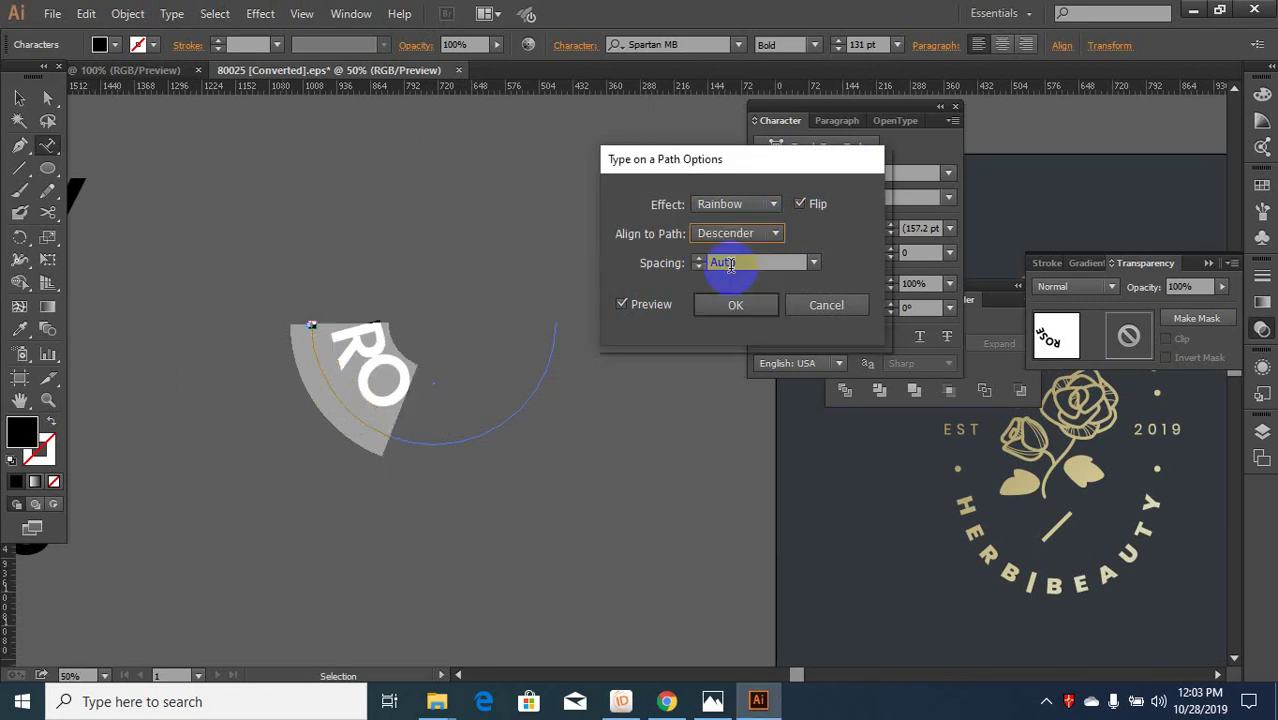
pyautogui.click(736, 234)
pyautogui.click(735, 255)
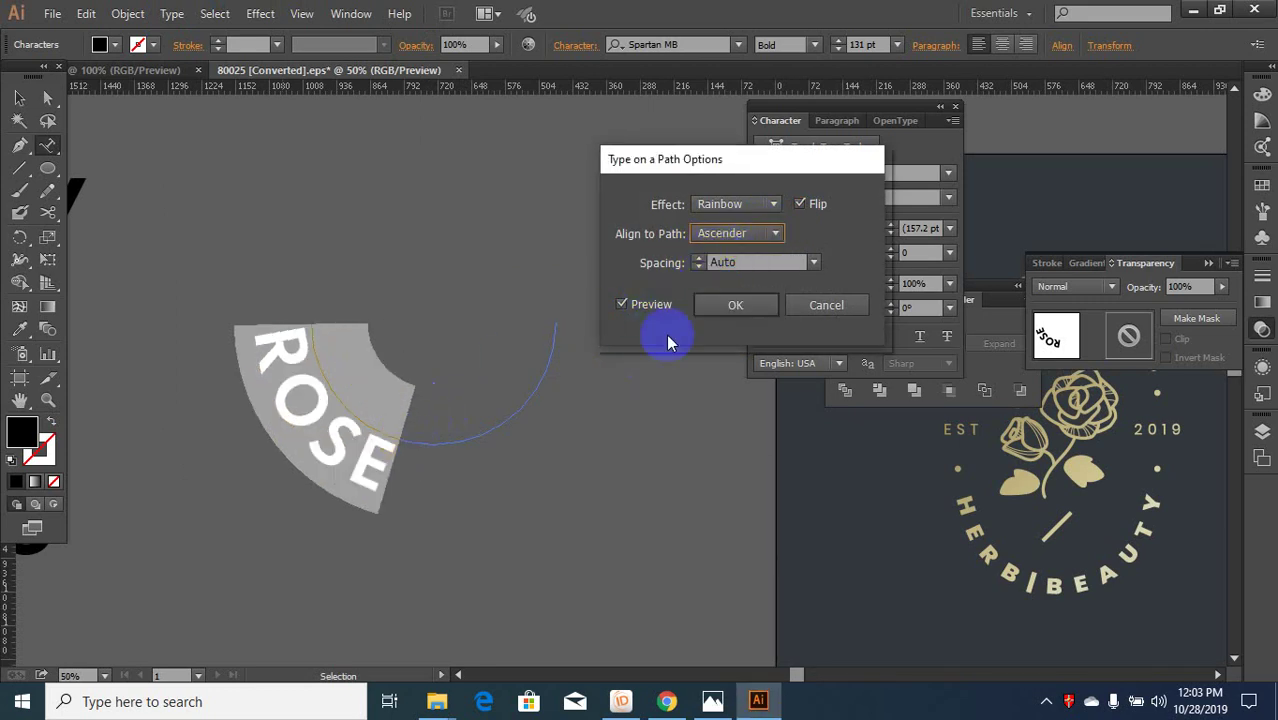
pyautogui.click(745, 233)
pyautogui.click(736, 257)
pyautogui.click(751, 241)
pyautogui.click(736, 272)
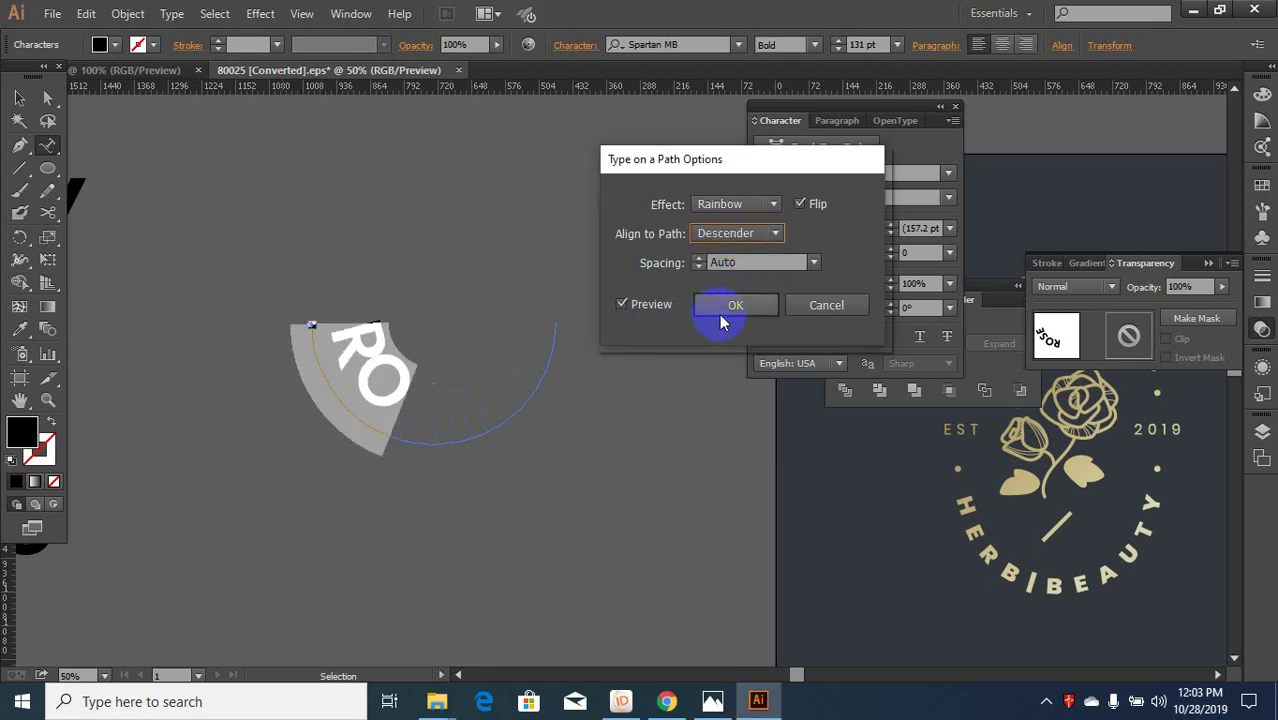
pyautogui.click(733, 305)
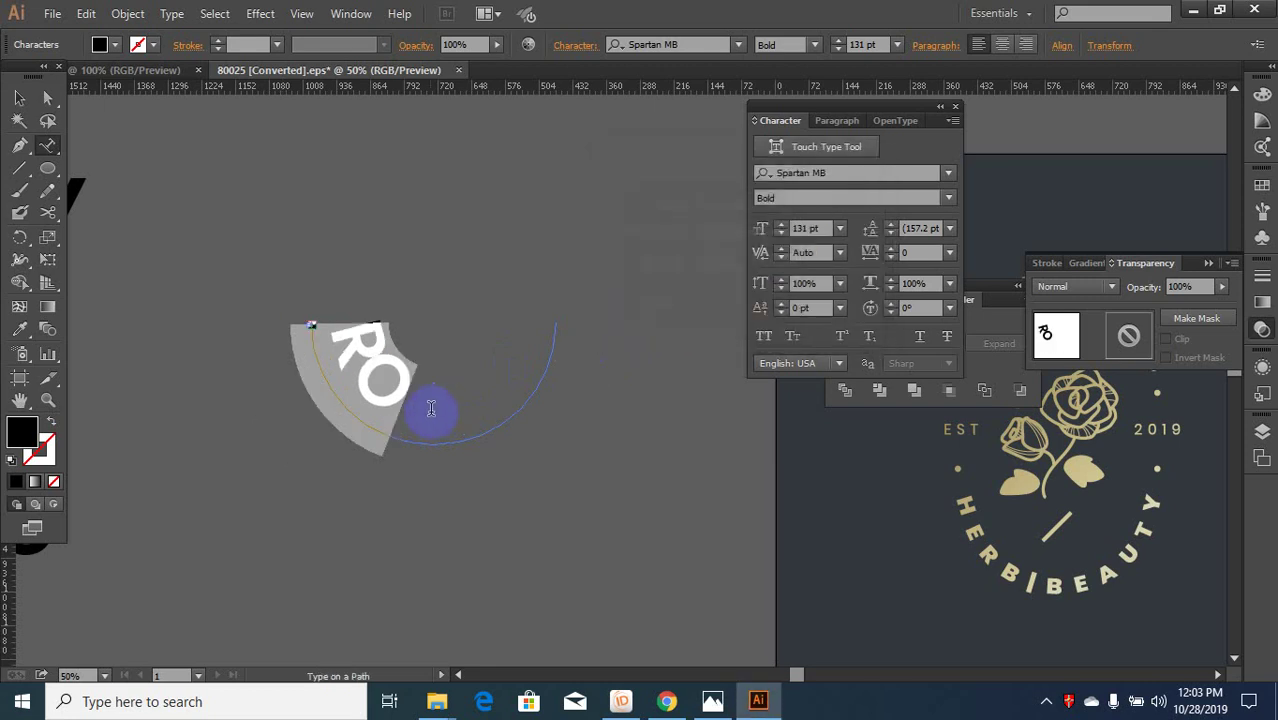
pyautogui.moveTo(421, 411); pyautogui.dragTo(329, 328)
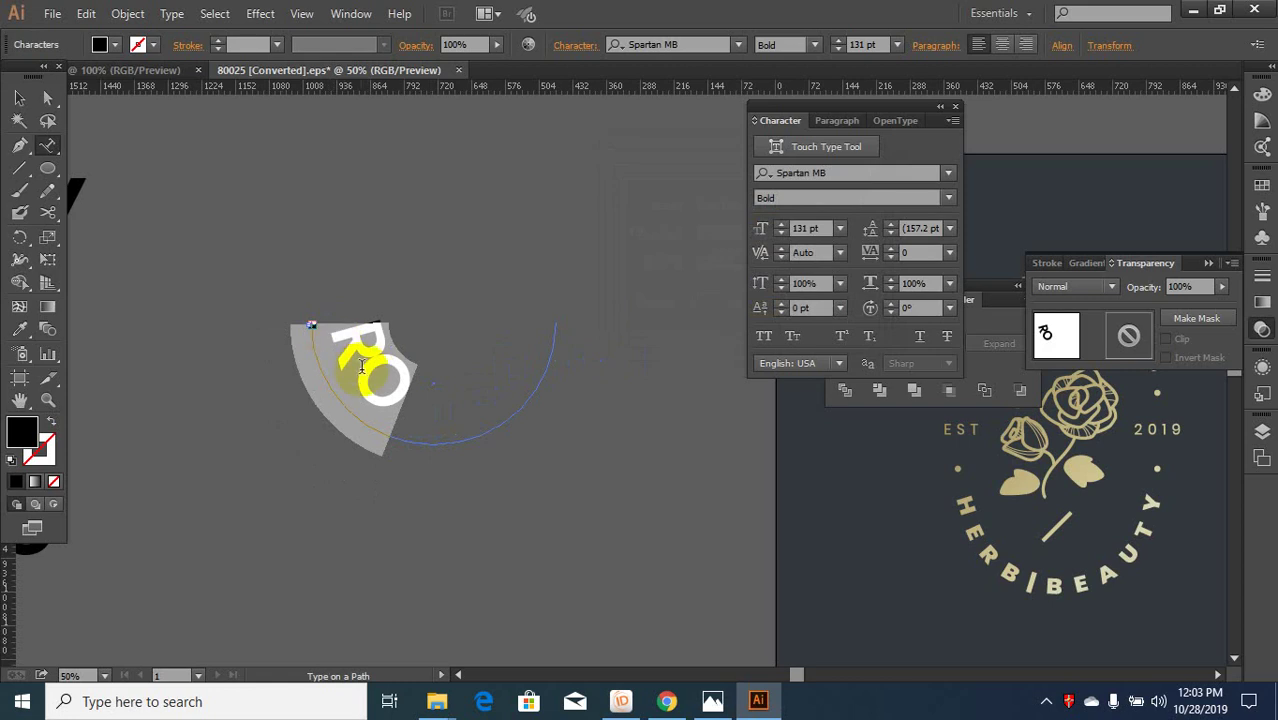
pyautogui.click(48, 100)
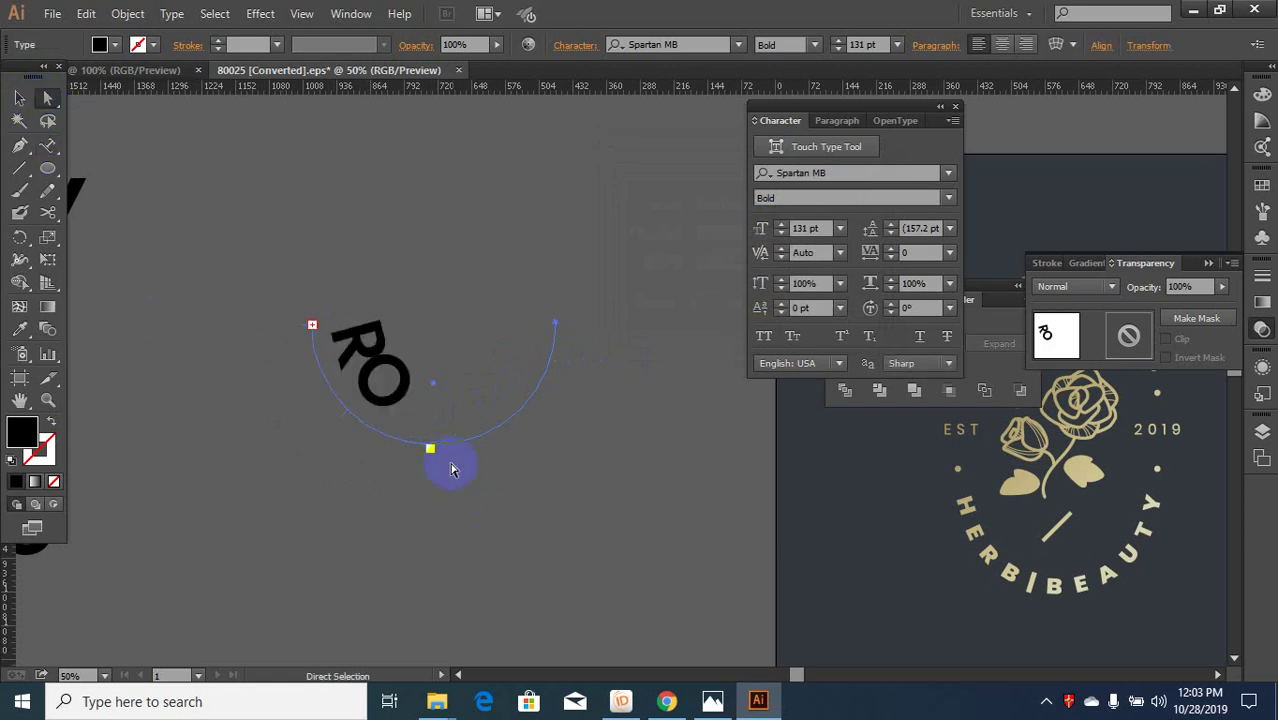
pyautogui.moveTo(466, 455); pyautogui.dragTo(367, 422)
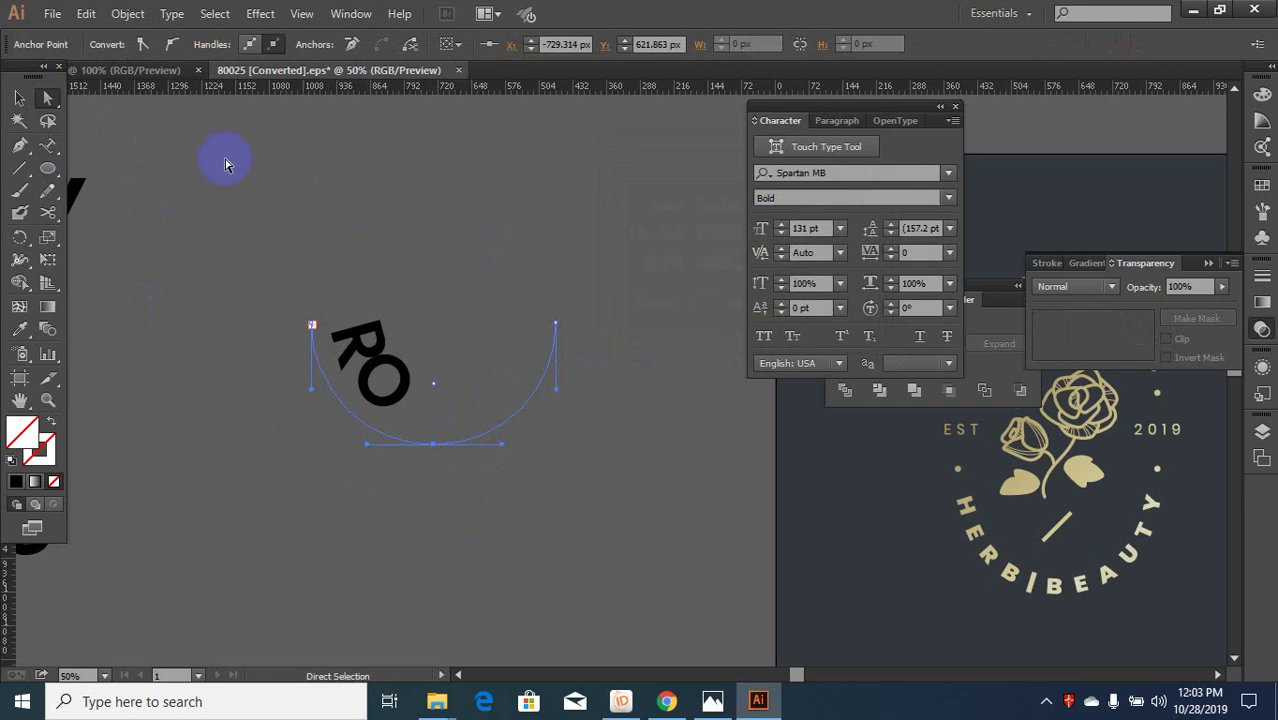
pyautogui.click(340, 355)
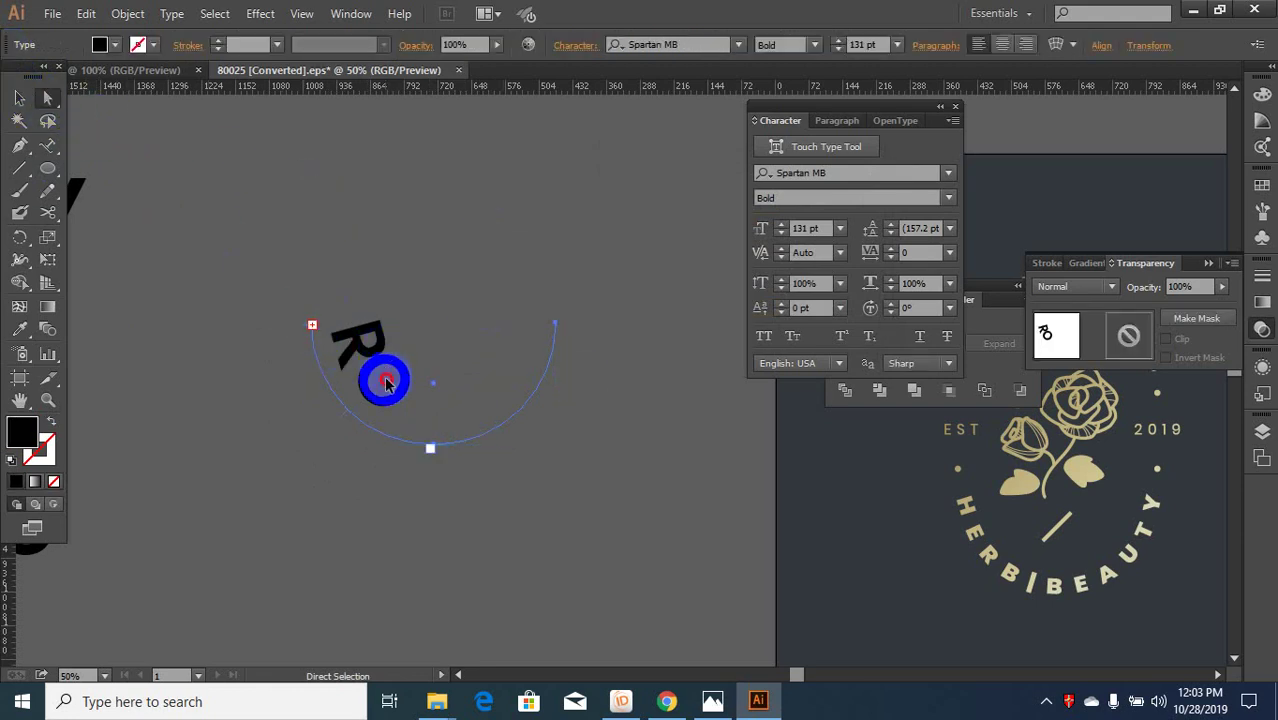
pyautogui.click(453, 455)
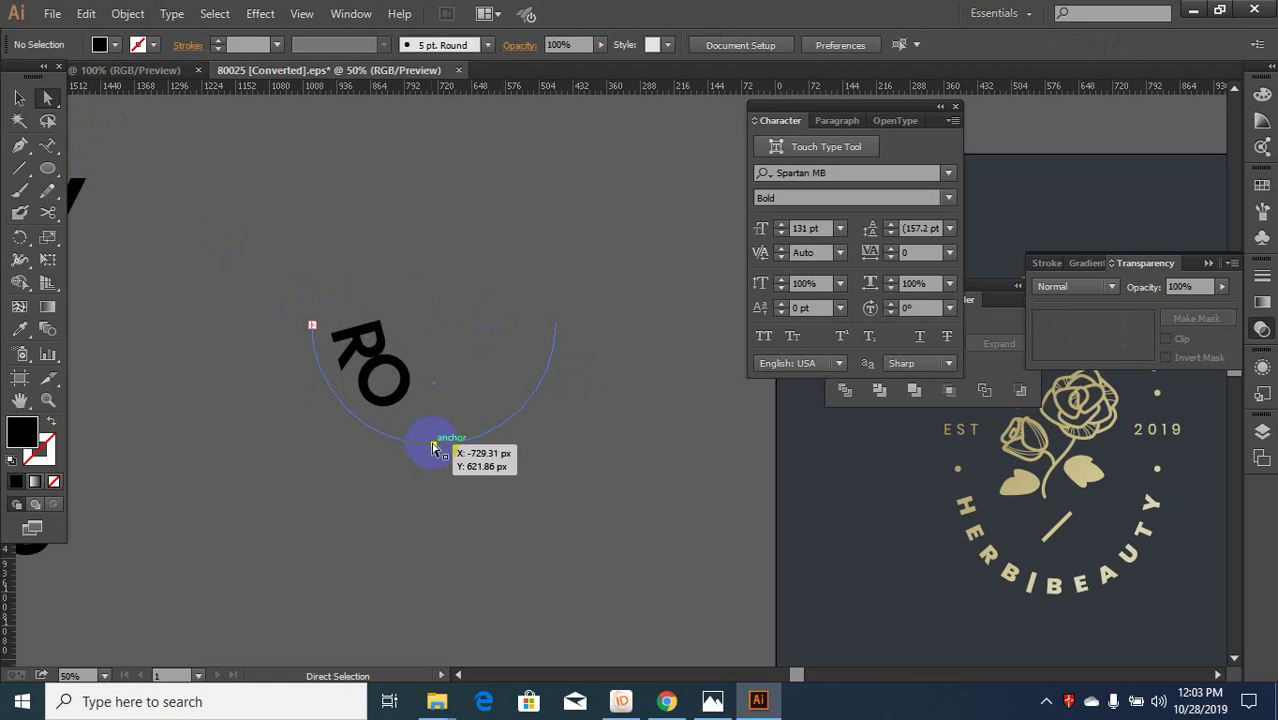
pyautogui.moveTo(433, 447); pyautogui.dragTo(477, 447)
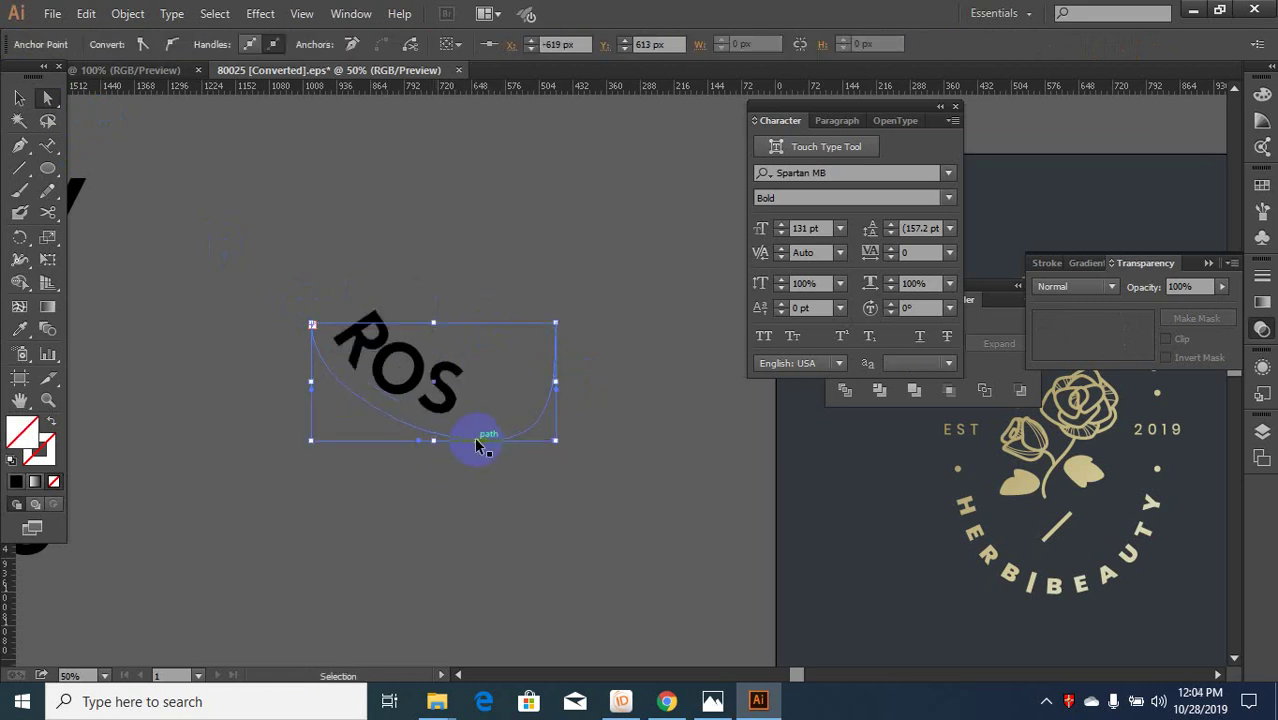
pyautogui.hotkey('ctrl', 'z')
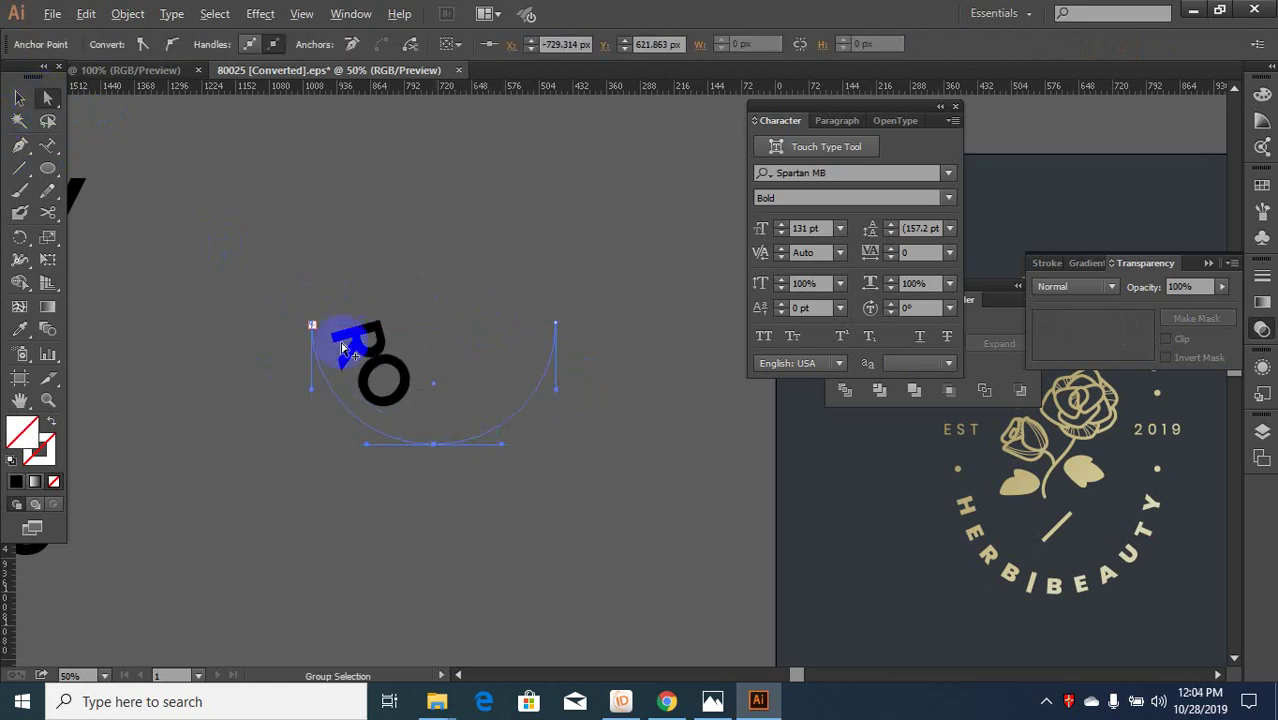
# - Slide the curved text along its path so the text range is centred on the arc's lowest point
pyautogui.scroll(1, 345, 344)
pyautogui.doubleClick(390, 361)
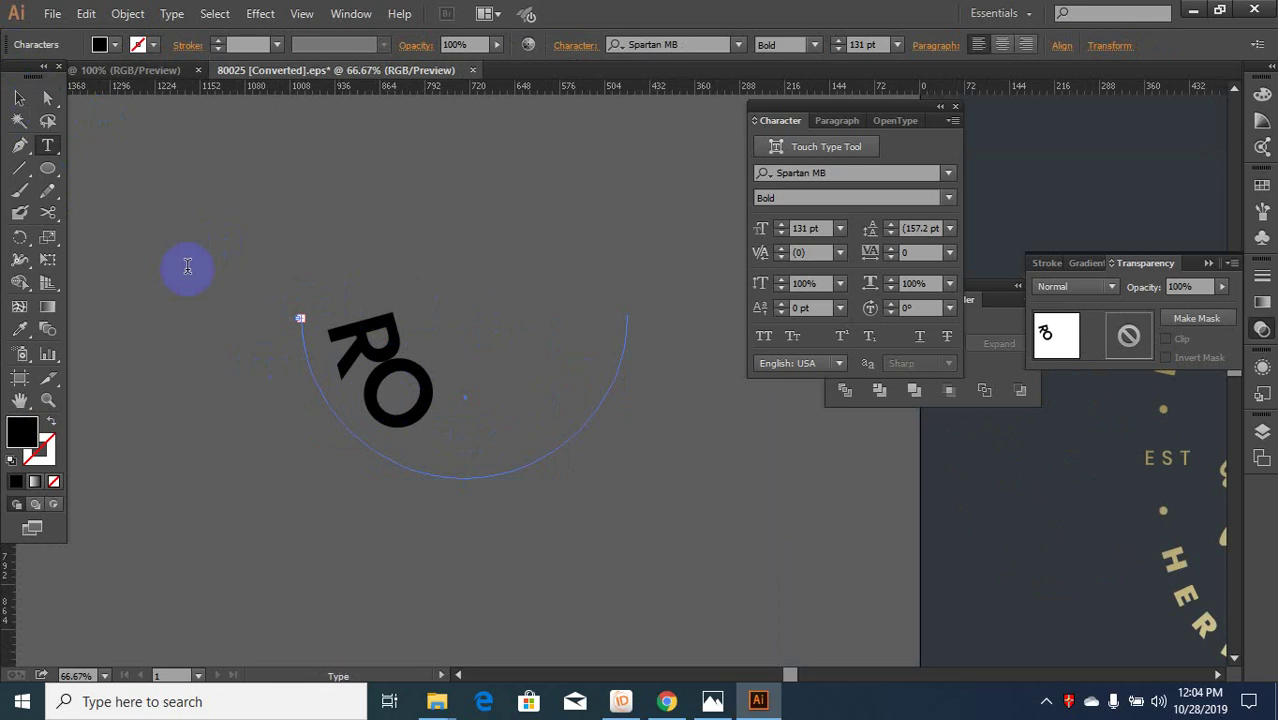
pyautogui.click(19, 97)
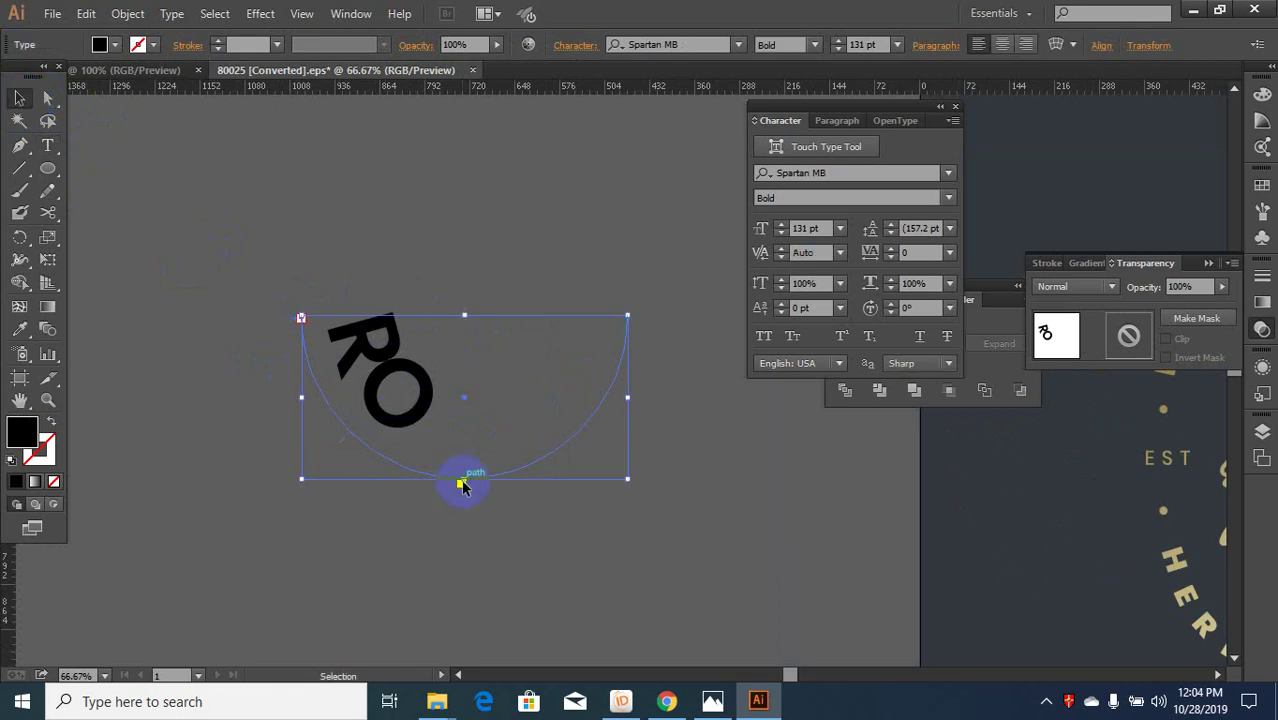
pyautogui.scroll(2, 462, 487)
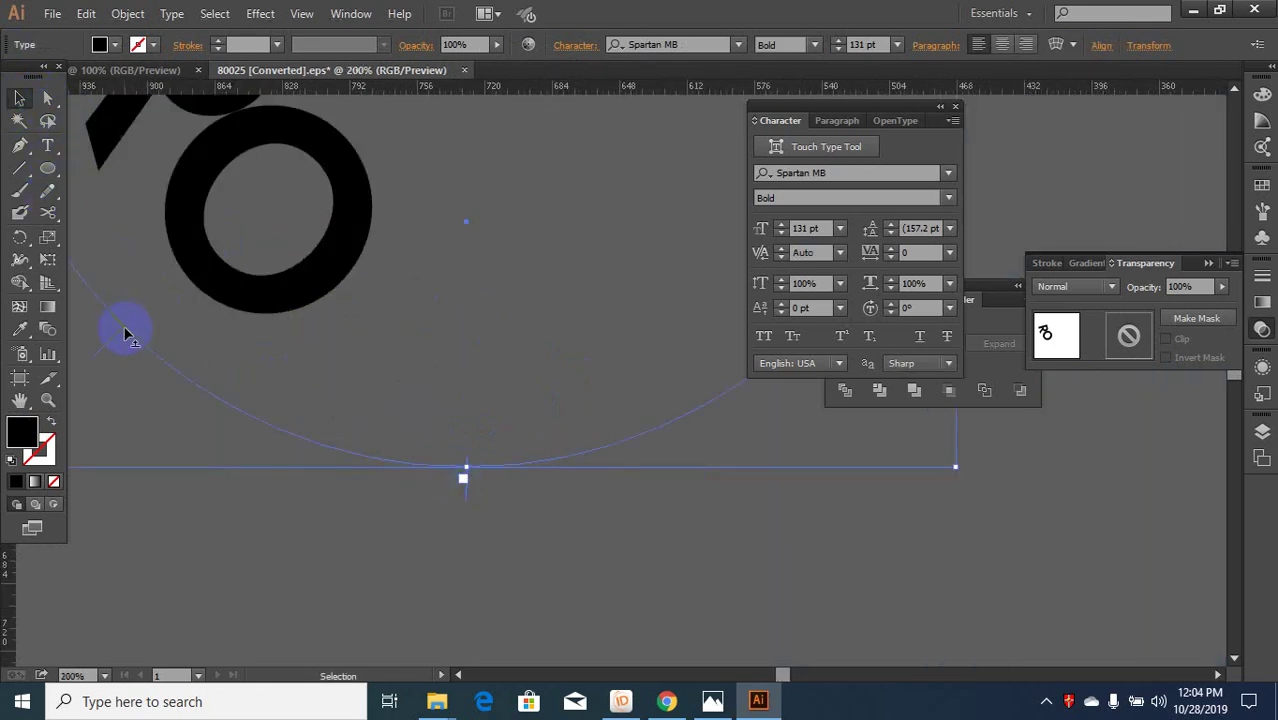
pyautogui.moveTo(125, 335); pyautogui.dragTo(470, 474)
pyautogui.scroll(-2, 416, 514)
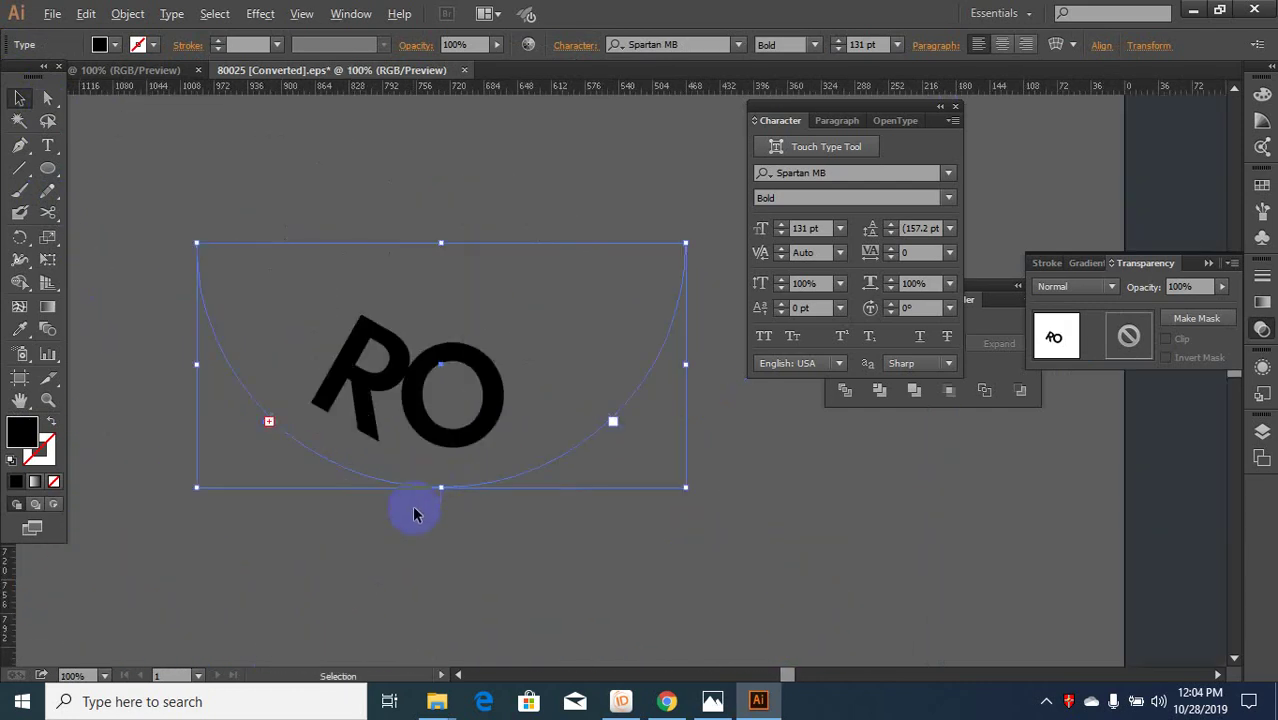
# - Extend the text range's end to the arc's right endpoint so the whole word ROSE fits
pyautogui.moveTo(613, 424)
pyautogui.mouseDown()
pyautogui.moveTo(622, 394)
pyautogui.moveTo(603, 421)
pyautogui.mouseUp()
pyautogui.scroll(2, 625, 424)
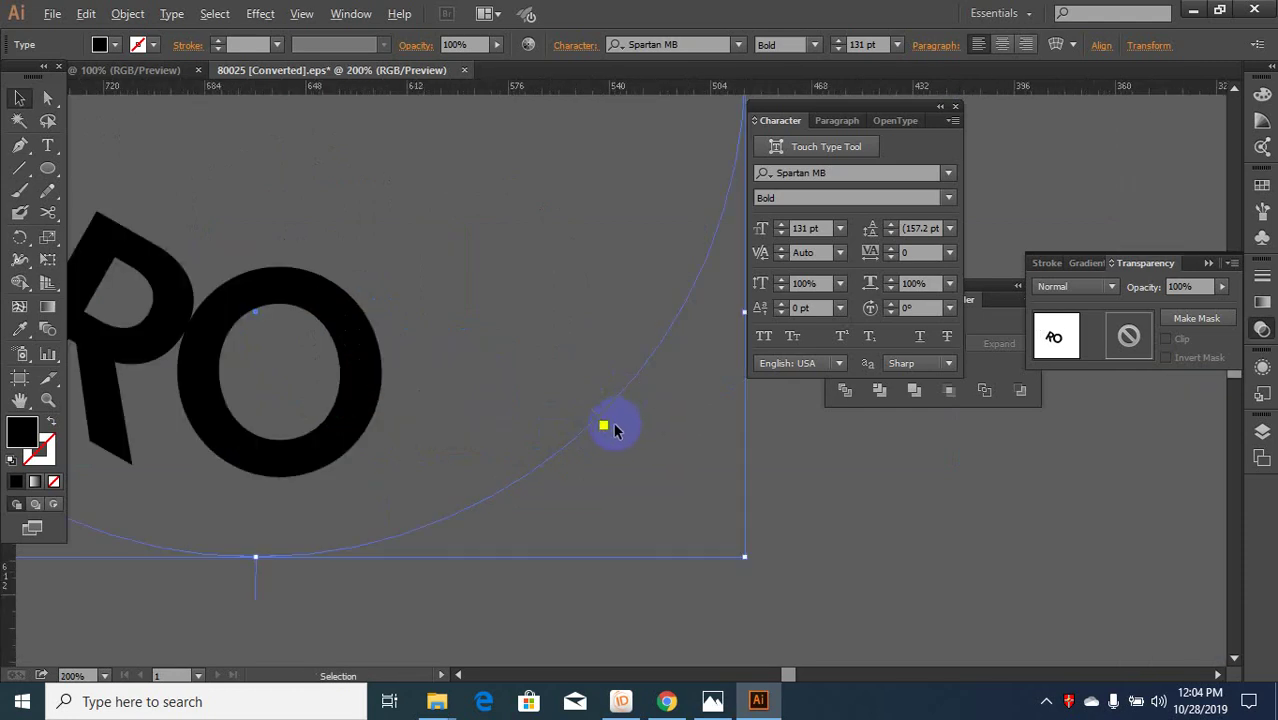
pyautogui.moveTo(585, 412); pyautogui.dragTo(502, 346)
pyautogui.scroll(-4, 616, 400)
pyautogui.scroll(-3, 431, 508)
pyautogui.scroll(-2, 430, 512)
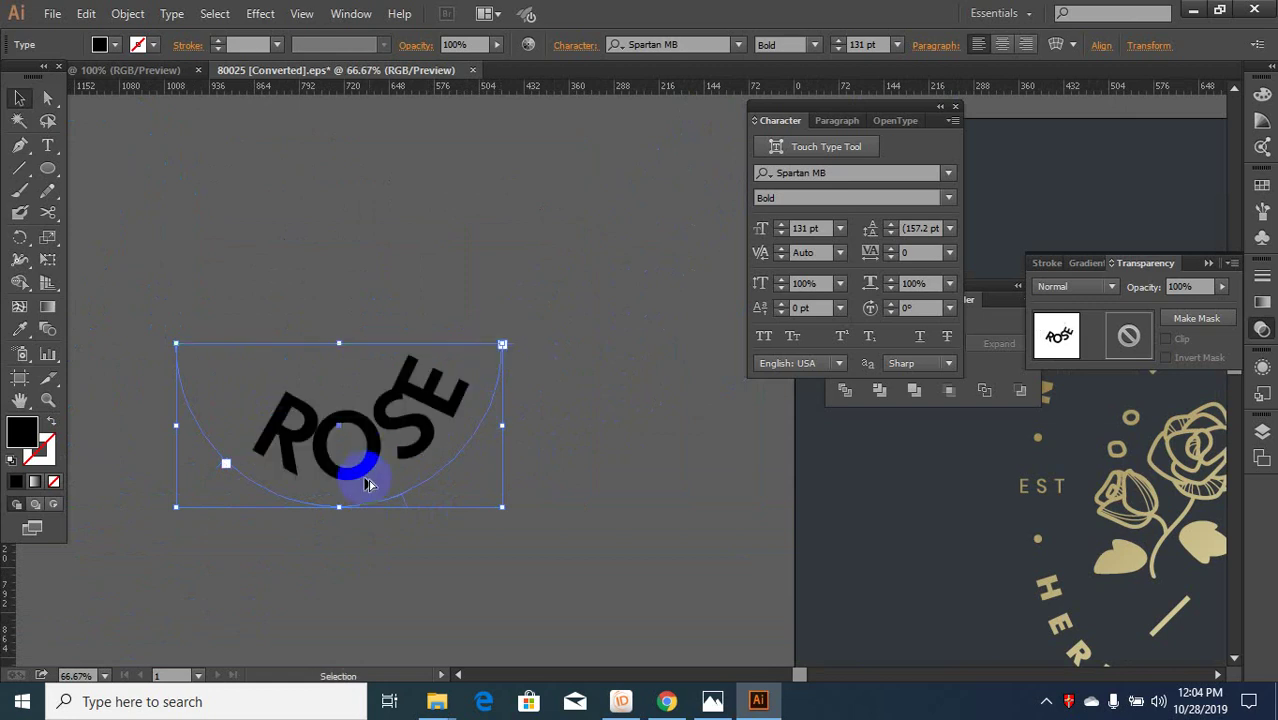
# - Set the curved ROSE text's font size to 91 pt and shift the word slightly right along the arc
pyautogui.scroll(1, 363, 485)
pyautogui.scroll(-1, 504, 424)
pyautogui.doubleClick(498, 384)
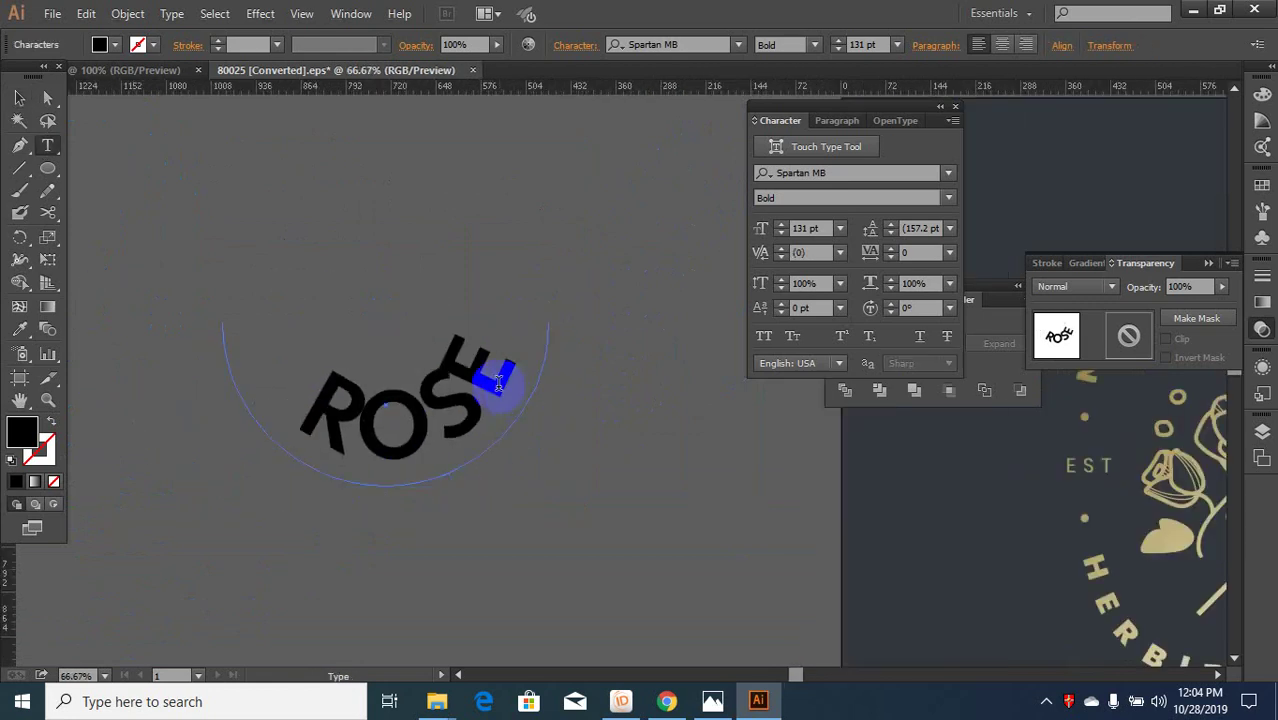
pyautogui.tripleClick(453, 438)
pyautogui.click(826, 229)
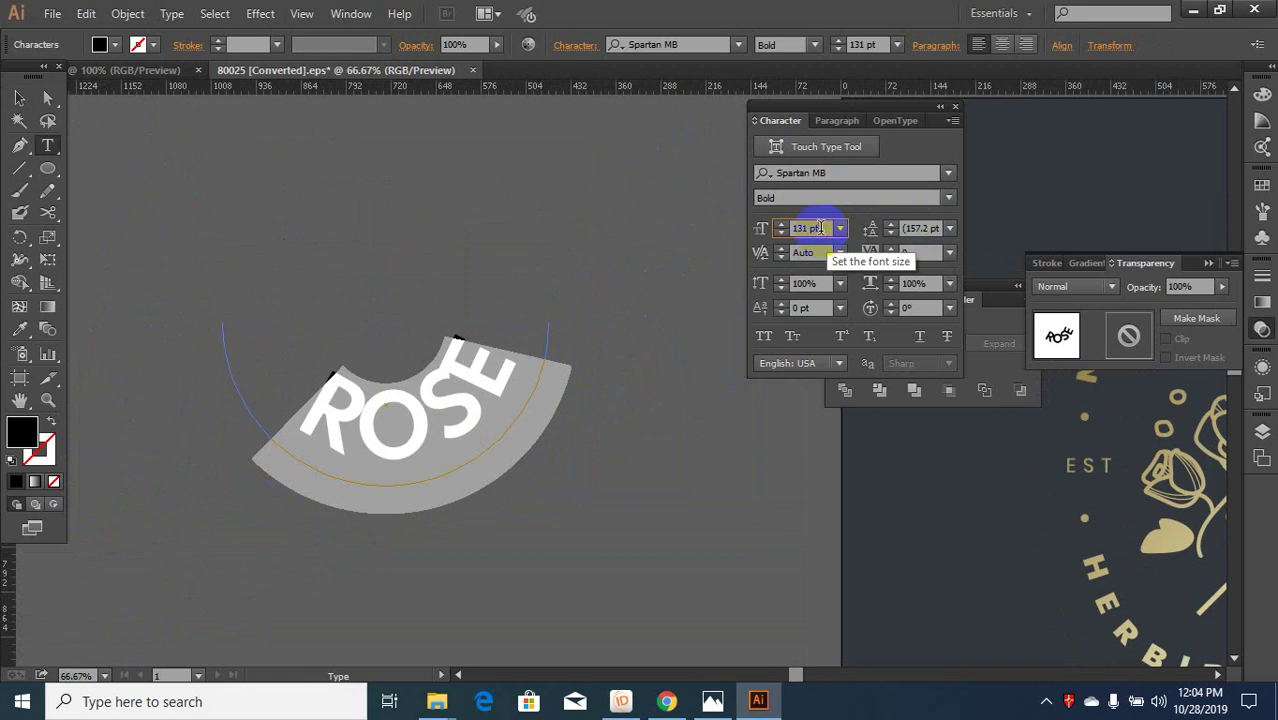
pyautogui.scroll(-20, 820, 228)
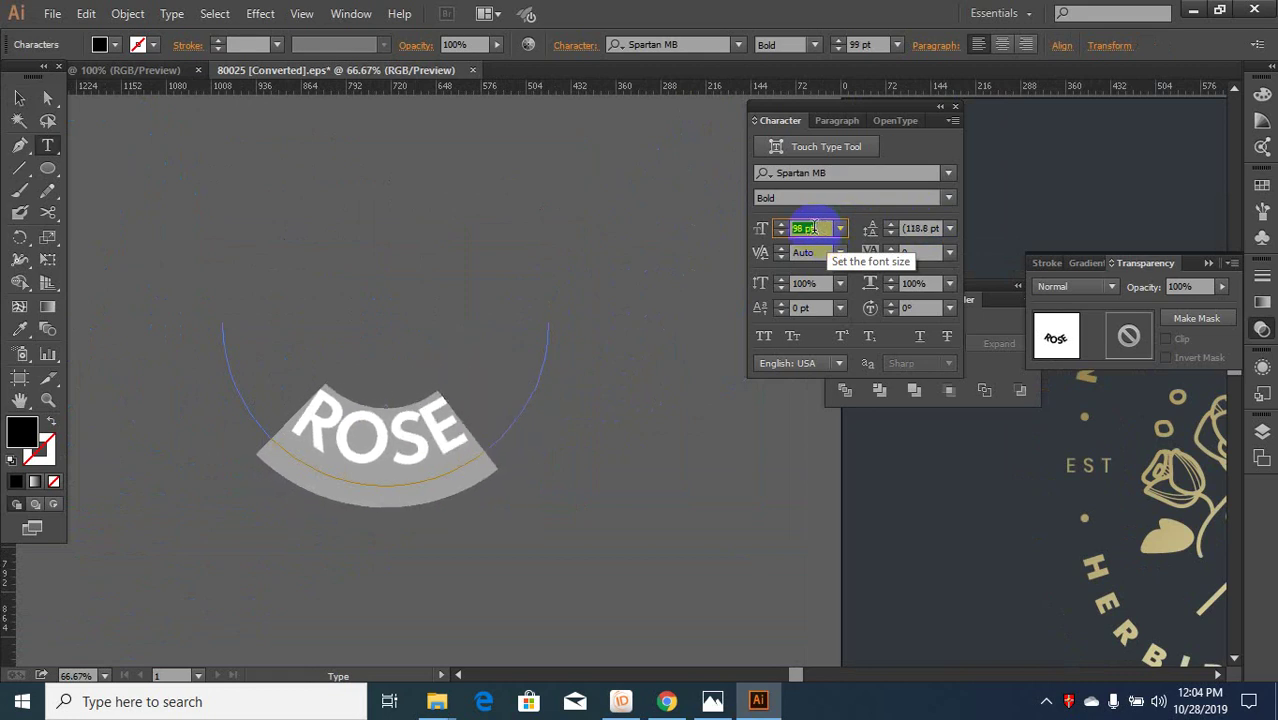
pyautogui.scroll(-3, 814, 228)
pyautogui.scroll(-4, 814, 228)
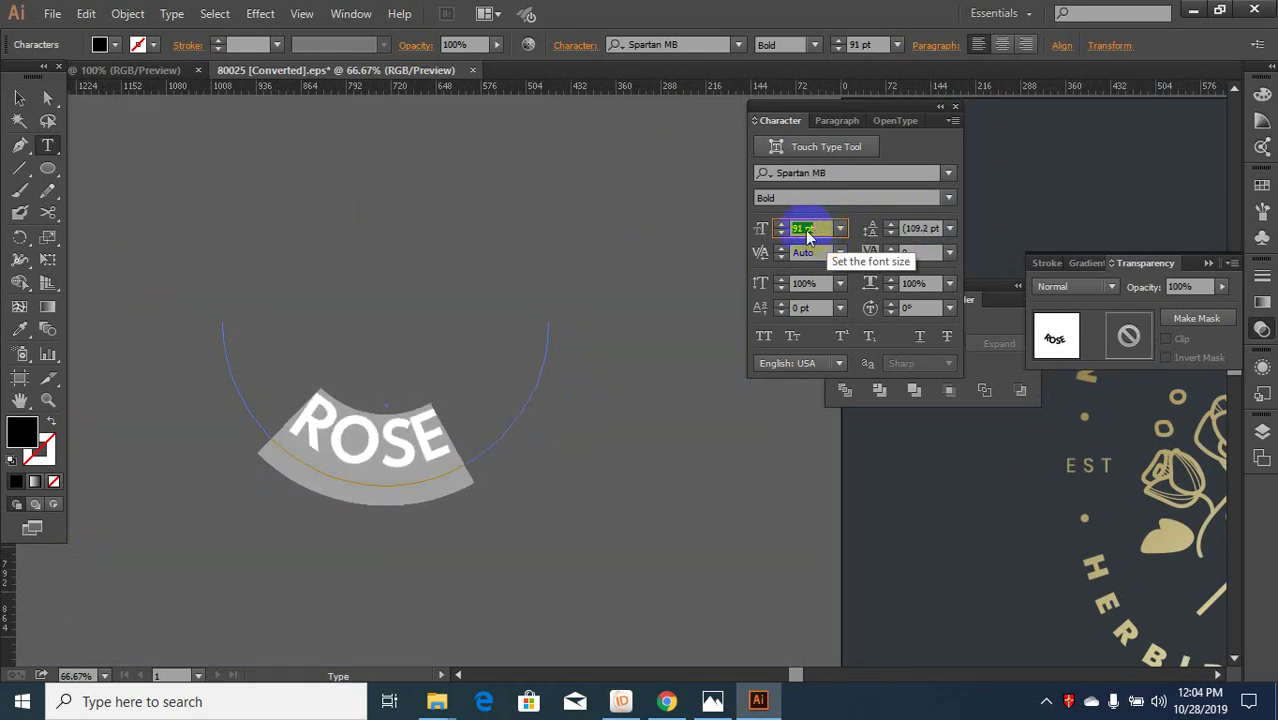
pyautogui.click(252, 425)
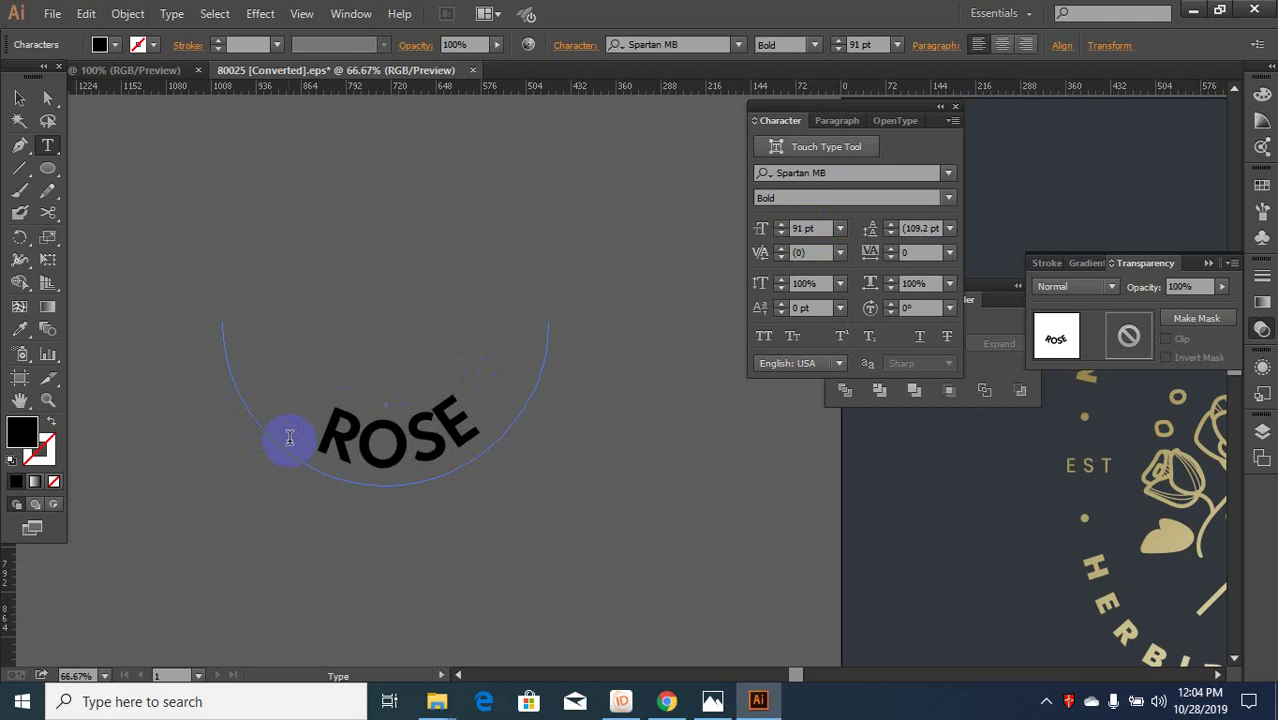
pyautogui.click(14, 96)
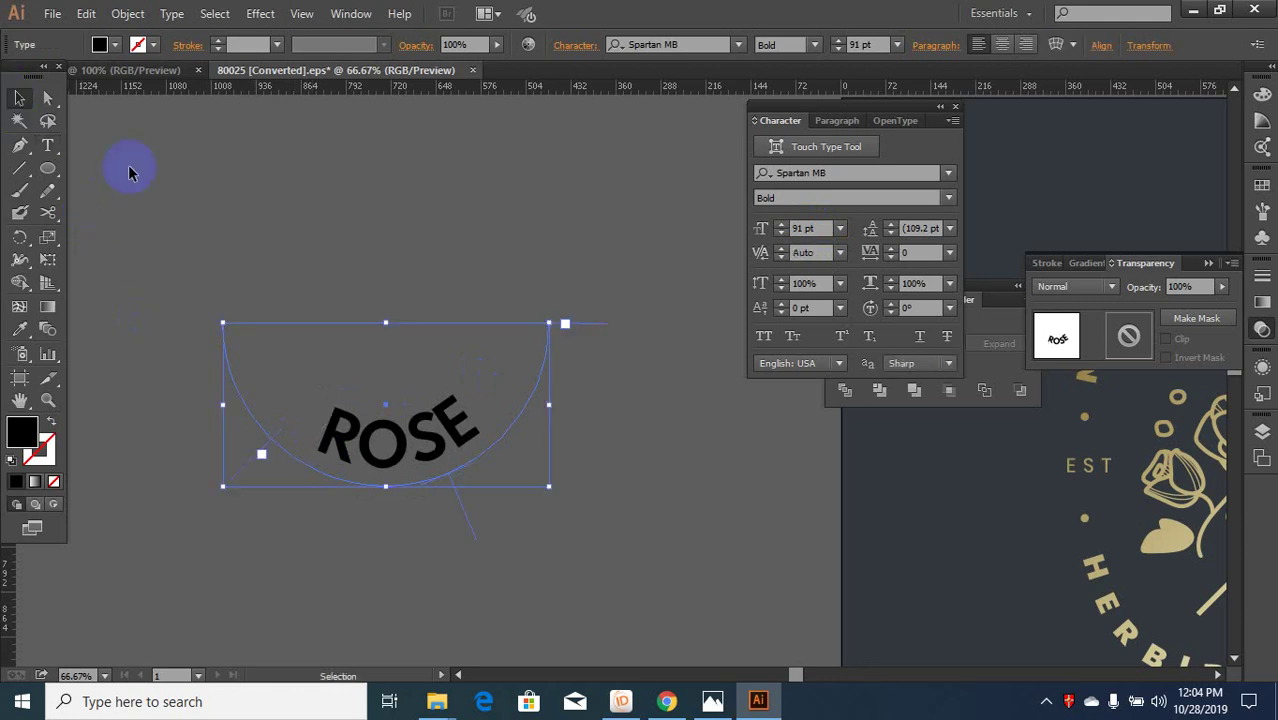
# - Place a duplicate of the curved MOLLY and ROSE texts to the left of the plain Molly and Rose words
pyautogui.click(465, 585)
pyautogui.scroll(-3, 465, 585)
pyautogui.click(400, 425)
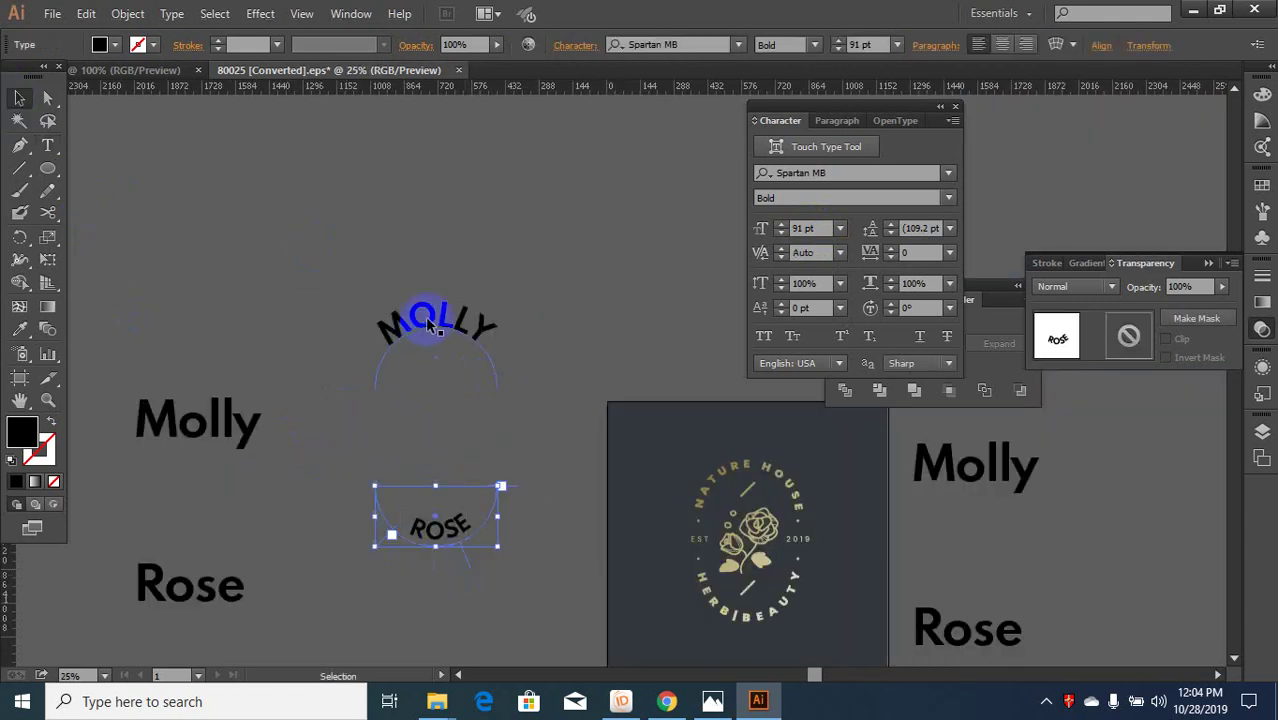
pyautogui.keyDown('shift'); pyautogui.click(440, 432); pyautogui.keyUp('shift')
pyautogui.scroll(-2, 388, 440)
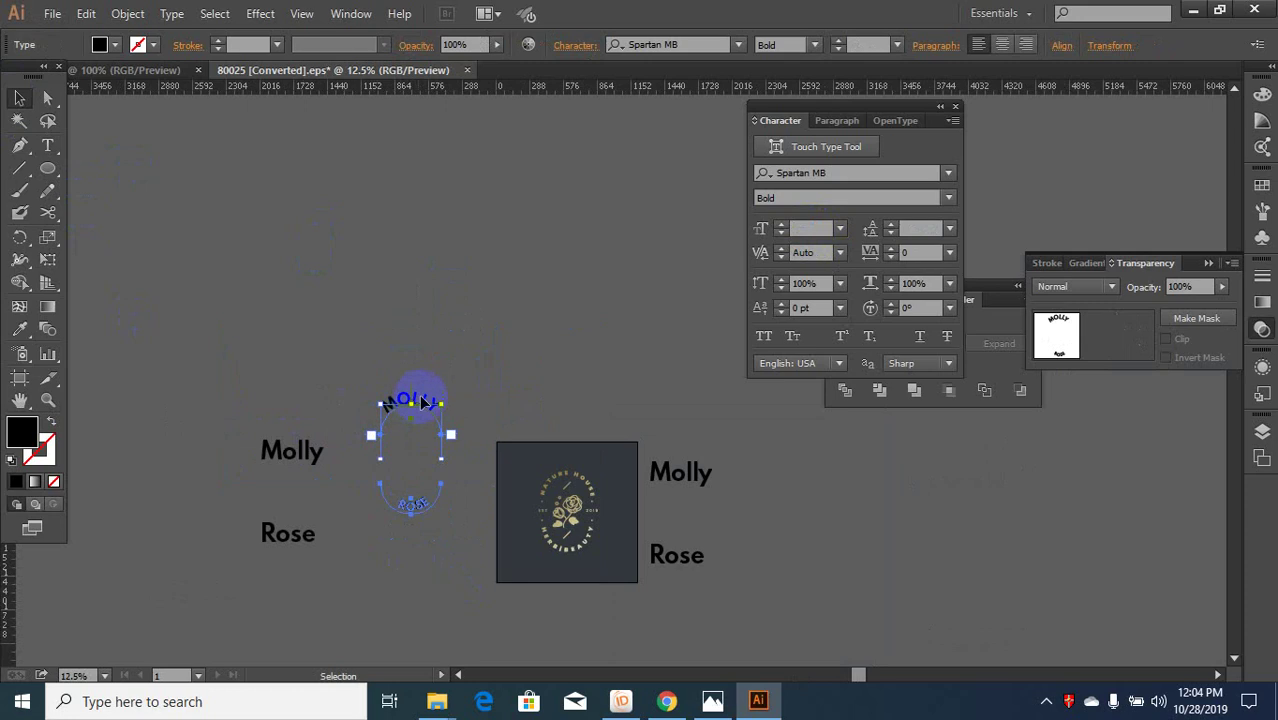
pyautogui.moveTo(432, 405); pyautogui.dragTo(202, 400)
pyautogui.click(408, 490)
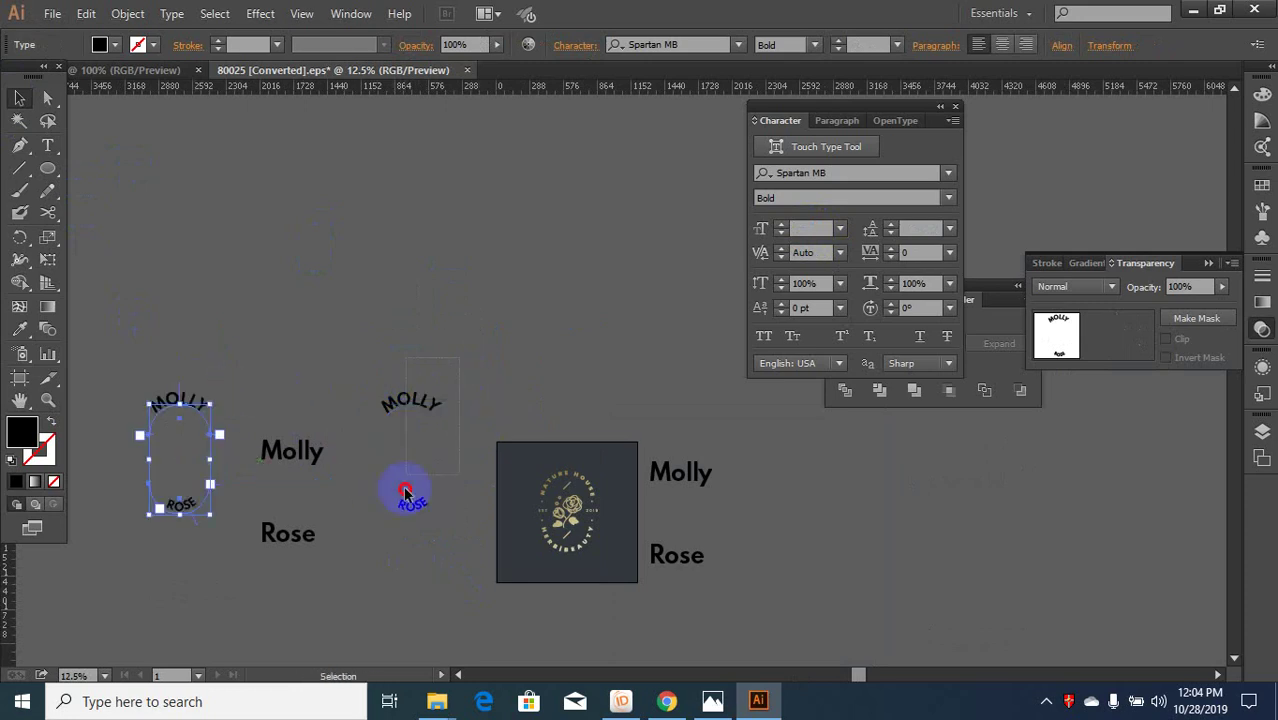
pyautogui.scroll(2, 425, 418)
pyautogui.click(432, 497)
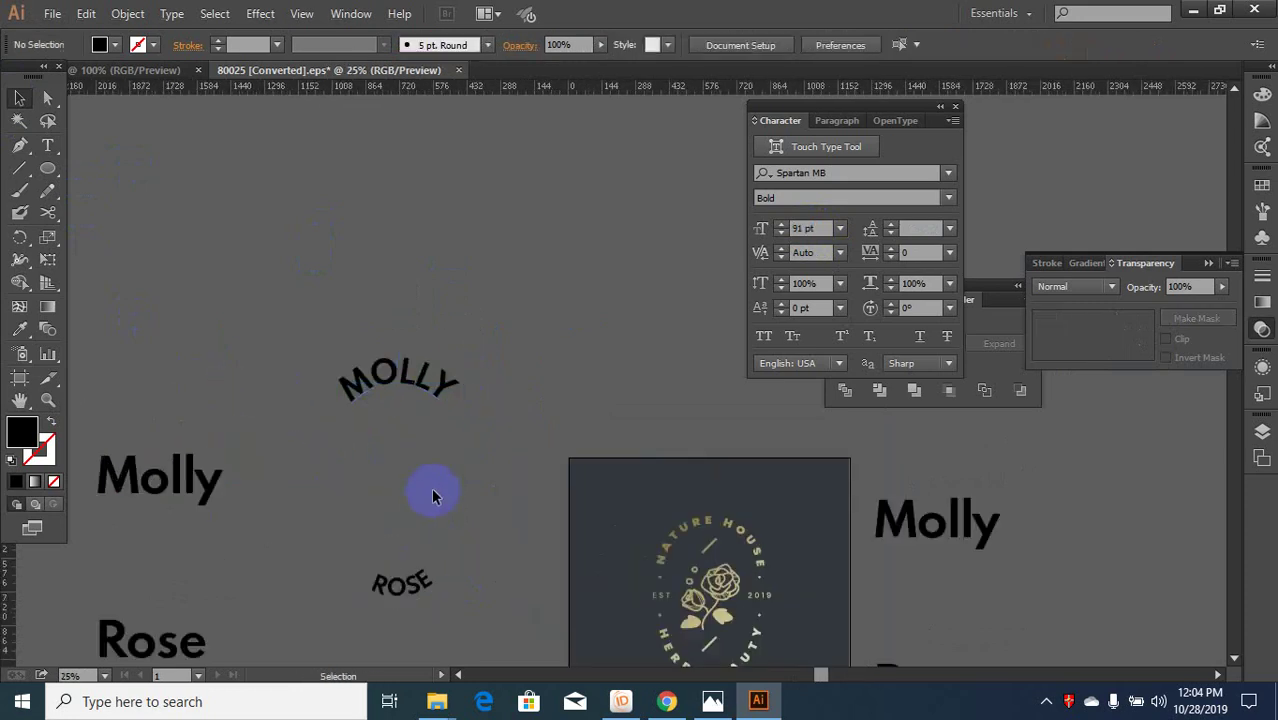
pyautogui.scroll(-1, 447, 388)
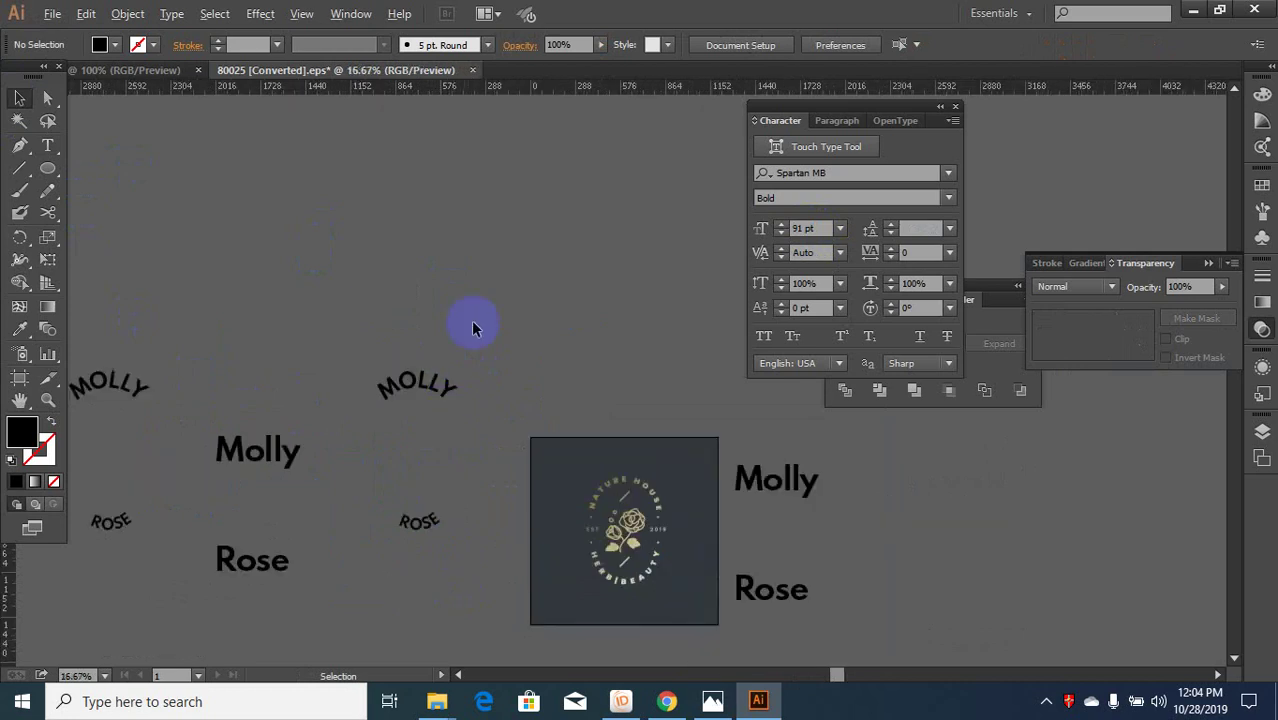
# - Ungroup the gold rose logo artwork on the artboard and deselect it
pyautogui.click(580, 477)
pyautogui.scroll(2, 626, 488)
pyautogui.click(668, 492)
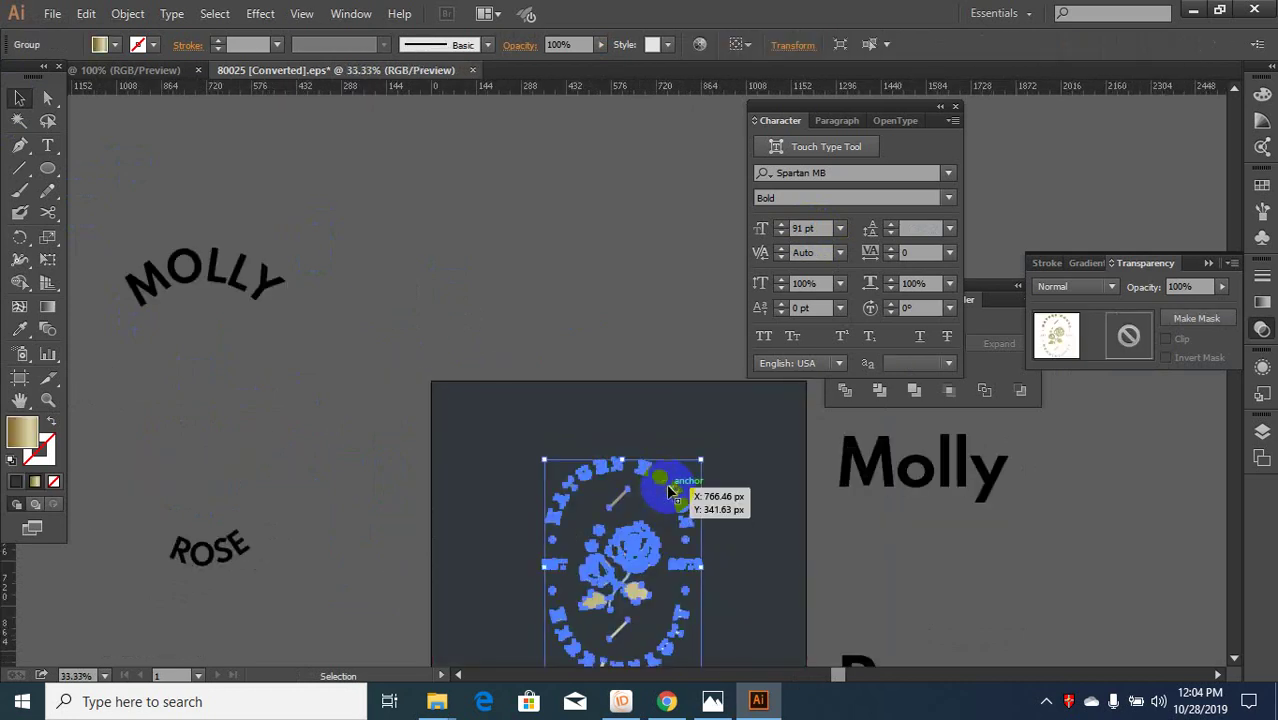
pyautogui.rightClick(668, 492)
pyautogui.click(713, 596)
pyautogui.scroll(-1, 576, 430)
pyautogui.click(656, 488)
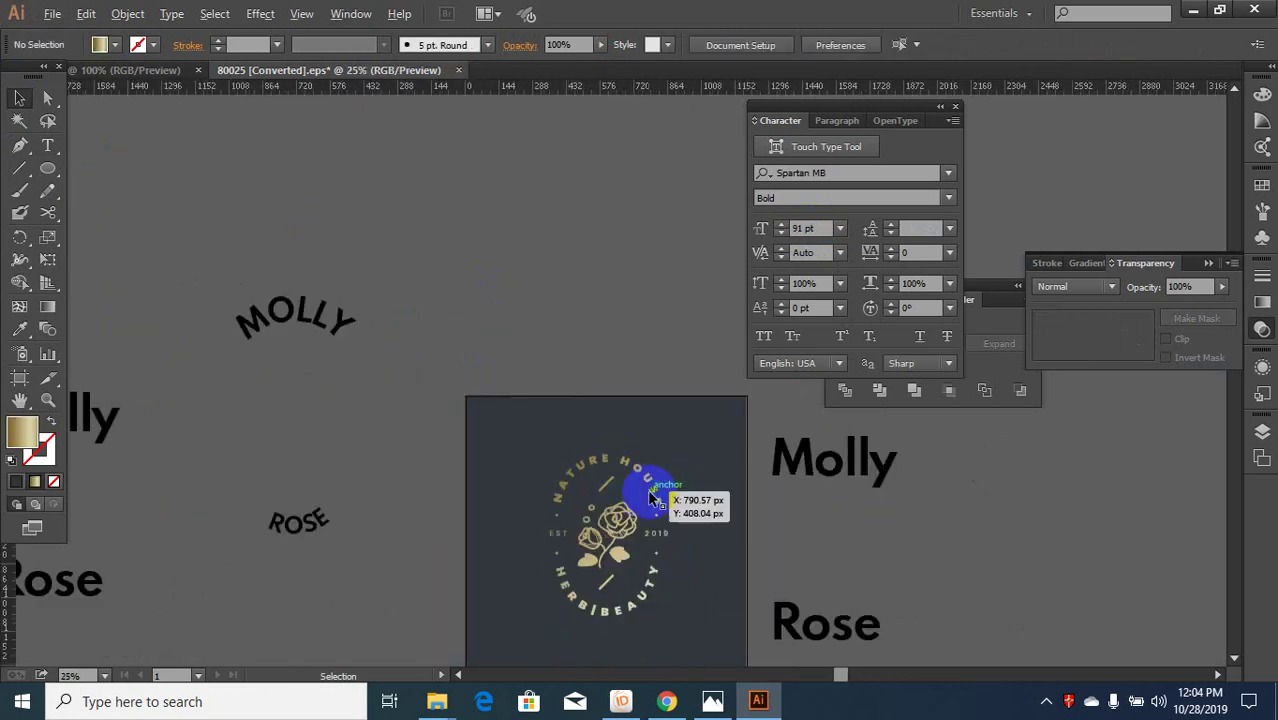
# - Delete the NATURE HOUSE lettering and the upper diagonal line from the logo, keeping the dark background
pyautogui.scroll(1, 656, 488)
pyautogui.moveTo(448, 312); pyautogui.dragTo(722, 508)
pyautogui.keyDown('shift'); pyautogui.click(630, 540); pyautogui.keyUp('shift')
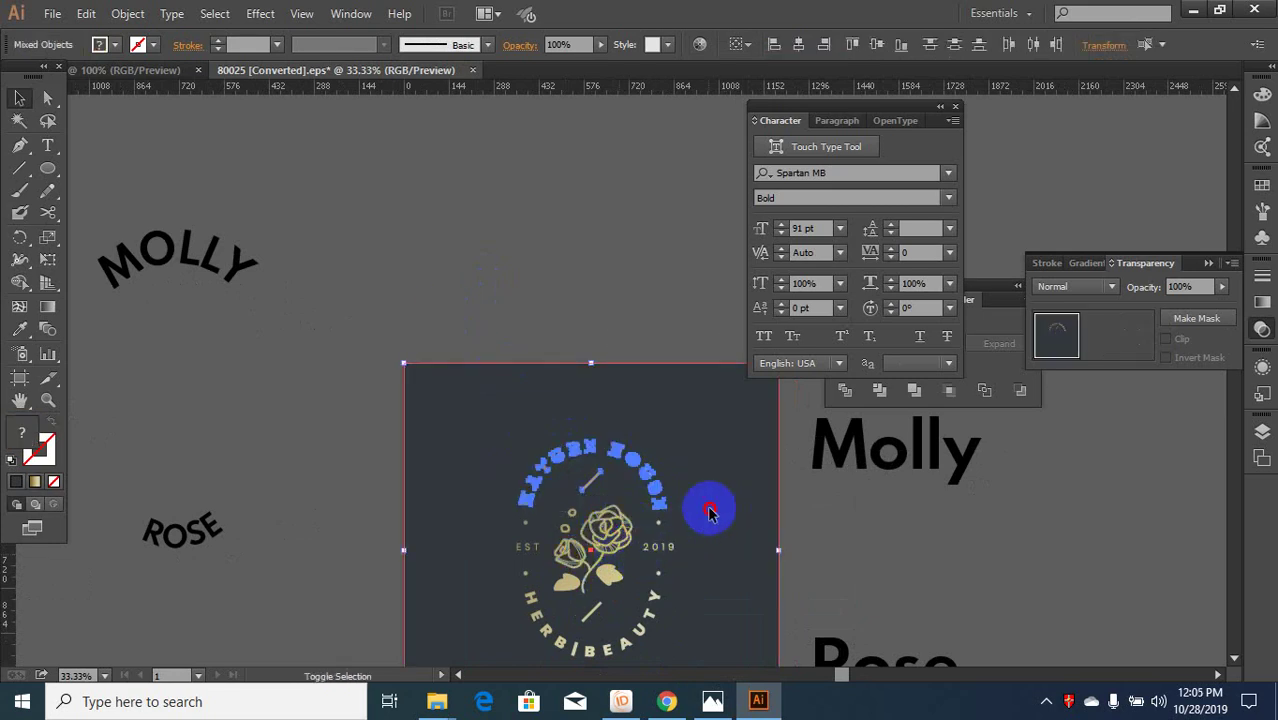
pyautogui.press('Delete')
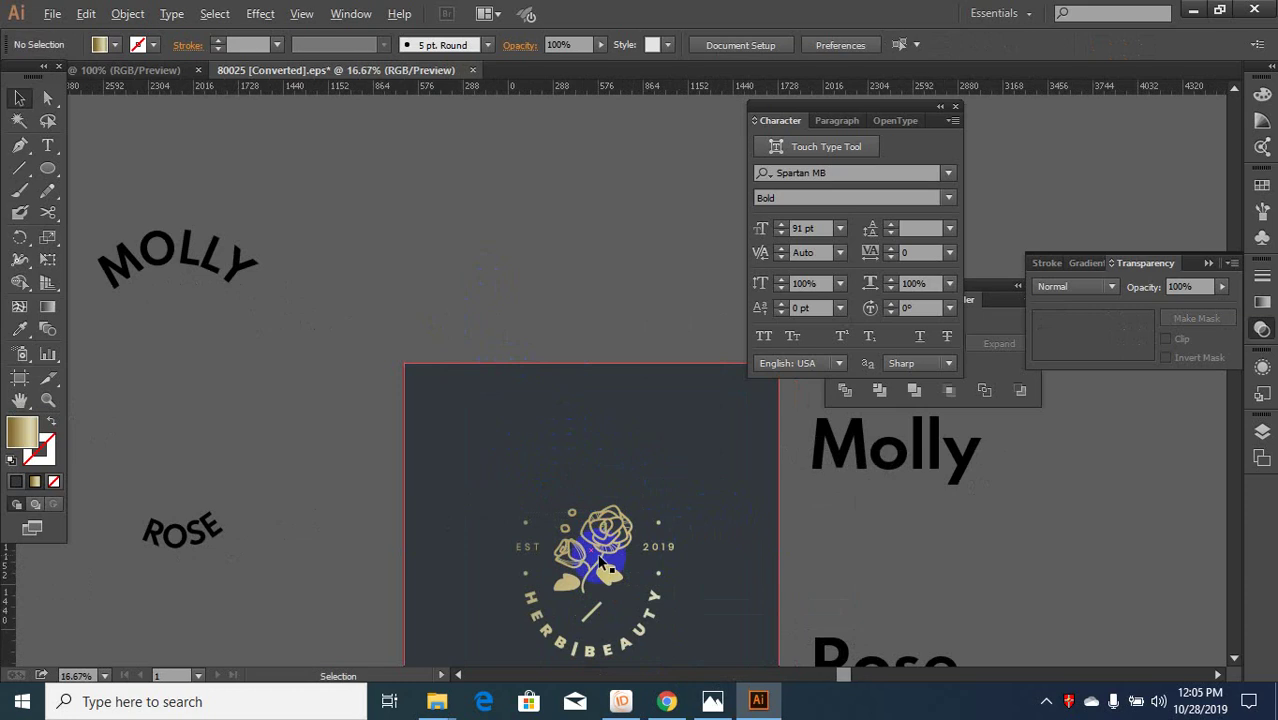
# - Delete the curved HERB|BEAUTY lettering and the remaining diagonal line from the logo, keeping the rose, EST, 2019 and the dots
pyautogui.scroll(4, 600, 568)
pyautogui.click(629, 532)
pyautogui.click(609, 513)
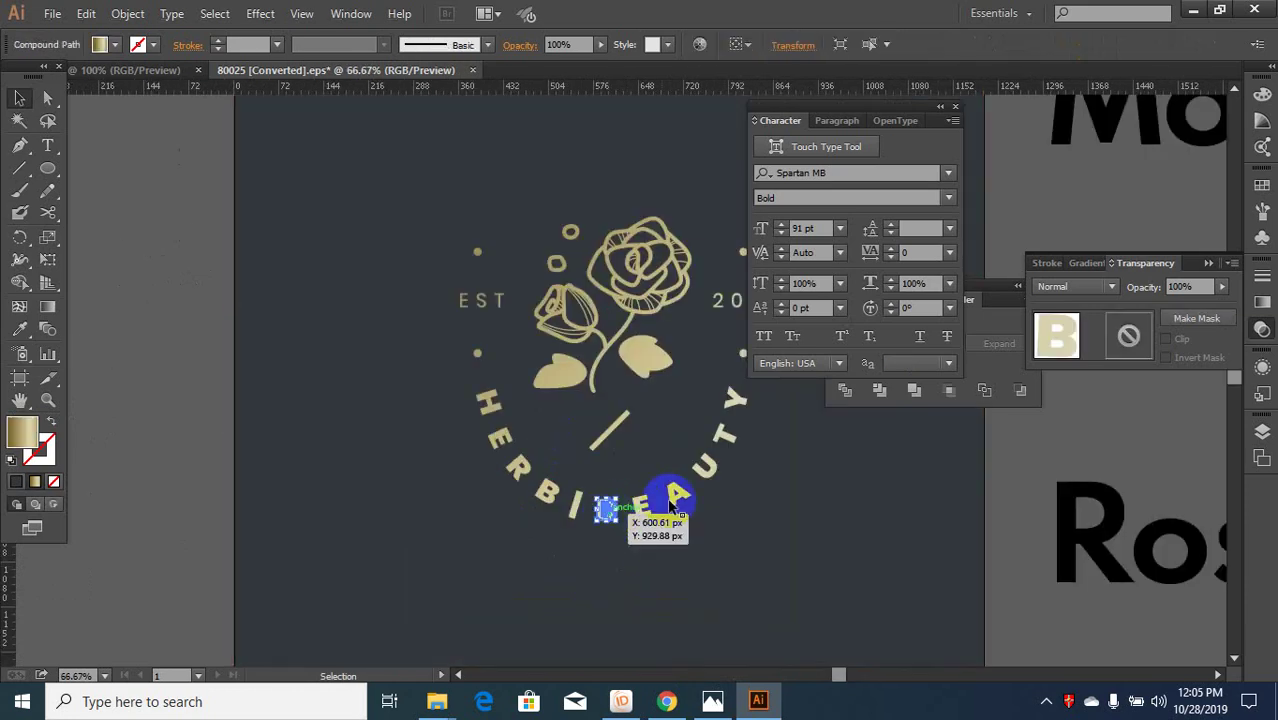
pyautogui.scroll(-1, 599, 590)
pyautogui.moveTo(880, 570); pyautogui.dragTo(400, 448)
pyautogui.keyDown('shift'); pyautogui.click(370, 451); pyautogui.keyUp('shift')
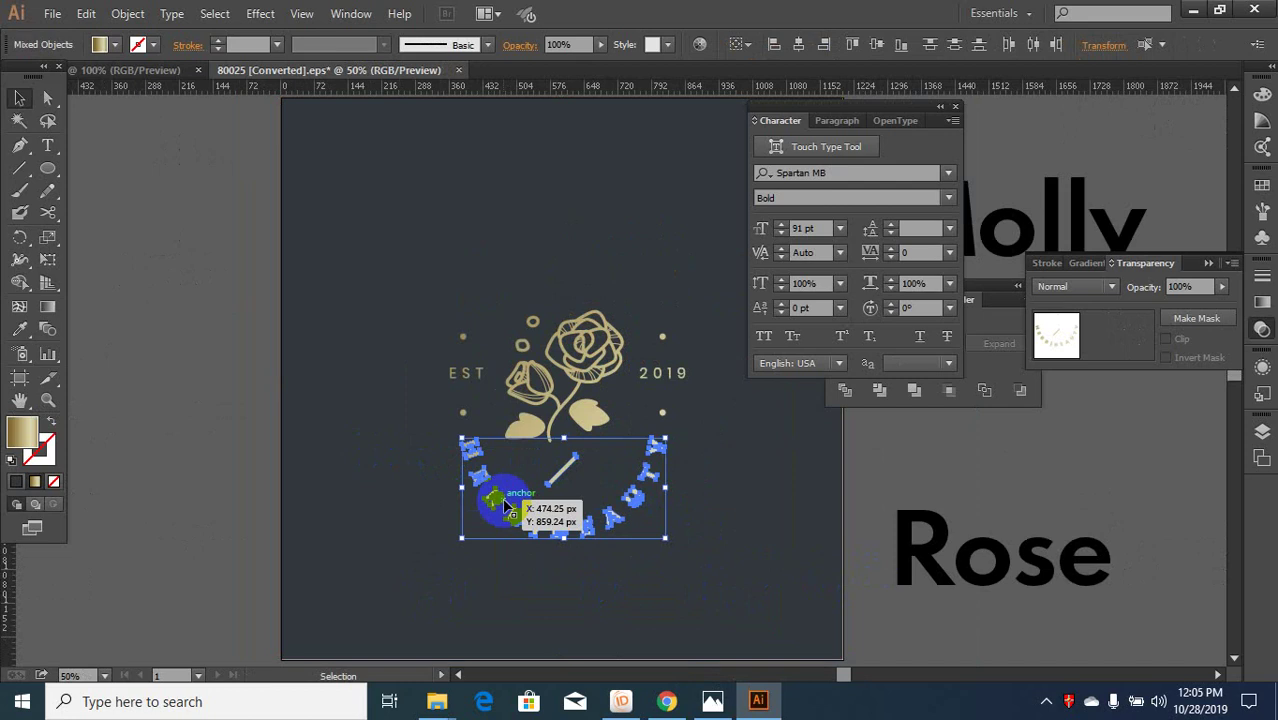
pyautogui.moveTo(505, 505); pyautogui.dragTo(502, 508)
pyautogui.press('Delete')
pyautogui.scroll(-1, 593, 579)
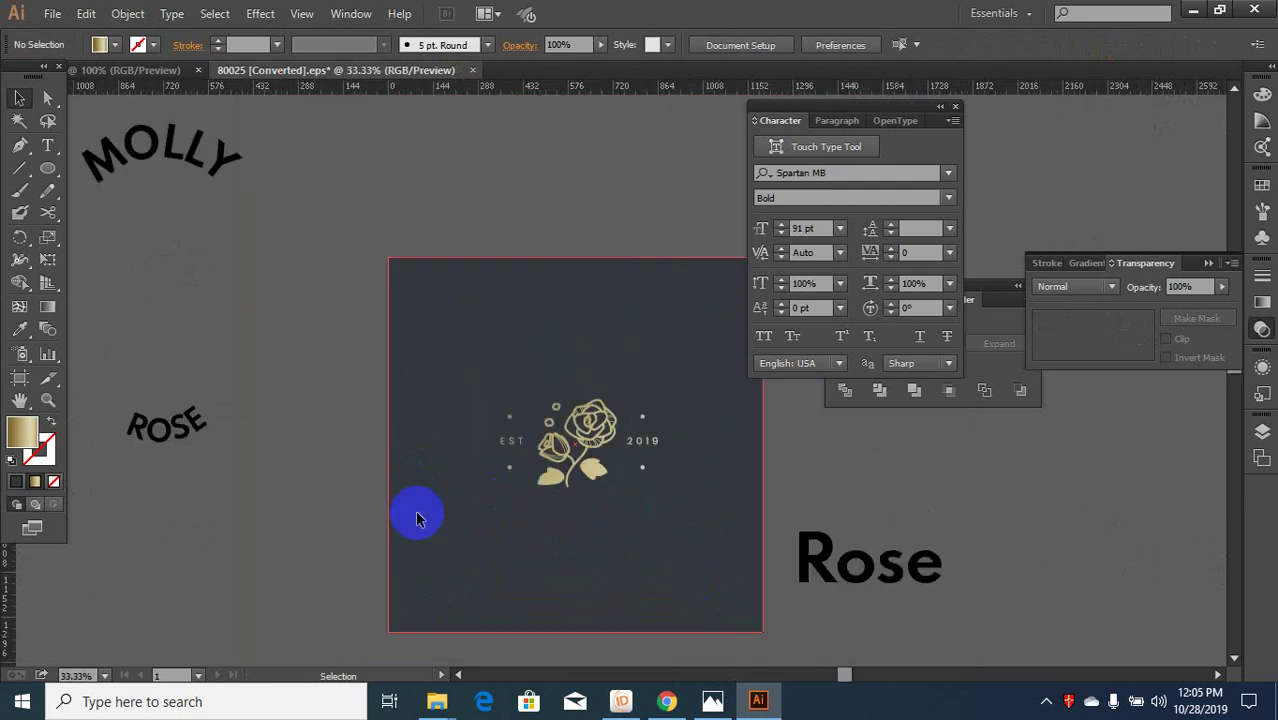
# - Place the curved MOLLY and ROSE texts around the rose on the artboard and scale them up slightly
pyautogui.moveTo(171, 128); pyautogui.dragTo(596, 309)
pyautogui.scroll(2, 588, 407)
pyautogui.scroll(-1, 538, 414)
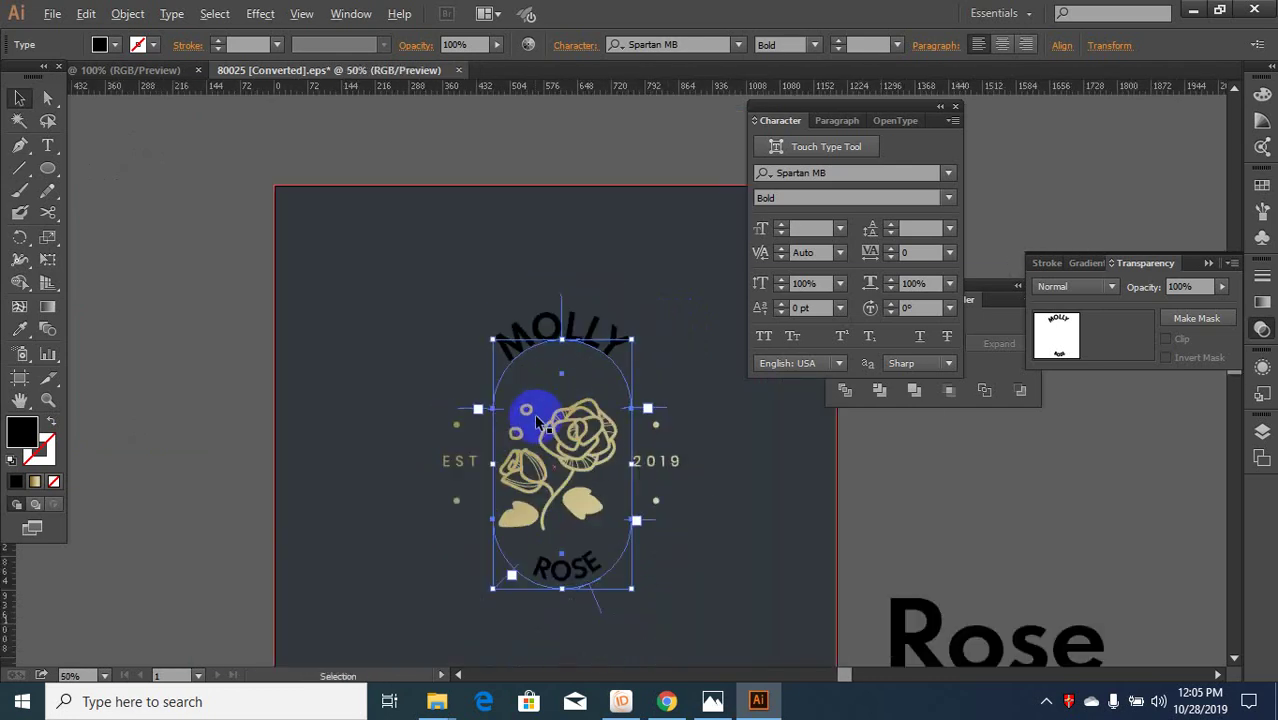
pyautogui.moveTo(631, 462)
pyautogui.mouseDown()
pyautogui.moveTo(668, 464)
pyautogui.moveTo(643, 462)
pyautogui.mouseUp()
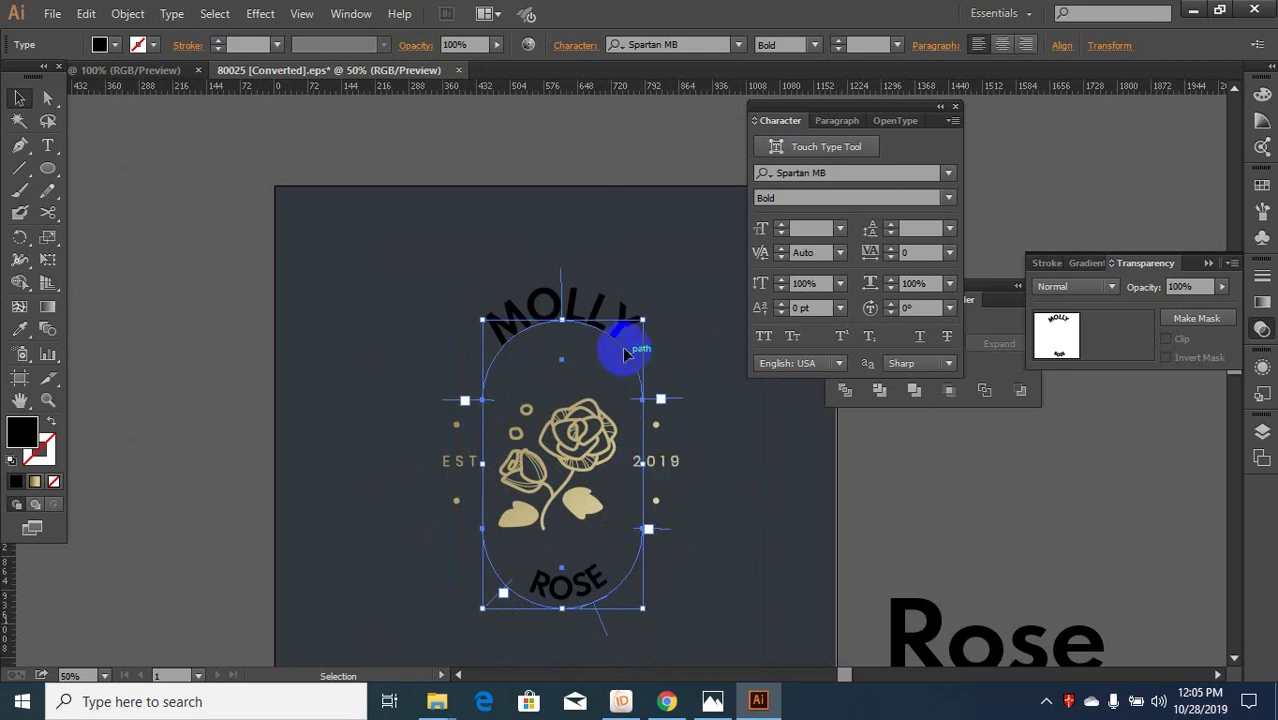
# - Set the curved MOLLY text's font size to 102 pt
pyautogui.moveTo(618, 329); pyautogui.dragTo(472, 311)
pyautogui.doubleClick(591, 337)
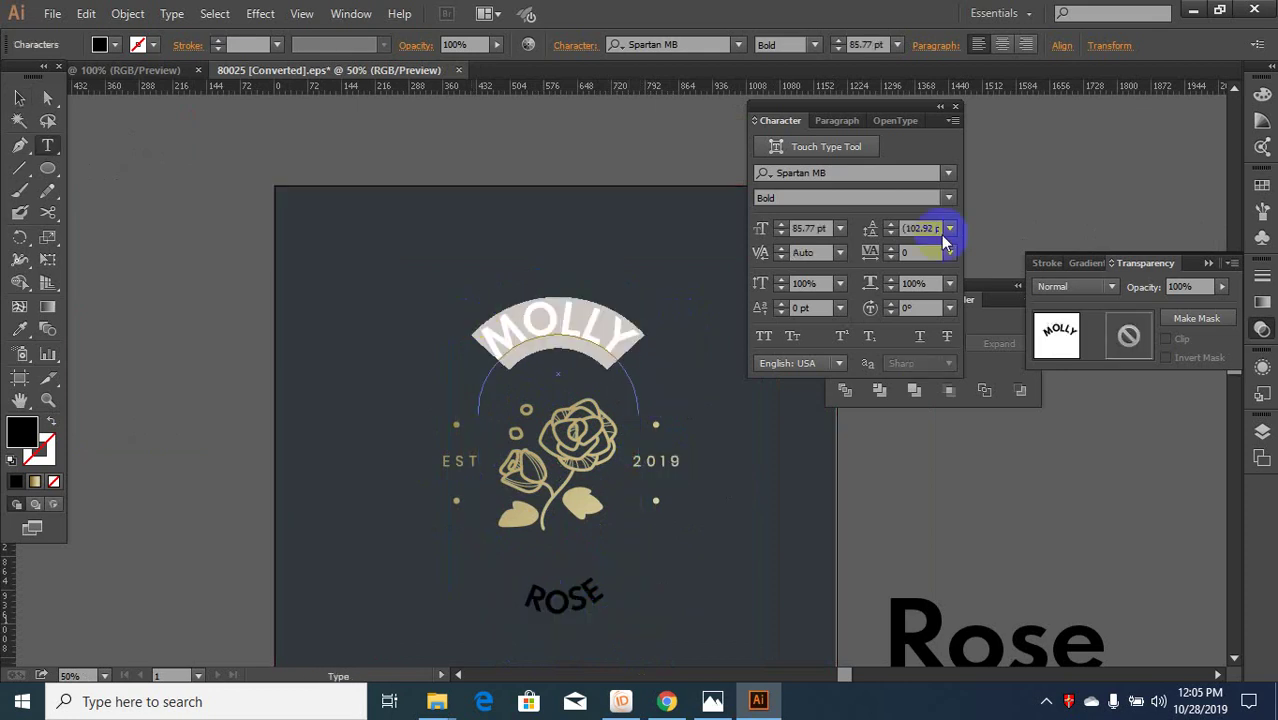
pyautogui.click(807, 227)
pyautogui.press('Up')
pyautogui.press('Up')
pyautogui.press('Up')
pyautogui.press('Up')
pyautogui.press('Up')
pyautogui.press('Up')
pyautogui.press('Up')
pyautogui.press('Up')
pyautogui.press('Up')
pyautogui.press('Up')
pyautogui.press('Up')
pyautogui.press('Up')
pyautogui.press('Up')
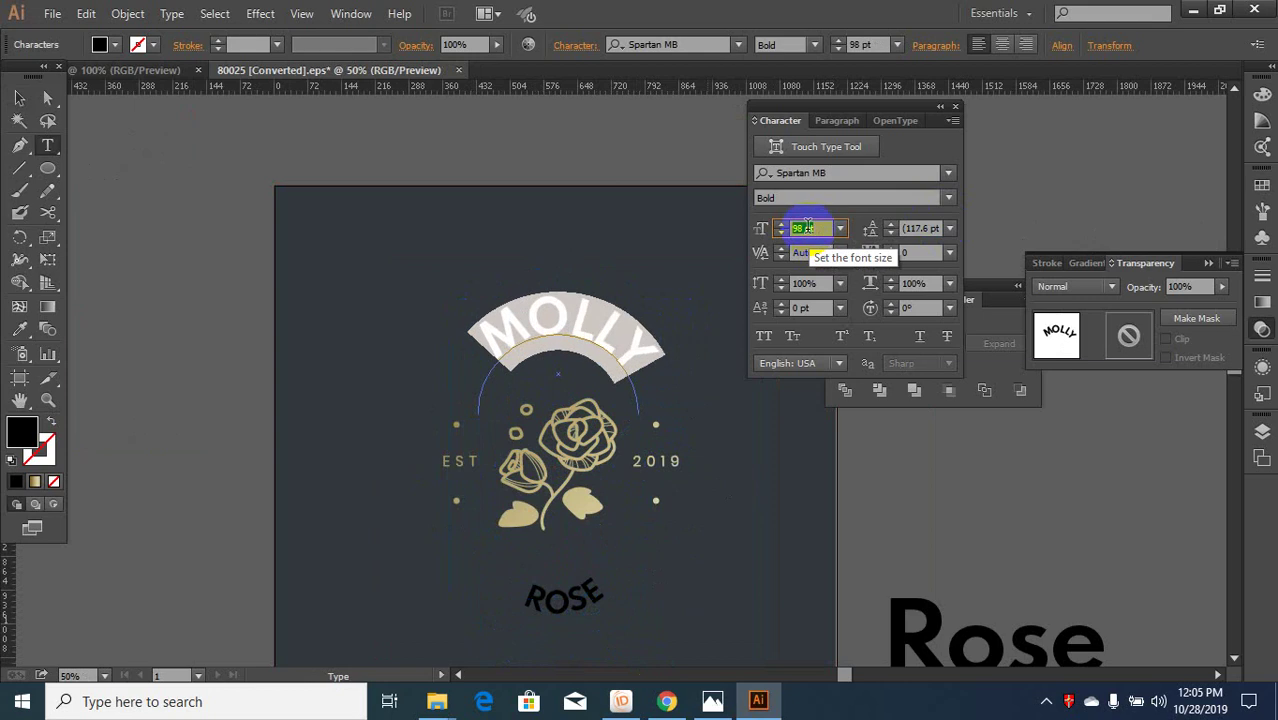
pyautogui.hotkey('ctrl', 'z')
# - Remove the space before MOLLY to recentre the word on its arc, and deselect the text
pyautogui.click(492, 358)
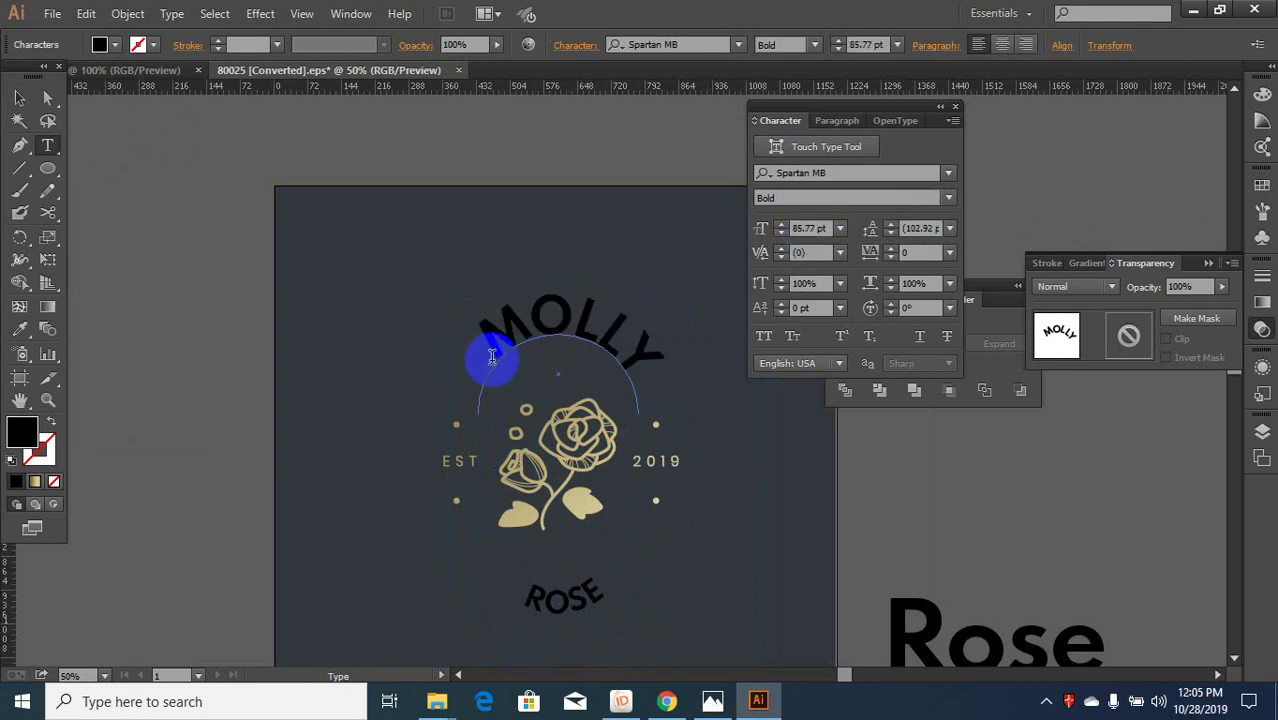
pyautogui.press('BackSpace')
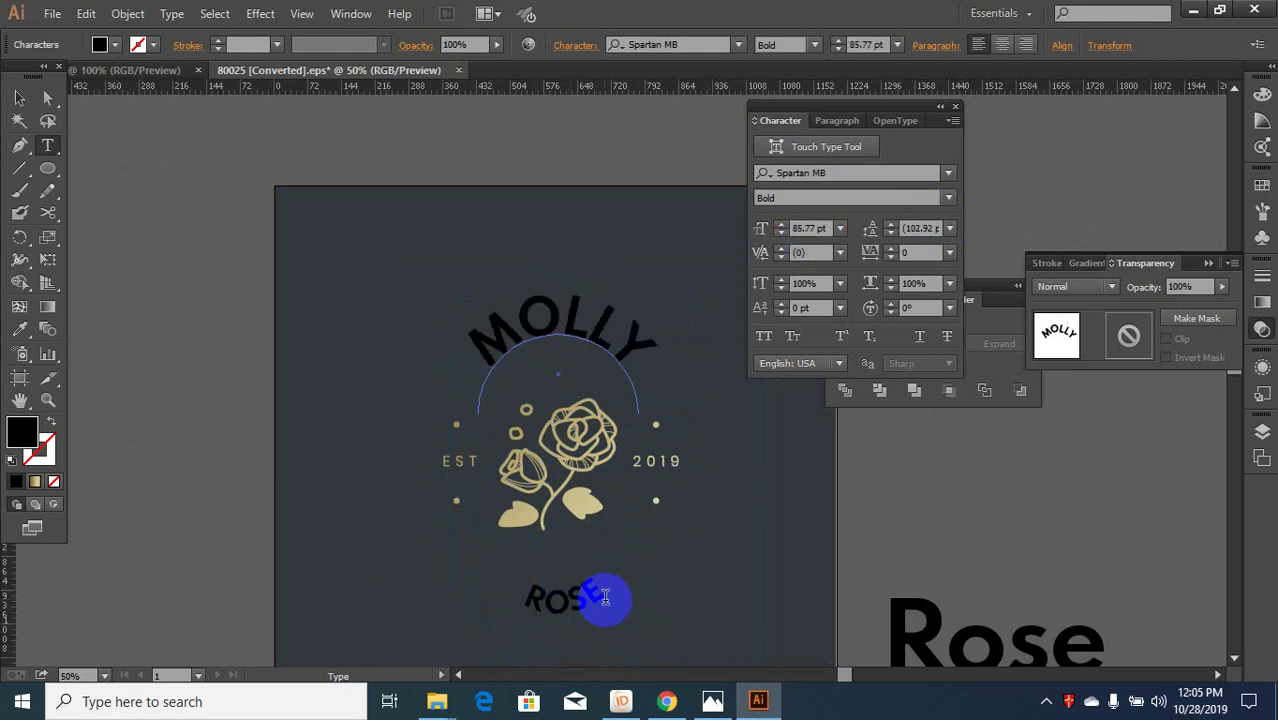
pyautogui.click(19, 97)
pyautogui.click(393, 436)
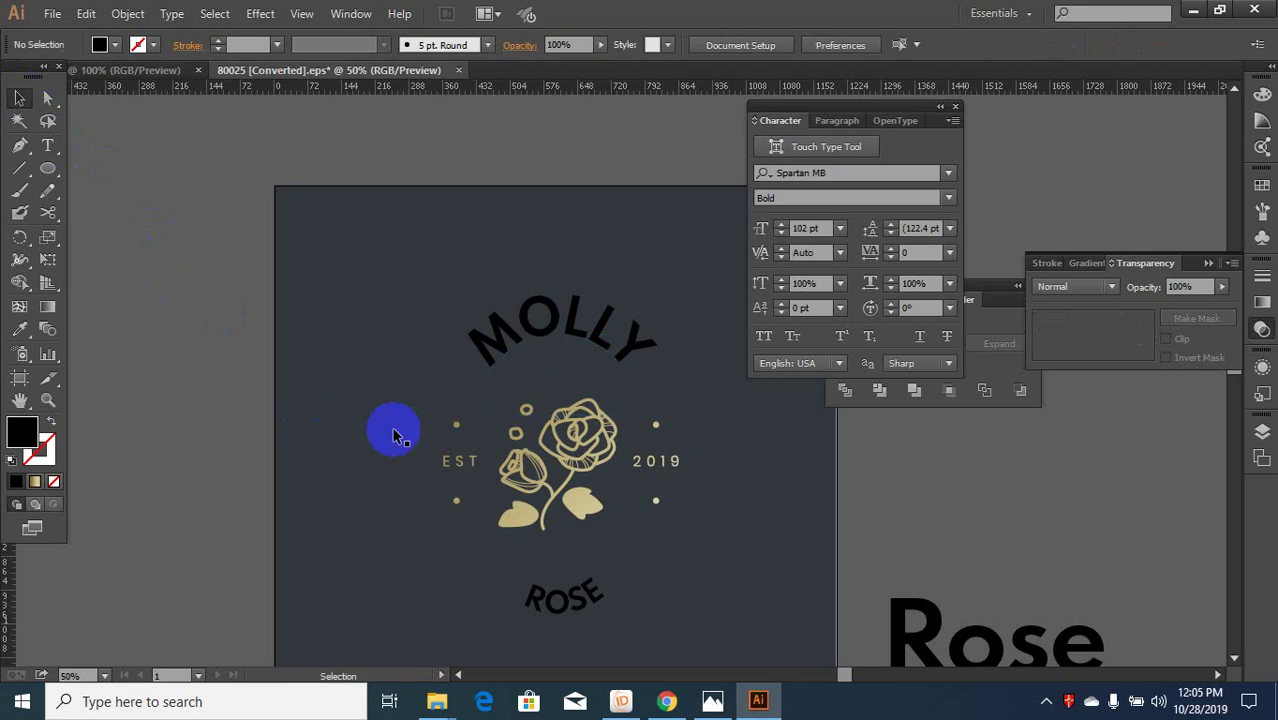
# - Move the curved ROSE text up so it sits closer beneath the rose leaves
pyautogui.click(571, 337)
pyautogui.click(586, 605)
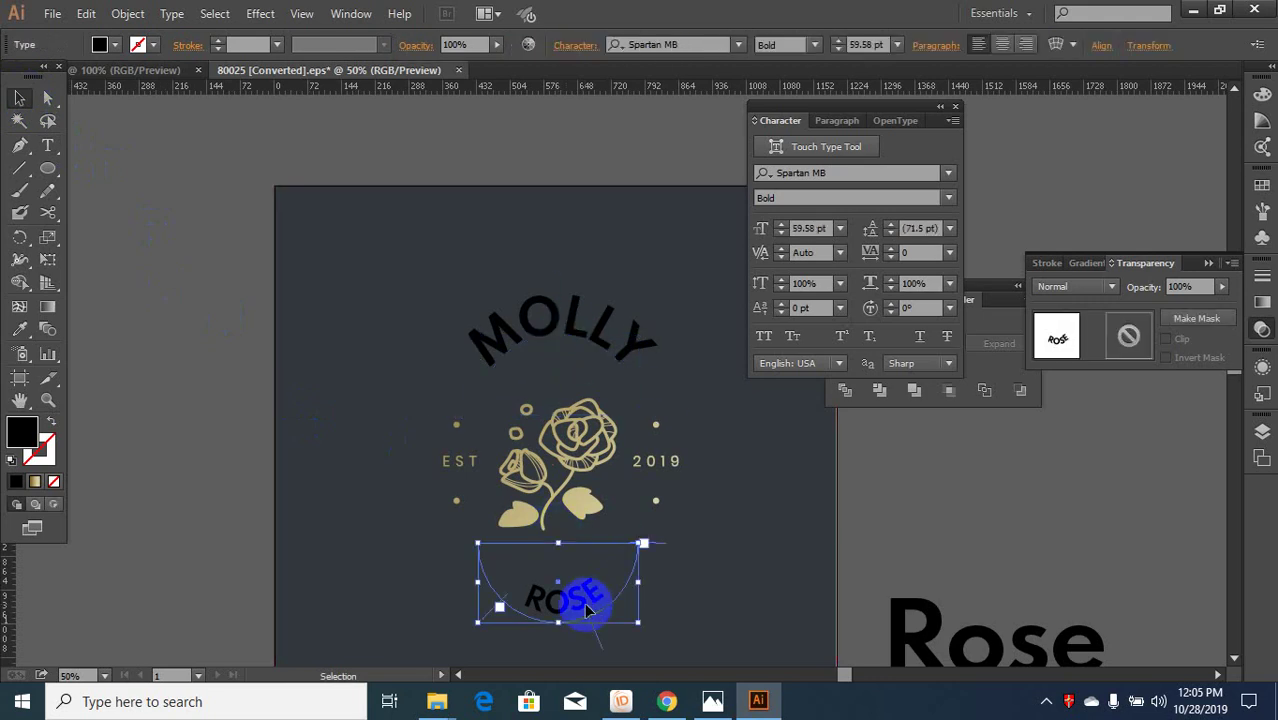
pyautogui.moveTo(588, 608); pyautogui.dragTo(590, 571)
# - Group the 2019 digits with the dots above and below them, leaving out the curved ROSE text
pyautogui.click(656, 501)
pyautogui.keyDown('shift'); pyautogui.click(652, 462); pyautogui.keyUp('shift')
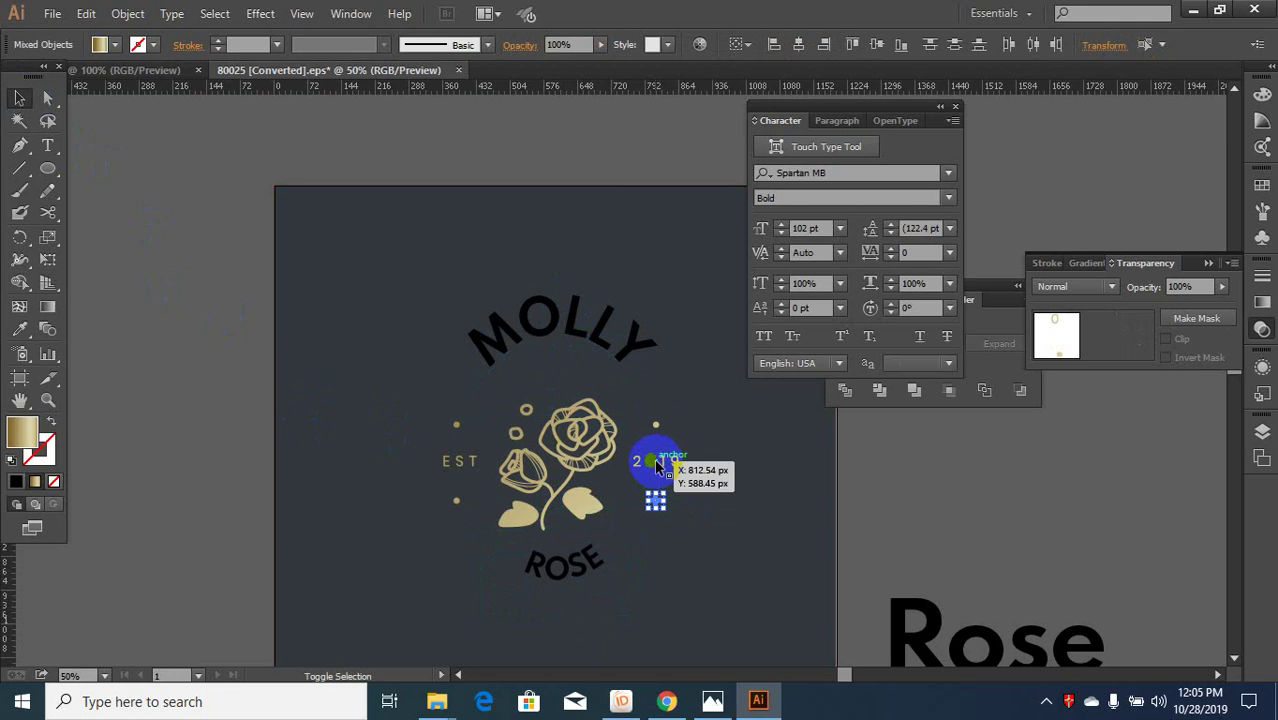
pyautogui.click(876, 494)
pyautogui.moveTo(888, 566); pyautogui.dragTo(652, 425)
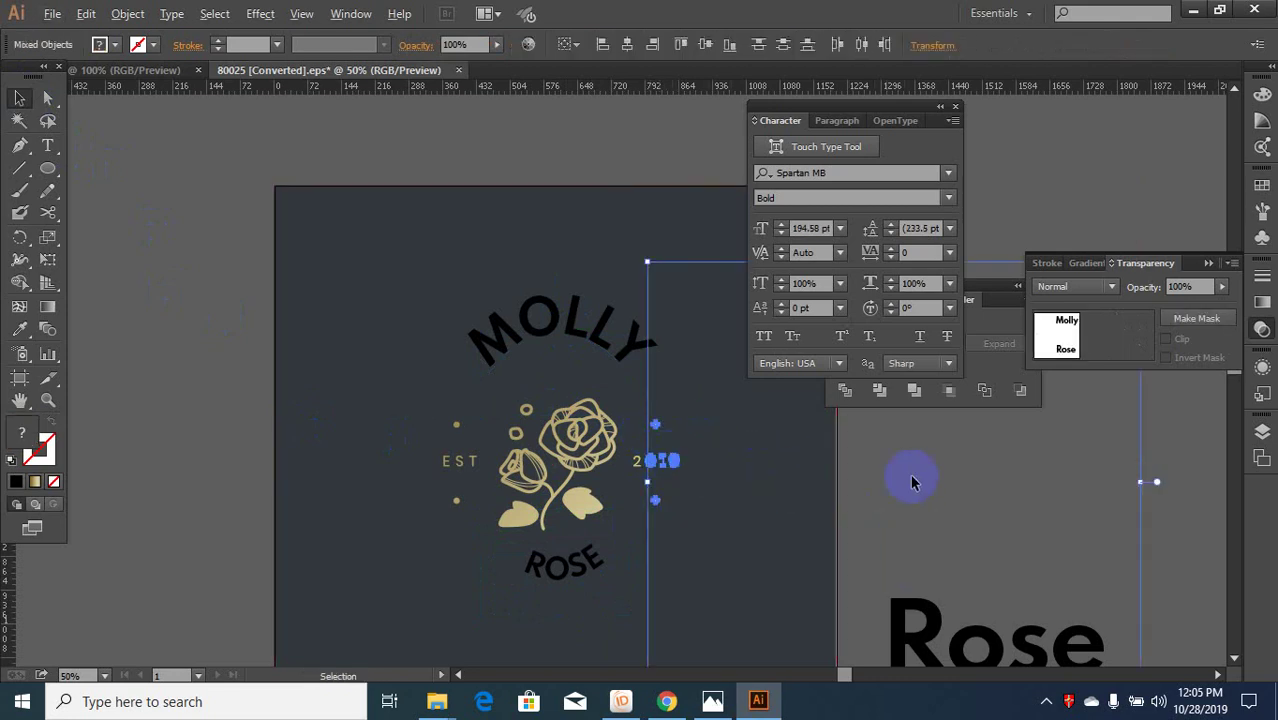
pyautogui.click(857, 444)
pyautogui.moveTo(857, 444); pyautogui.dragTo(640, 565)
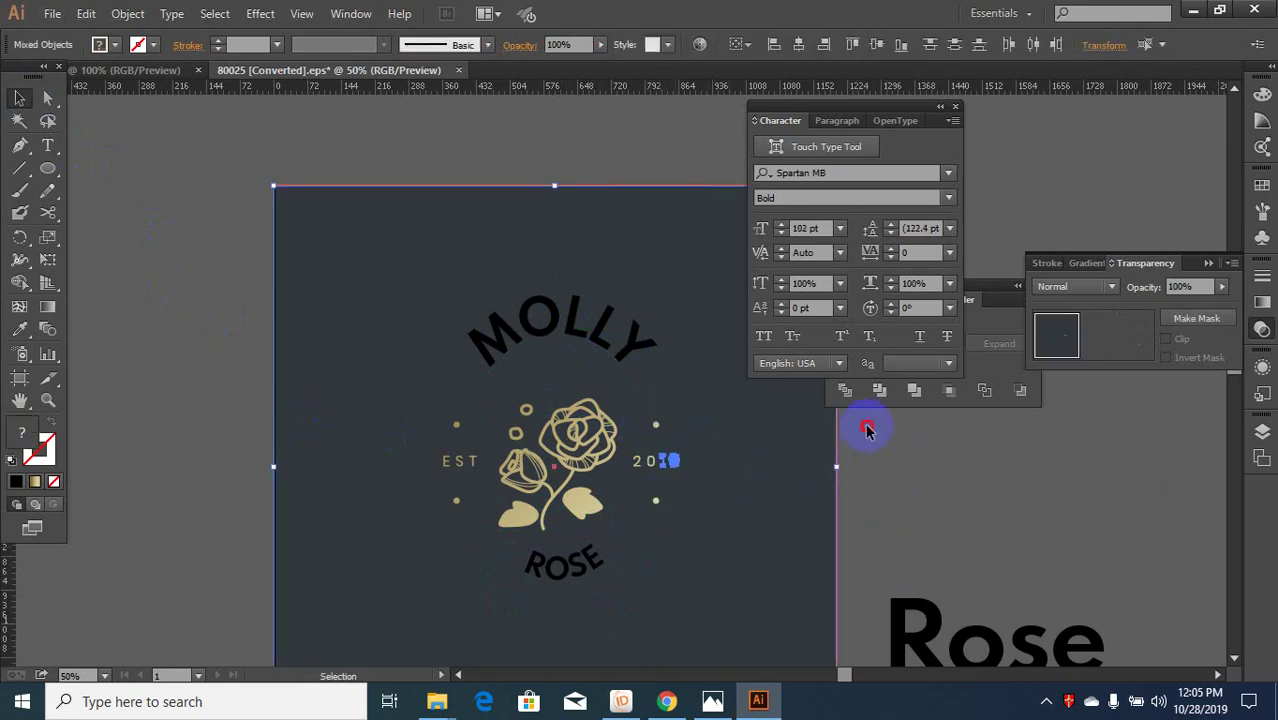
pyautogui.moveTo(867, 428); pyautogui.dragTo(641, 561)
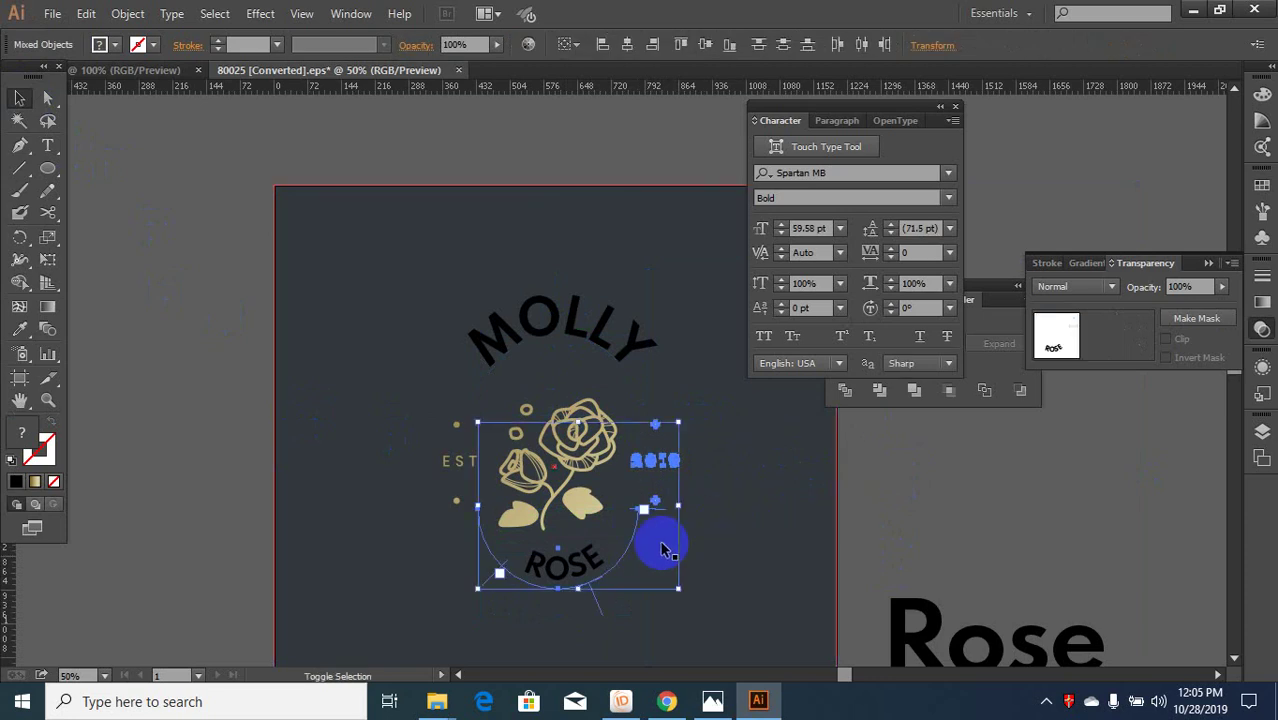
pyautogui.keyDown('shift'); pyautogui.click(592, 568); pyautogui.keyUp('shift')
pyautogui.rightClick(656, 461)
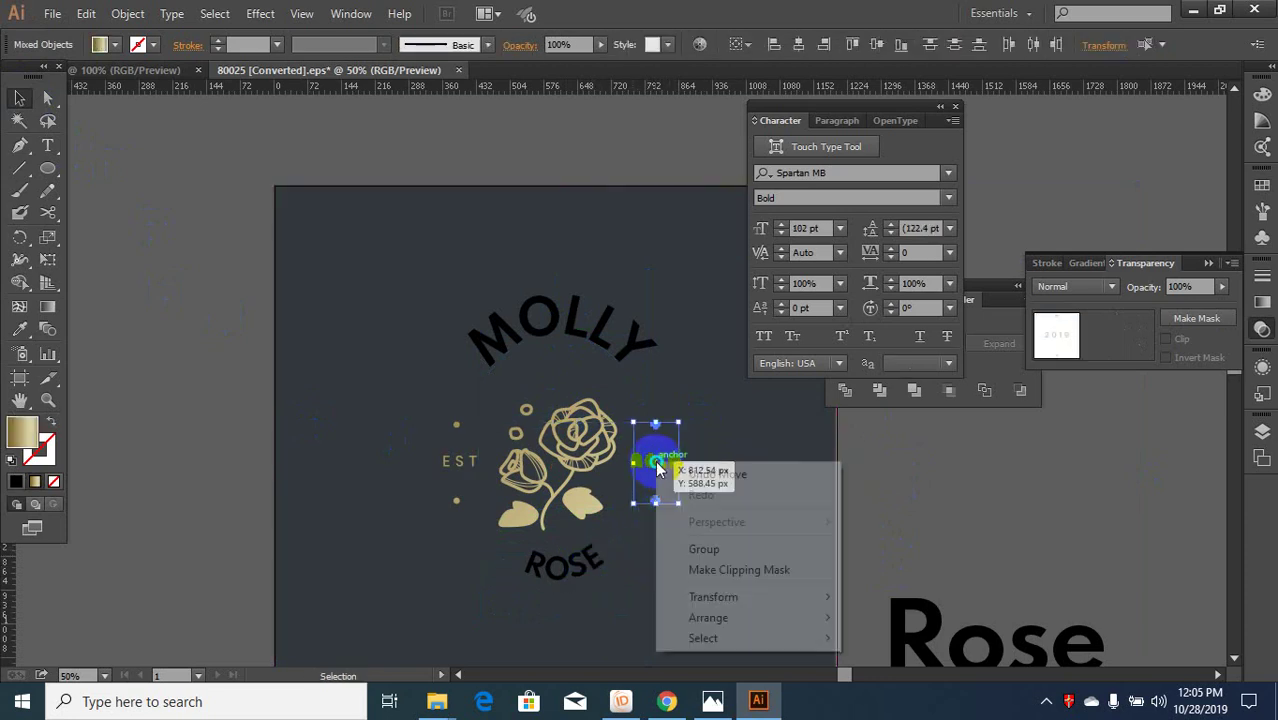
pyautogui.click(703, 549)
# - Group the EST letters with the dots above and below them, leaving out the curved MOLLY text
pyautogui.moveTo(257, 390); pyautogui.dragTo(430, 541)
pyautogui.keyDown('shift'); pyautogui.click(491, 347); pyautogui.keyUp('shift')
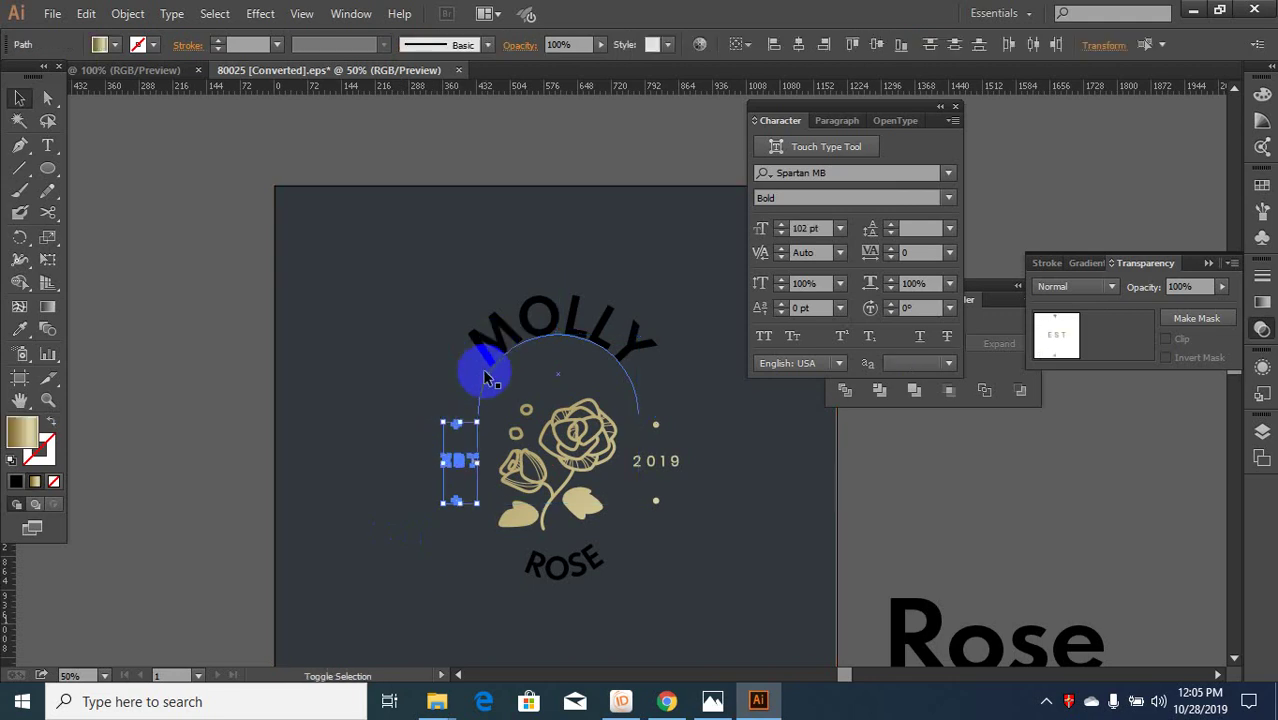
pyautogui.rightClick(461, 428)
pyautogui.click(508, 236)
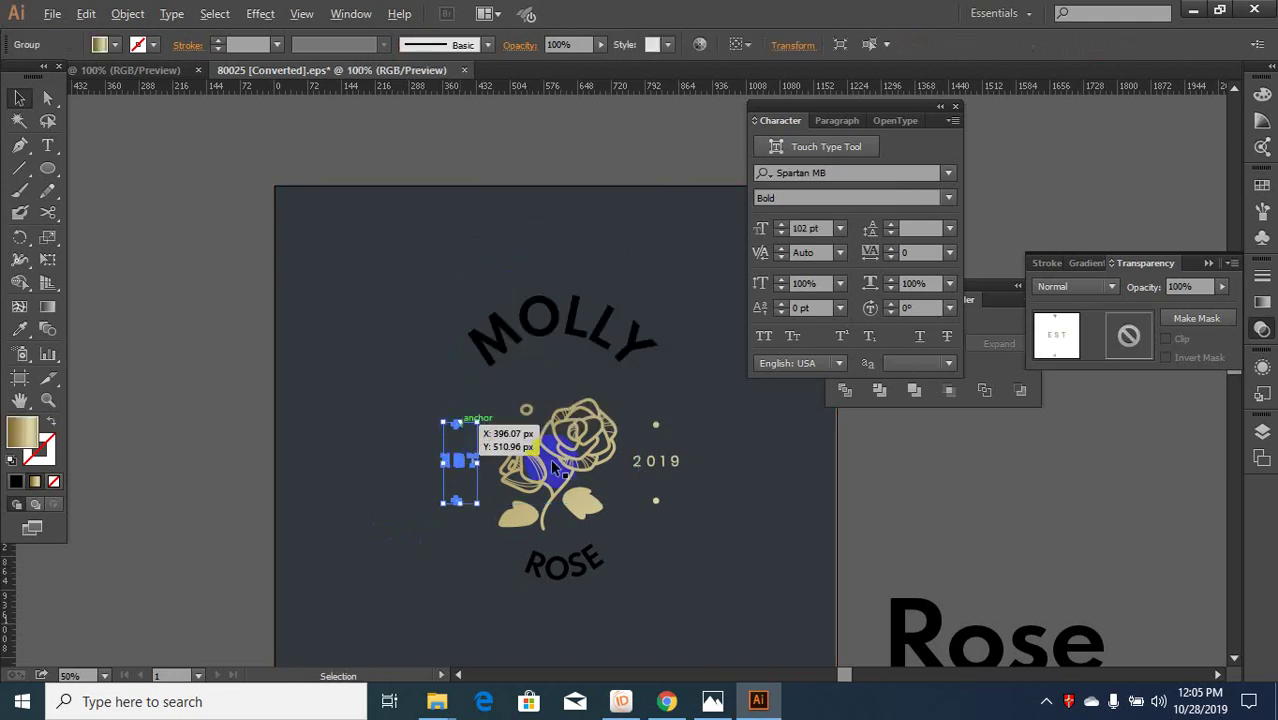
# - Nudge the EST group right in small increments so it sits closer to the rosebud
pyautogui.hotkey('ctrl', '+')
pyautogui.press('Right')
pyautogui.press('Right')
pyautogui.press('Right')
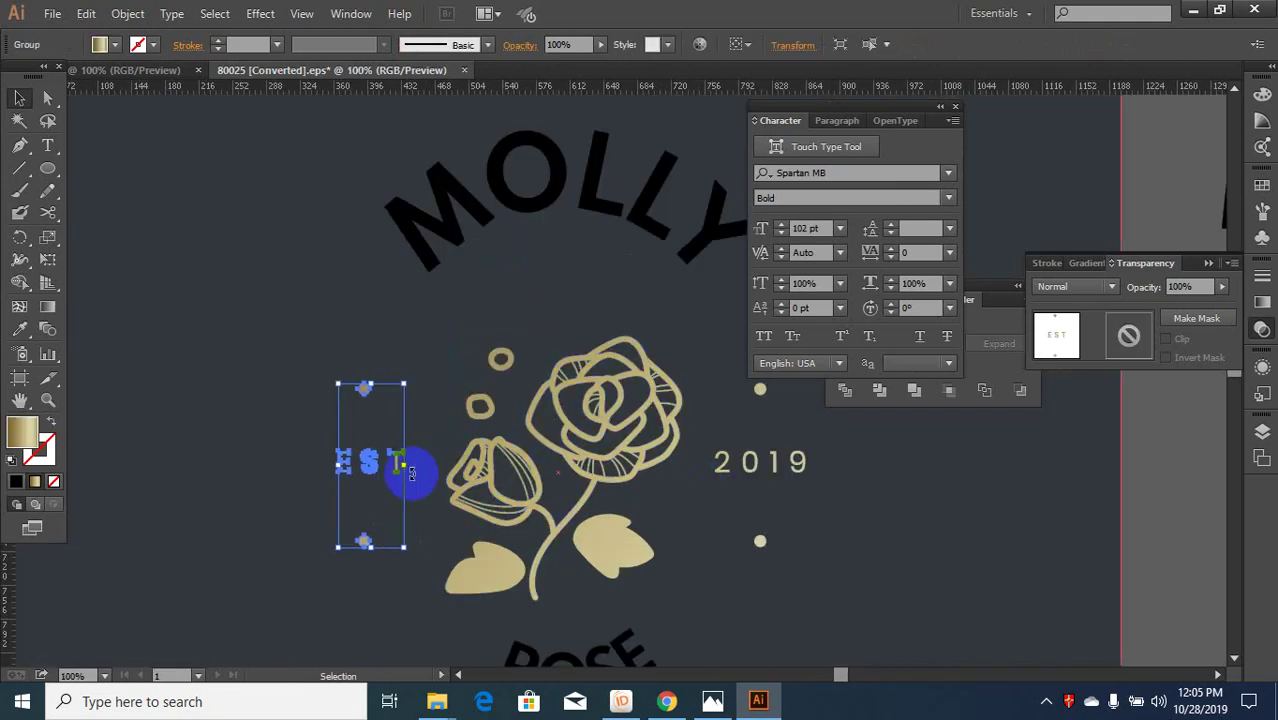
pyautogui.press('Right')
pyautogui.press('Right')
pyautogui.press('Right')
pyautogui.press('Right')
pyautogui.press('Right')
pyautogui.press('Right')
pyautogui.press('Right')
pyautogui.press('Right')
pyautogui.press('Right')
pyautogui.press('Right')
pyautogui.press('Right')
pyautogui.press('Right')
pyautogui.press('Right')
pyautogui.press('Right')
pyautogui.press('Right')
pyautogui.press('Right')
pyautogui.press('Right')
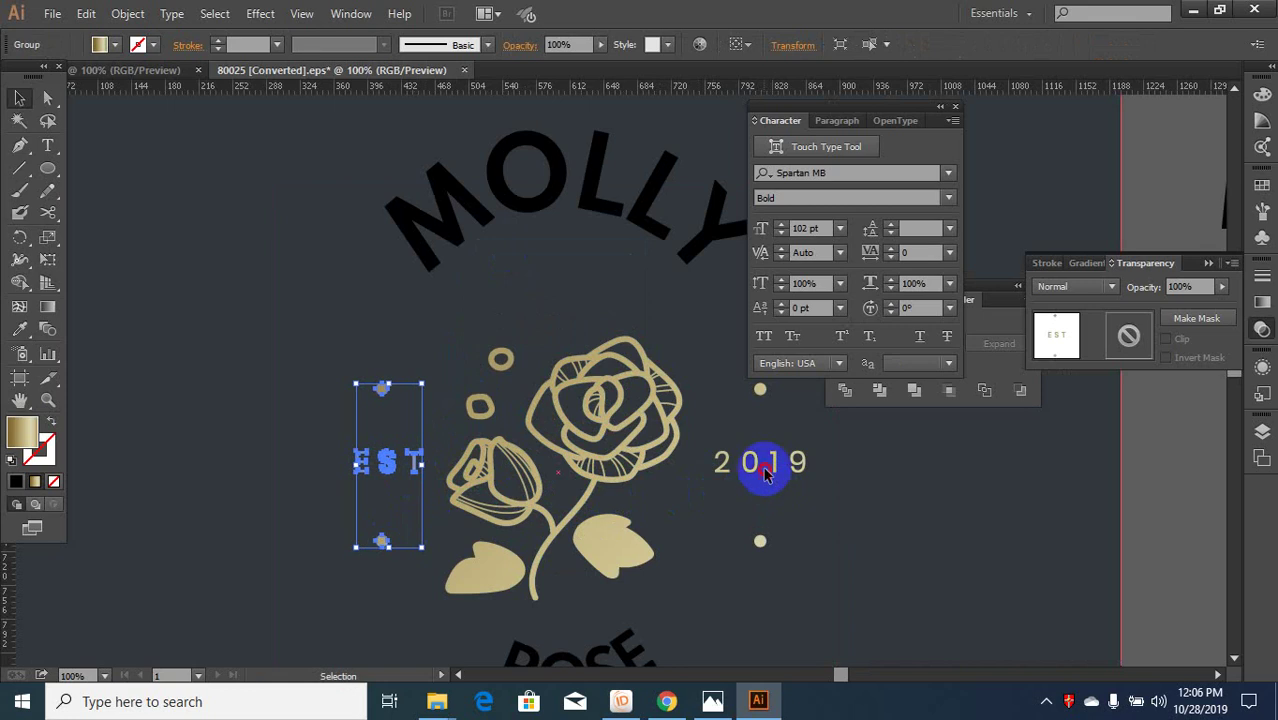
# - Nudge the 2019 group left in small increments so it sits closer to the rose
pyautogui.click(765, 474)
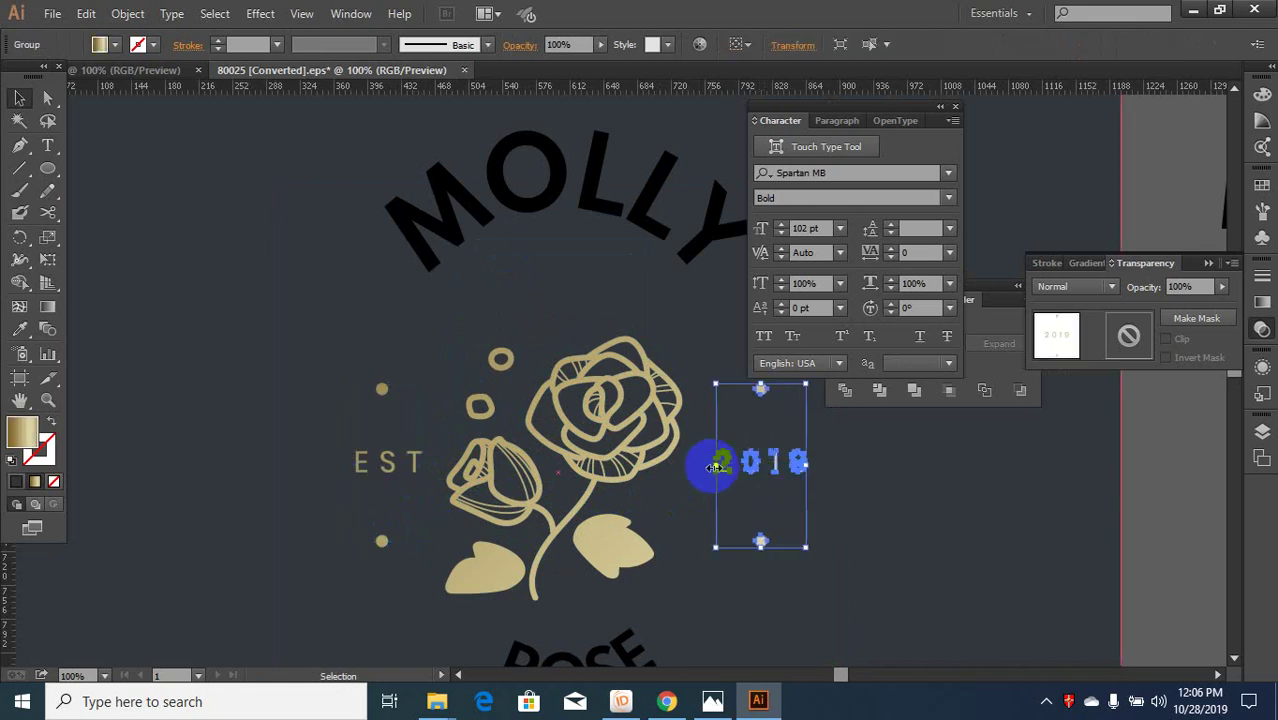
pyautogui.press('Left')
pyautogui.press('Left')
pyautogui.press('Left')
pyautogui.press('Left')
pyautogui.press('Left')
pyautogui.press('Left')
pyautogui.press('Left')
pyautogui.press('Left')
pyautogui.press('Left')
pyautogui.press('Left')
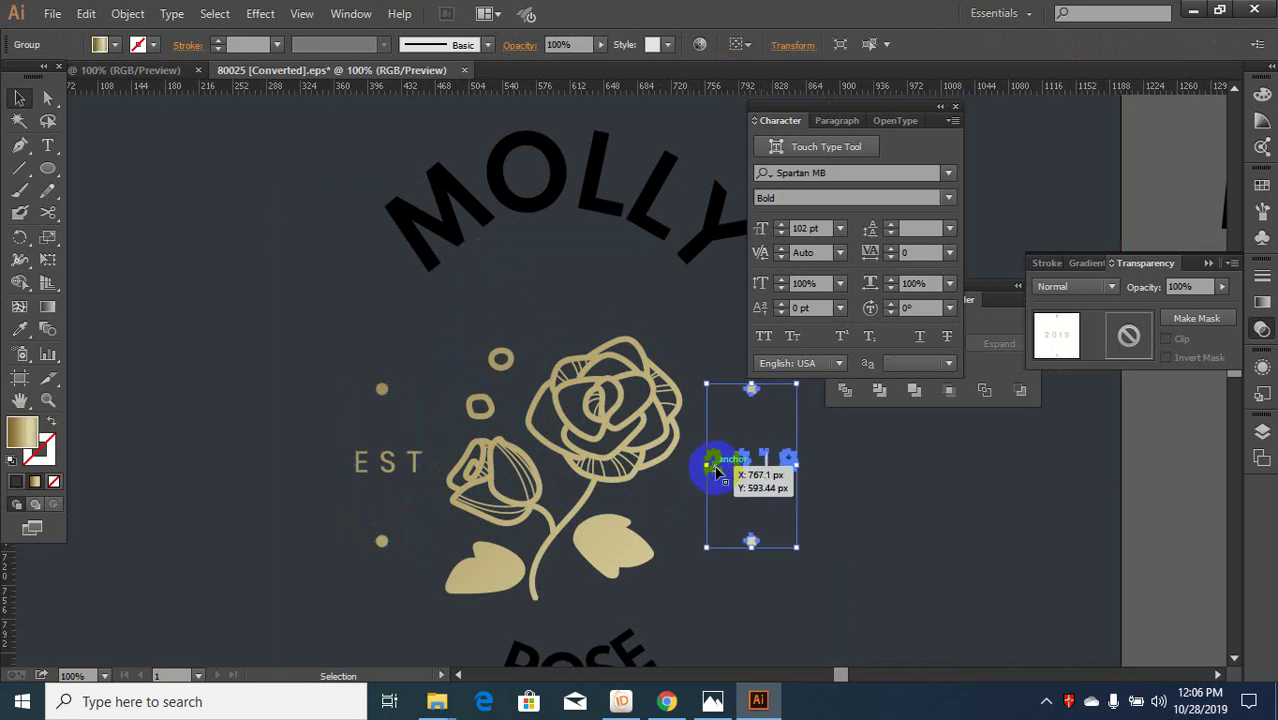
# - Move the curved MOLLY text down toward the rose and enlarge it together with its arc
pyautogui.scroll(-3, 551, 458)
pyautogui.scroll(-2, 549, 450)
pyautogui.click(594, 318)
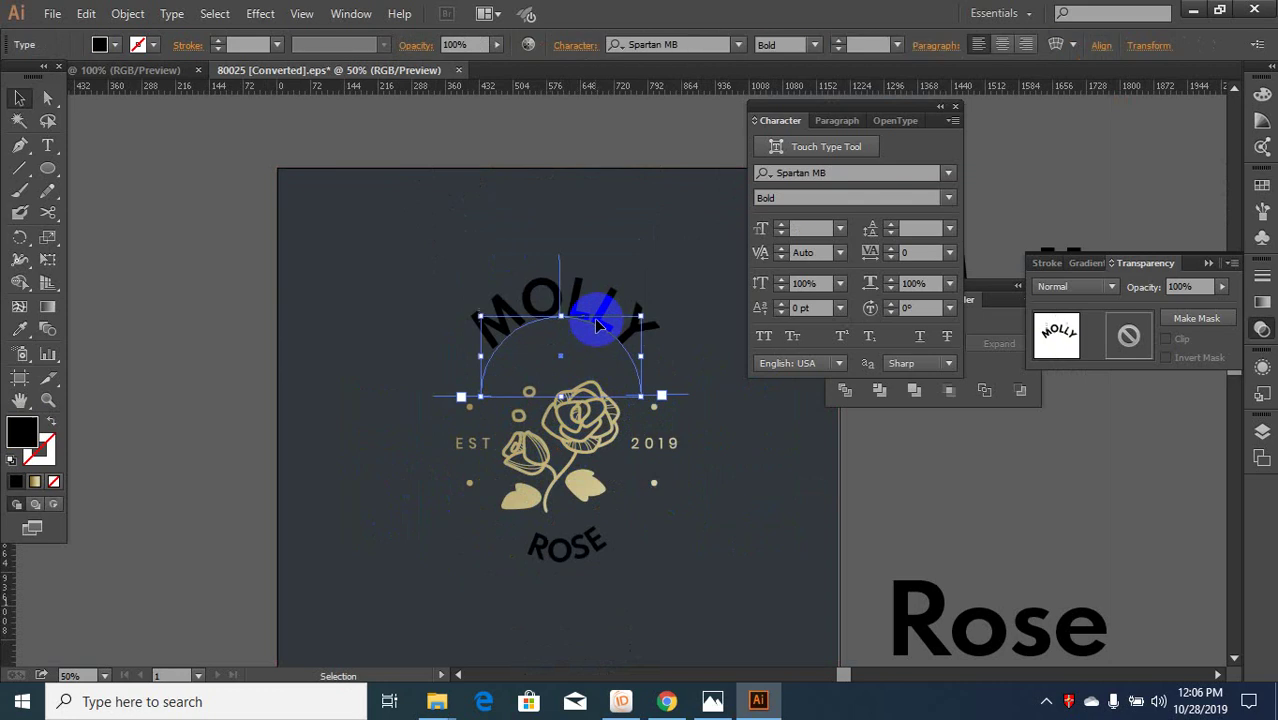
pyautogui.press('Down')
pyautogui.press('Down')
pyautogui.press('Down')
pyautogui.press('Down')
pyautogui.press('Down')
pyautogui.press('Down')
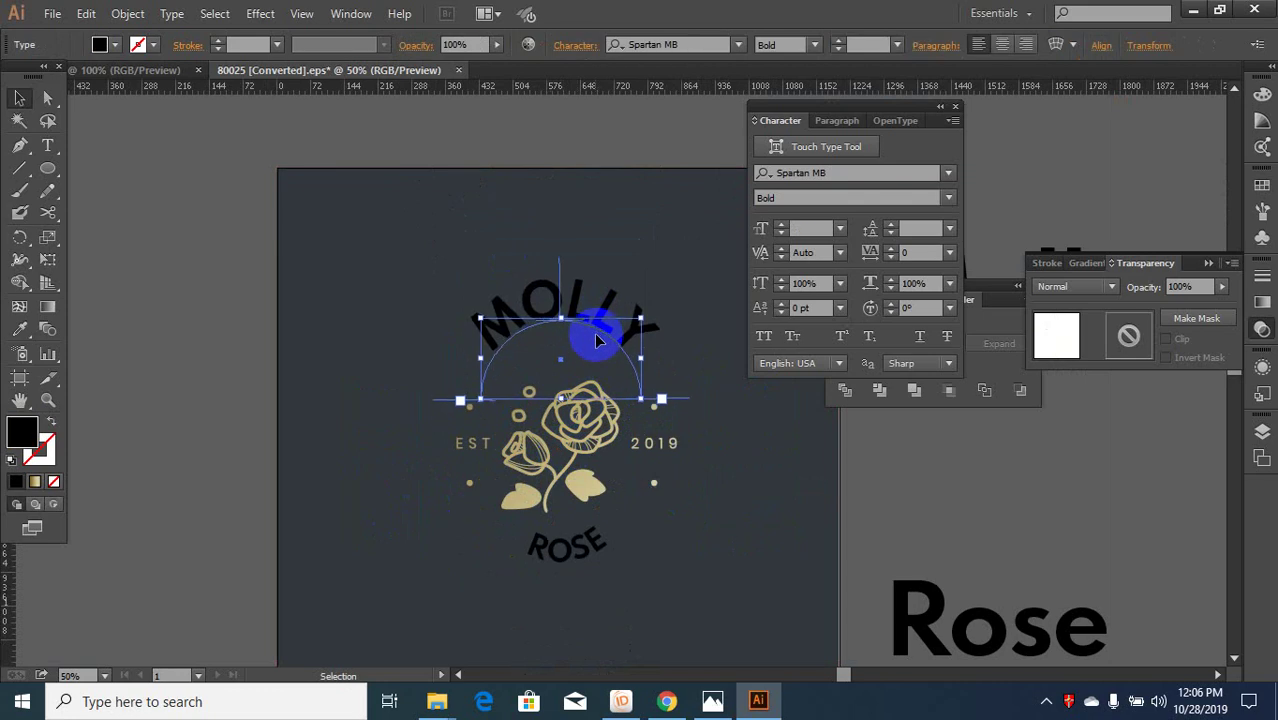
pyautogui.press('Down')
pyautogui.press('Down')
pyautogui.press('Down')
pyautogui.press('Down')
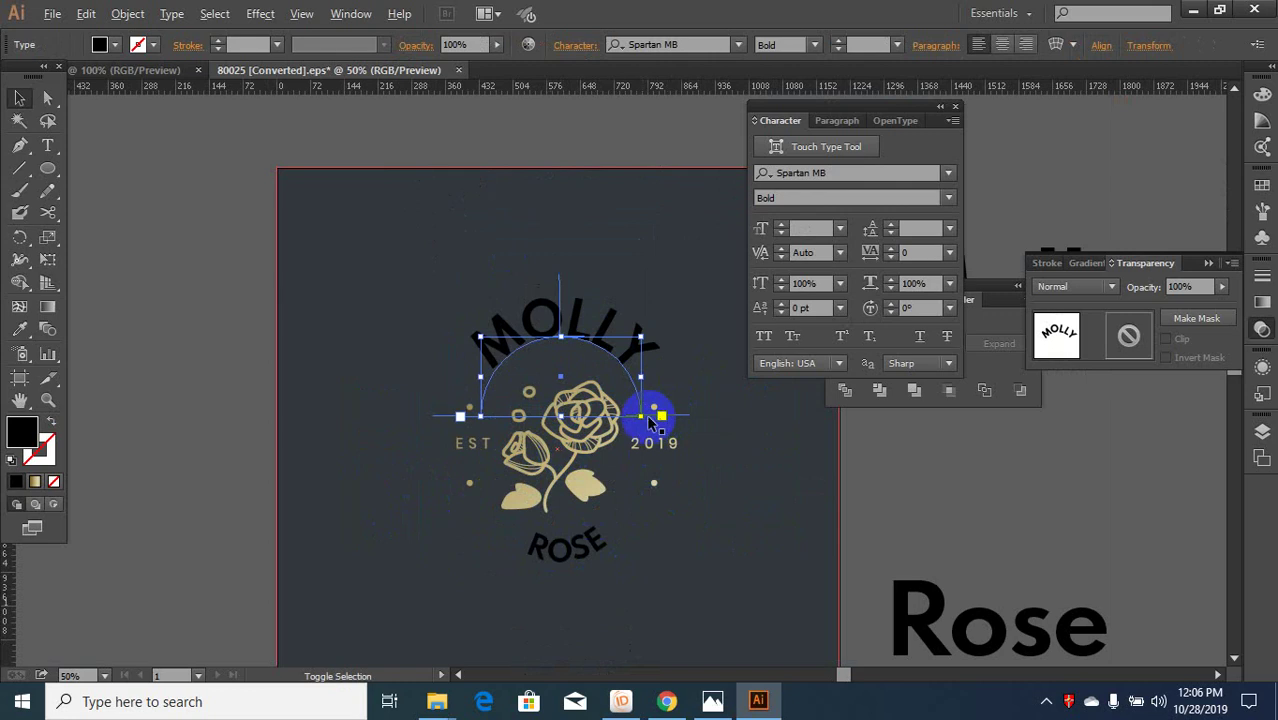
pyautogui.moveTo(646, 414)
pyautogui.mouseDown()
pyautogui.moveTo(645, 456)
pyautogui.moveTo(658, 424)
pyautogui.mouseUp()
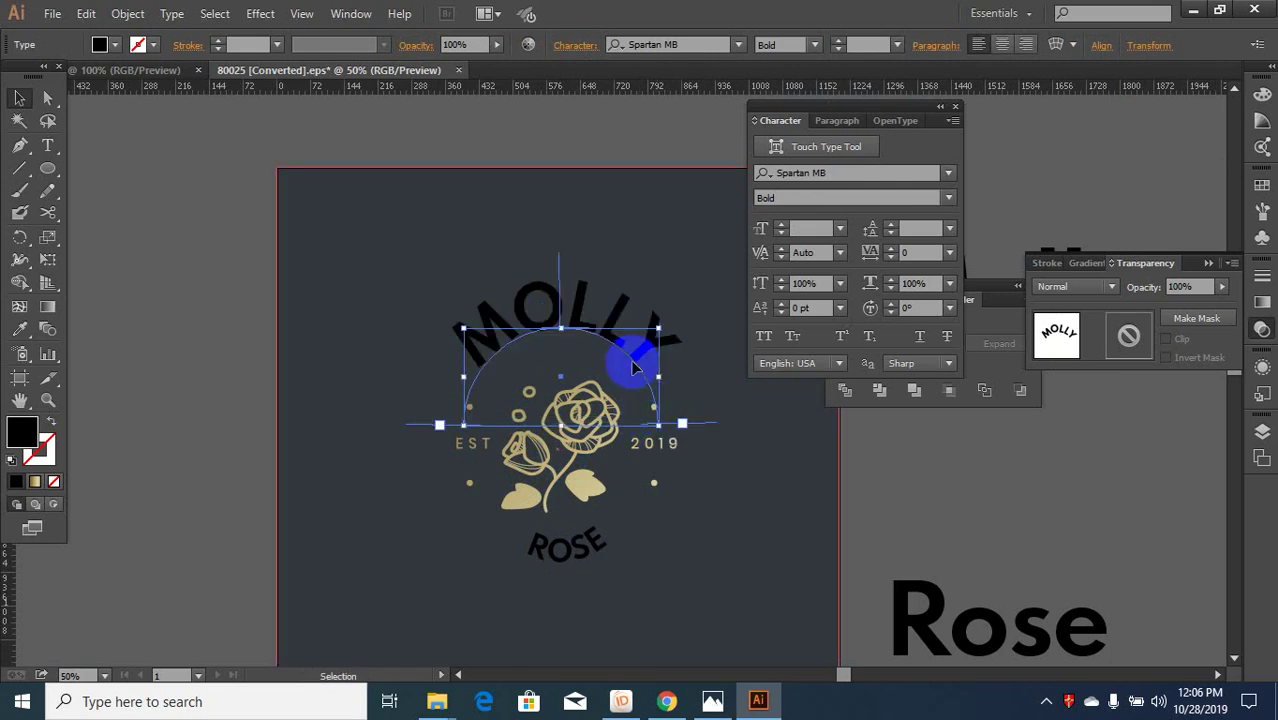
pyautogui.moveTo(632, 368)
pyautogui.mouseDown()
pyautogui.moveTo(613, 343)
pyautogui.moveTo(622, 361)
pyautogui.mouseUp()
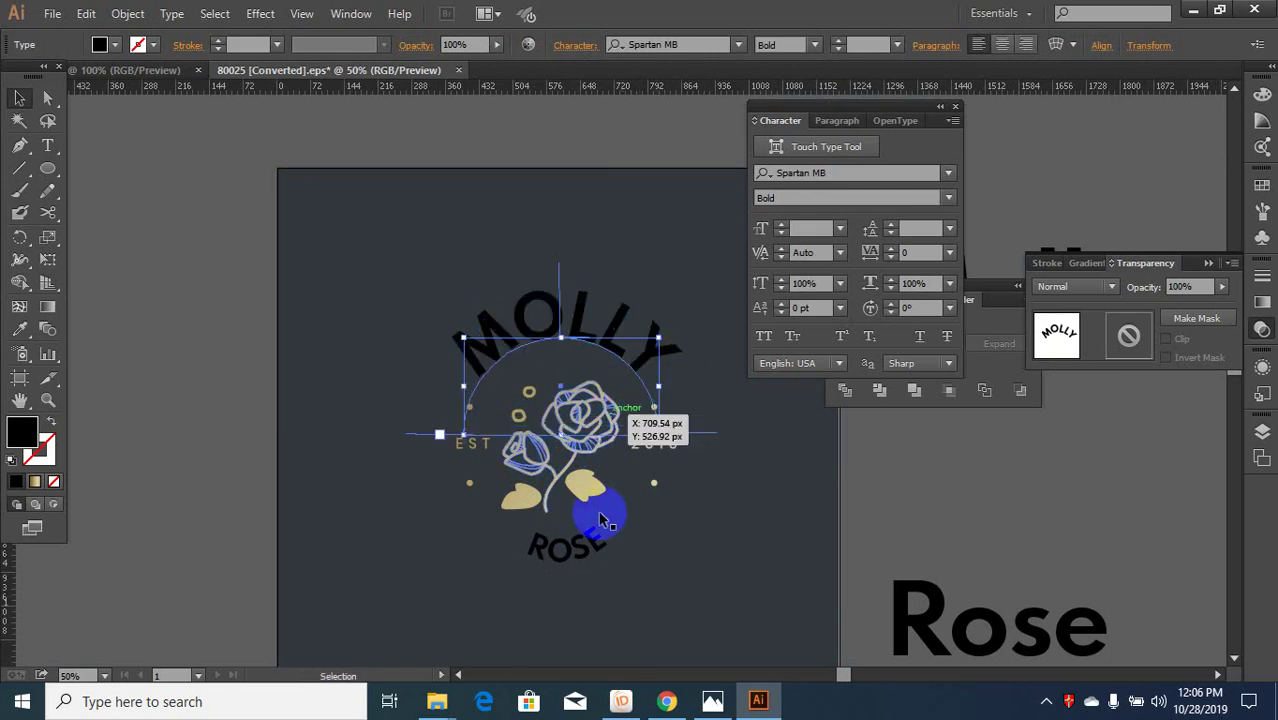
# - Set the curved ROSE text's font size to 45 pt and shift the word slightly right along its arc
pyautogui.click(582, 538)
pyautogui.scroll(2, 579, 545)
pyautogui.moveTo(580, 545); pyautogui.dragTo(491, 562)
pyautogui.doubleClick(604, 530)
pyautogui.scroll(-15, 803, 225)
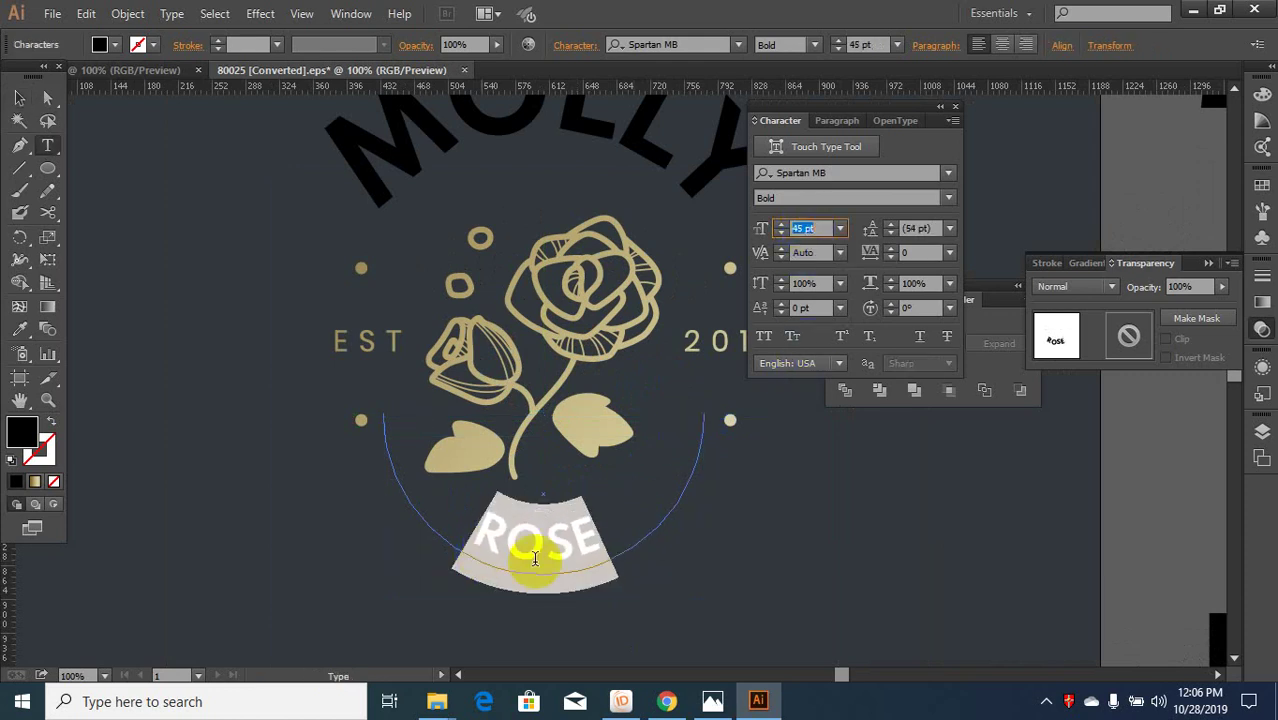
pyautogui.click(468, 546)
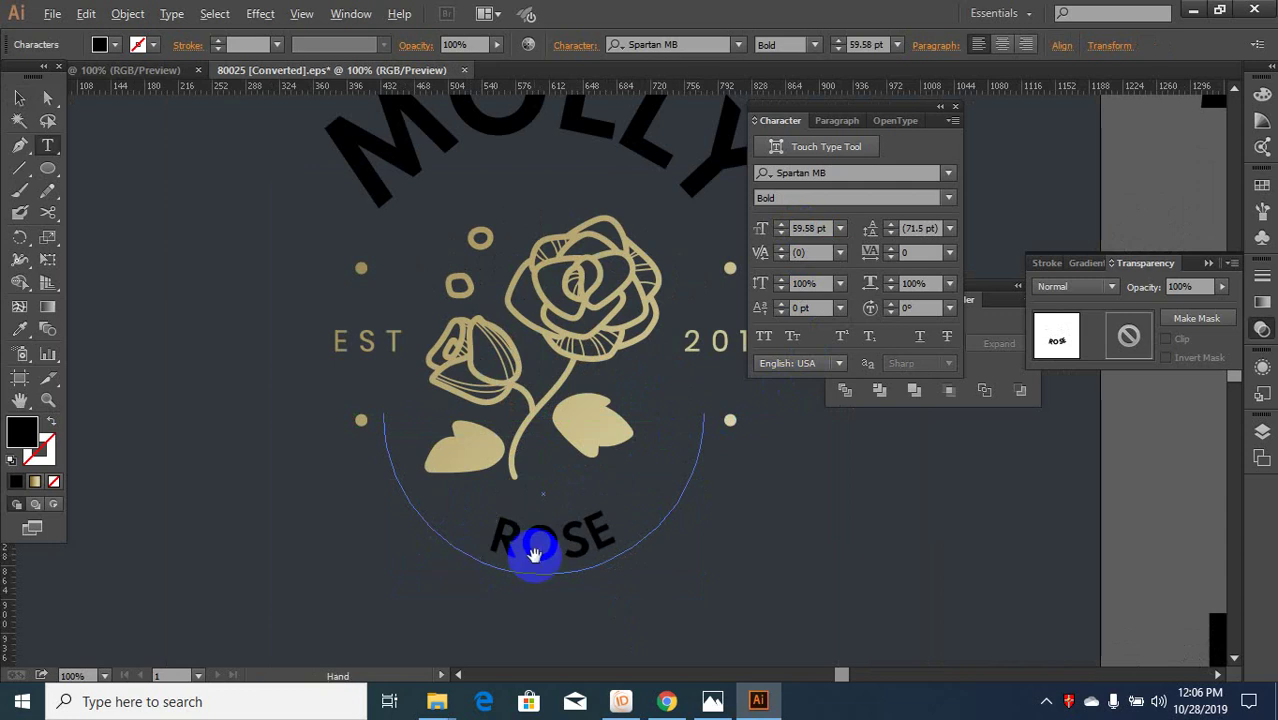
pyautogui.scroll(-2, 530, 545)
pyautogui.click(19, 99)
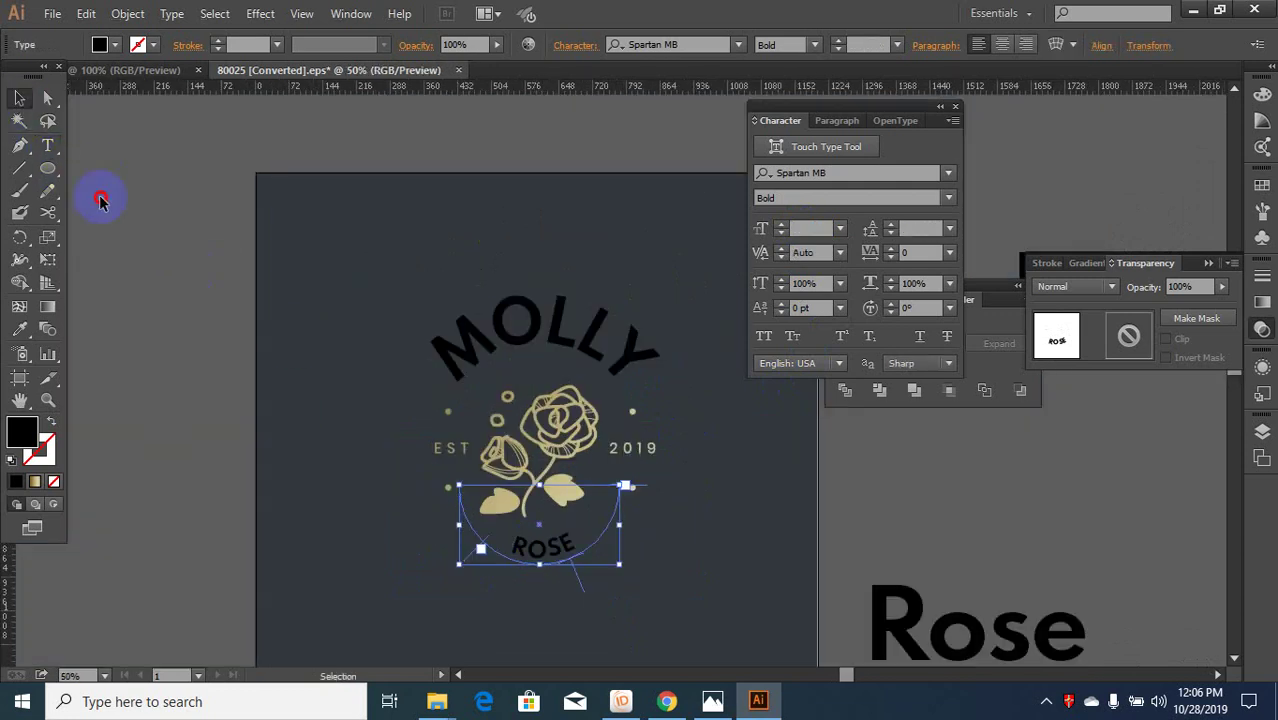
pyautogui.click(102, 201)
# - Nudge the curved MOLLY text slightly further down toward the rose and deselect it
pyautogui.scroll(-1, 427, 573)
pyautogui.click(517, 427)
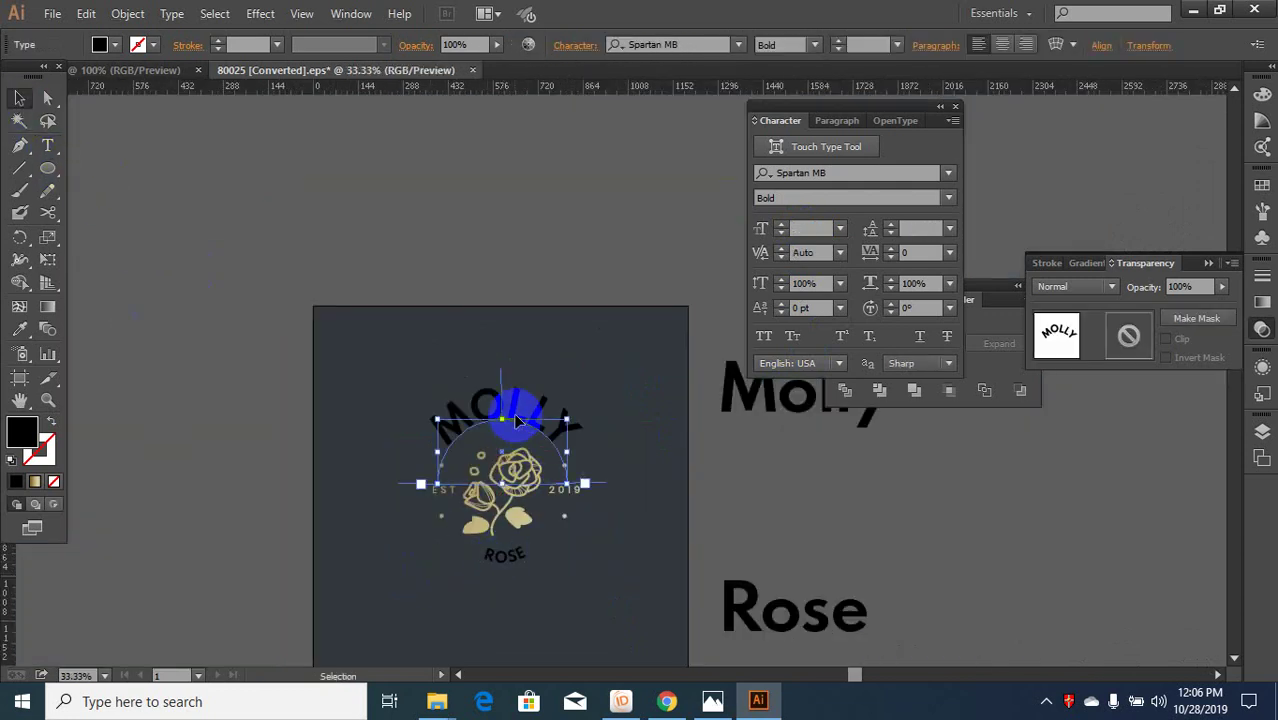
pyautogui.press('Down')
pyautogui.press('Down')
pyautogui.press('Down')
pyautogui.press('Down')
pyautogui.press('Down')
pyautogui.press('Down')
pyautogui.press('Down')
pyautogui.press('Down')
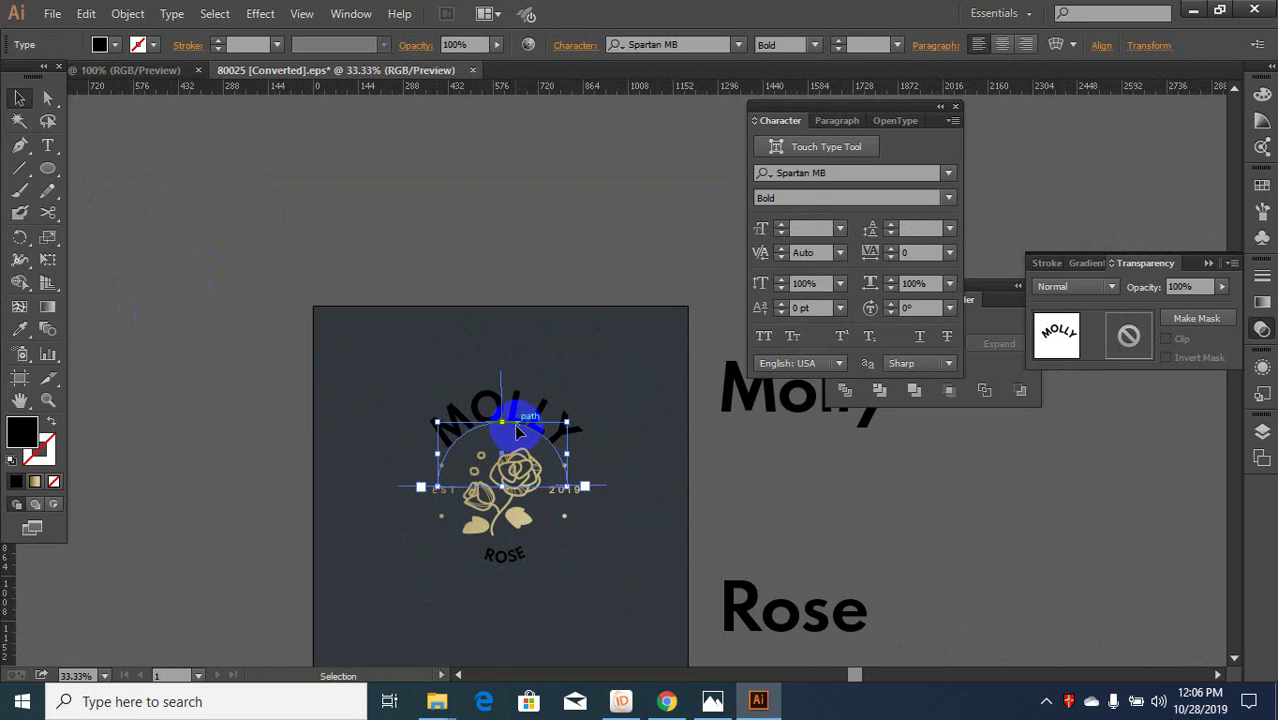
pyautogui.moveTo(514, 424); pyautogui.dragTo(514, 318)
pyautogui.click(514, 233)
pyautogui.scroll(2, 513, 560)
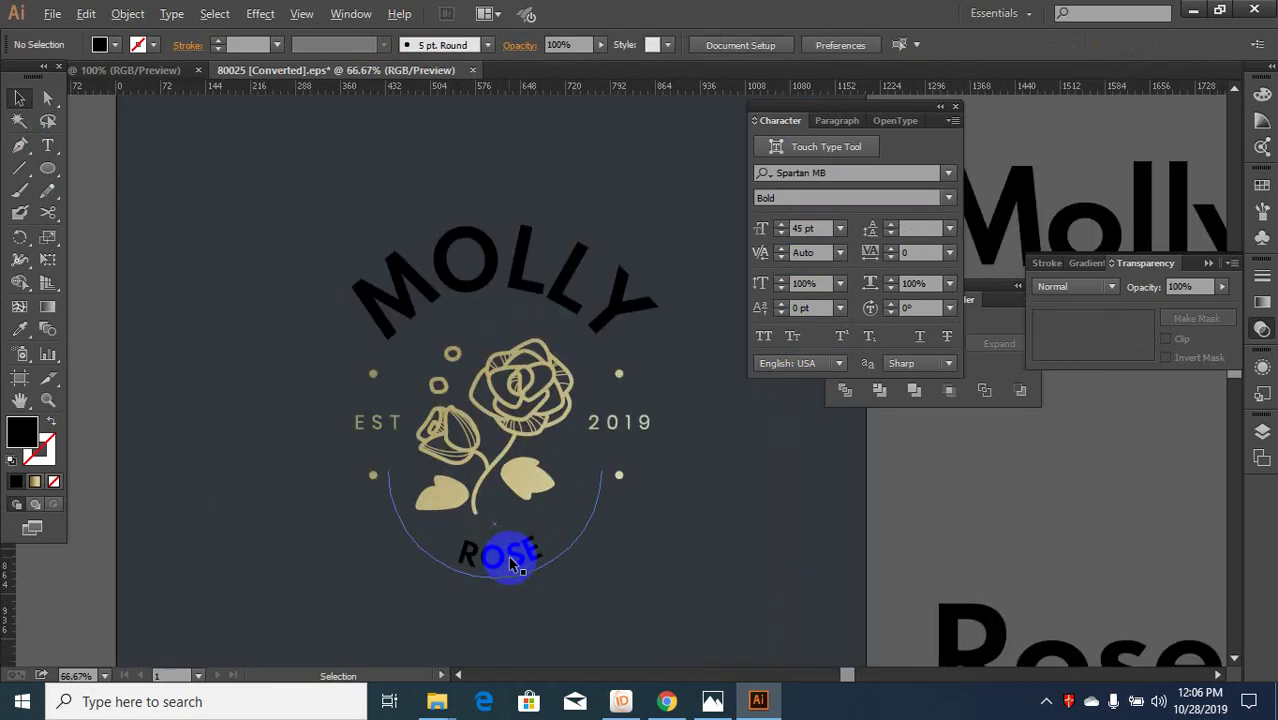
# - Place a duplicate of the resized curved MOLLY and ROSE texts to the left of the artboard
pyautogui.scroll(-1, 513, 560)
pyautogui.click(512, 557)
pyautogui.keyDown('shift'); pyautogui.click(504, 344); pyautogui.keyUp('shift')
pyautogui.click(503, 345)
pyautogui.scroll(-3, 503, 345)
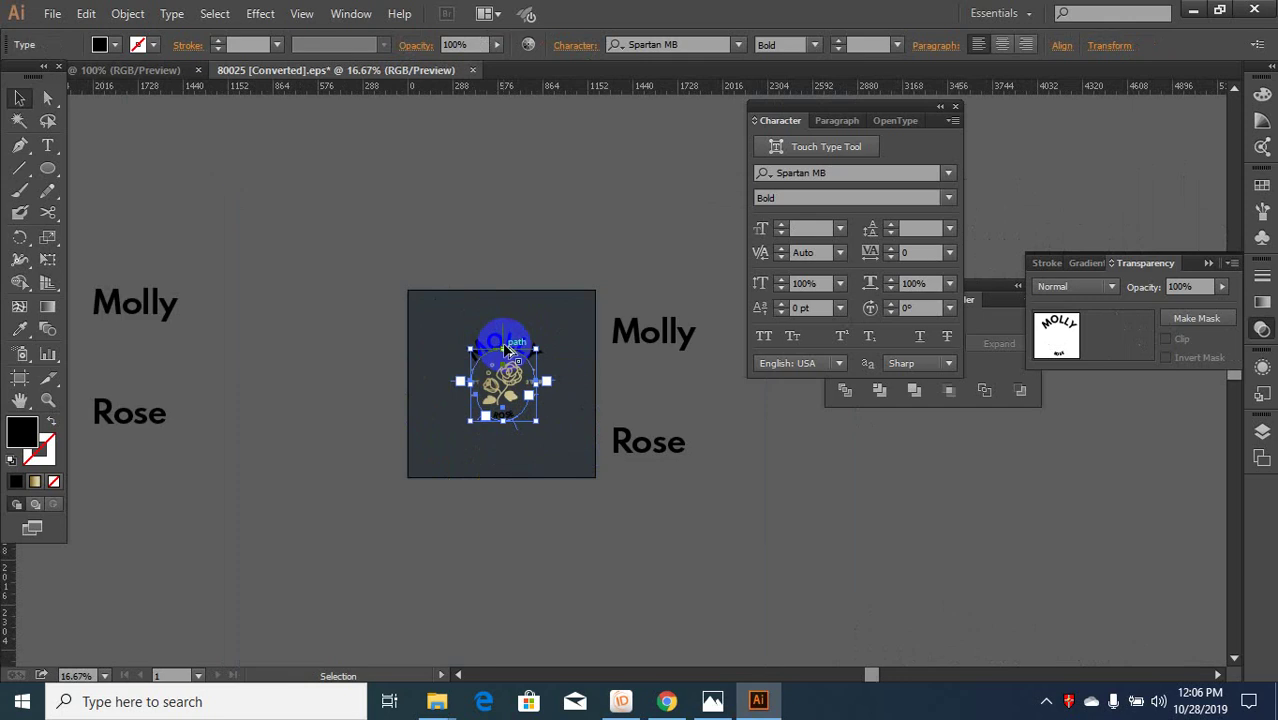
pyautogui.moveTo(508, 348); pyautogui.dragTo(302, 357)
pyautogui.scroll(2, 564, 418)
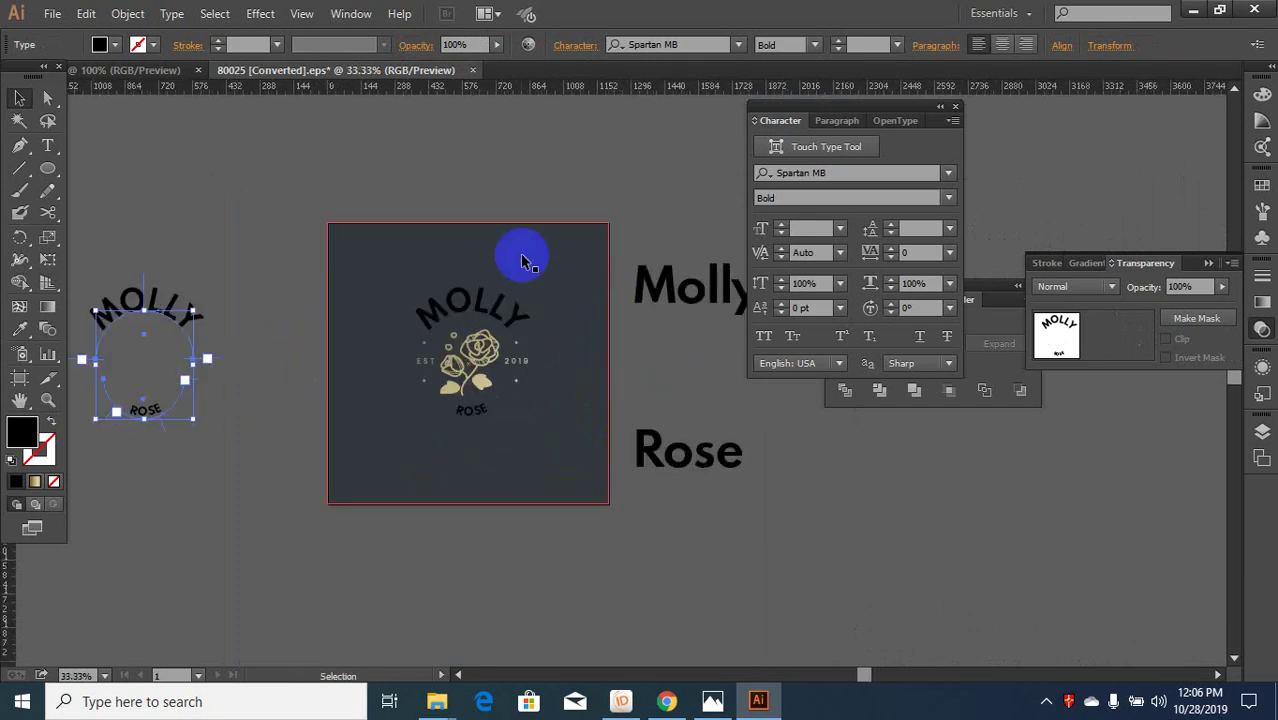
# - Expand the artboard's curved MOLLY and ROSE texts into editable shapes and deselect them
pyautogui.keyDown('shift'); pyautogui.click(434, 402); pyautogui.keyUp('shift')
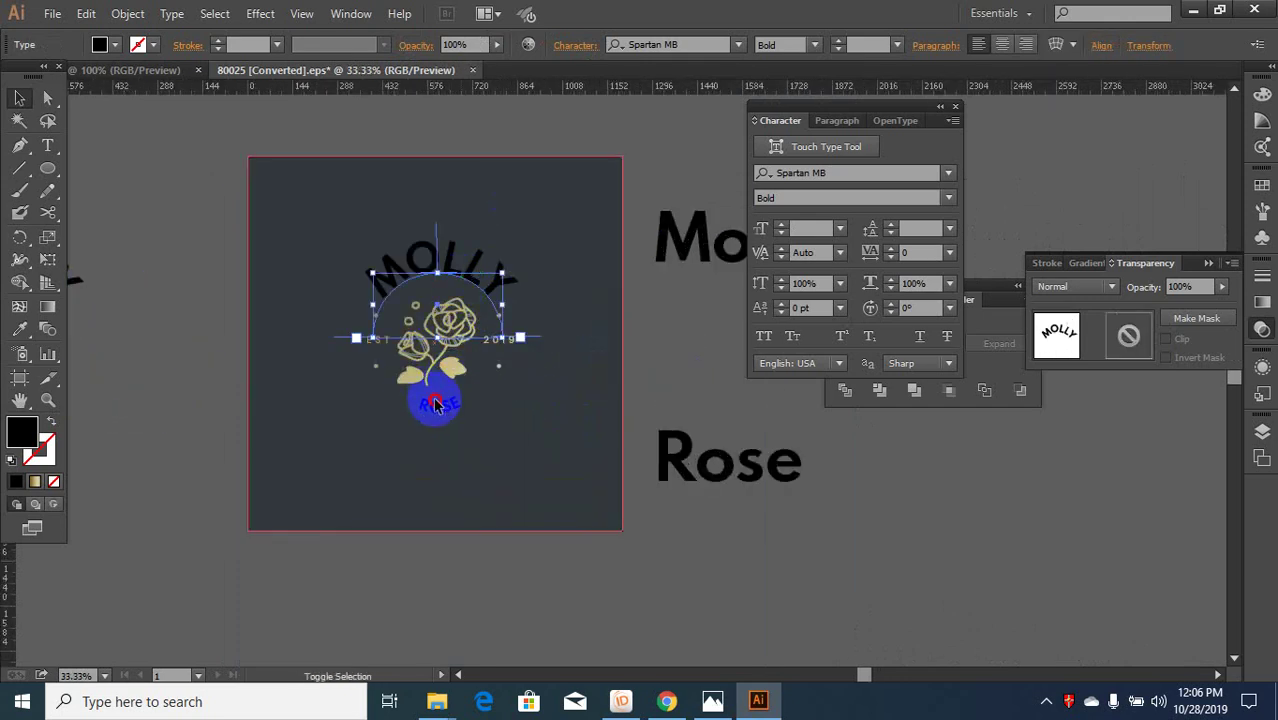
pyautogui.rightClick(440, 412)
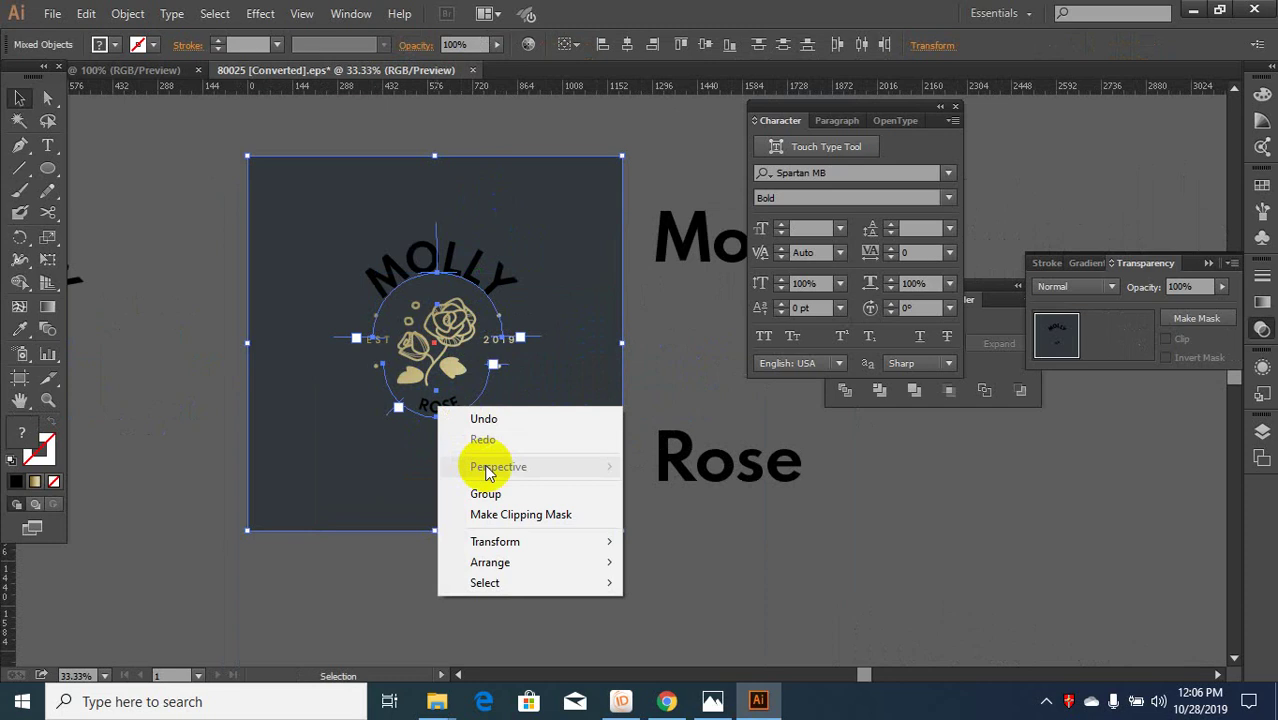
pyautogui.click(438, 272)
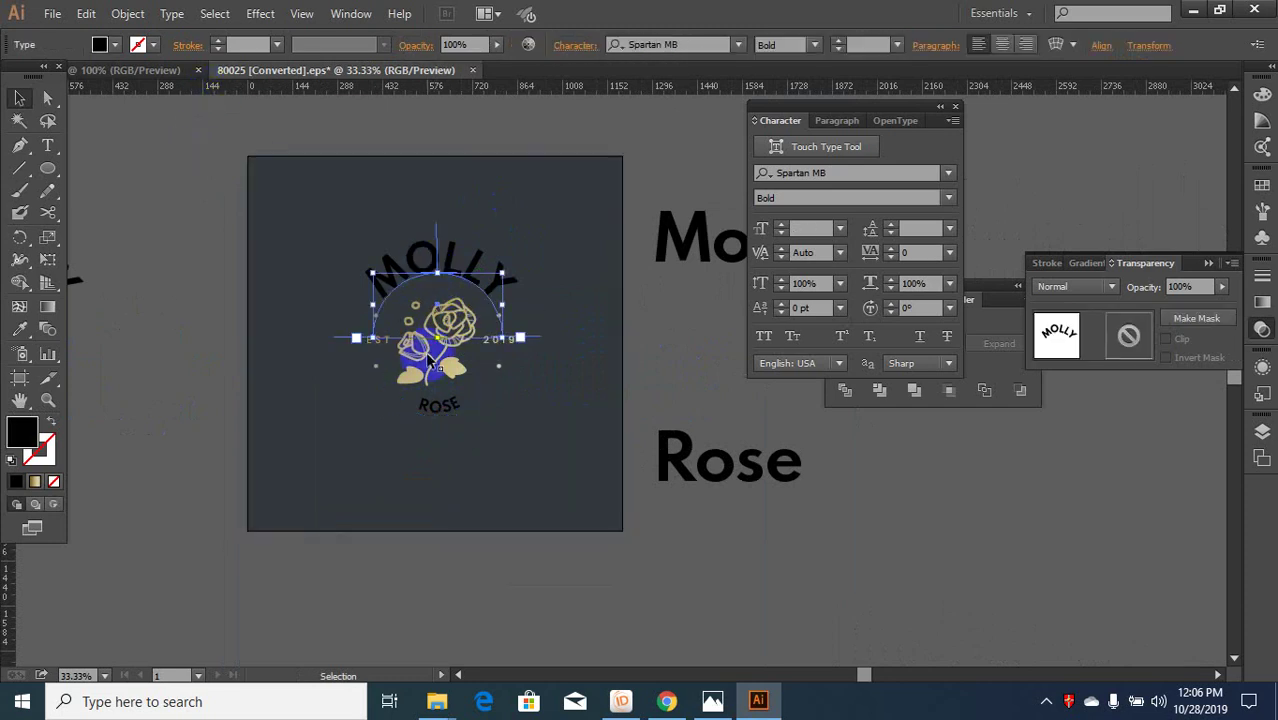
pyautogui.keyDown('shift'); pyautogui.click(436, 408); pyautogui.keyUp('shift')
pyautogui.click(127, 16)
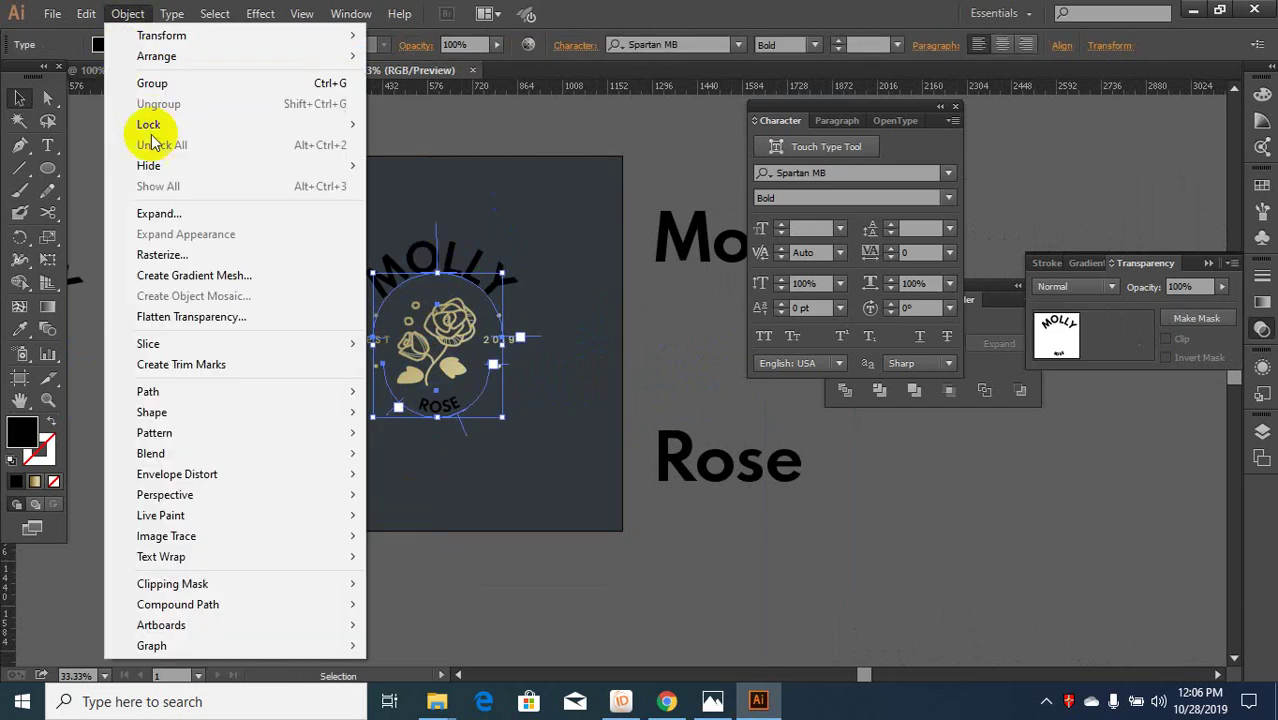
pyautogui.click(171, 213)
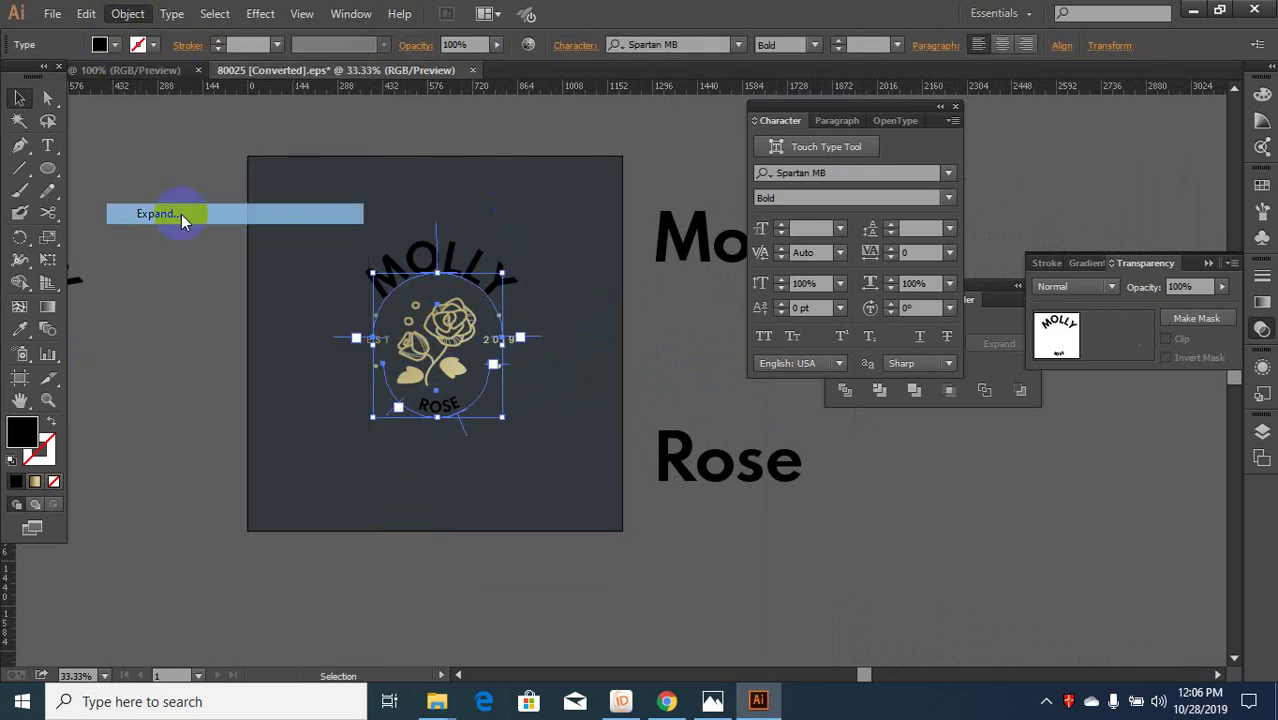
pyautogui.click(573, 451)
pyautogui.click(500, 598)
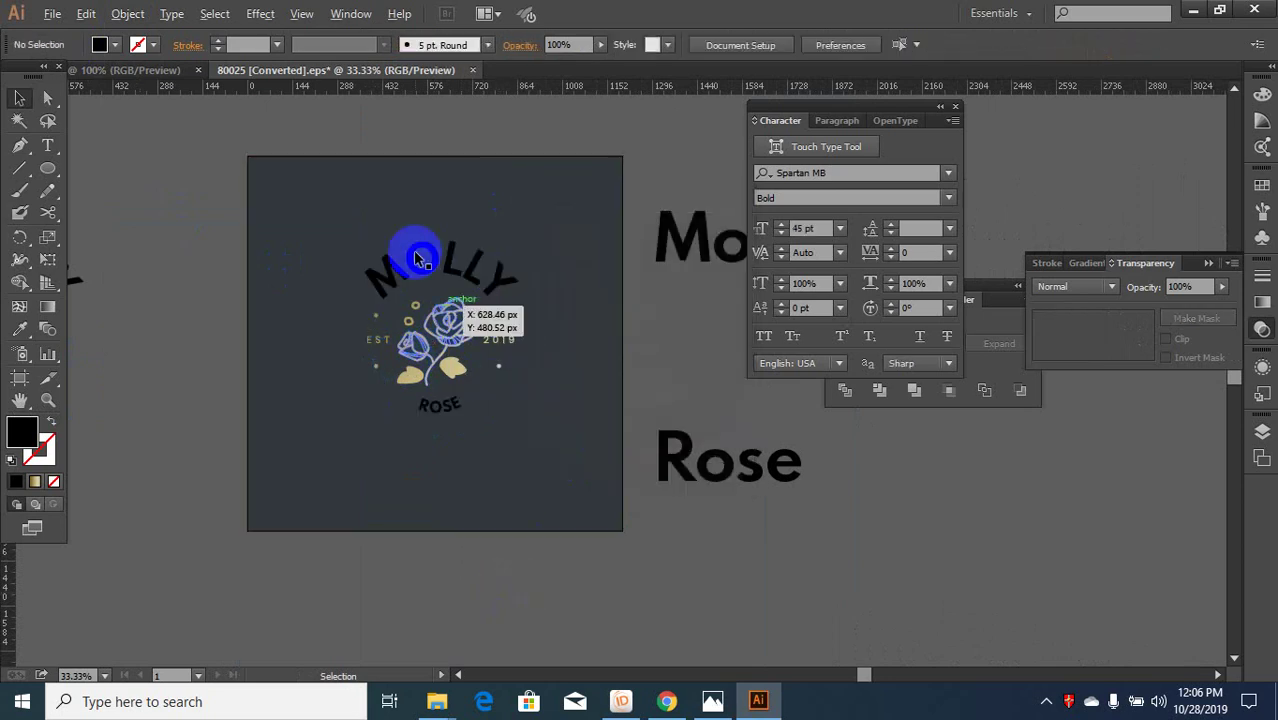
# - Apply the rose leaf's gold gradient to the expanded MOLLY and ROSE lettering with the Eyedropper, and deselect them
pyautogui.click(422, 266)
pyautogui.keyDown('shift'); pyautogui.click(427, 405); pyautogui.keyUp('shift')
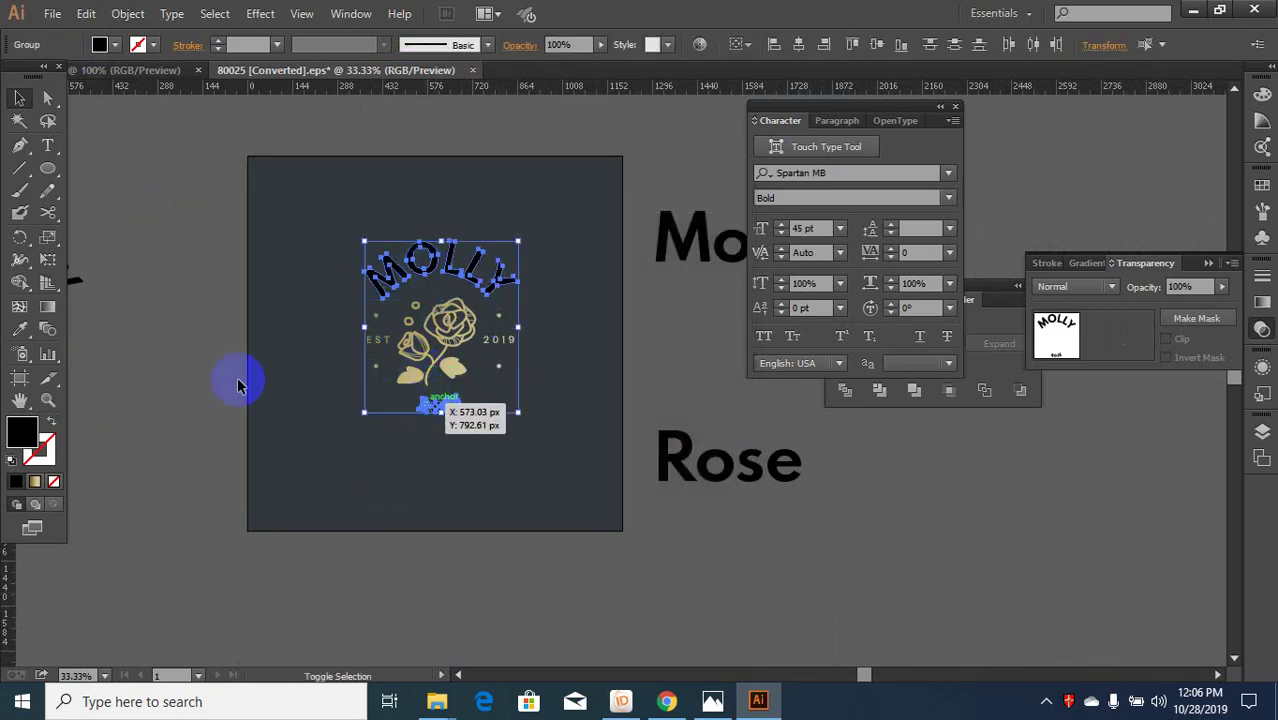
pyautogui.click(34, 327)
pyautogui.scroll(2, 337, 335)
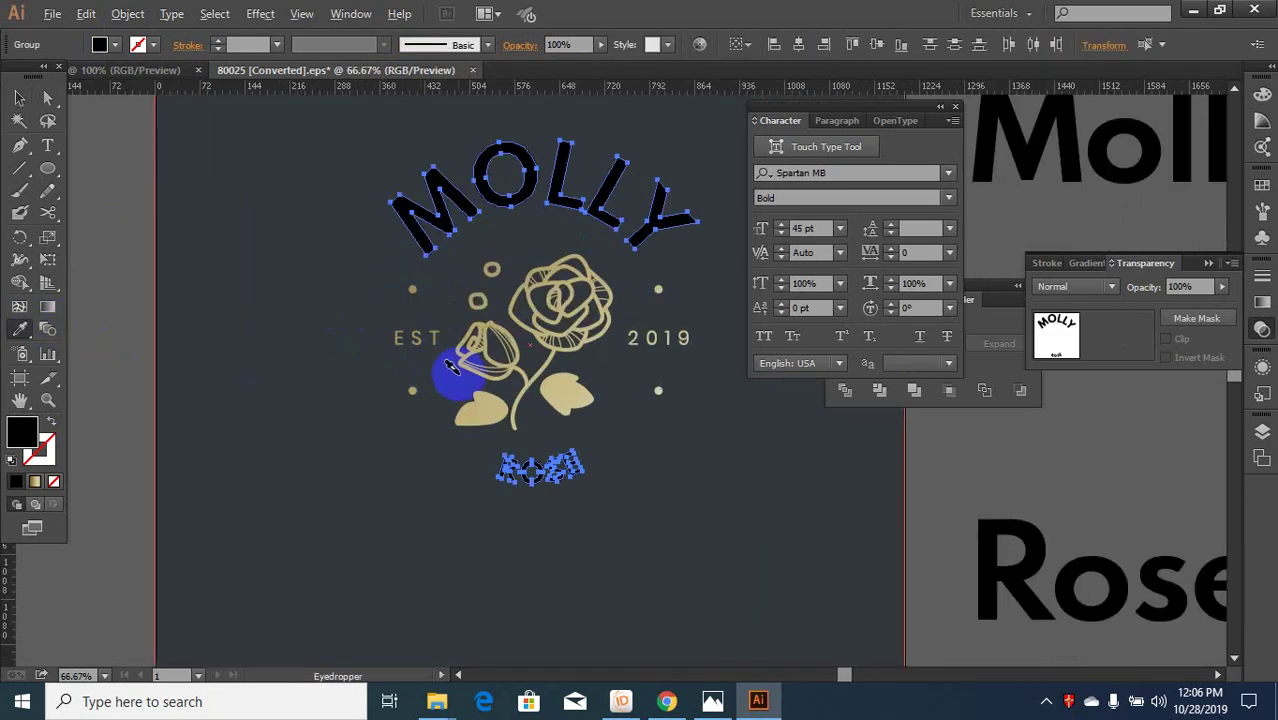
pyautogui.click(484, 408)
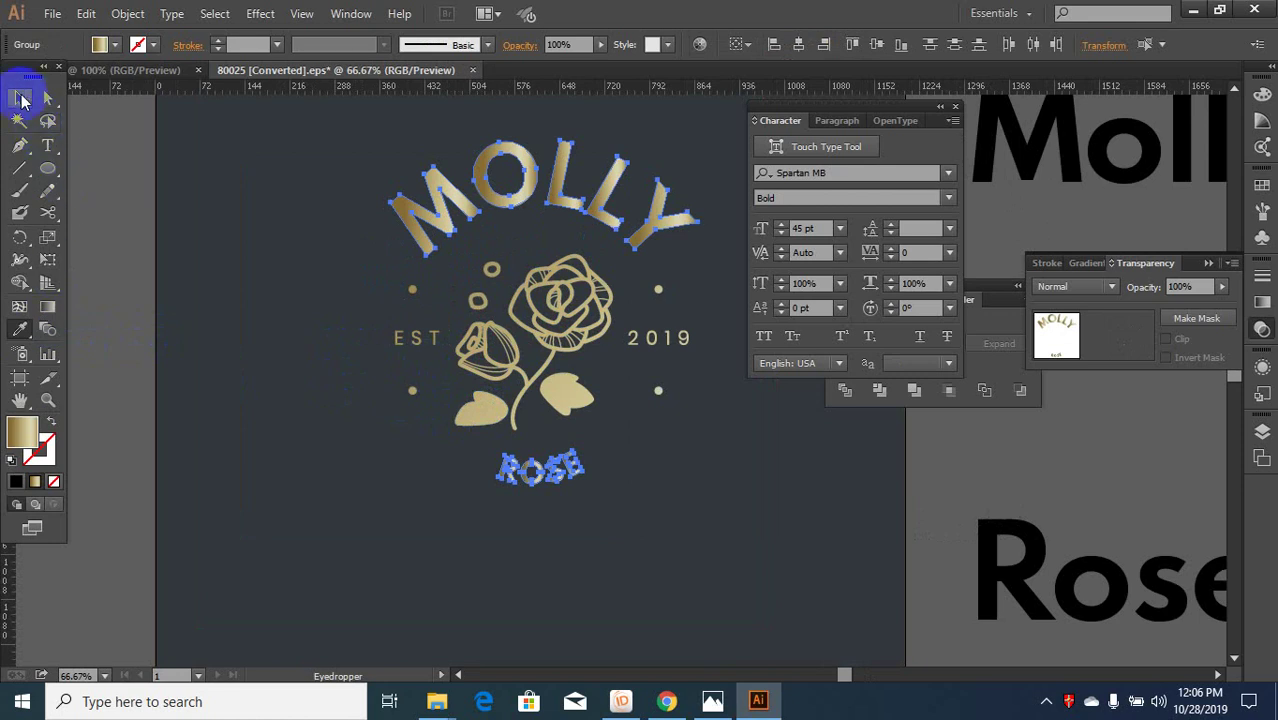
pyautogui.click(20, 97)
pyautogui.click(157, 170)
# - Redirect the gold gradient on the MOLLY lettering to run vertically across the whole word
pyautogui.click(485, 207)
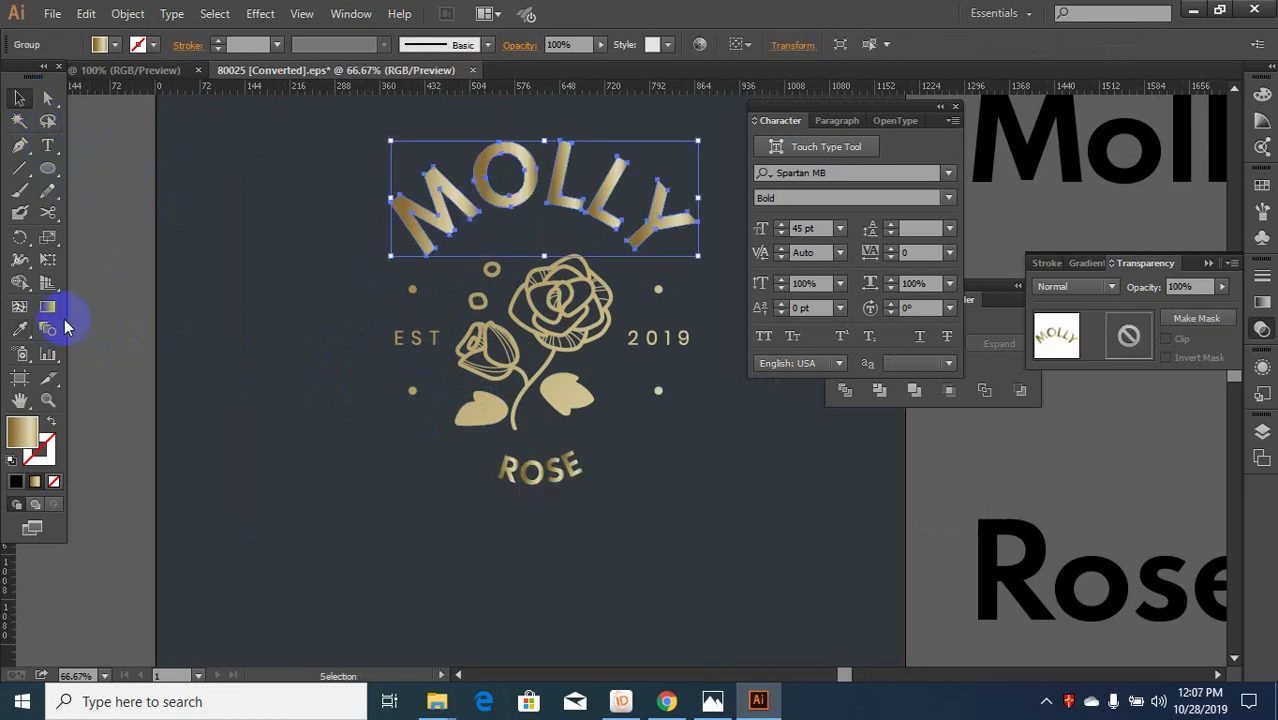
pyautogui.click(47, 306)
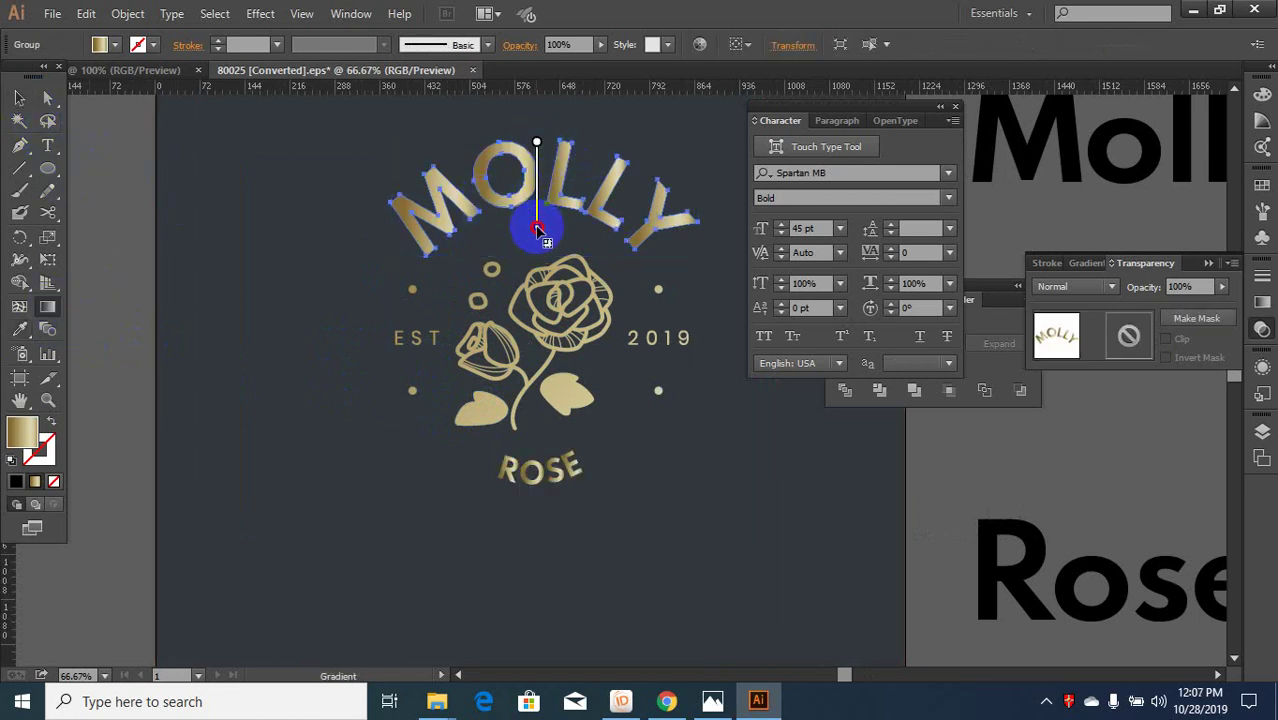
pyautogui.moveTo(537, 229); pyautogui.dragTo(537, 235)
pyautogui.click(143, 250)
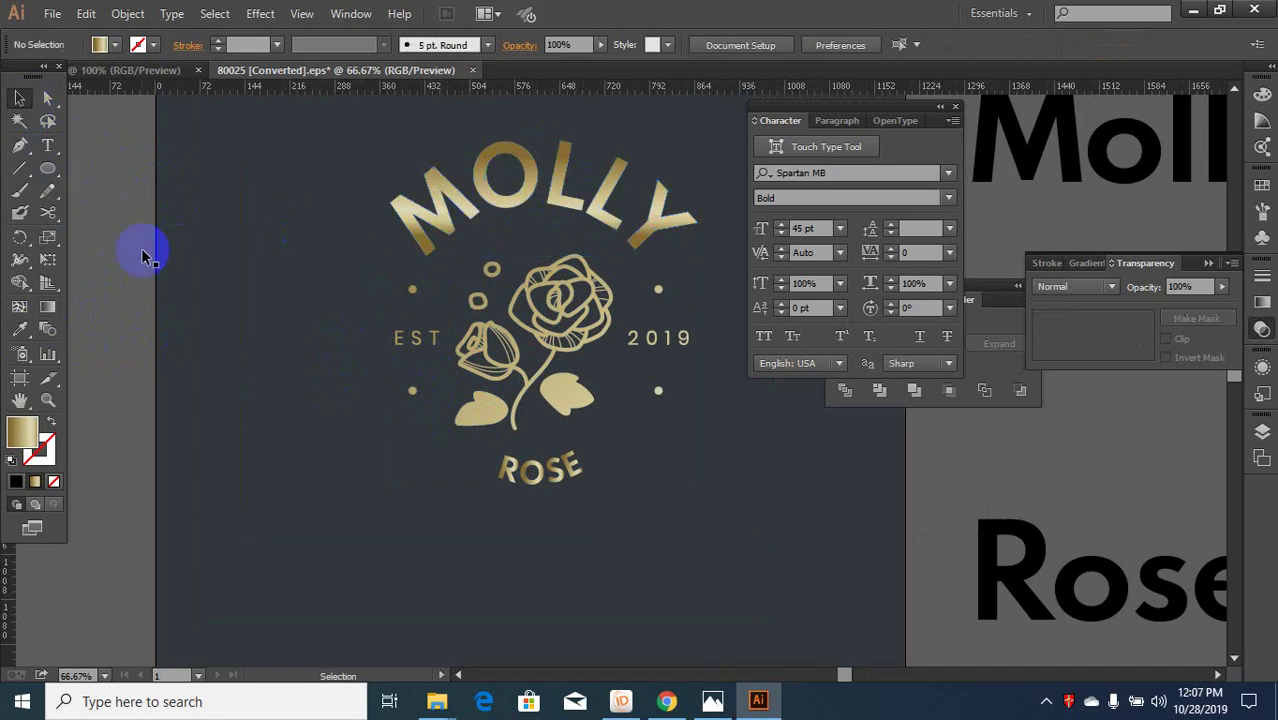
# - Redirect the gold gradient on the ROSE lettering to run vertically across the whole word, and deselect it
pyautogui.click(537, 468)
pyautogui.click(20, 329)
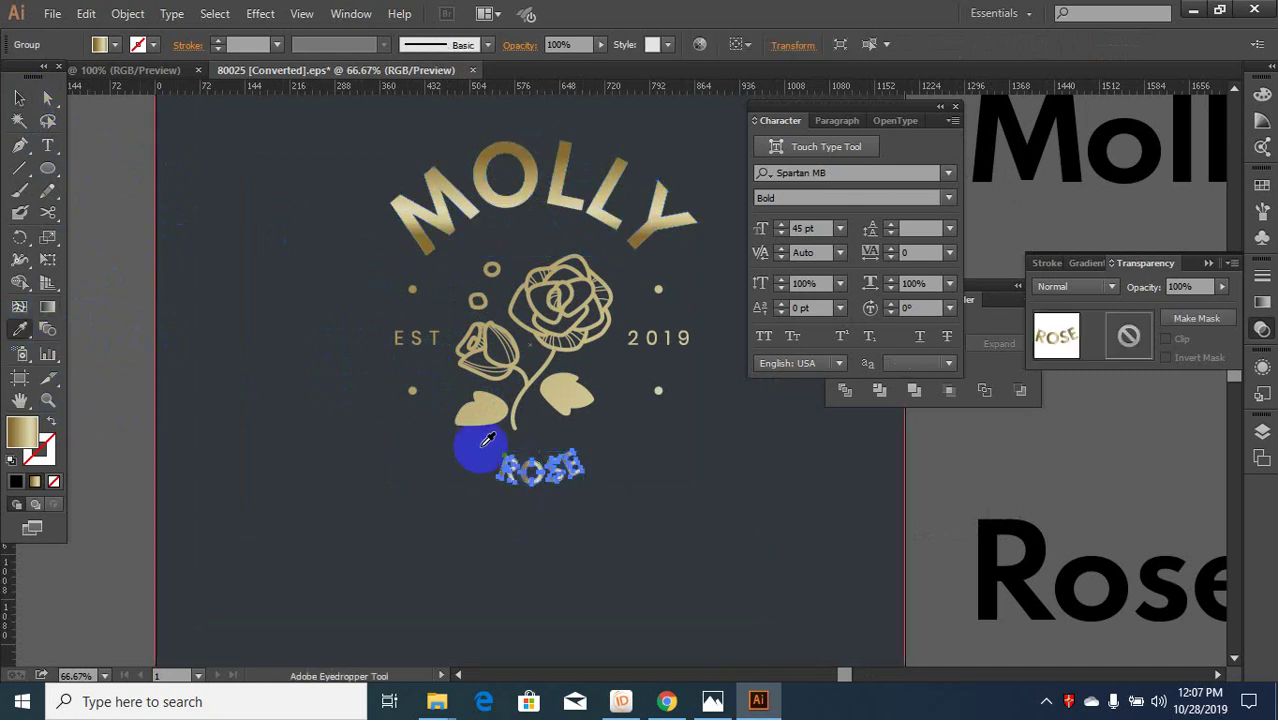
pyautogui.scroll(2, 502, 480)
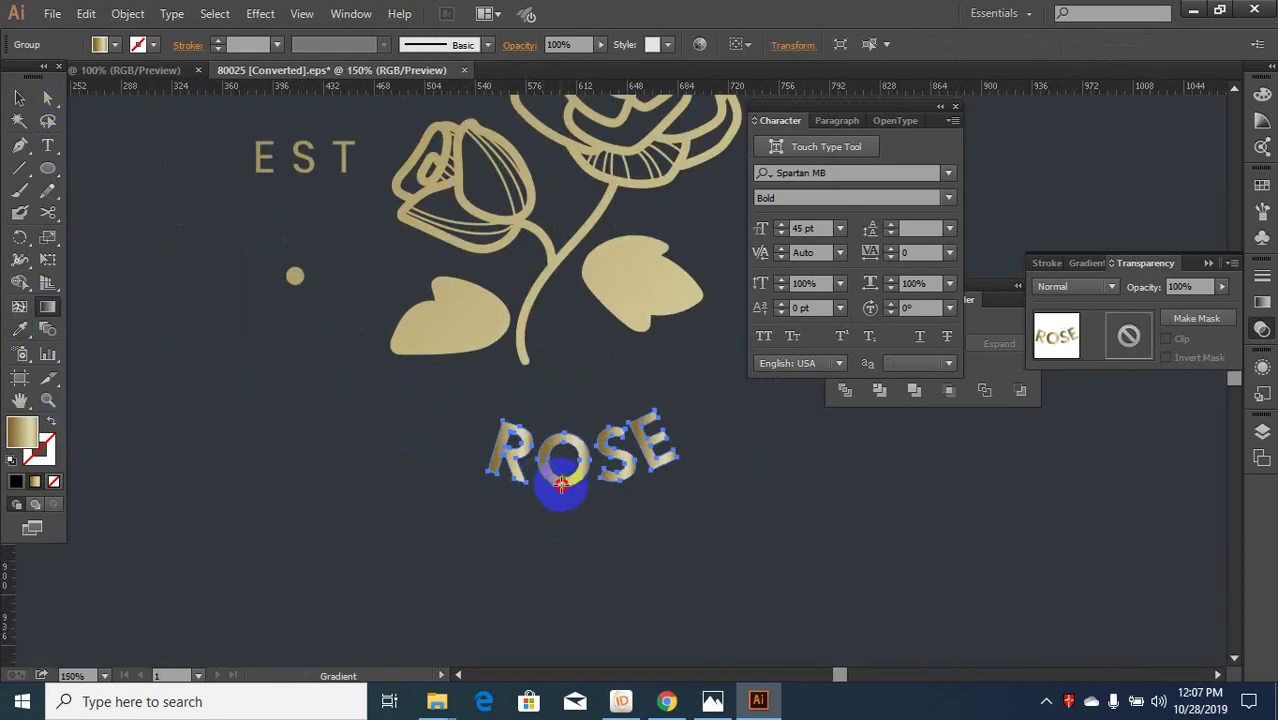
pyautogui.moveTo(559, 427); pyautogui.dragTo(557, 425)
pyautogui.scroll(-3, 531, 498)
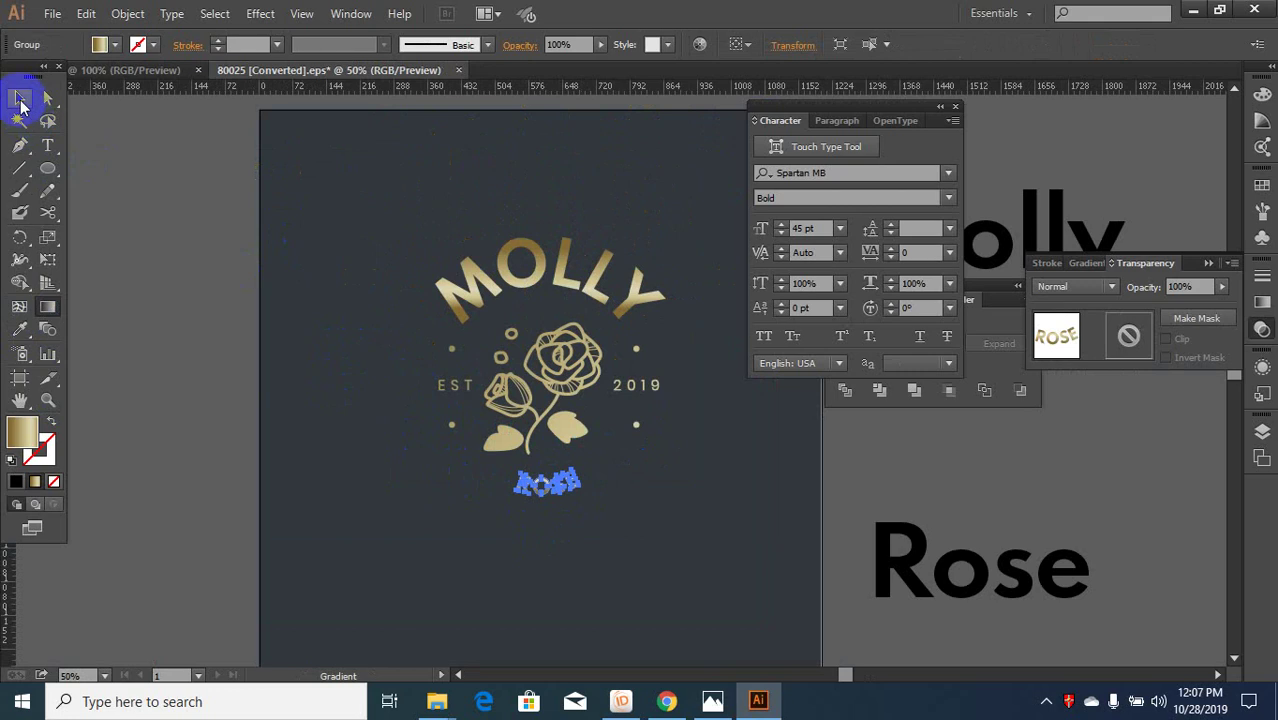
pyautogui.click(20, 99)
pyautogui.click(276, 300)
# - Copy the complete rose logo without its dark background into the business card document
pyautogui.scroll(-2, 228, 302)
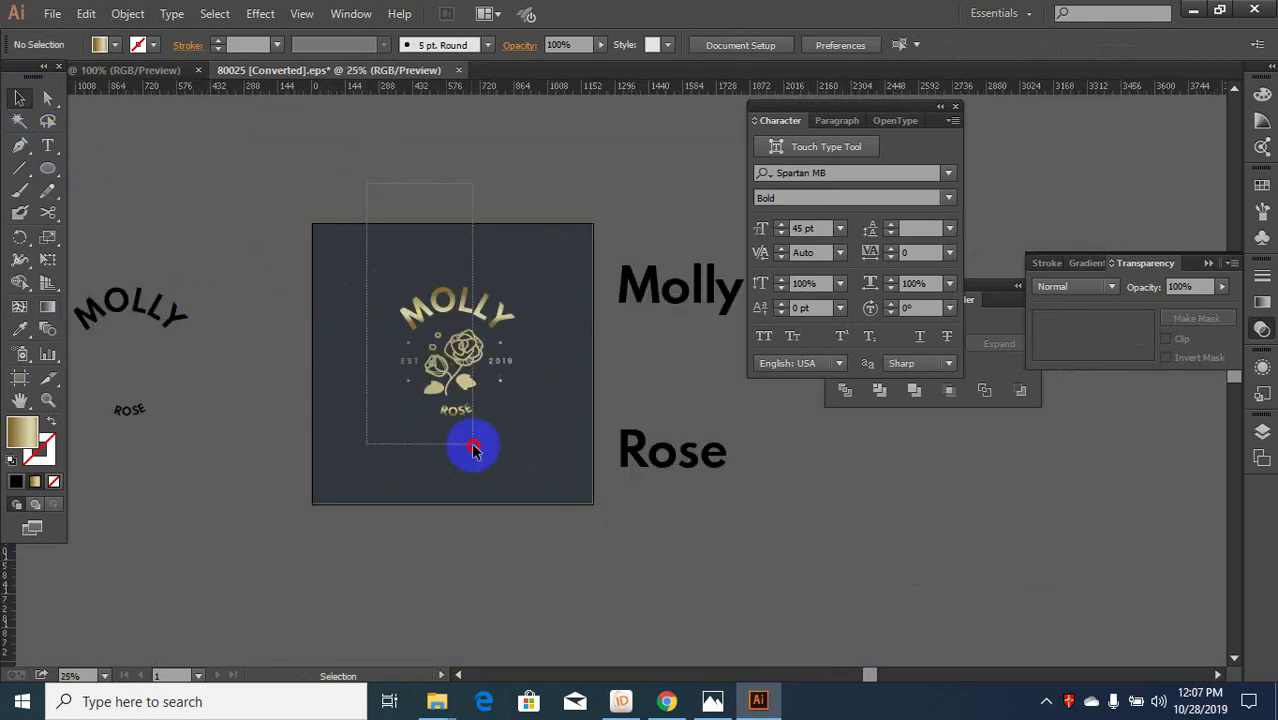
pyautogui.moveTo(473, 449); pyautogui.dragTo(522, 451)
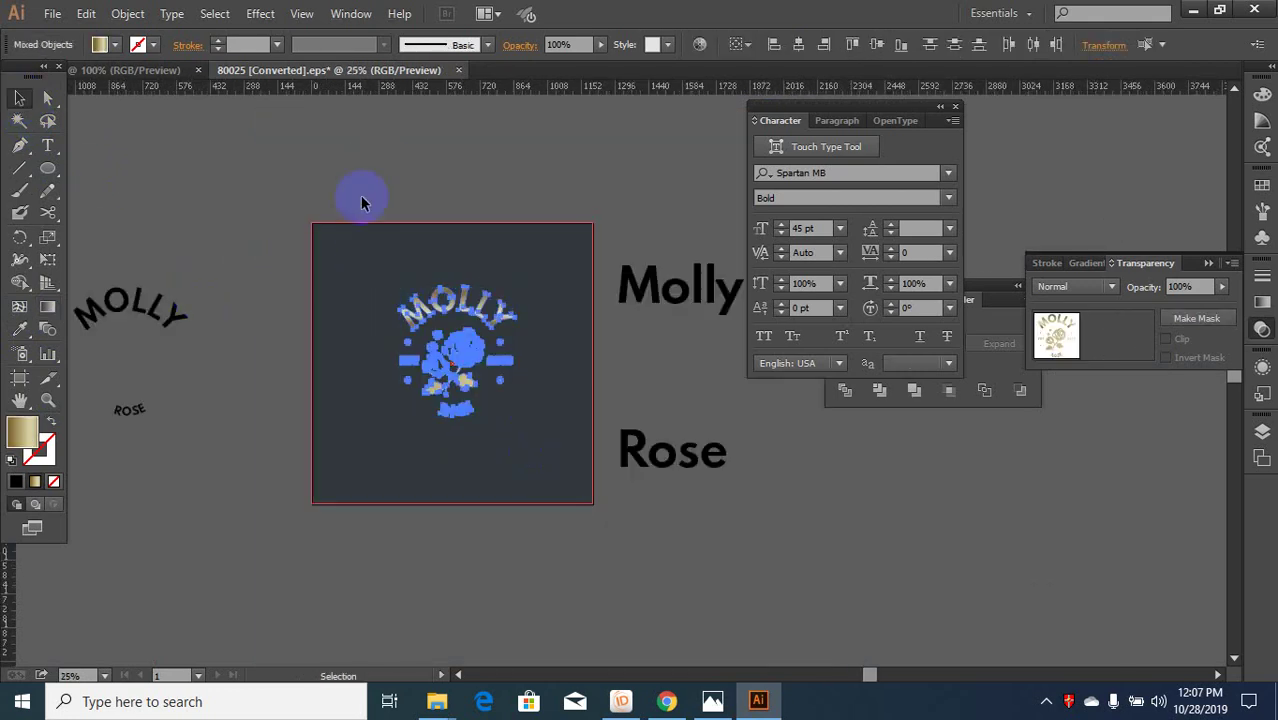
pyautogui.click(100, 72)
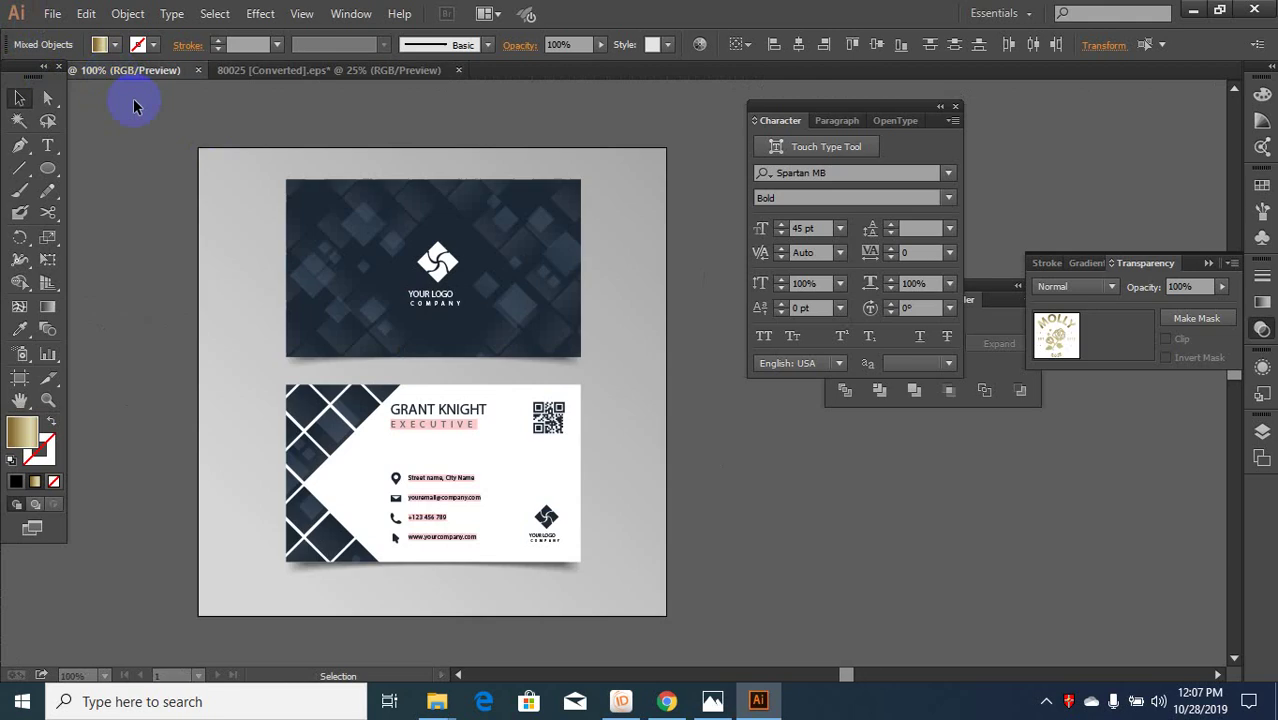
pyautogui.hotkey('ctrl', 'v')
# - Shrink the pasted MOLLY ROSE logo proportionally and place it just right of the upper dark business card
pyautogui.scroll(-1, 550, 503)
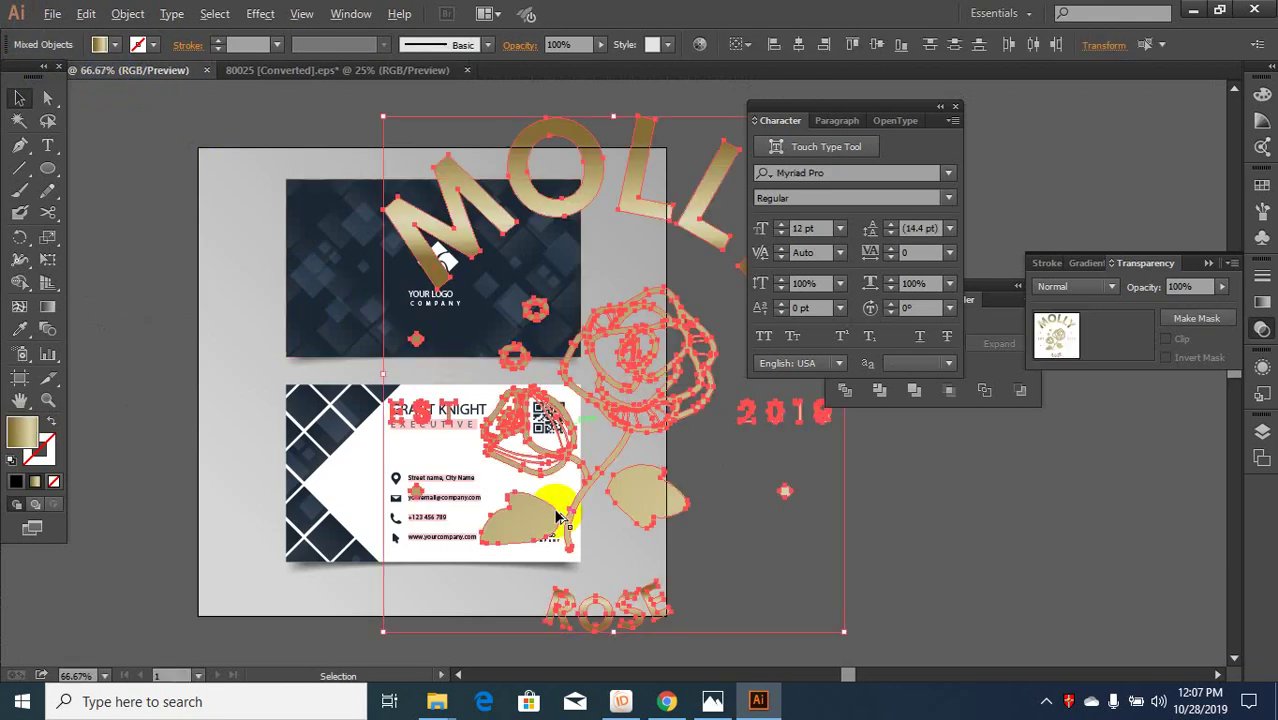
pyautogui.moveTo(746, 588); pyautogui.dragTo(626, 488)
pyautogui.moveTo(594, 421); pyautogui.dragTo(619, 384)
pyautogui.scroll(2, 511, 370)
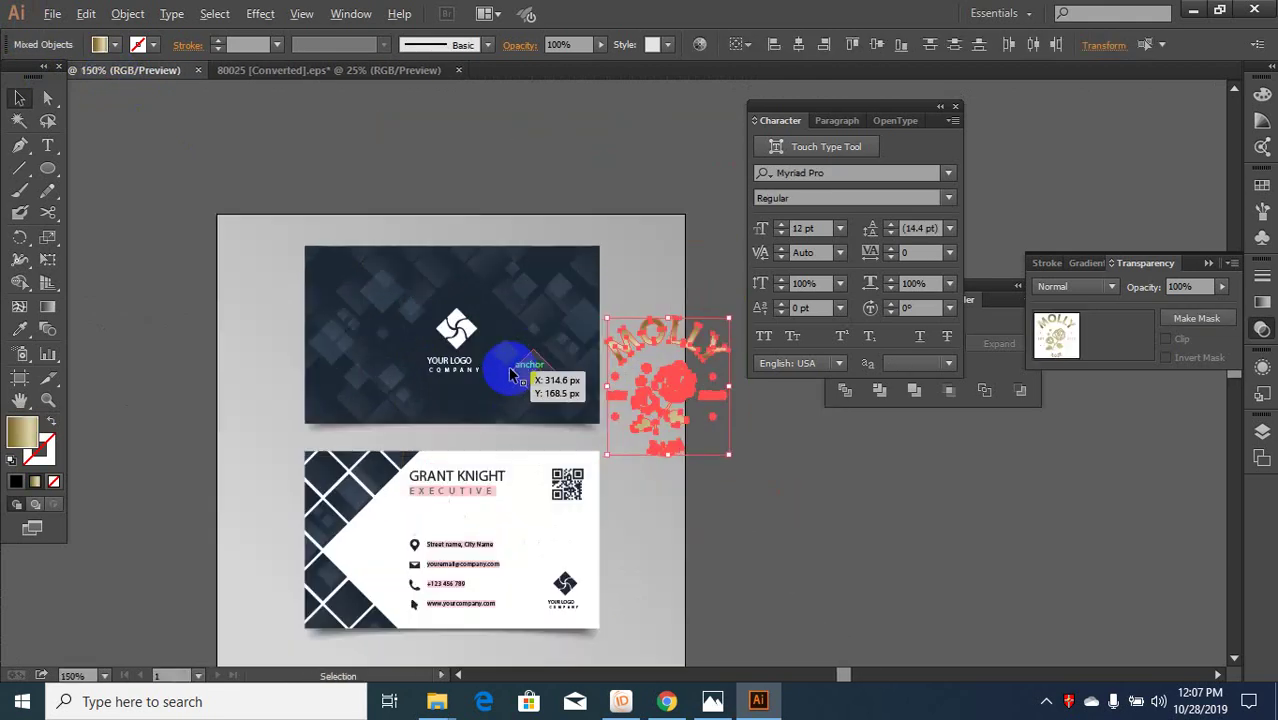
pyautogui.hotkey('ctrl', '-')
# - Export the rose logo document for web as JPEG High, choosing the FREELANCER > OCTOBER folder as the destination
pyautogui.click(335, 70)
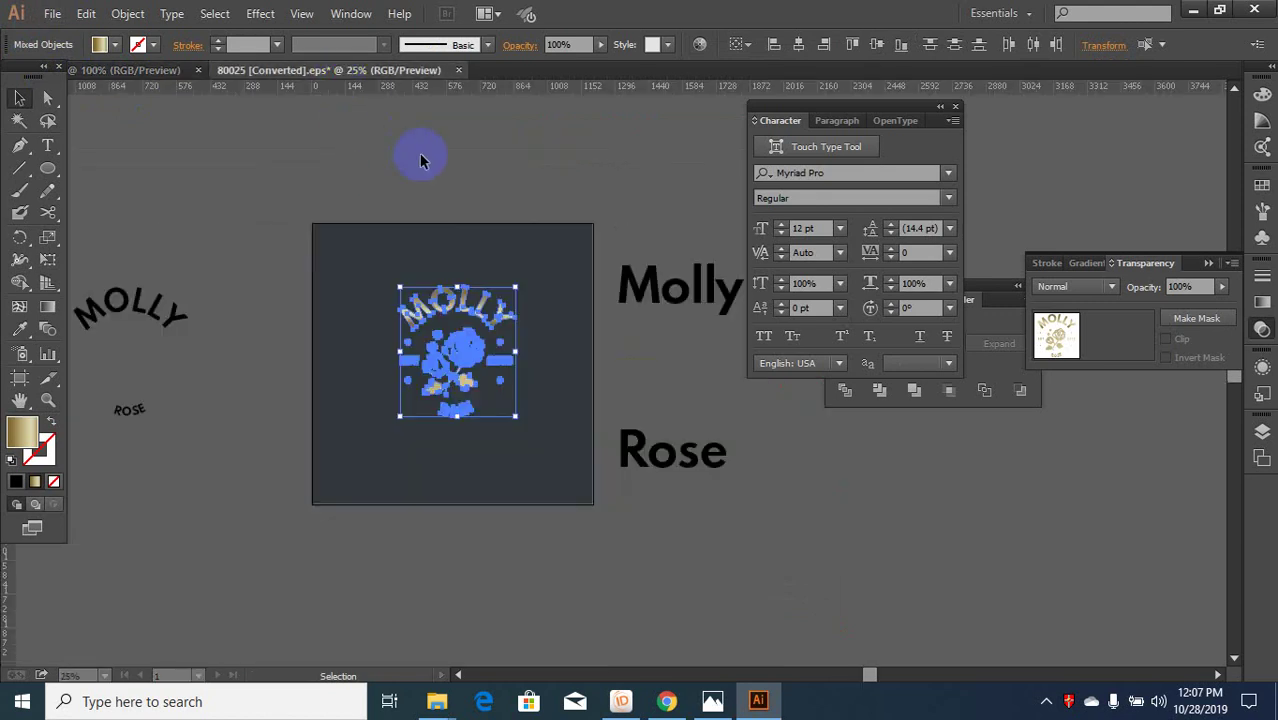
pyautogui.click(451, 514)
pyautogui.hotkey('ctrl', 'alt', 'shift', 's')
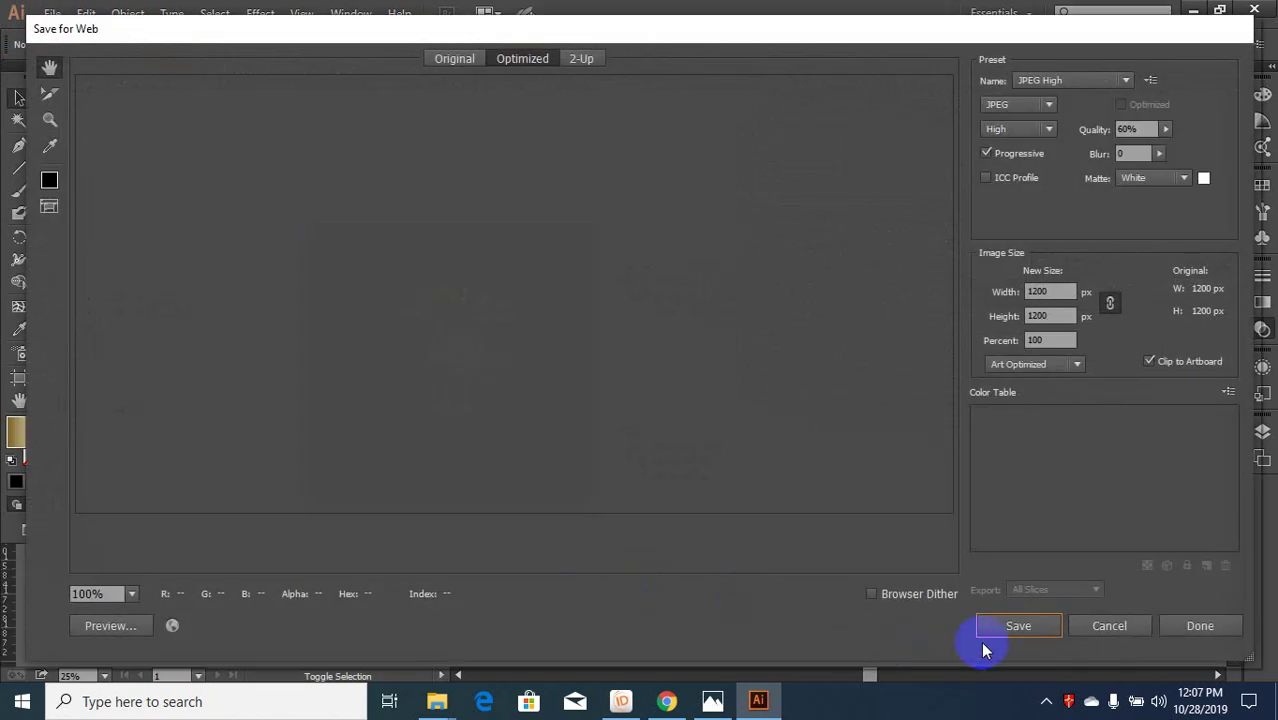
pyautogui.click(1000, 617)
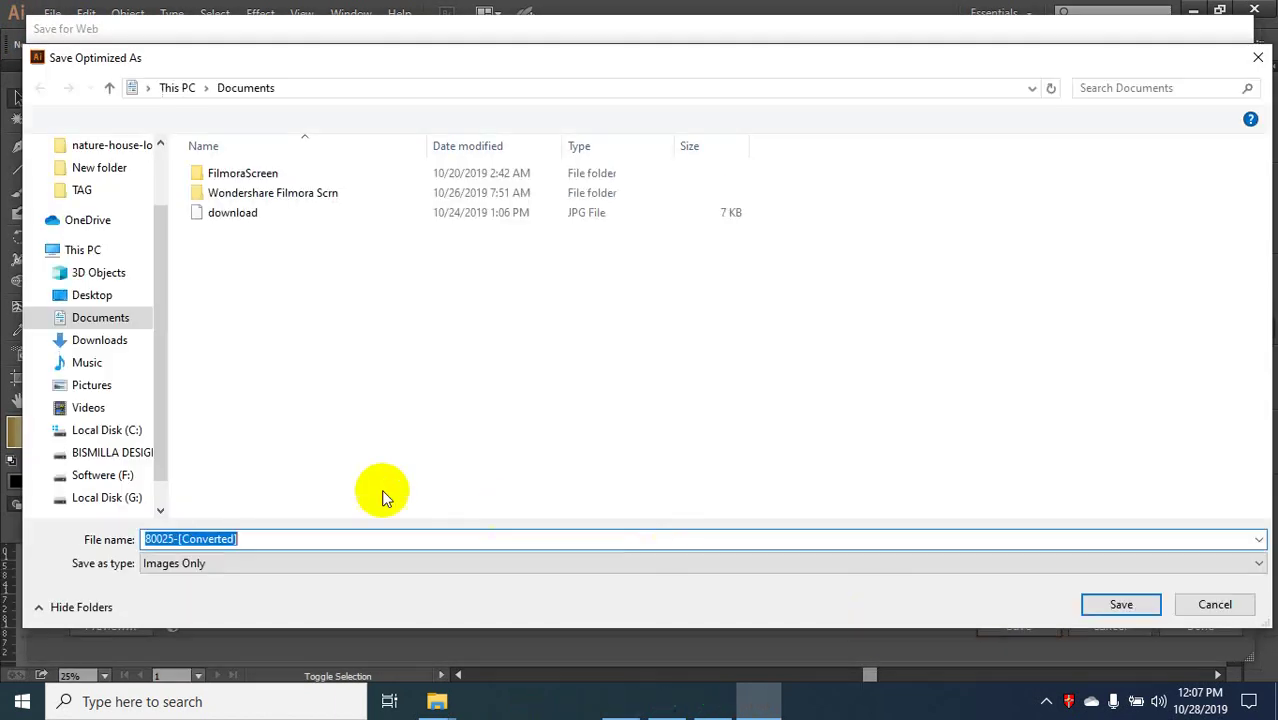
pyautogui.click(128, 452)
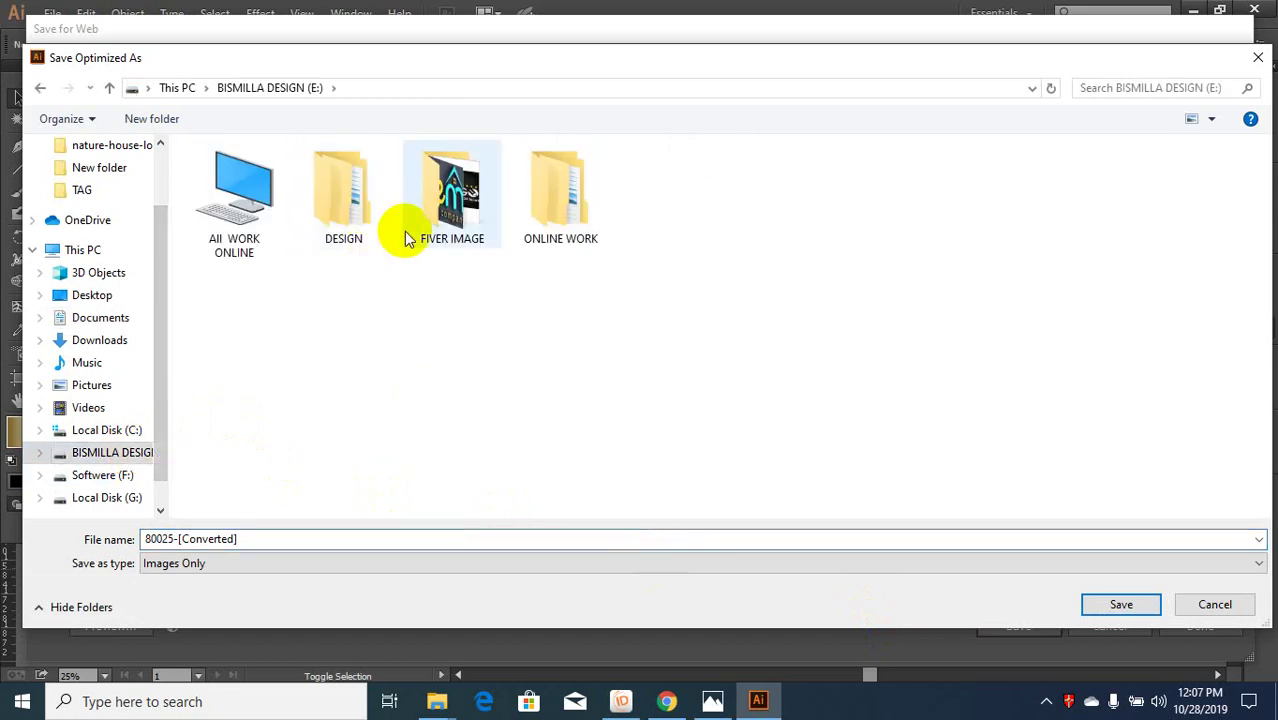
pyautogui.doubleClick(286, 218)
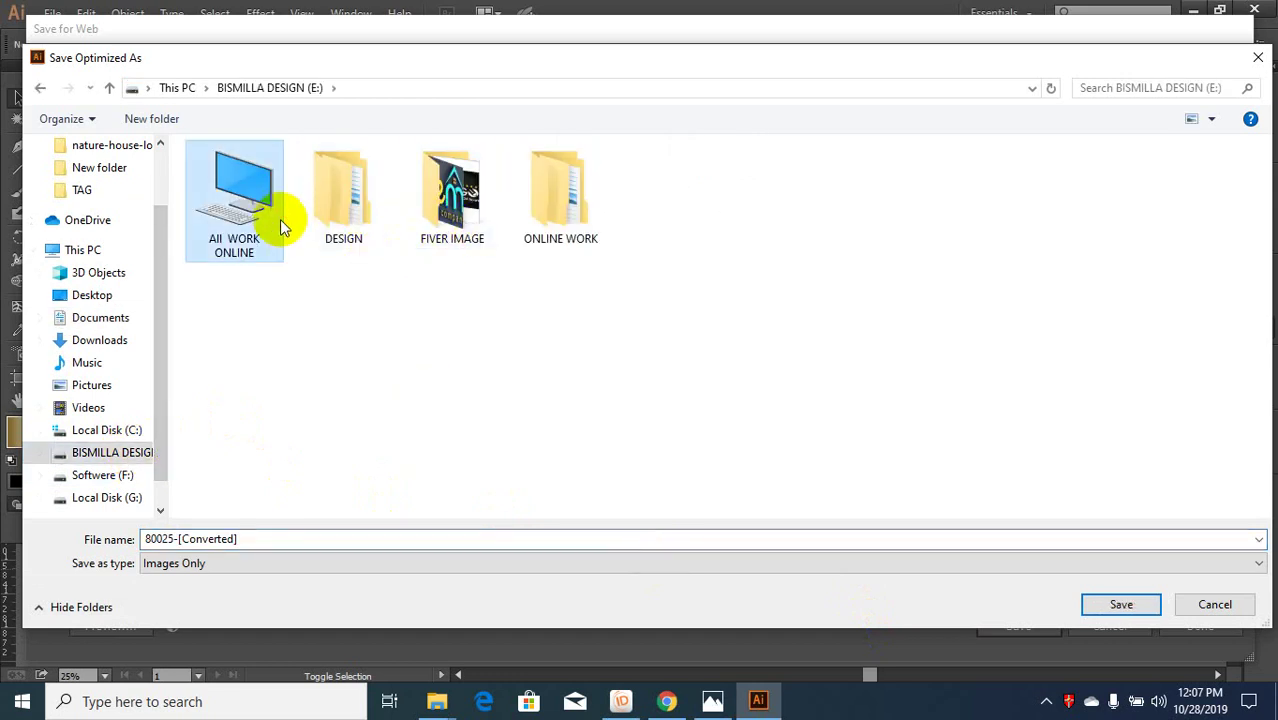
pyautogui.doubleClick(1095, 205)
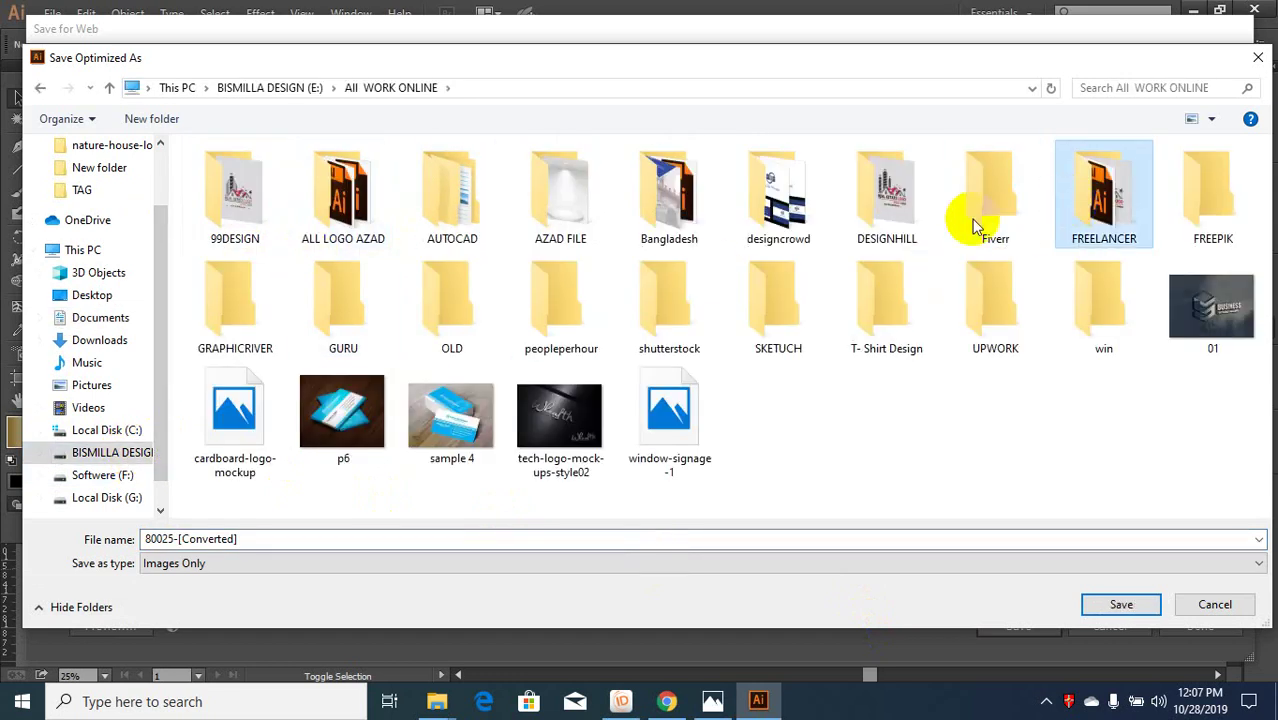
pyautogui.doubleClick(262, 237)
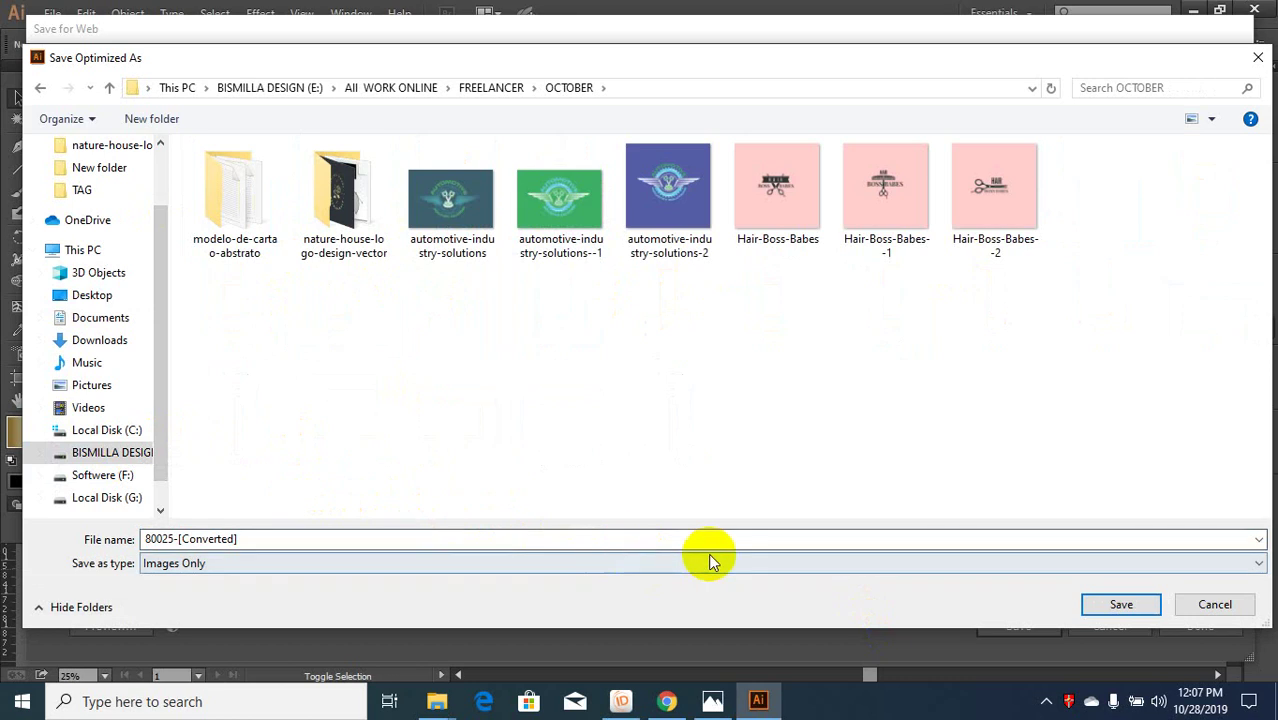
# - Replace the export's file name with MollyRose, copied from the contest description in Chrome, and save the image
pyautogui.click(382, 535)
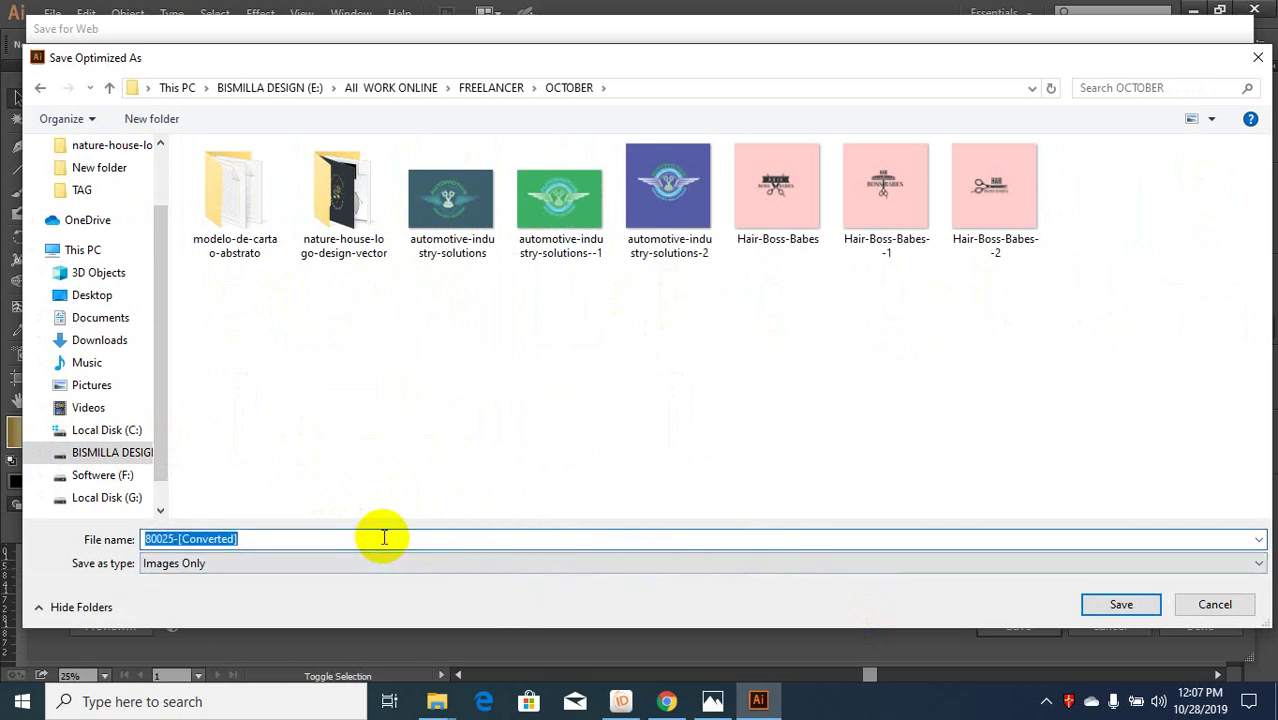
pyautogui.write('<!-- Generator: Adobe Illustrator 18.0.0, SVG Export Plug-In . -->')
pyautogui.moveTo(469, 545); pyautogui.dragTo(77, 542)
pyautogui.press('BackSpace')
pyautogui.click(666, 701)
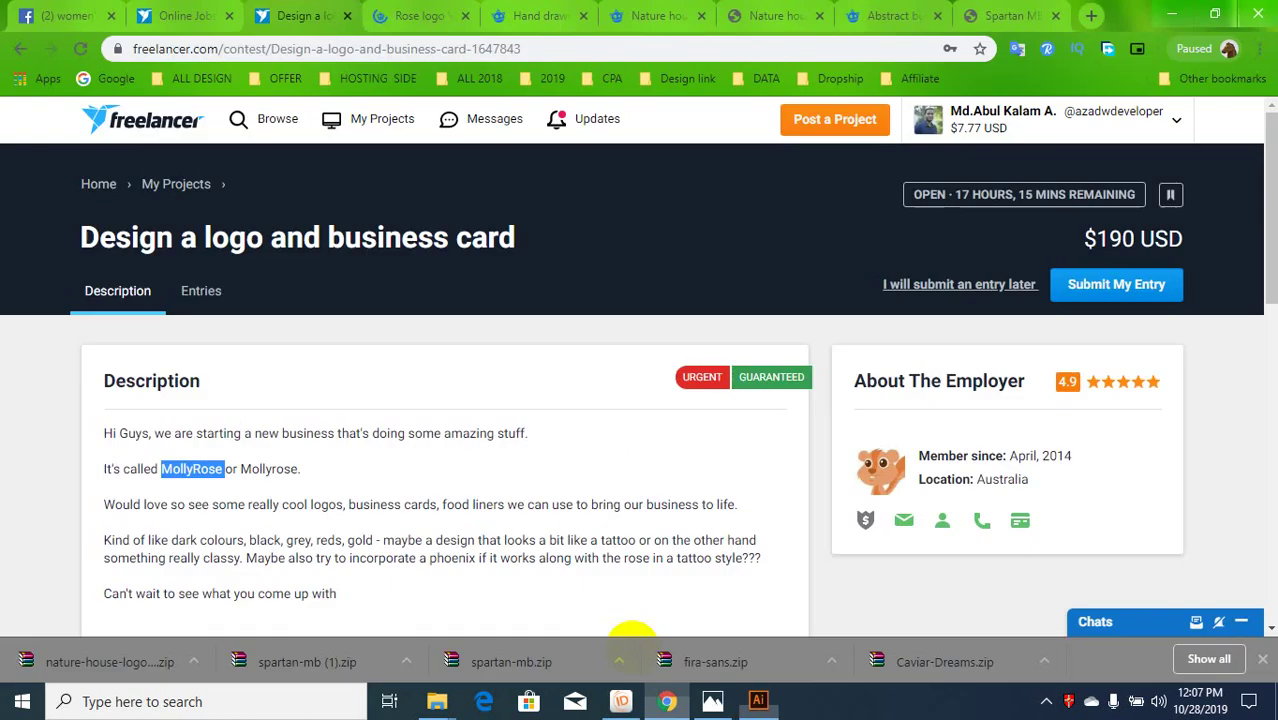
pyautogui.click(776, 706)
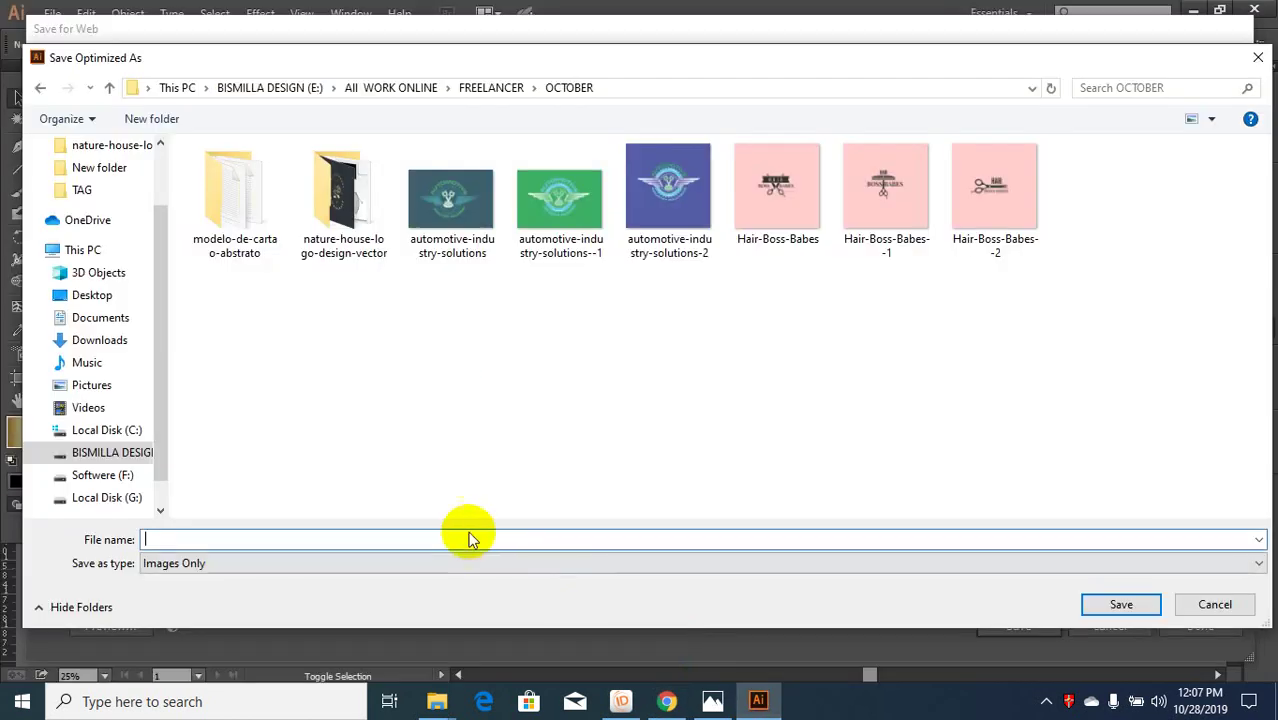
pyautogui.click(1090, 604)
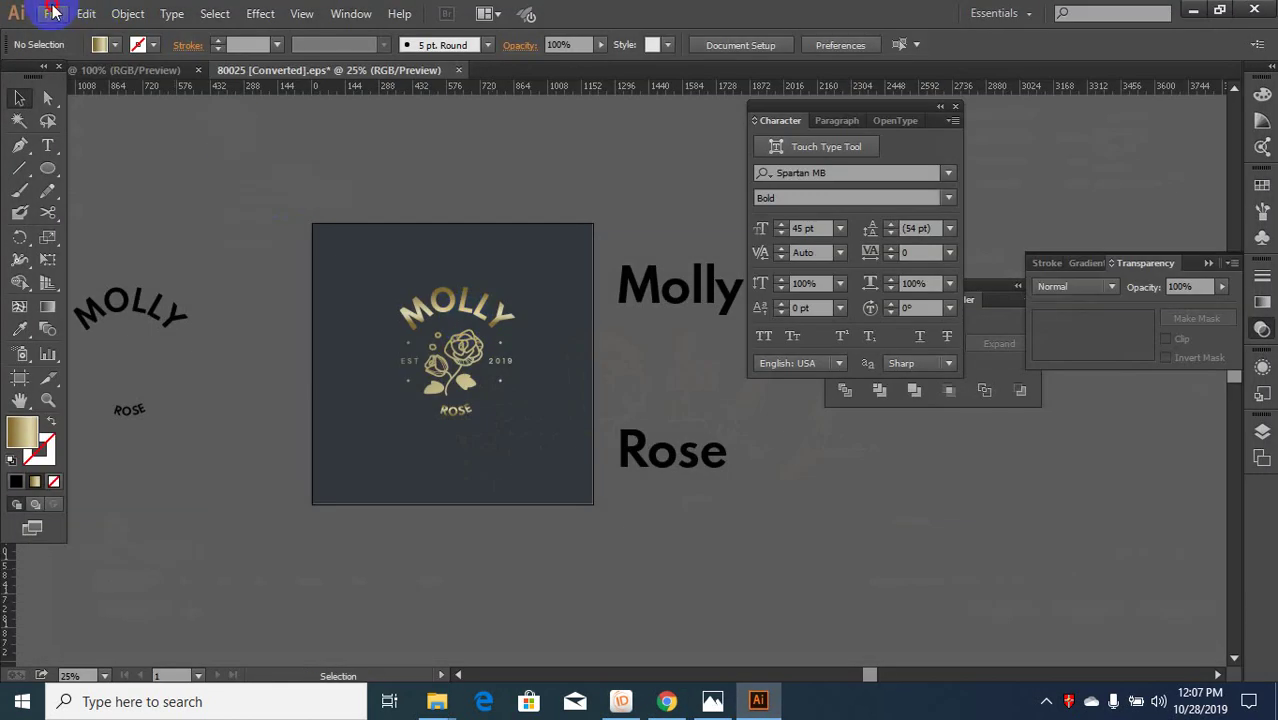
# - Save the logo document as an Adobe Illustrator (*.AI) file named MollyRose
pyautogui.click(52, 12)
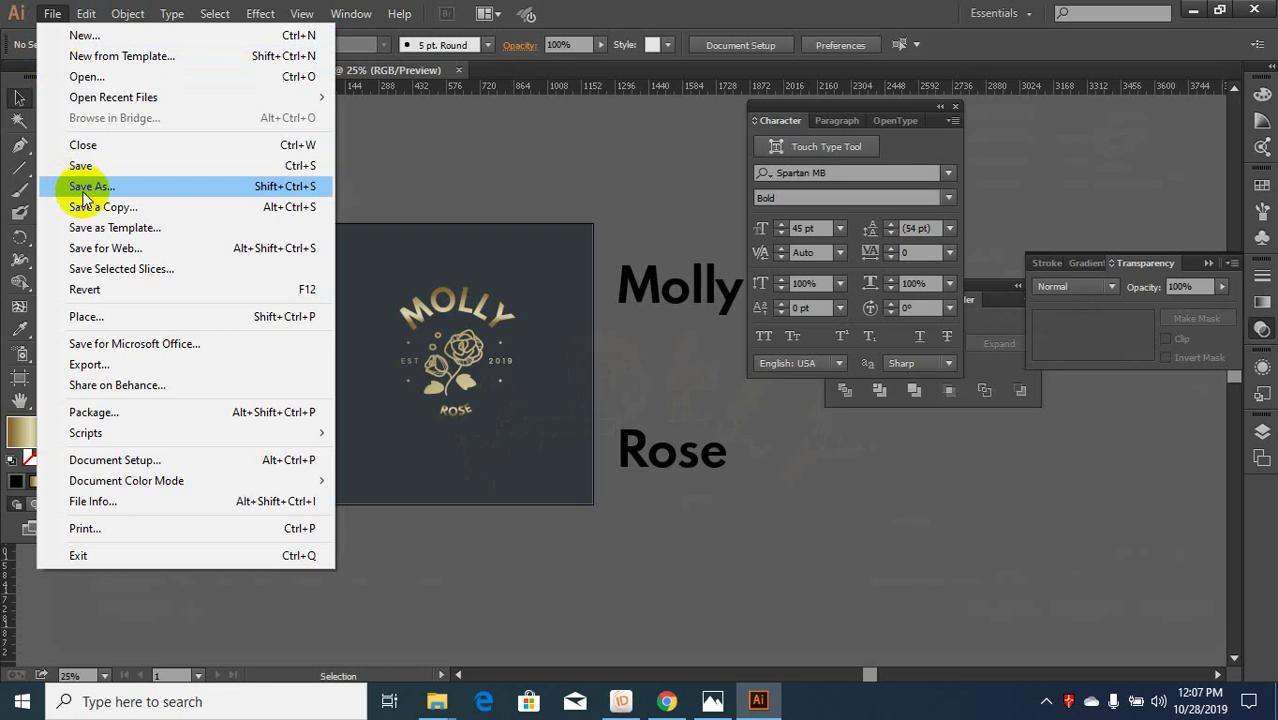
pyautogui.click(95, 184)
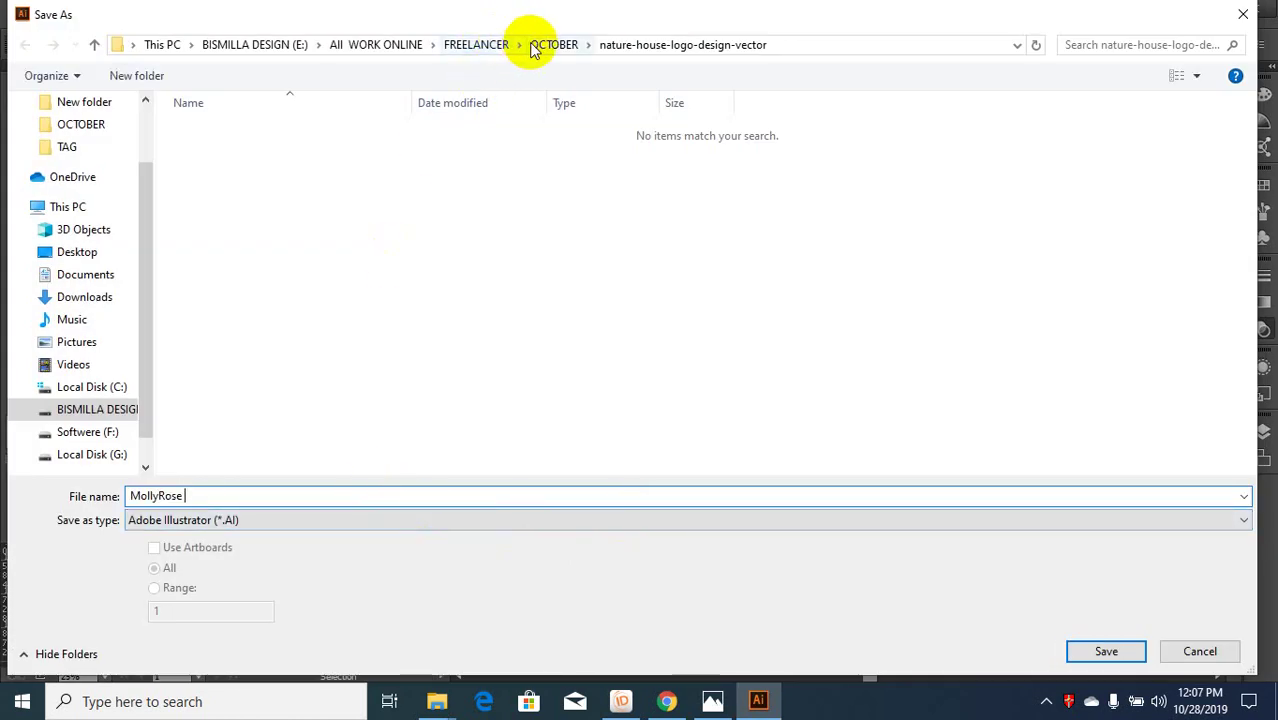
pyautogui.click(1104, 648)
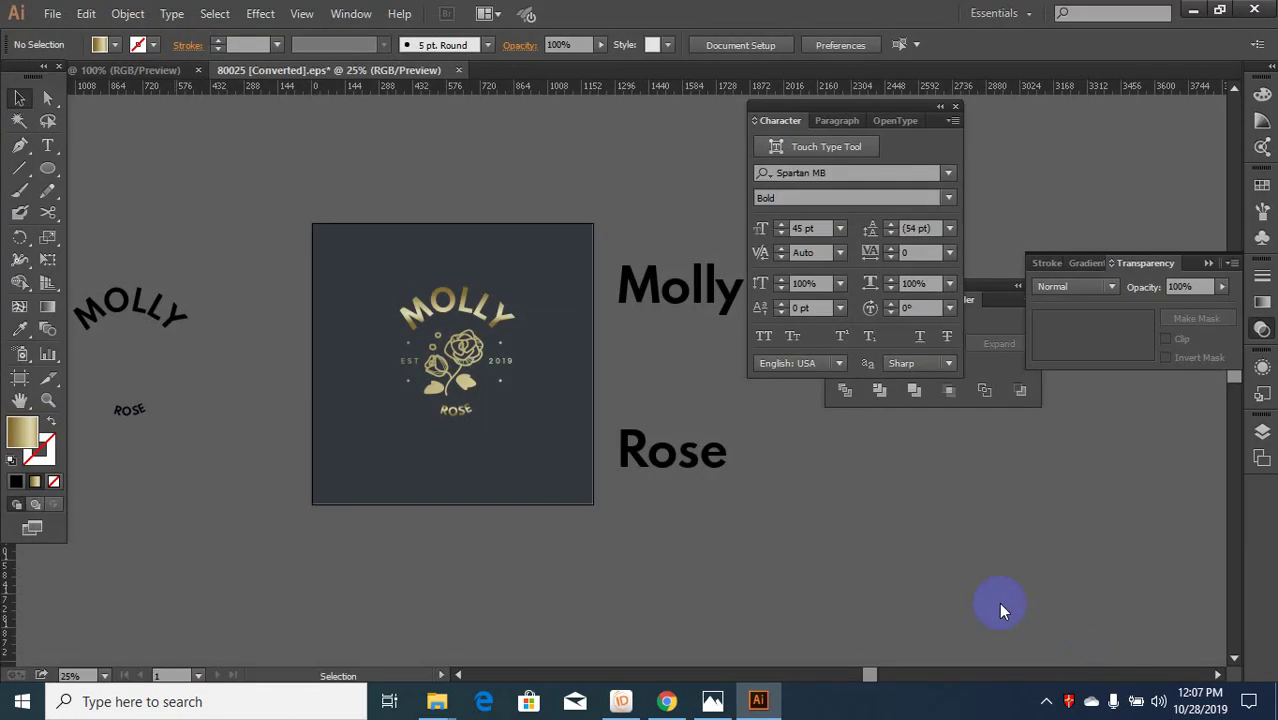
pyautogui.click(707, 609)
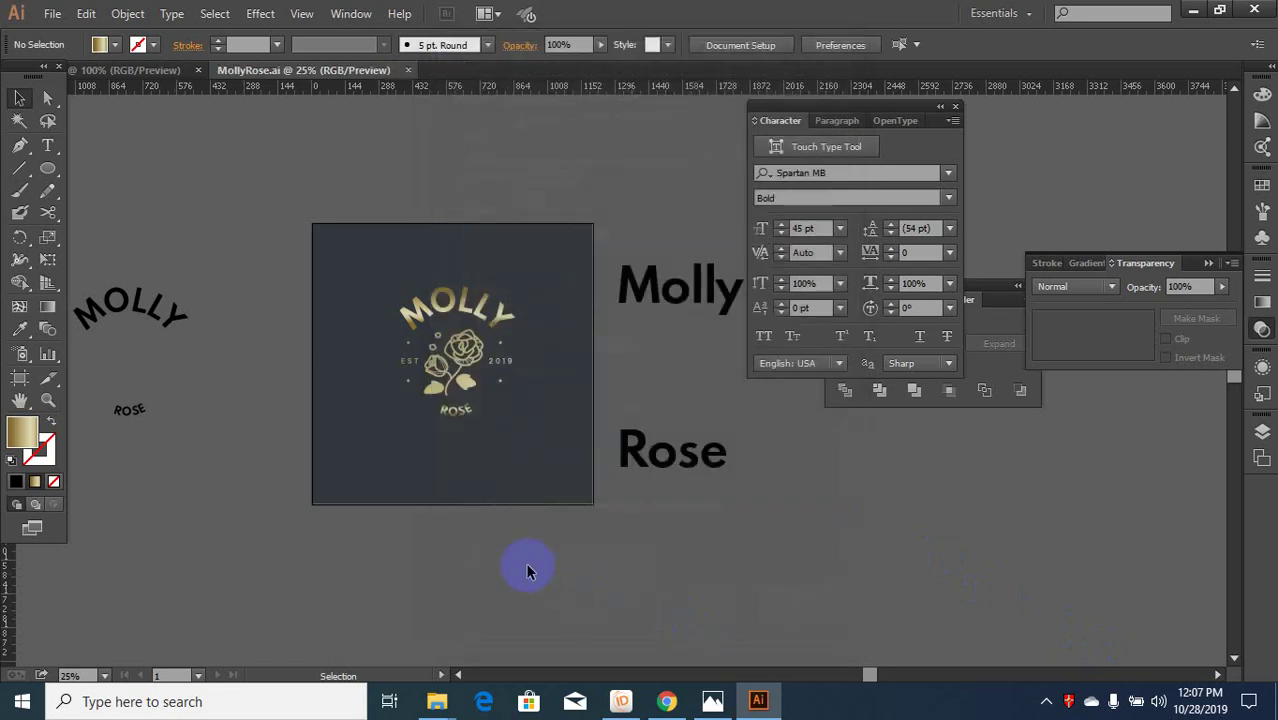
# - Return to the business card document, try pasting the selected logo artwork there, and delete the stray MollyRose text
pyautogui.moveTo(475, 314); pyautogui.dragTo(415, 474)
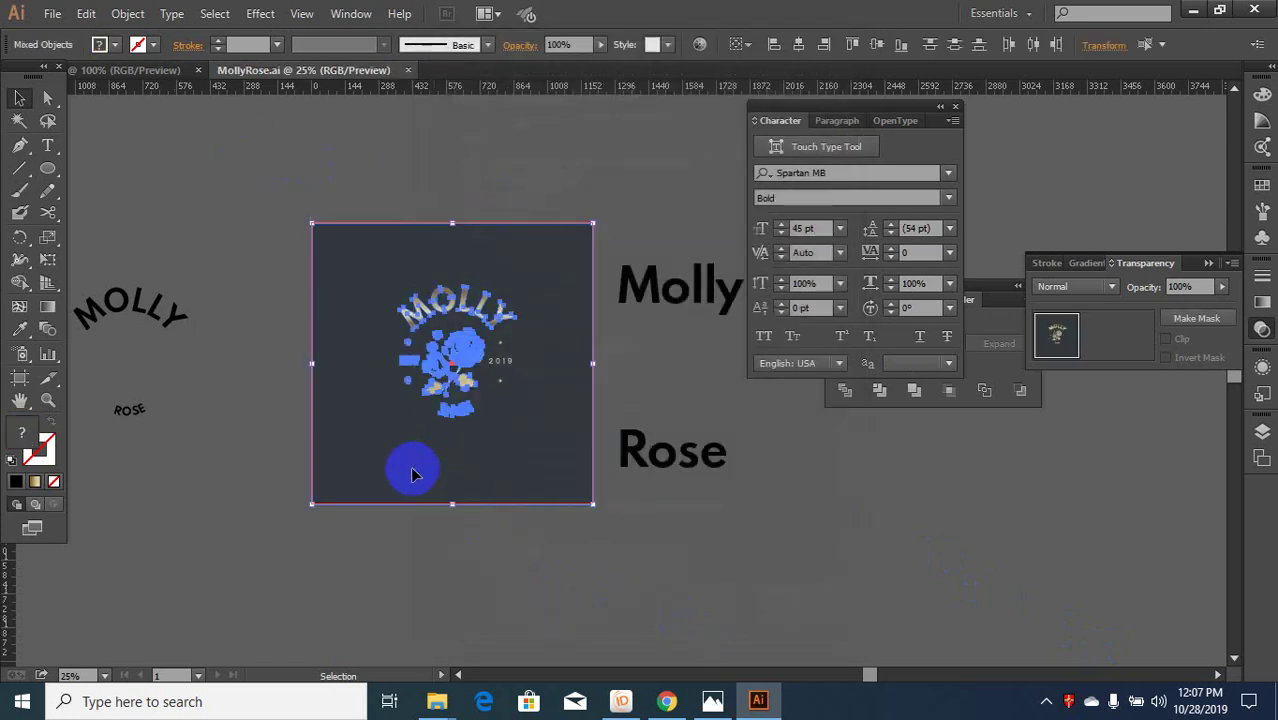
pyautogui.keyDown('shift'); pyautogui.click(459, 474); pyautogui.keyUp('shift')
pyautogui.click(123, 70)
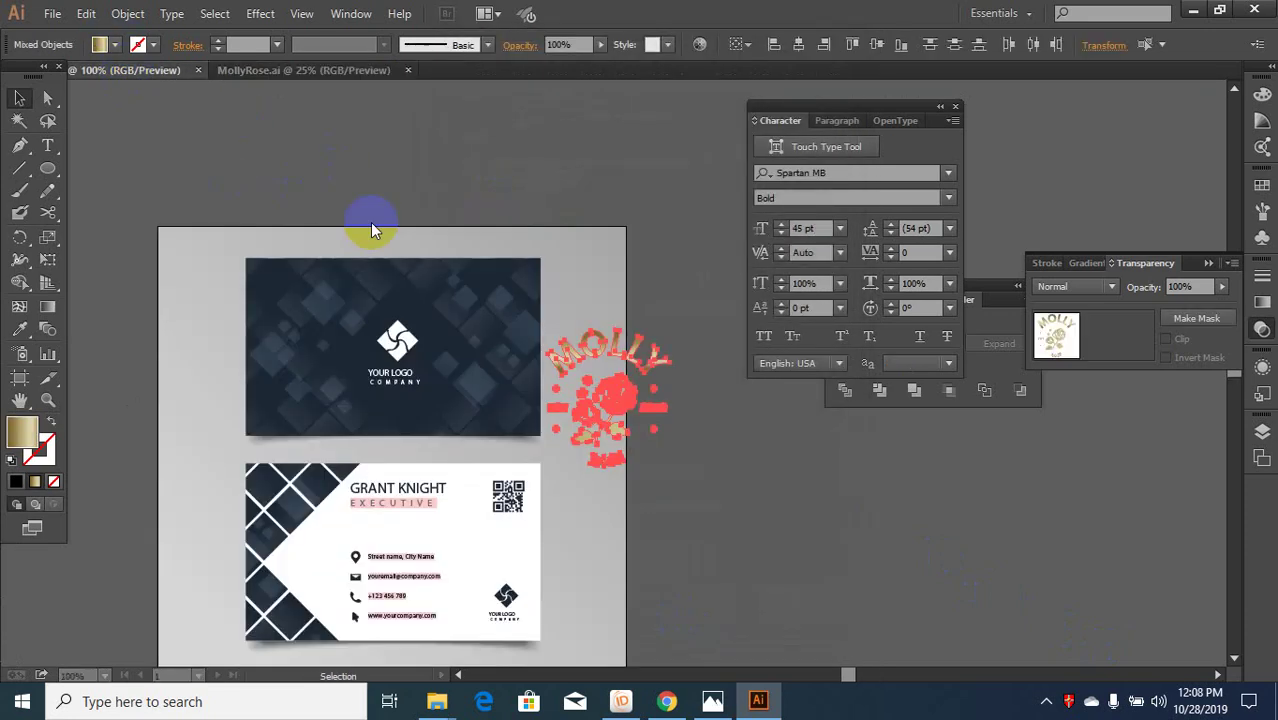
pyautogui.write('MollyRose')
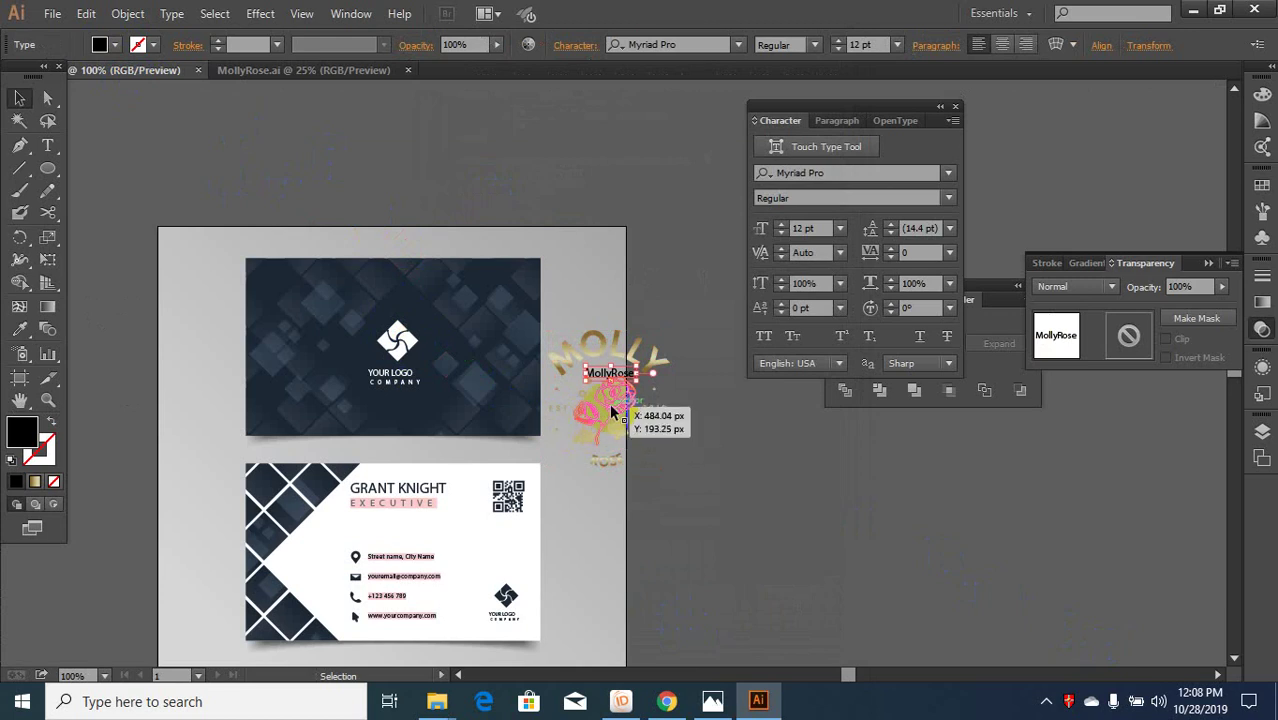
pyautogui.press('Delete')
# - Group all the pieces of the gold MOLLY ROSE logo and shrink the group onto the upper dark card
pyautogui.moveTo(628, 480); pyautogui.dragTo(632, 358)
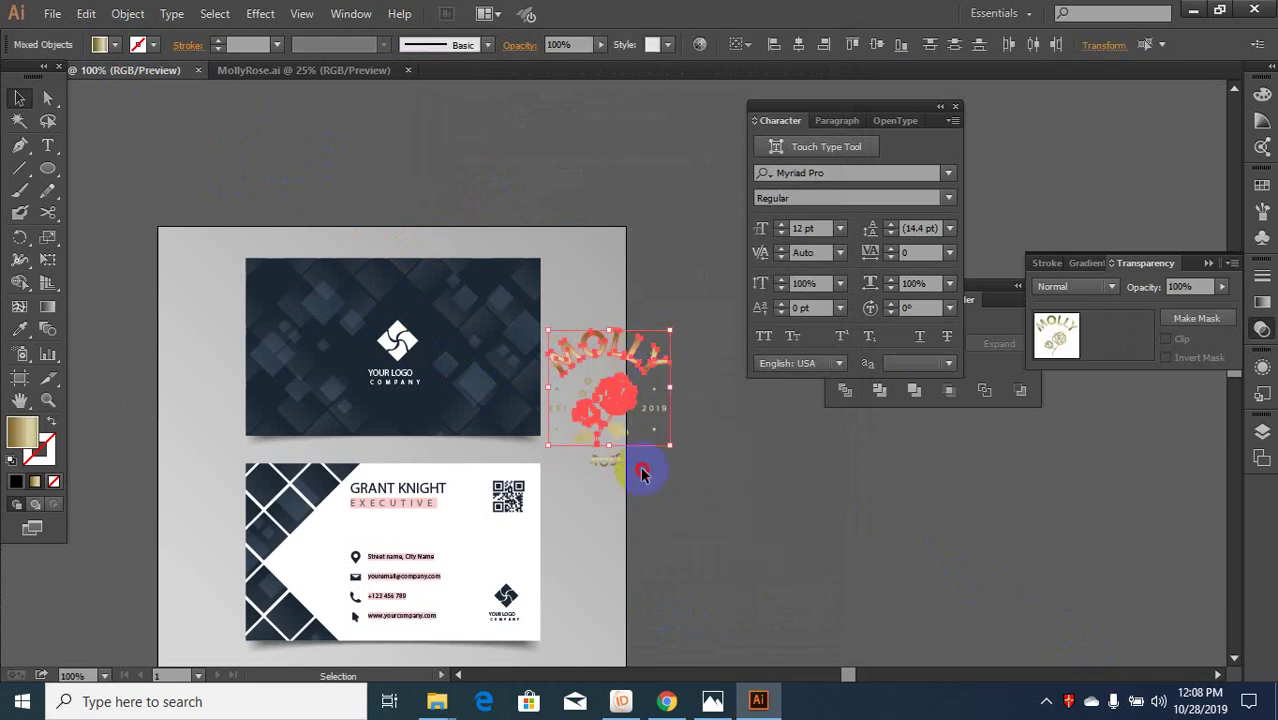
pyautogui.moveTo(586, 471); pyautogui.dragTo(599, 338)
pyautogui.rightClick(598, 340)
pyautogui.click(648, 430)
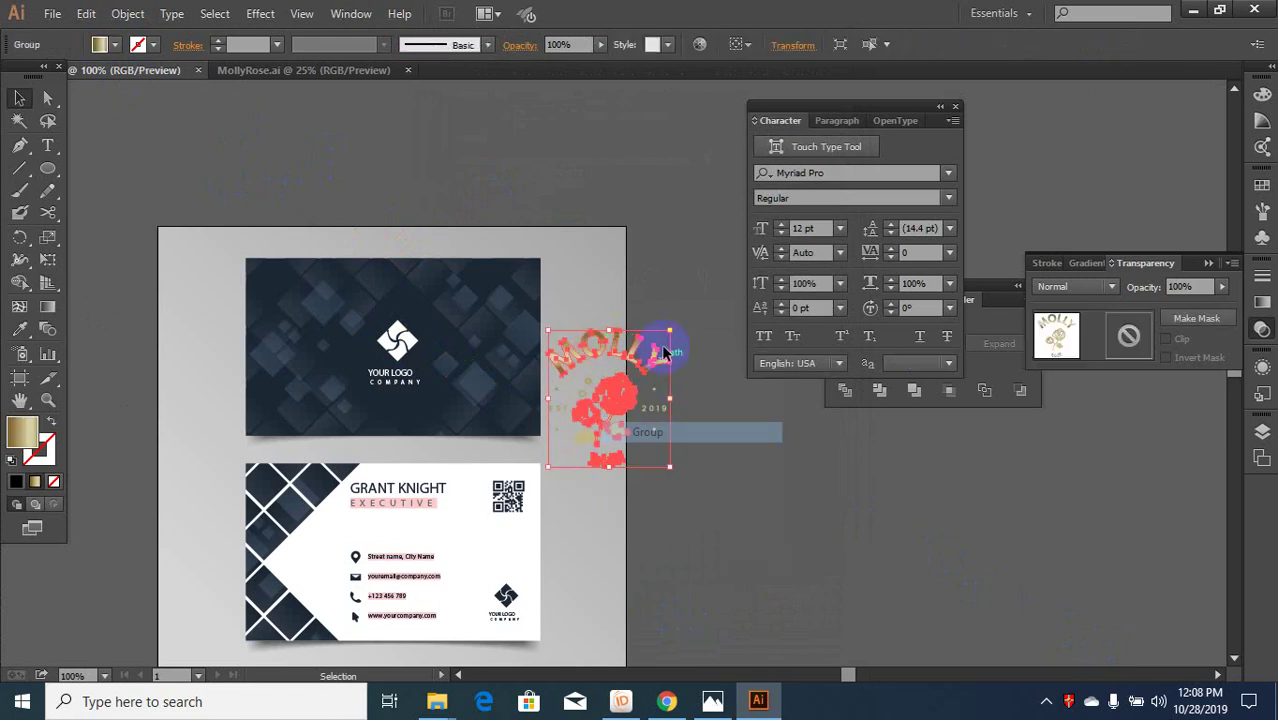
pyautogui.click(707, 298)
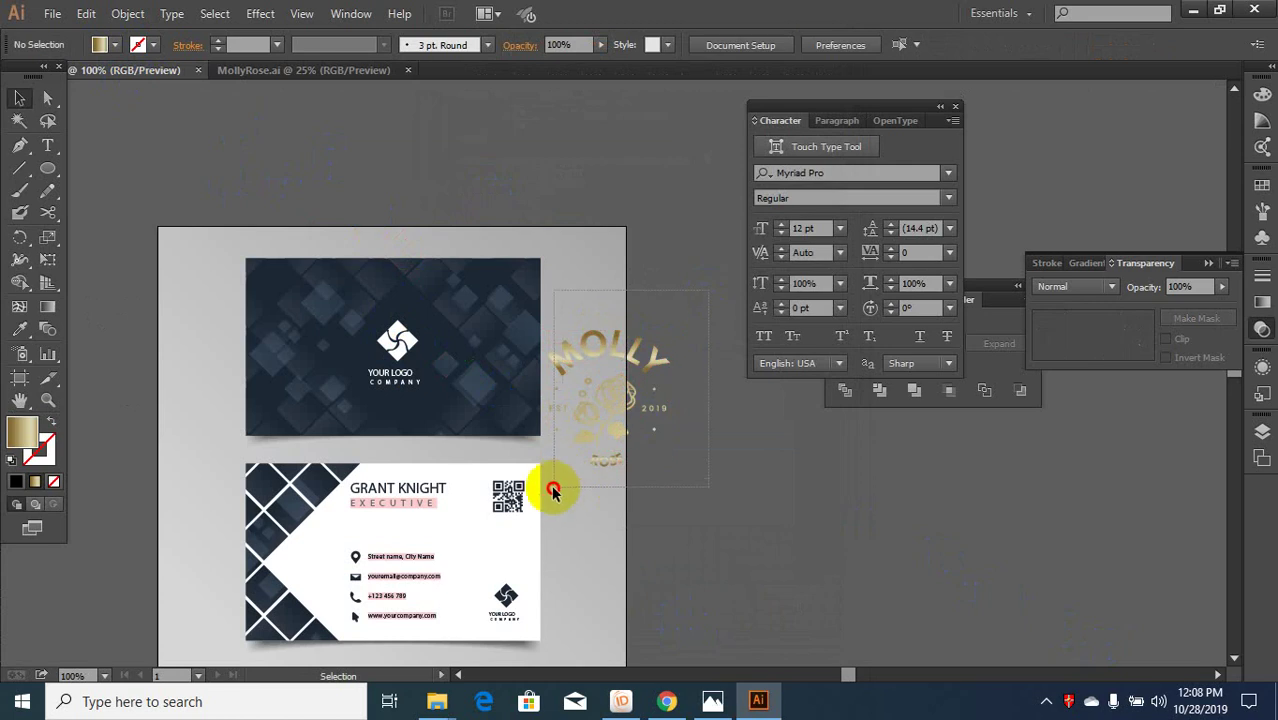
pyautogui.moveTo(543, 500); pyautogui.dragTo(544, 510)
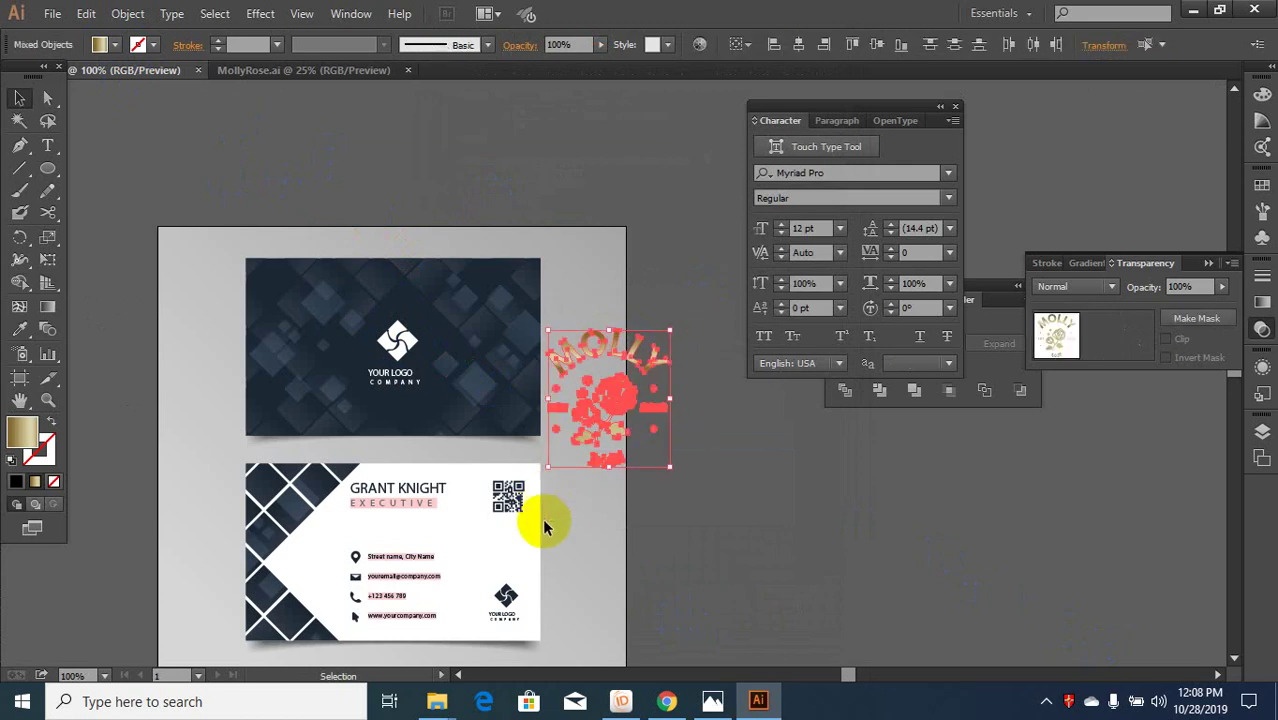
pyautogui.rightClick(616, 380)
pyautogui.click(680, 474)
pyautogui.moveTo(666, 332); pyautogui.dragTo(474, 378)
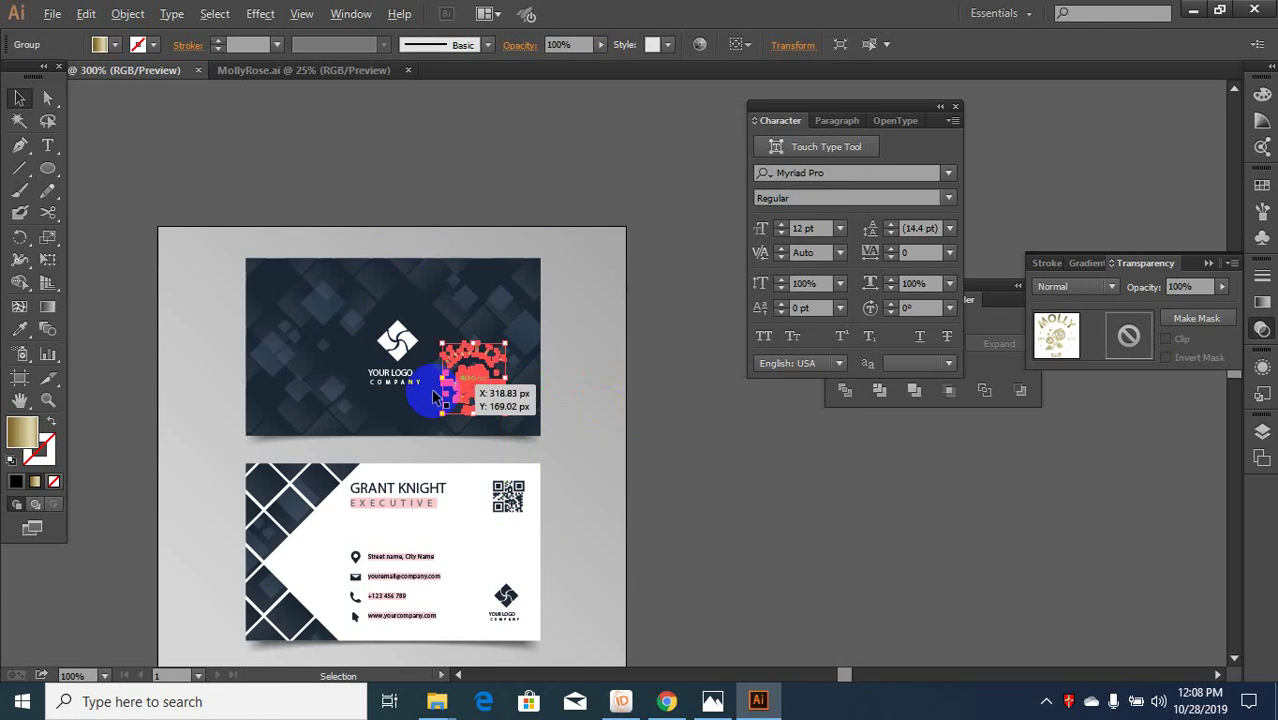
# - Delete the white YOUR LOGO COMPANY text and emblem from the upper dark card
pyautogui.scroll(3, 433, 395)
pyautogui.doubleClick(355, 355)
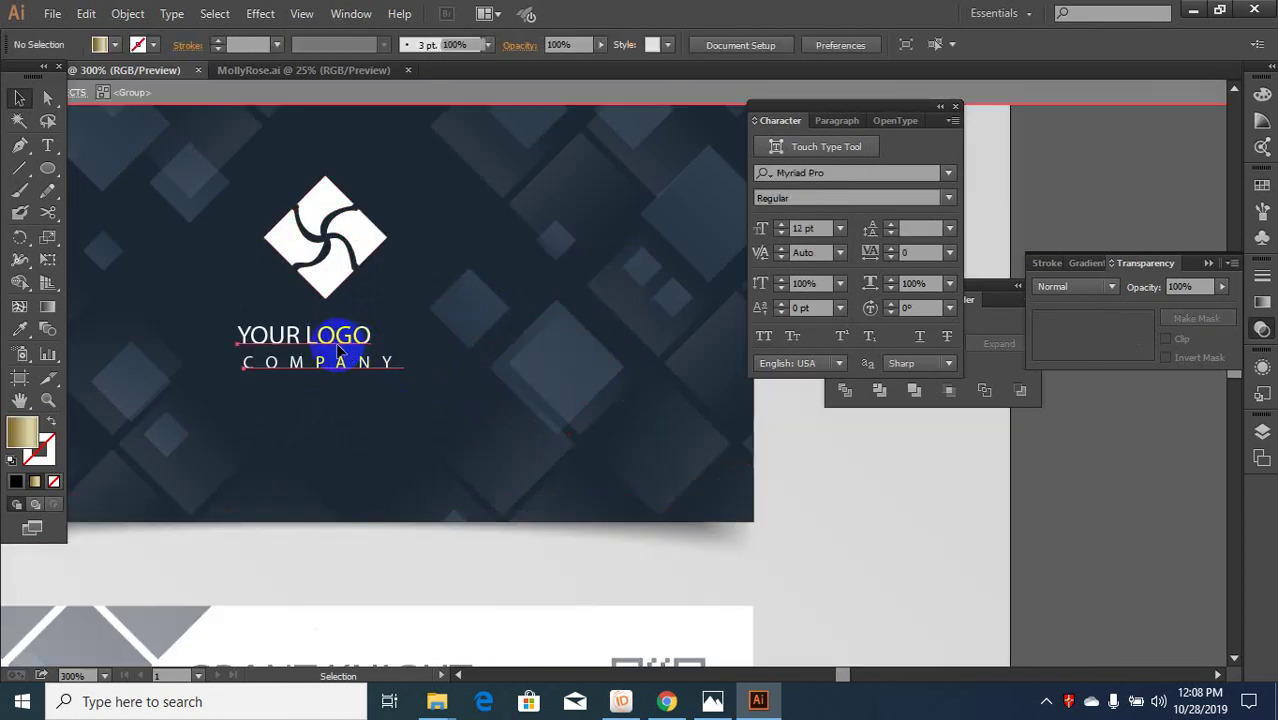
pyautogui.click(338, 346)
pyautogui.press('Delete')
pyautogui.click(337, 257)
pyautogui.press('Delete')
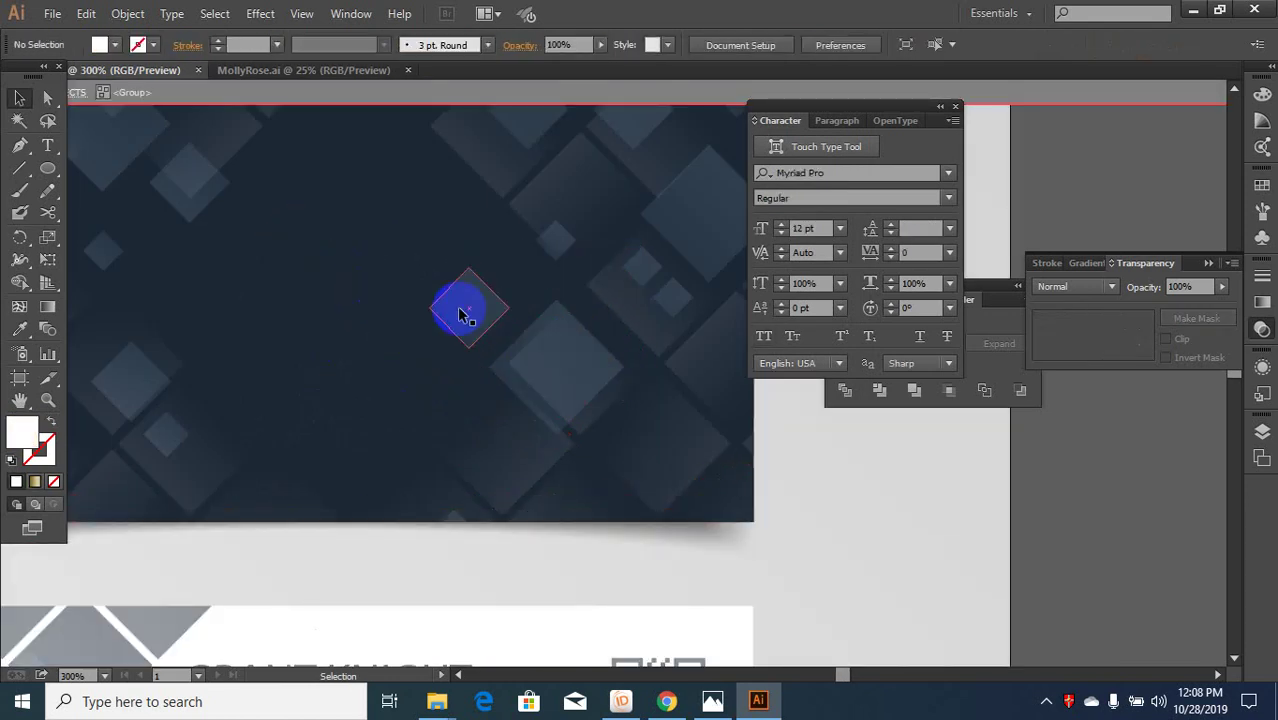
pyautogui.press('Escape')
# - Move the gold MOLLY ROSE logo to the middle of the dark card and enlarge it slightly in proportion
pyautogui.click(560, 297)
pyautogui.scroll(-1, 577, 329)
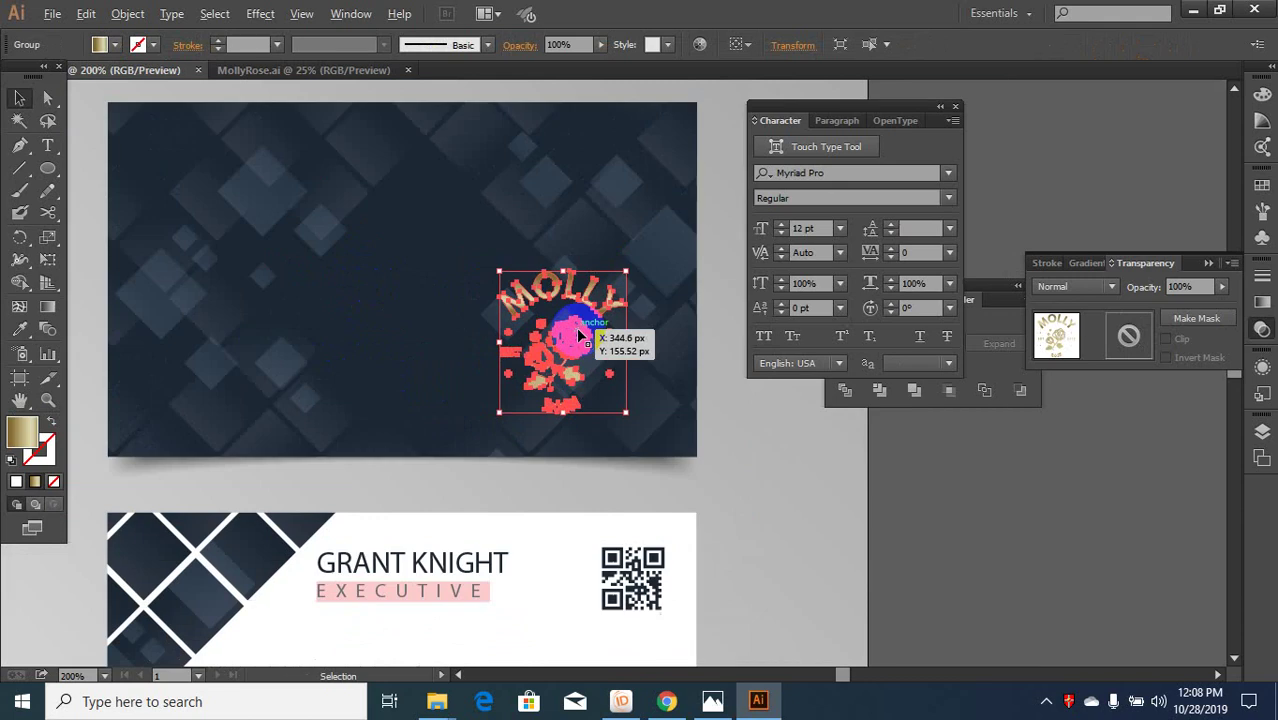
pyautogui.moveTo(576, 327); pyautogui.dragTo(415, 262)
pyautogui.scroll(2, 490, 240)
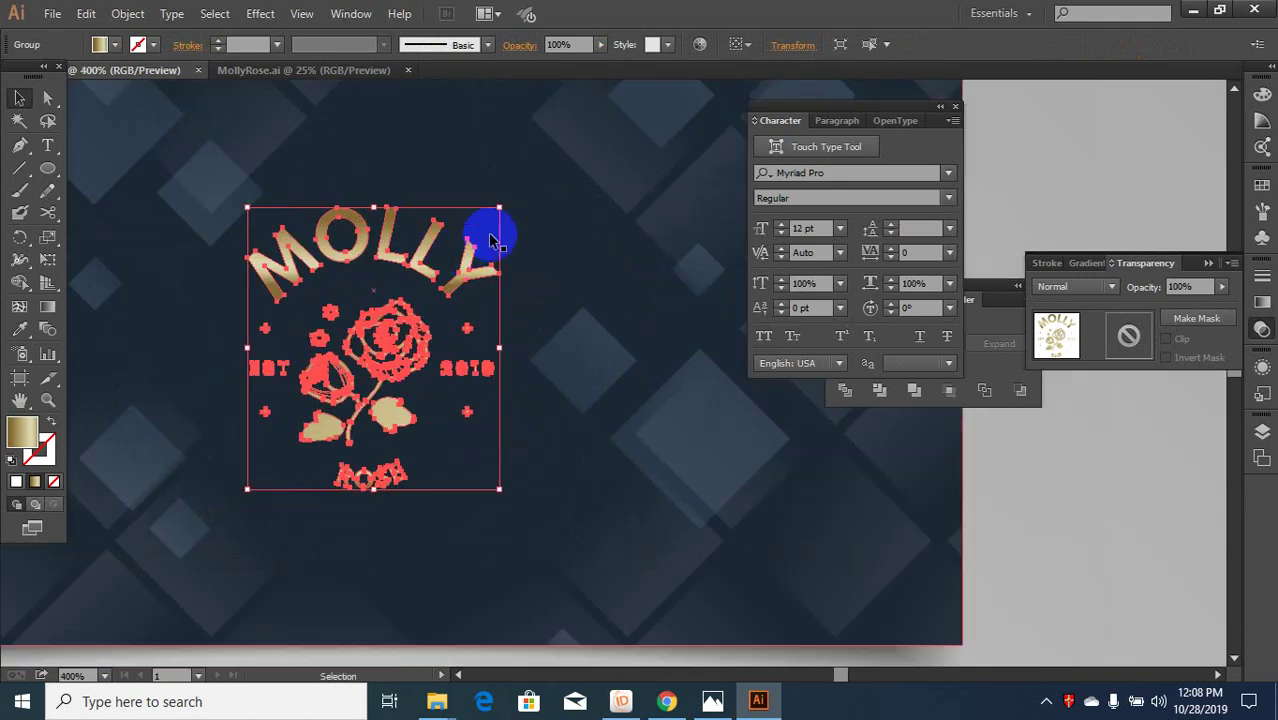
pyautogui.moveTo(501, 206); pyautogui.dragTo(516, 188)
pyautogui.scroll(-1, 513, 222)
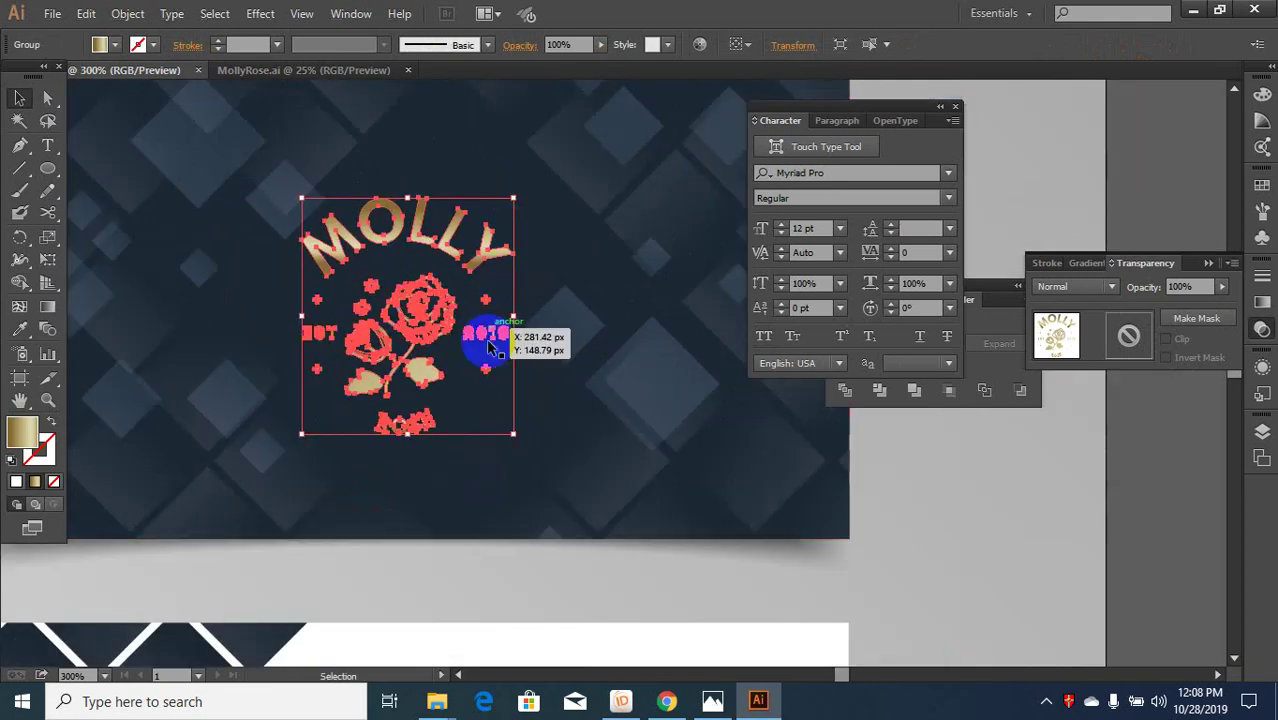
pyautogui.scroll(-2, 484, 345)
pyautogui.click(866, 496)
pyautogui.scroll(-1, 447, 356)
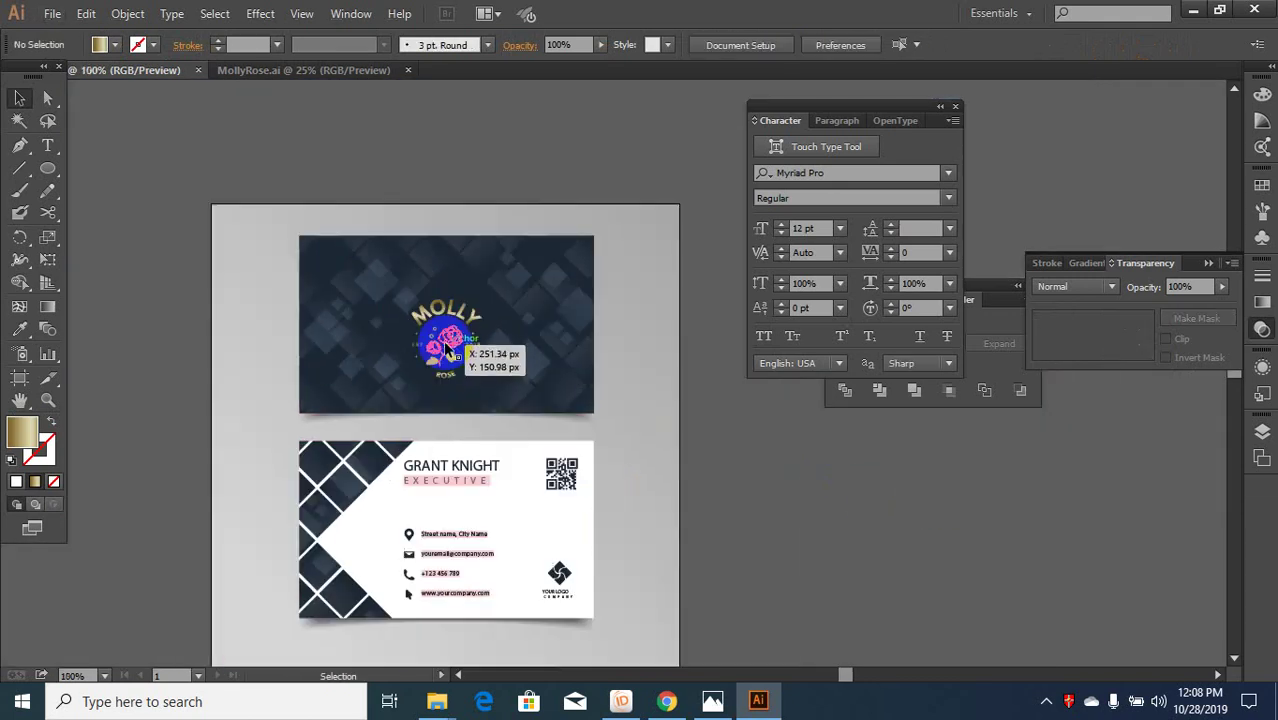
# - Duplicate the gold logo over the placeholder logo on the white card and shrink the copy to about the placeholder's size
pyautogui.click(447, 354)
pyautogui.moveTo(504, 417); pyautogui.dragTo(540, 566)
pyautogui.scroll(3, 540, 566)
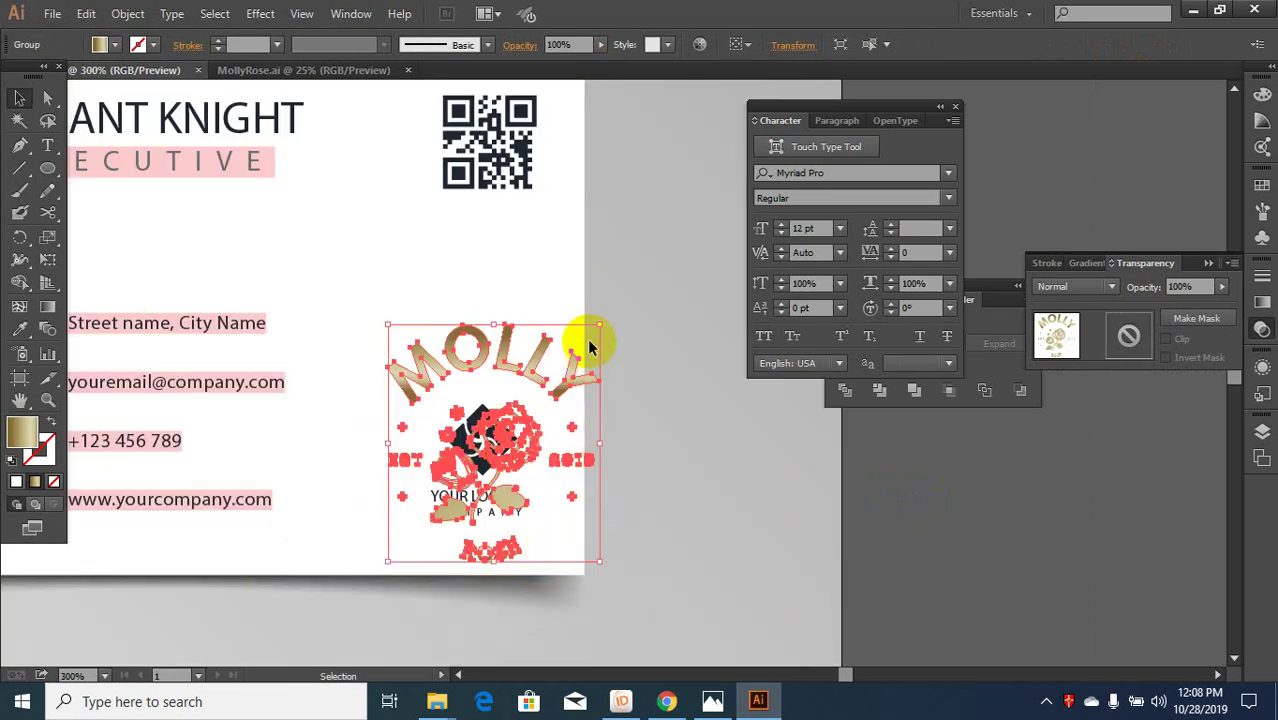
pyautogui.moveTo(599, 327); pyautogui.dragTo(565, 400)
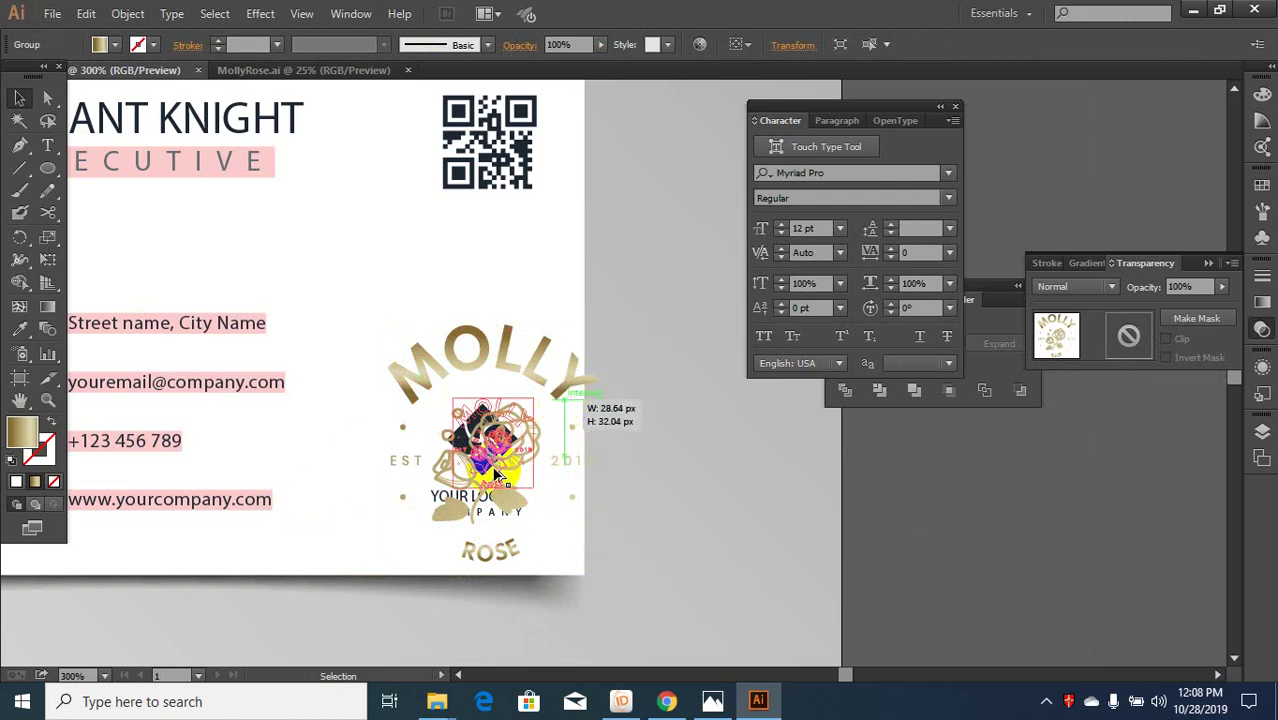
pyautogui.scroll(3, 496, 465)
pyautogui.moveTo(498, 428); pyautogui.dragTo(463, 575)
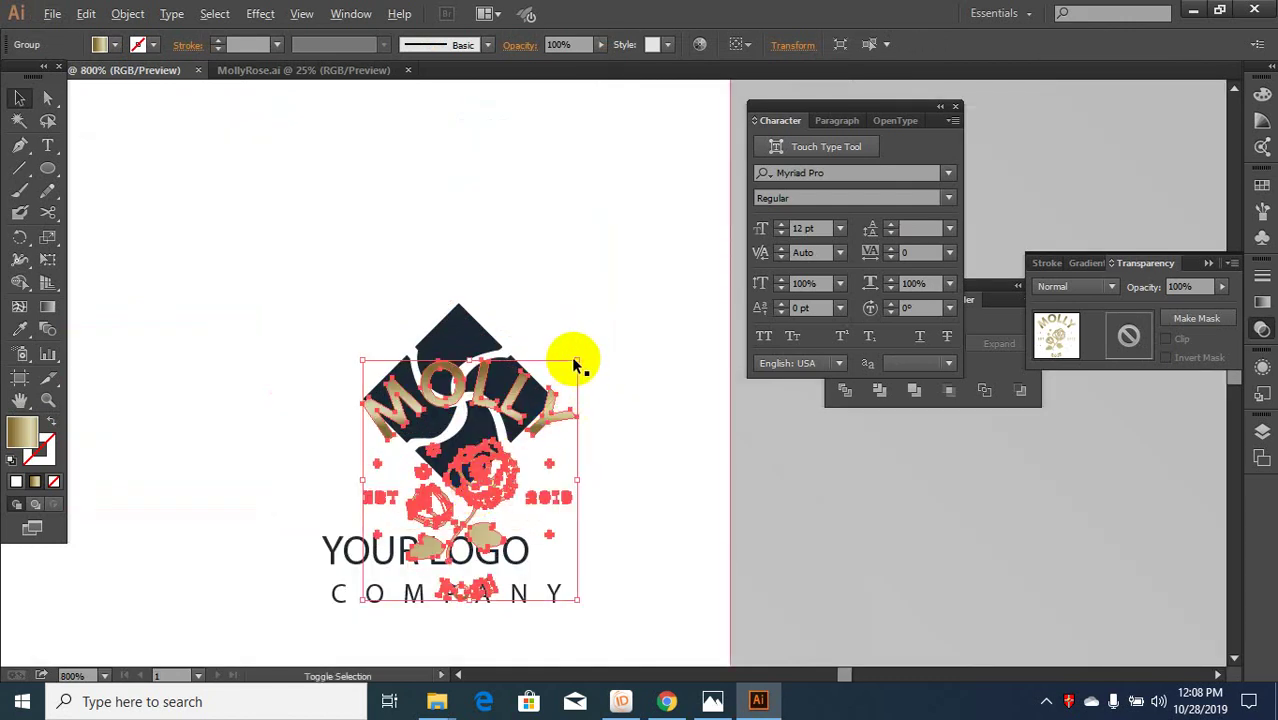
pyautogui.moveTo(578, 360); pyautogui.dragTo(597, 326)
# - Recolor the small logo copy with the dark navy sampled from the YOUR LOGO text using the Eyedropper tool
pyautogui.click(20, 330)
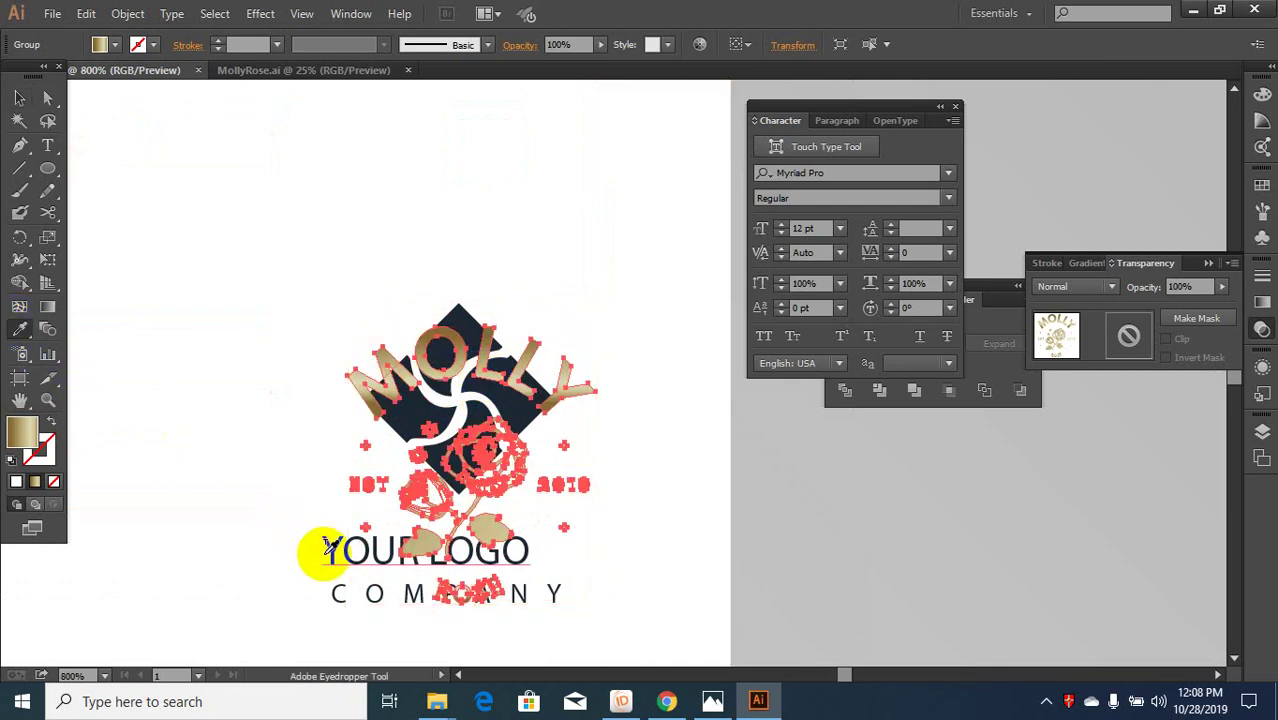
pyautogui.click(330, 548)
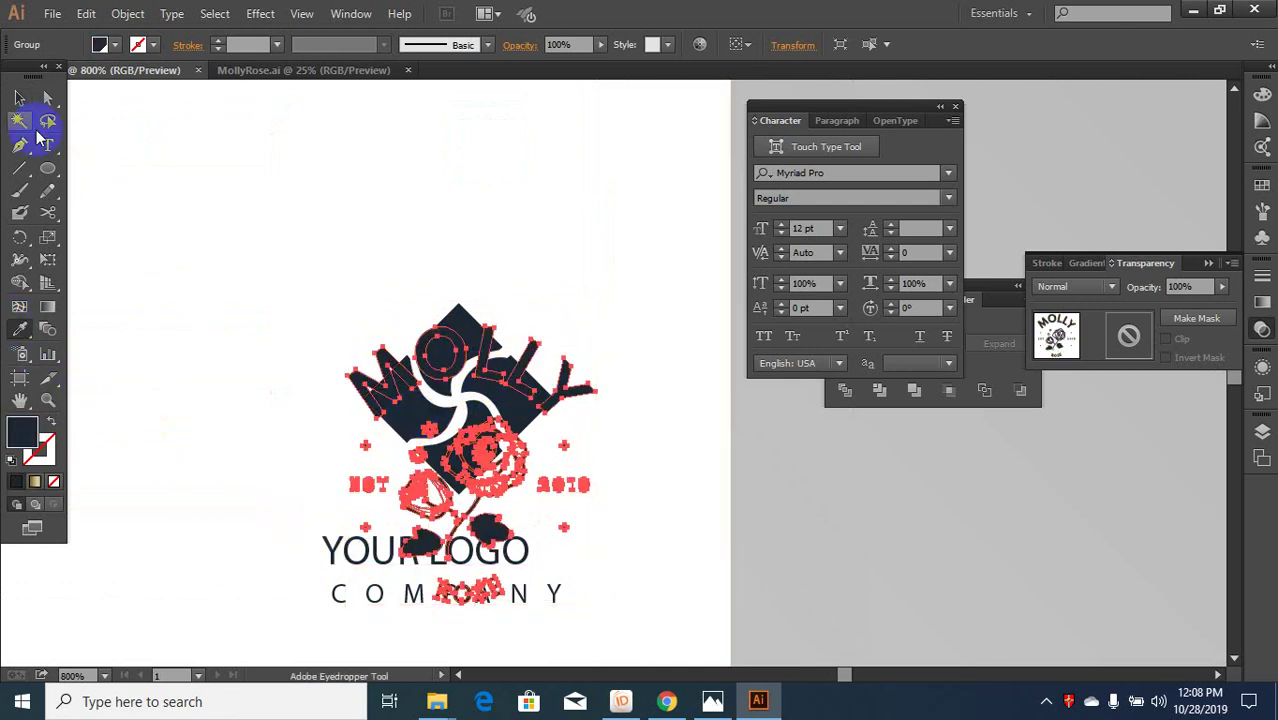
pyautogui.click(19, 97)
pyautogui.scroll(-1, 342, 328)
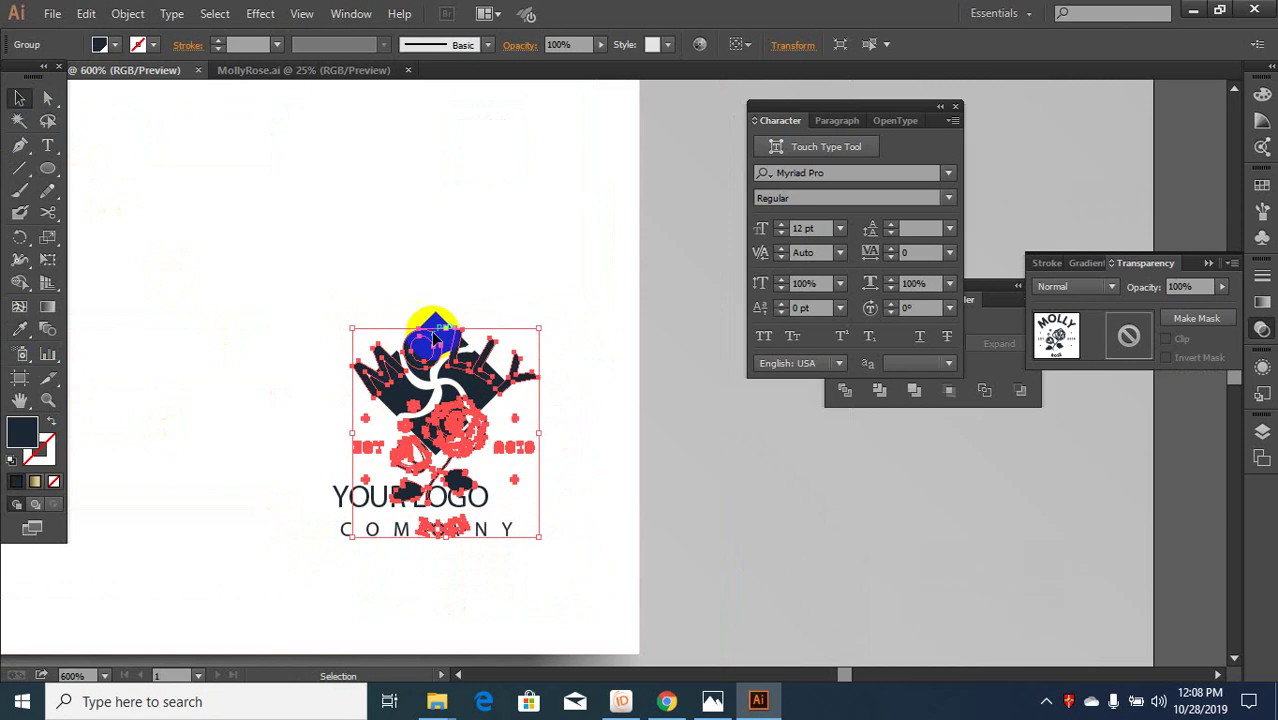
pyautogui.moveTo(682, 357); pyautogui.dragTo(370, 559)
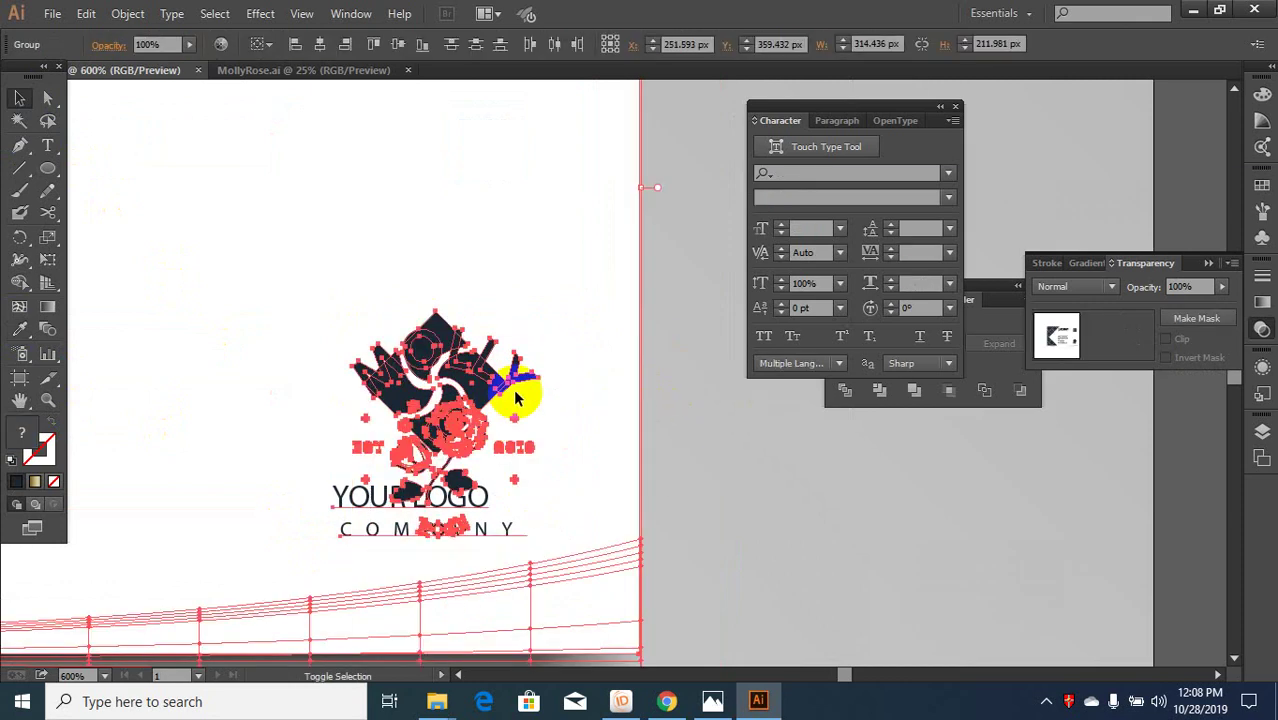
pyautogui.keyDown('shift'); pyautogui.click(526, 379); pyautogui.keyUp('shift')
pyautogui.scroll(-3, 555, 500)
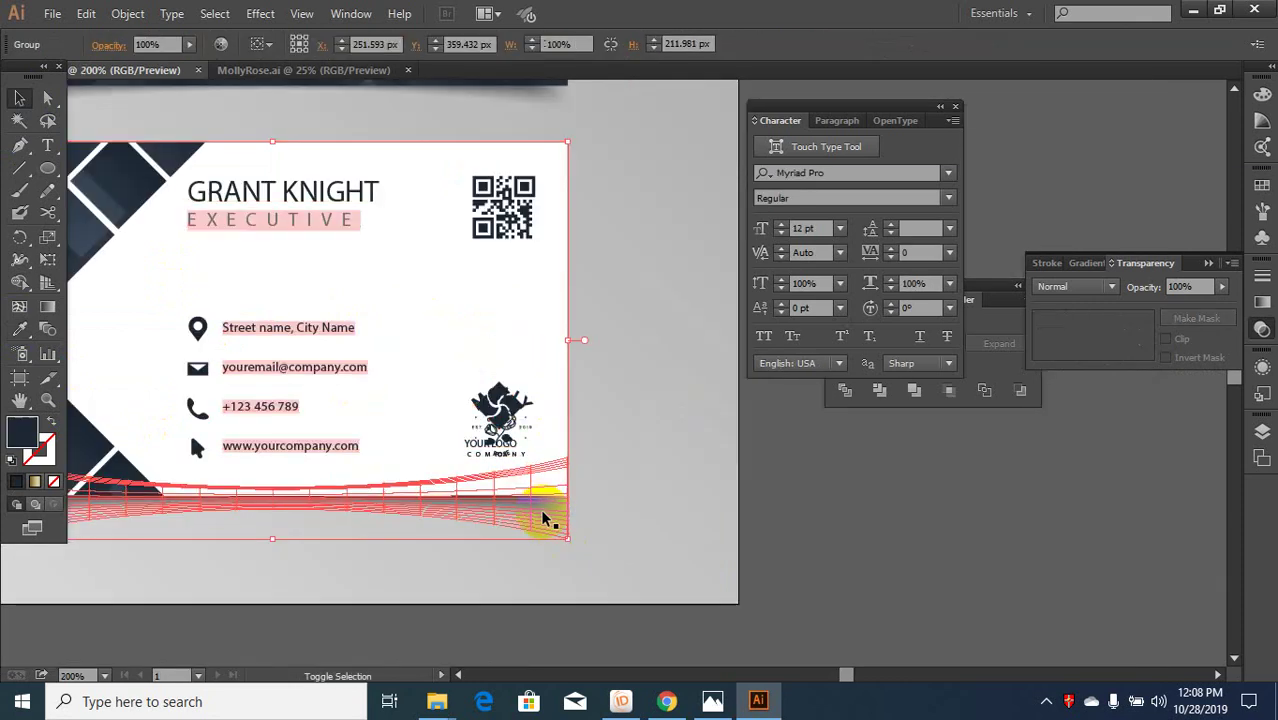
pyautogui.click(705, 514)
# - Delete the YOUR LOGO COMPANY placeholder behind the navy logo on the white card
pyautogui.moveTo(498, 428); pyautogui.dragTo(492, 398)
pyautogui.scroll(3, 491, 397)
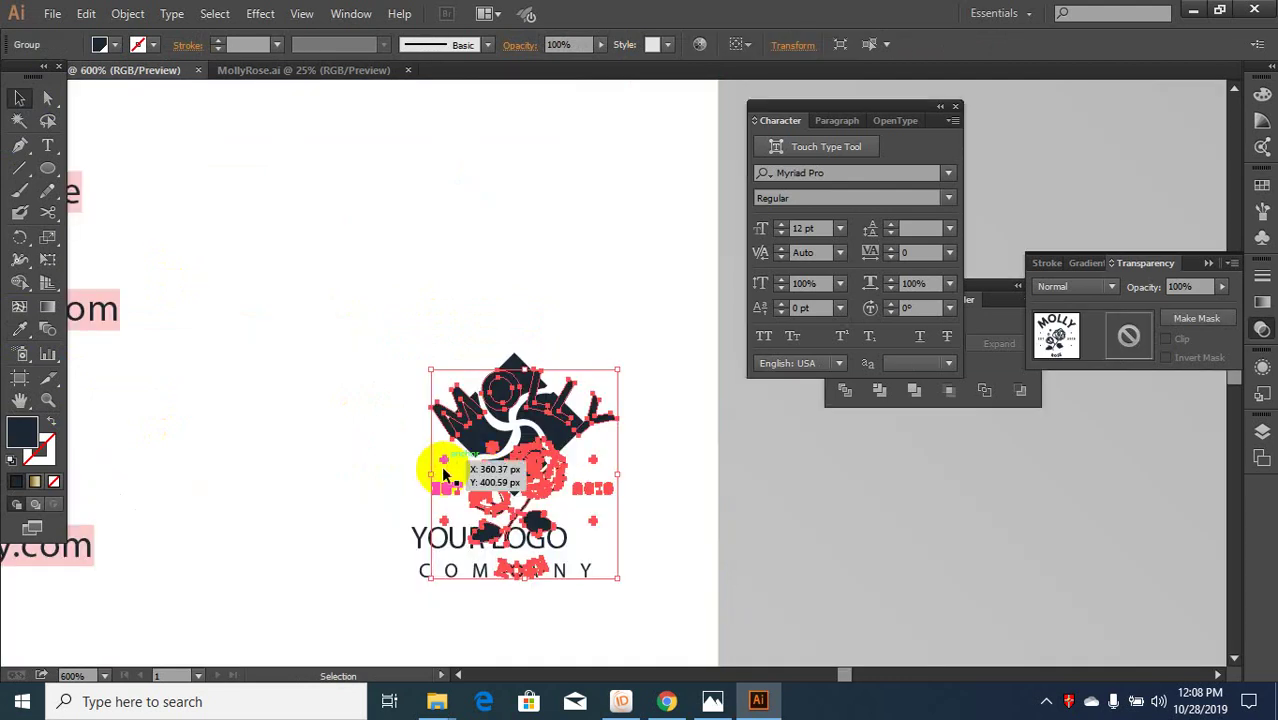
pyautogui.click(420, 535)
pyautogui.doubleClick(417, 542)
pyautogui.click(417, 542)
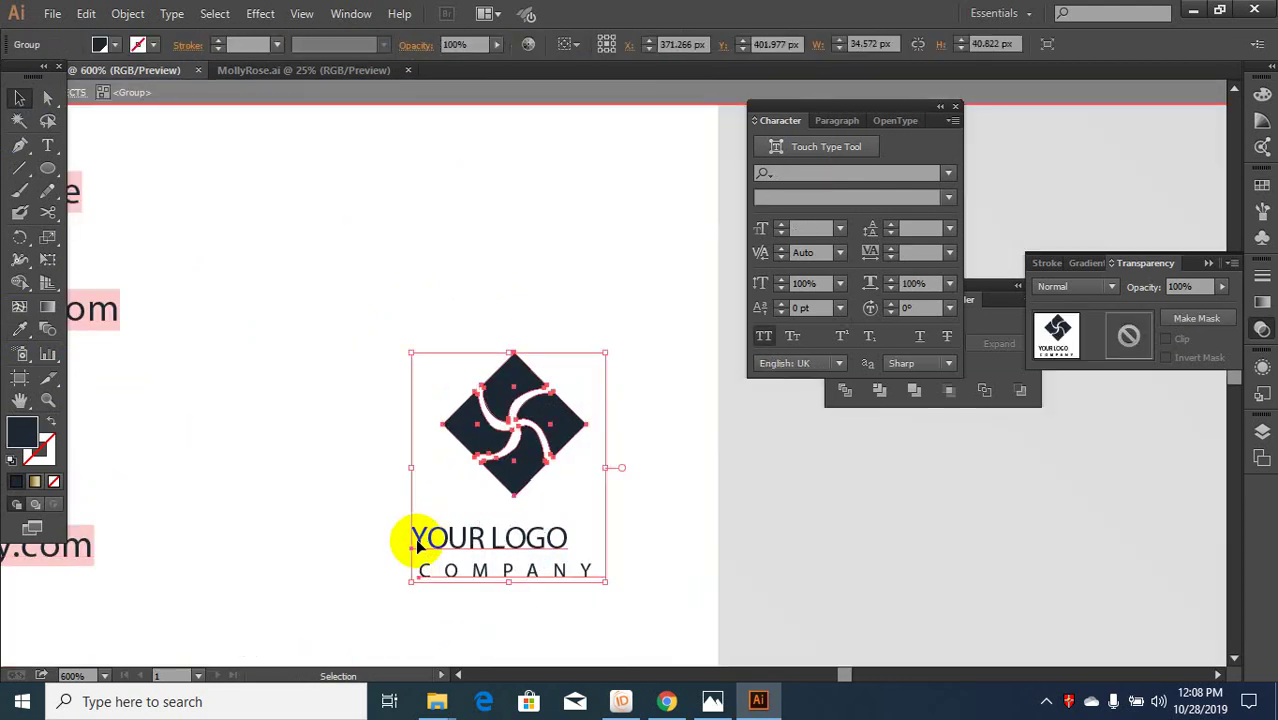
pyautogui.press('Delete')
pyautogui.doubleClick(881, 543)
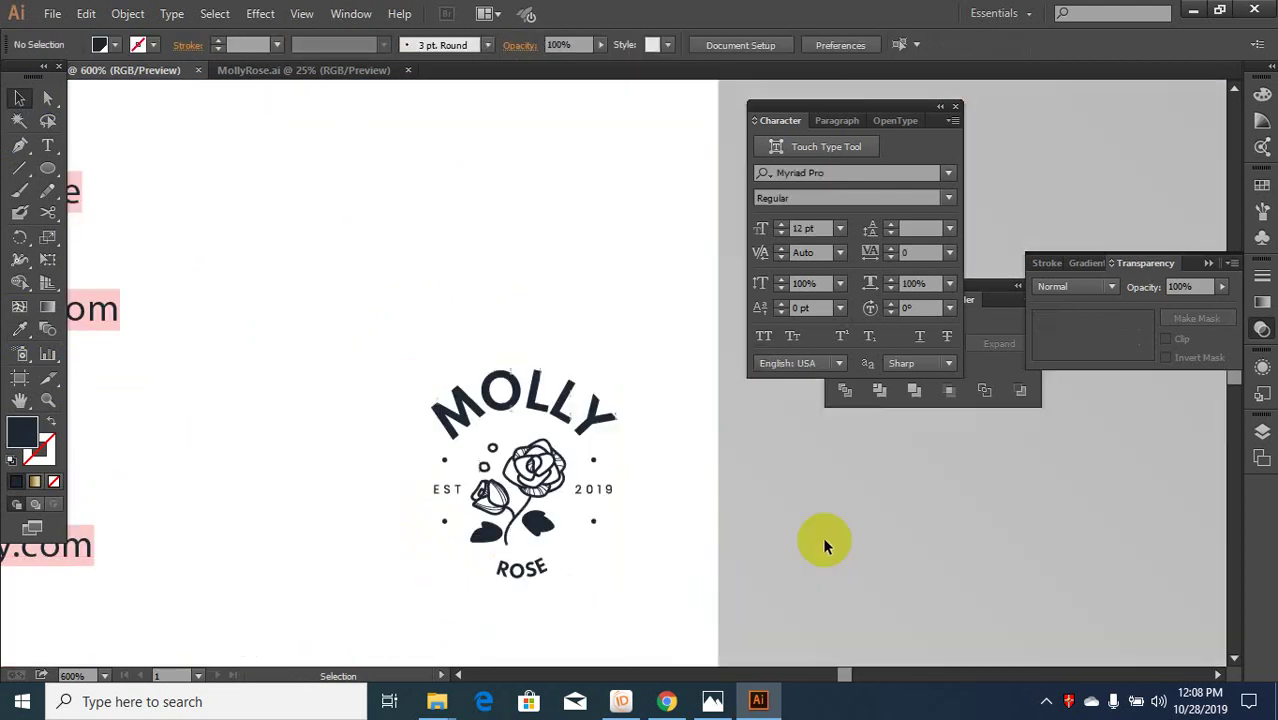
# - Export the business card design for web as a JPEG in the OCTOBER folder, adding 1 to the MollyRose file name
pyautogui.scroll(-5, 678, 512)
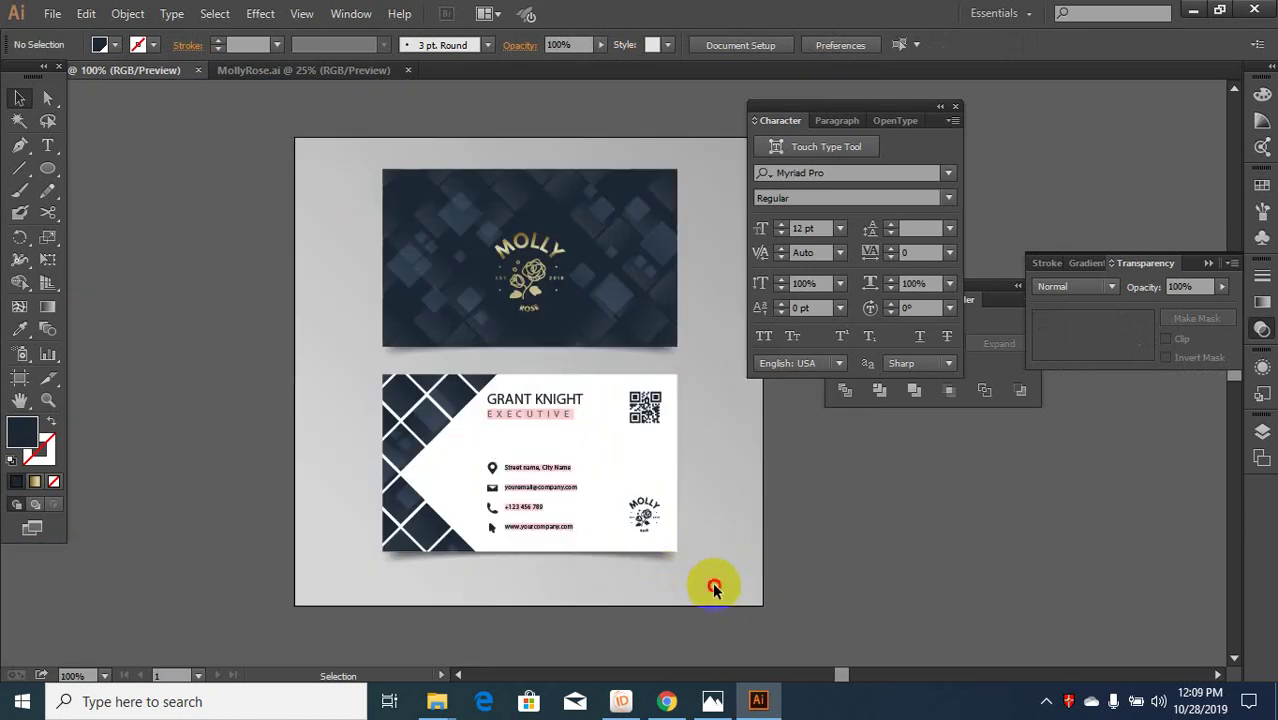
pyautogui.hotkey('ctrl', 'alt', 'shift', 's')
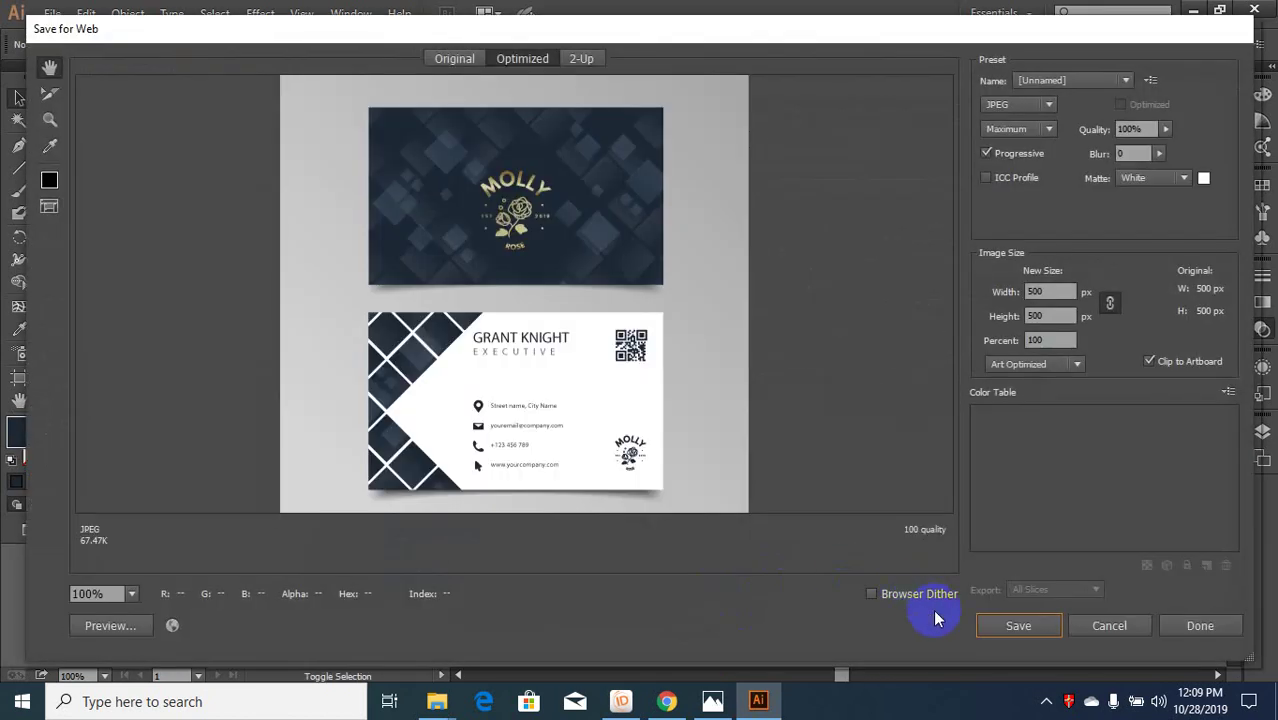
pyautogui.click(1004, 636)
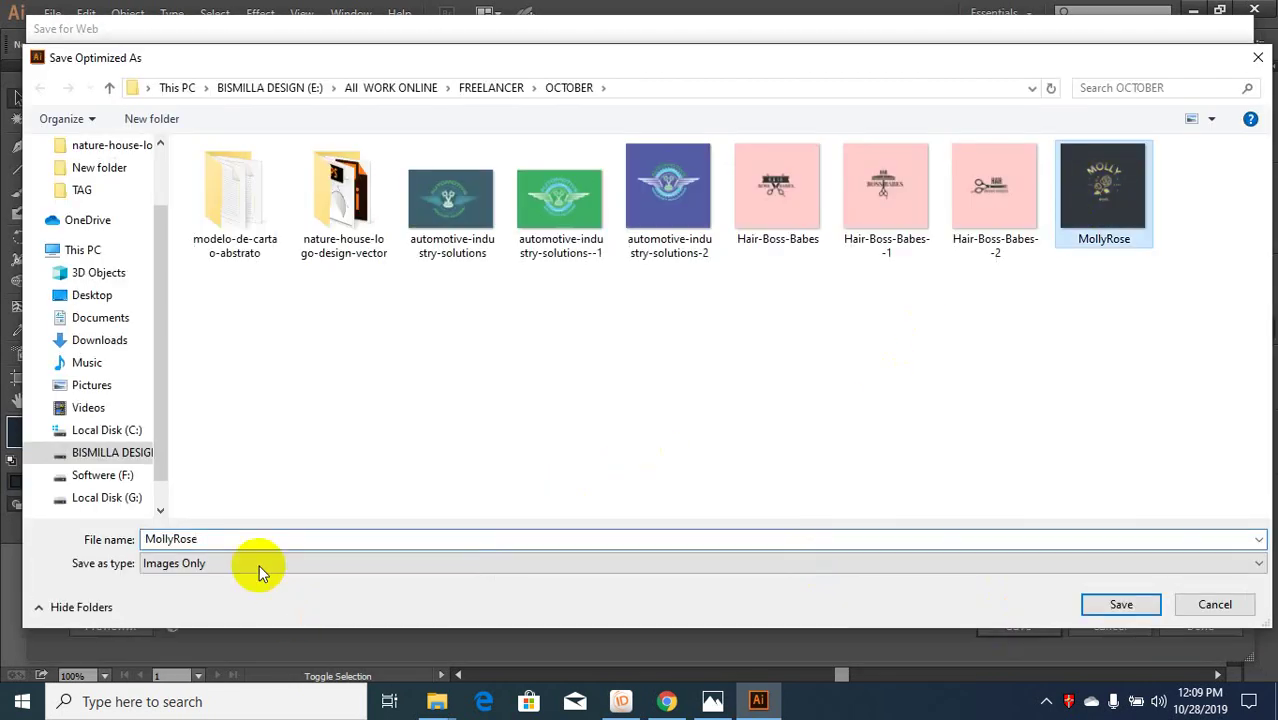
pyautogui.click(271, 535)
pyautogui.click(294, 535)
pyautogui.hotkey('ctrl', 'a')
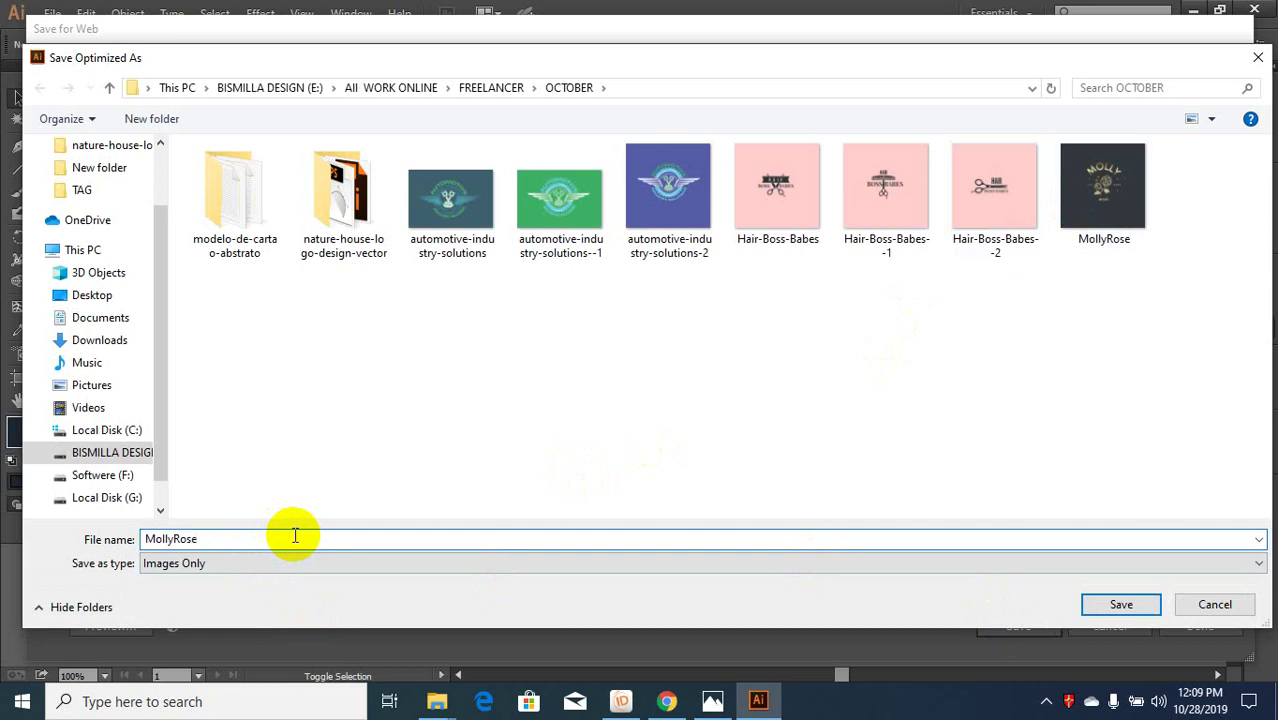
pyautogui.write('1')
pyautogui.click(1090, 608)
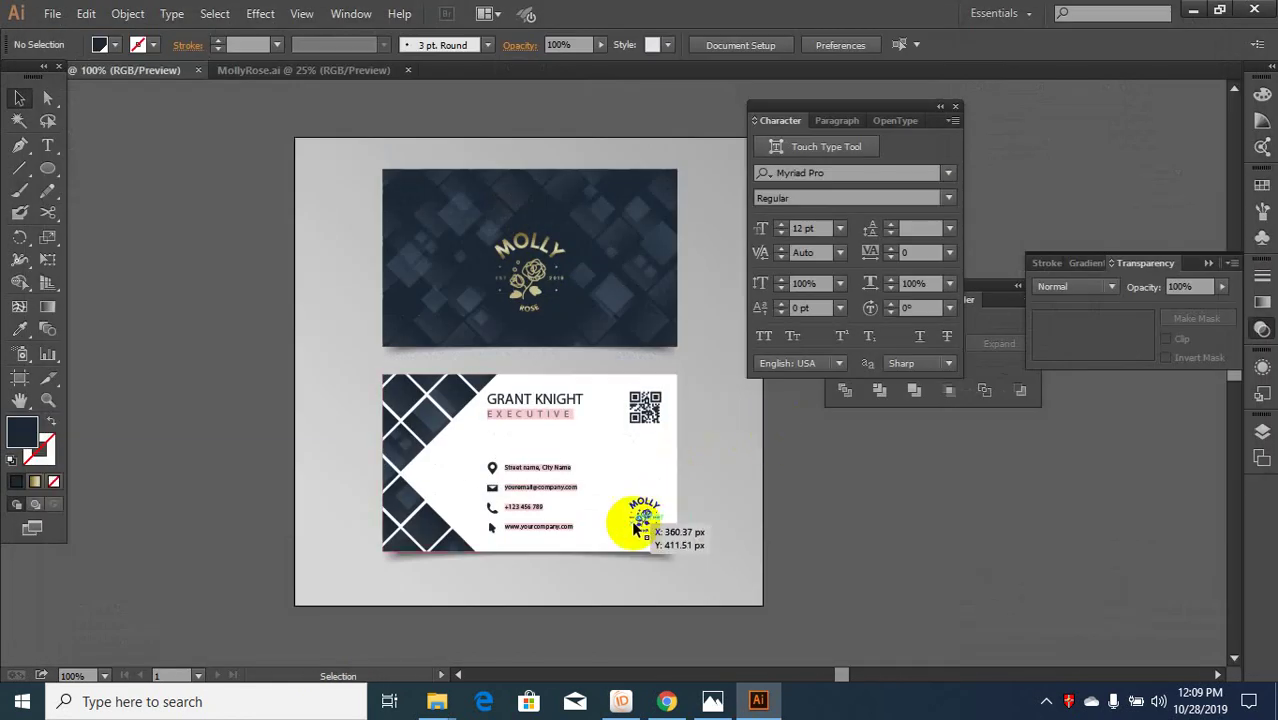
# - Recolor the gold logo on the dark card white, sampling the white card's background with the Eyedropper tool
pyautogui.click(637, 521)
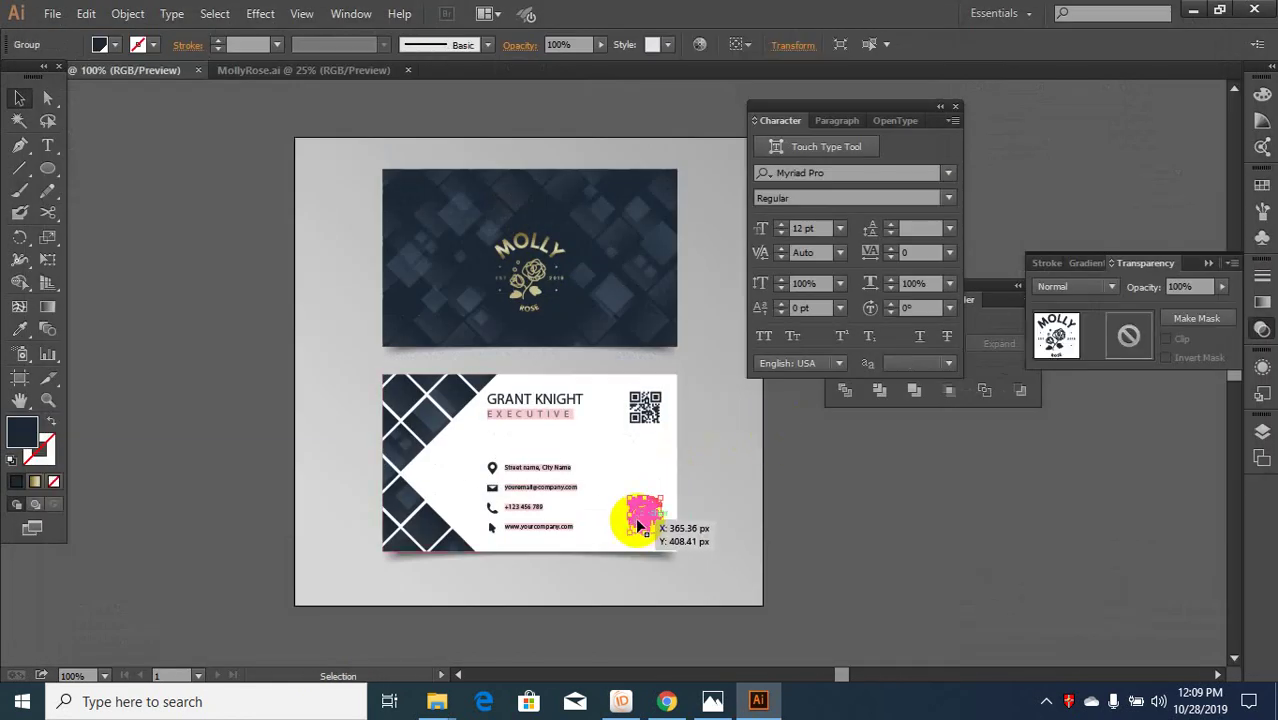
pyautogui.moveTo(533, 292); pyautogui.dragTo(531, 290)
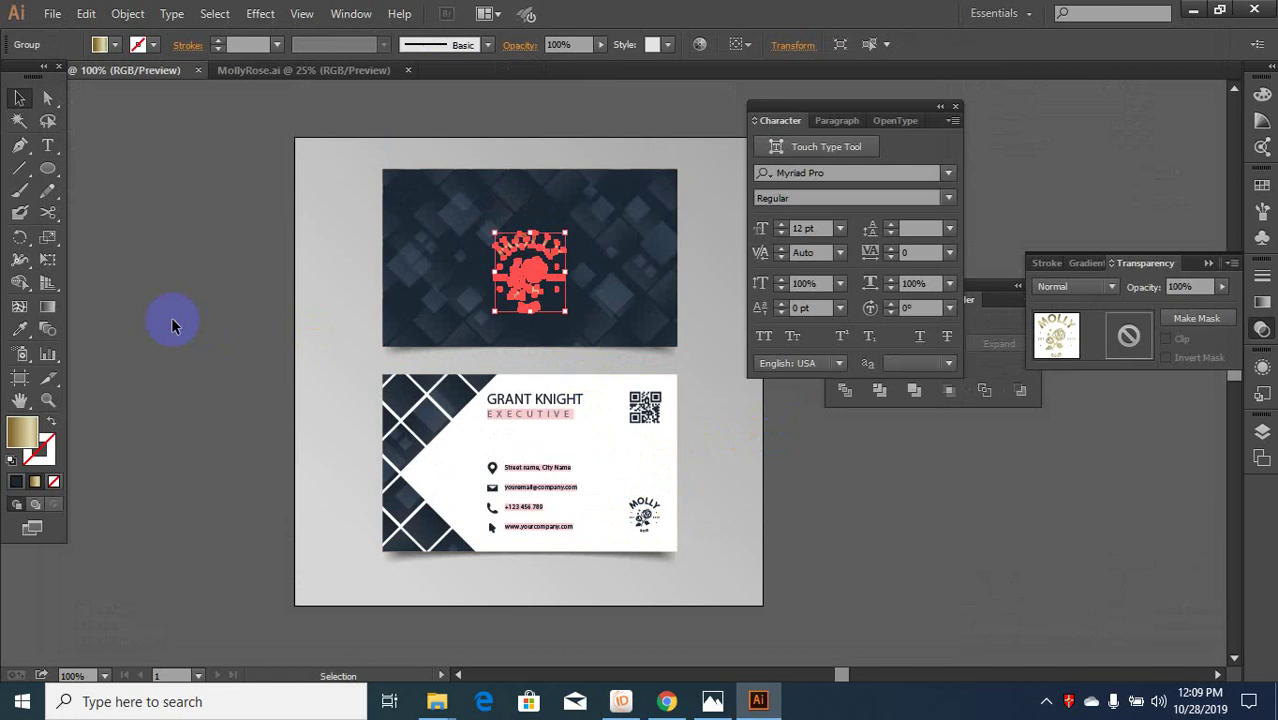
pyautogui.click(19, 331)
pyautogui.click(599, 456)
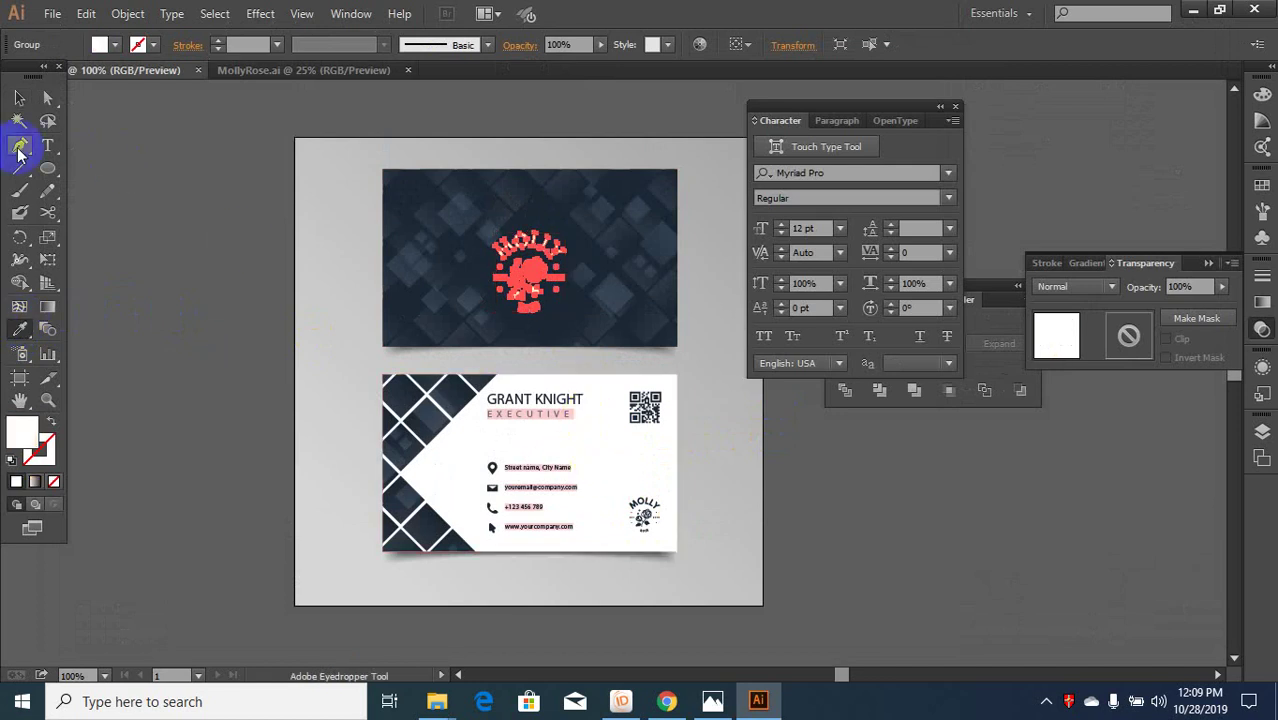
pyautogui.click(19, 100)
pyautogui.click(284, 283)
# - Export the white-logo business card design for web as an image named MollyRose--2 in the OCTOBER folder
pyautogui.hotkey('ctrl', 'alt', 'shift', 's')
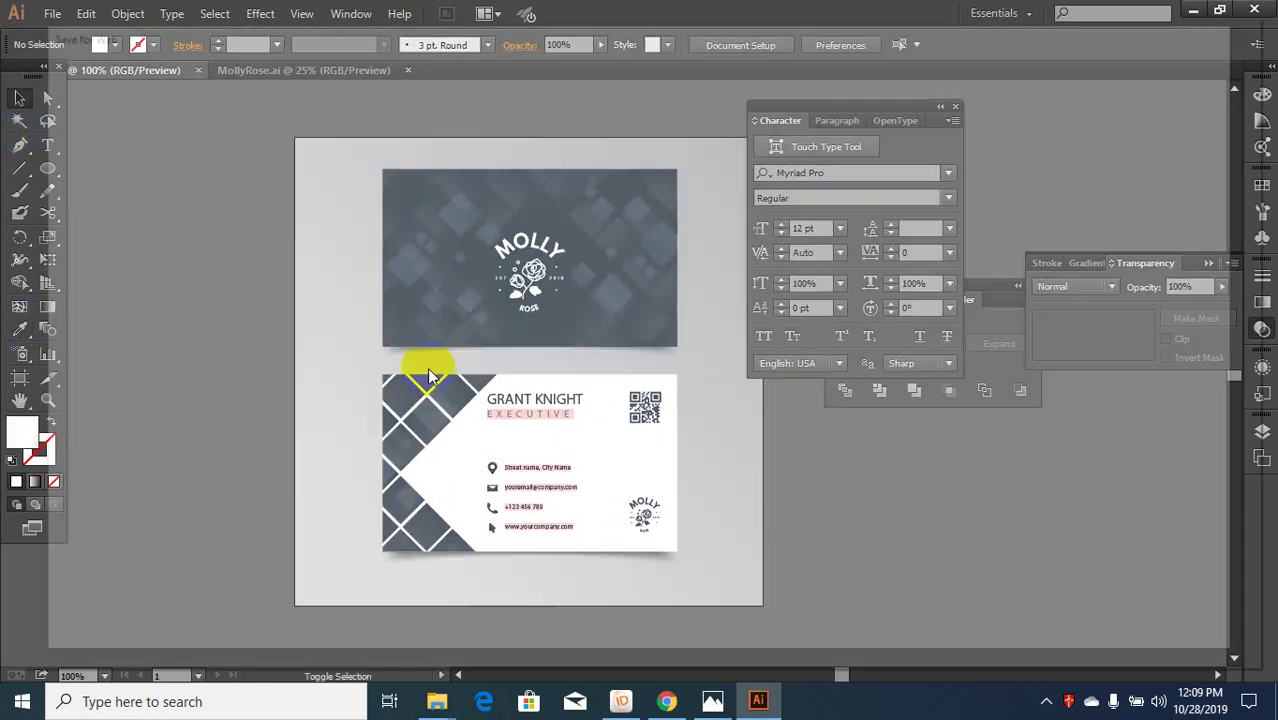
pyautogui.click(1010, 627)
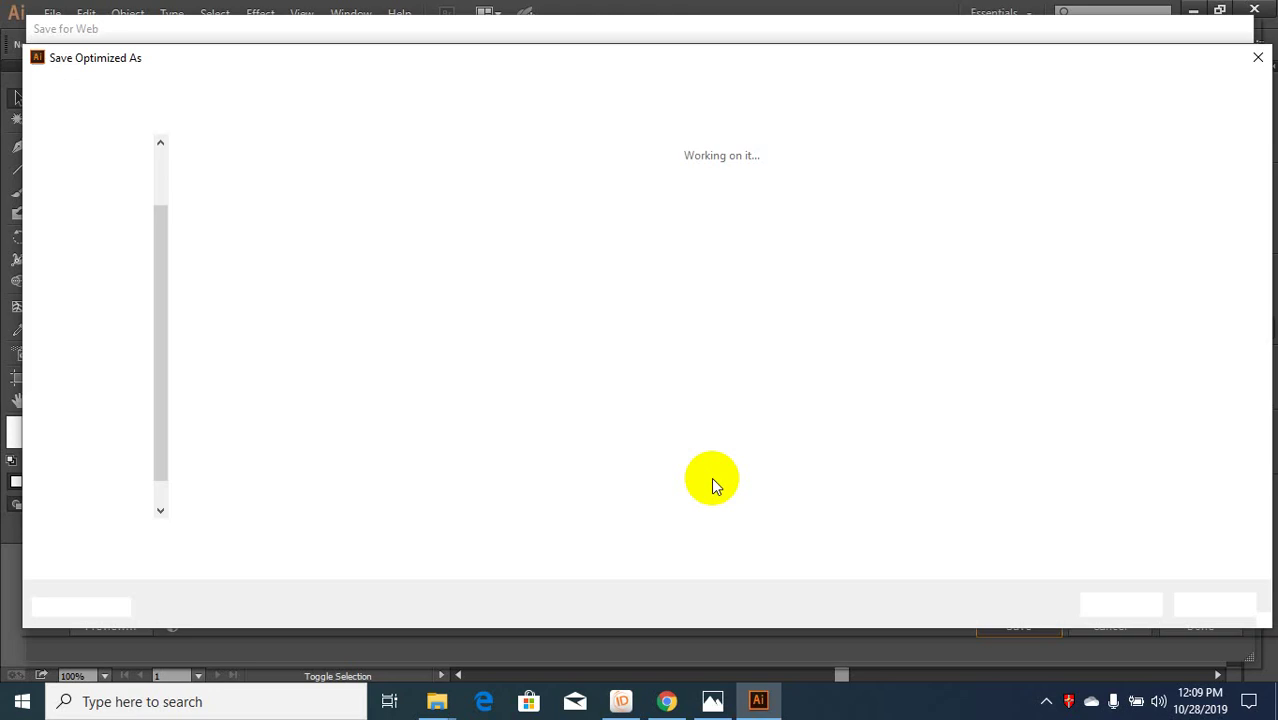
pyautogui.click(242, 540)
pyautogui.doubleClick(242, 540)
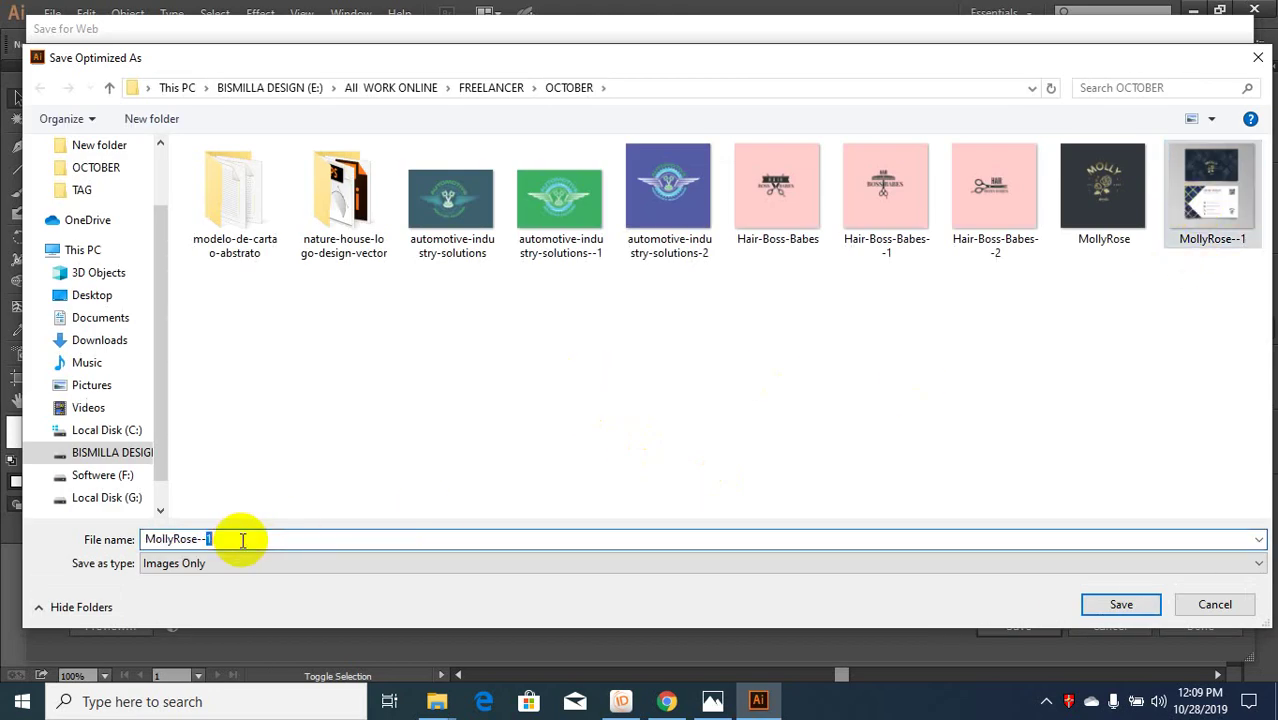
pyautogui.write('2')
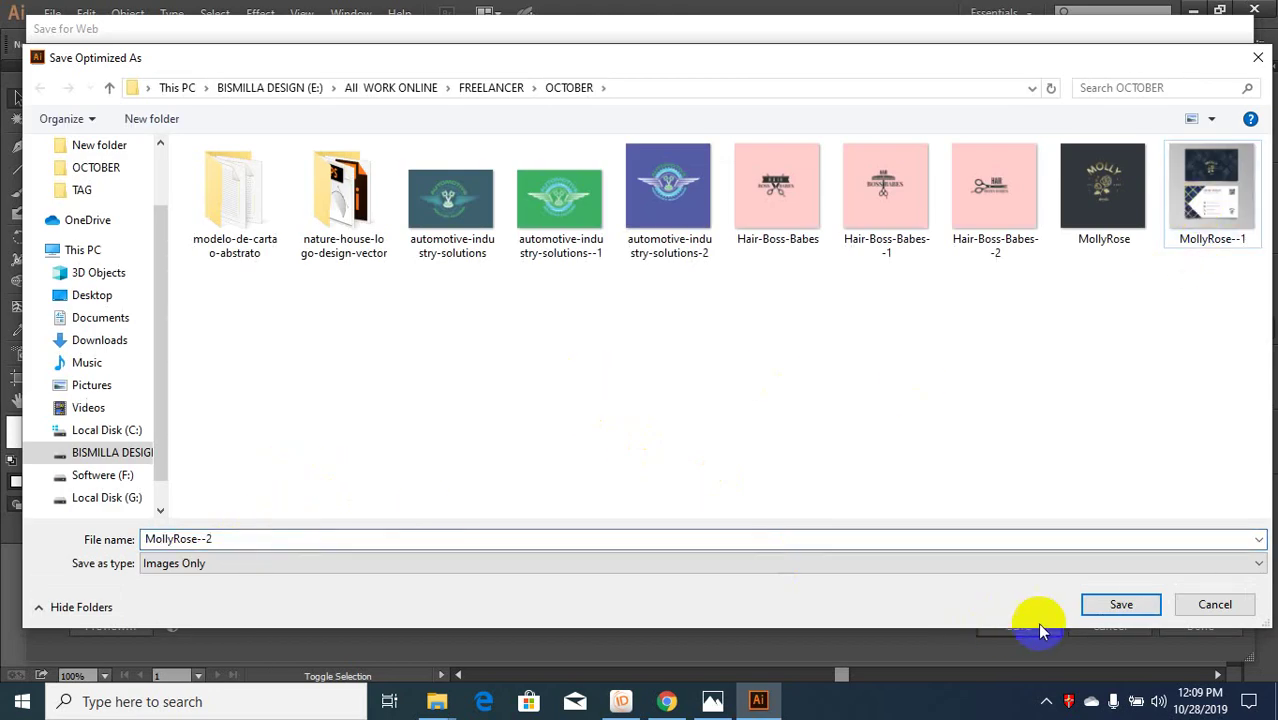
pyautogui.click(1121, 604)
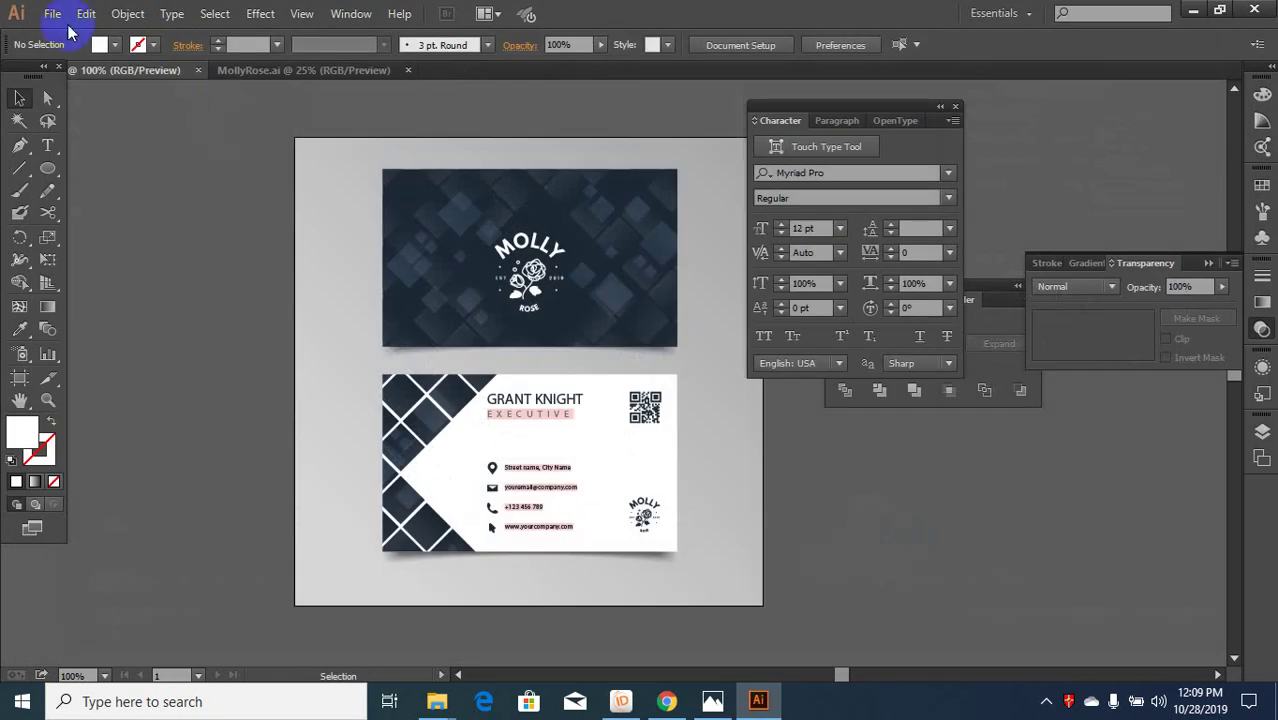
pyautogui.click(54, 14)
pyautogui.click(96, 163)
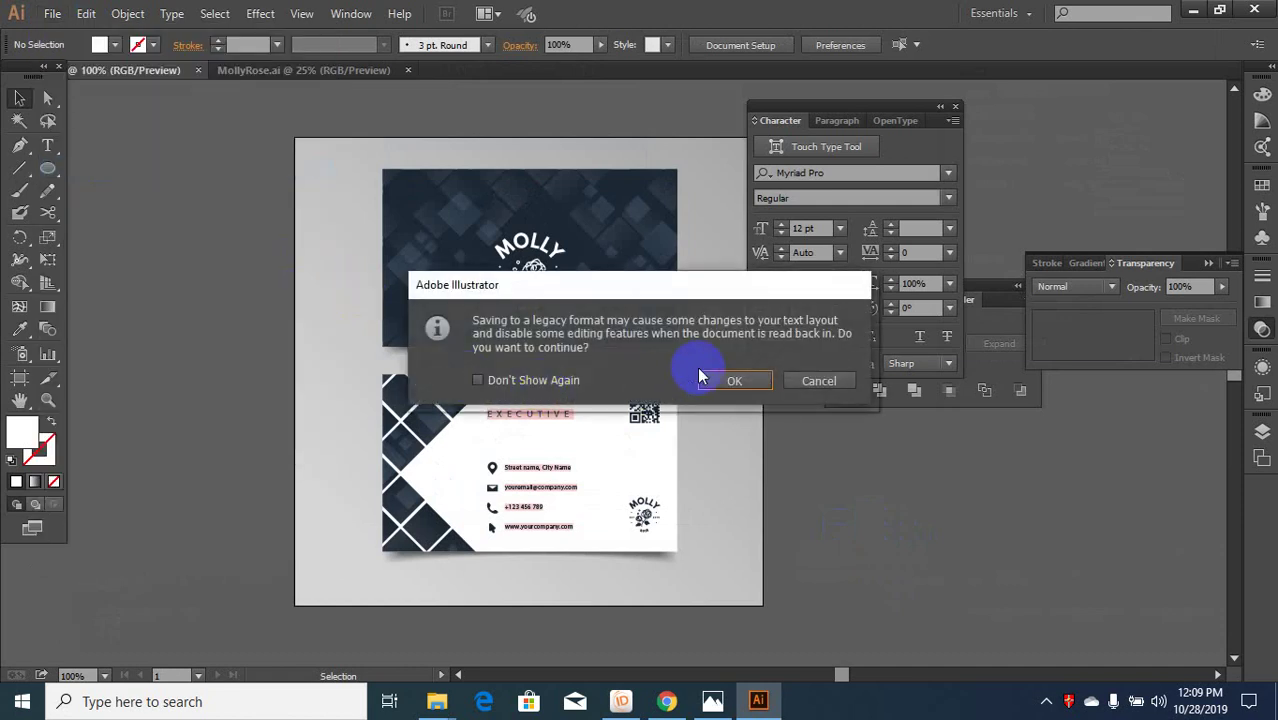
pyautogui.click(797, 383)
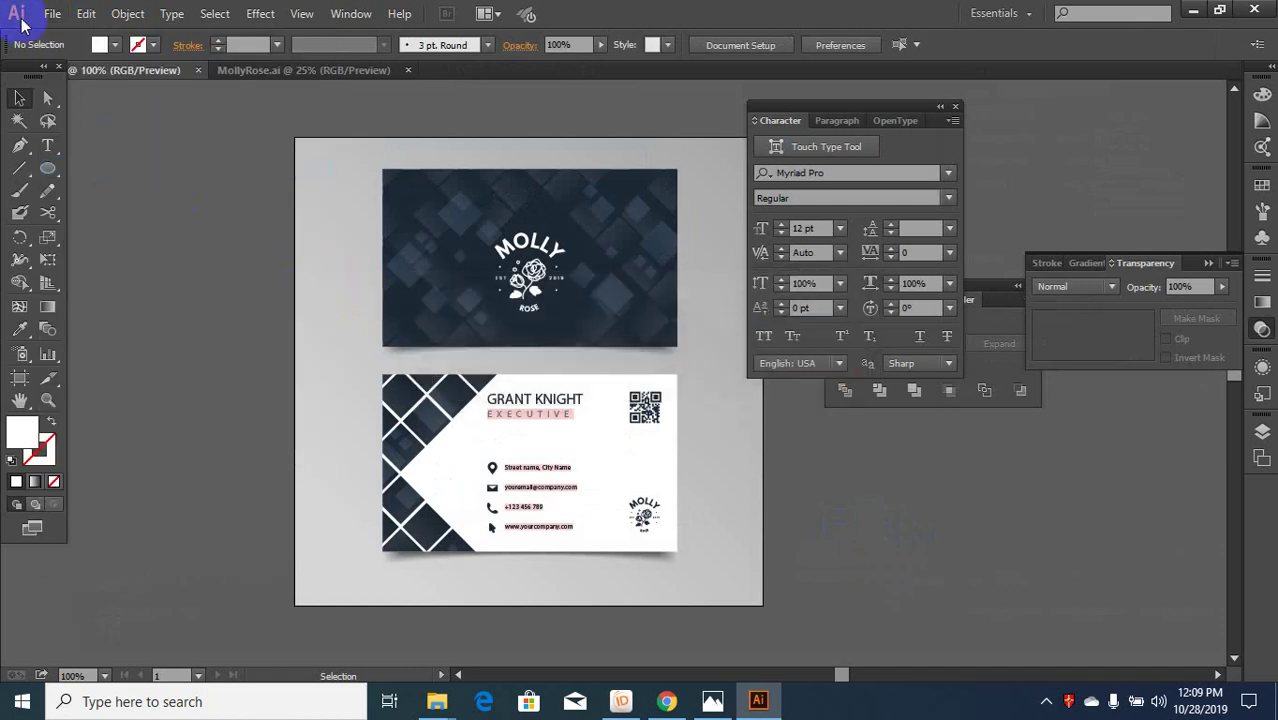
# - Save the business card document as an Adobe Illustrator file named MollyRose in the OCTOBER folder, in Illustrator CC version
pyautogui.click(52, 14)
pyautogui.click(123, 187)
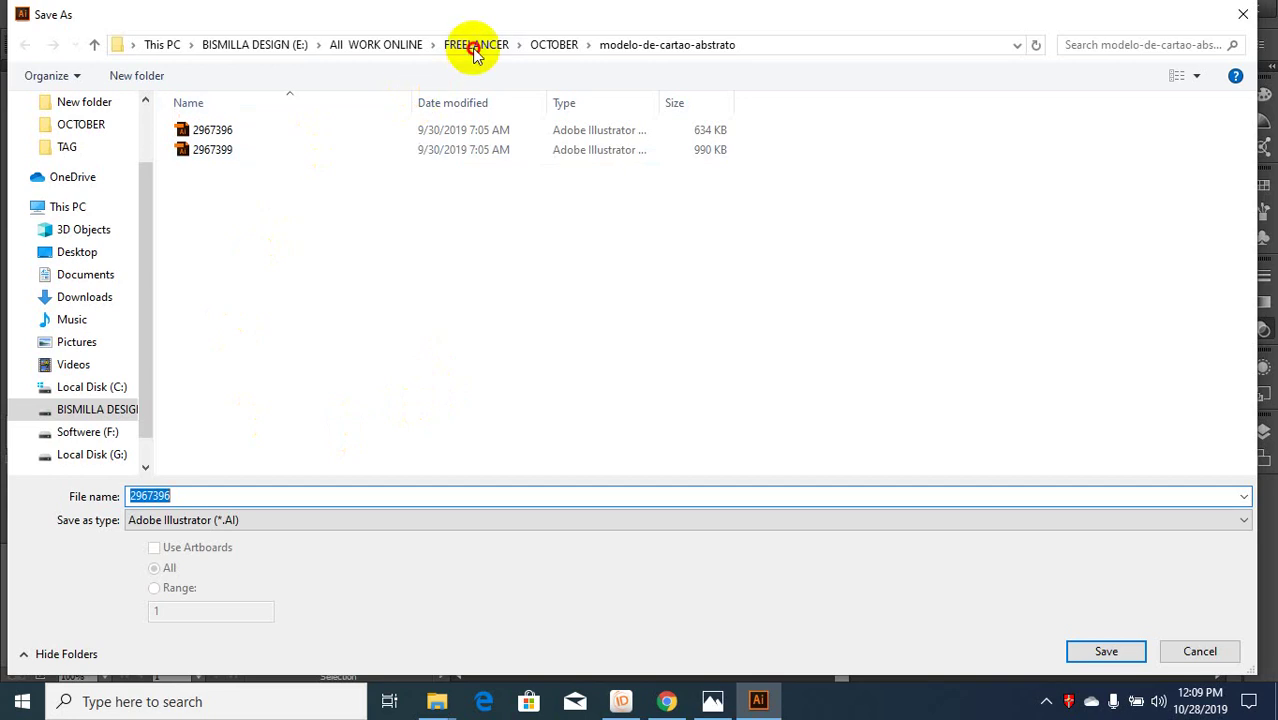
pyautogui.click(476, 45)
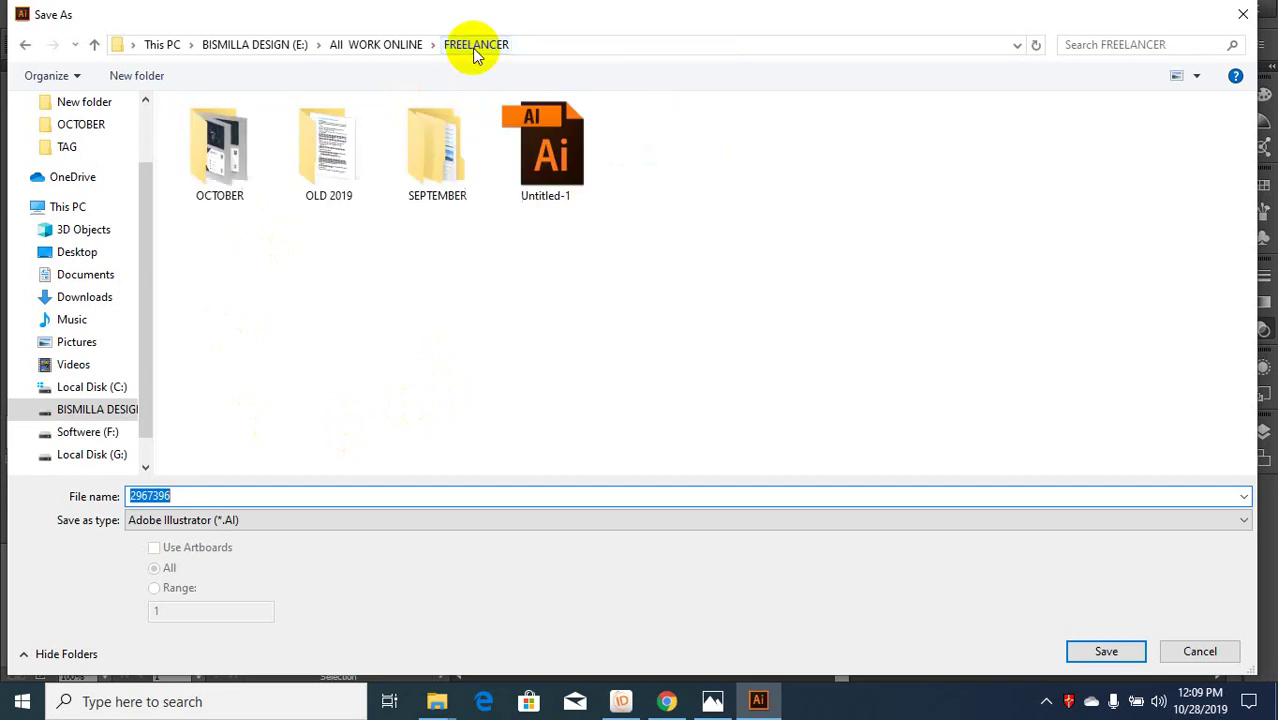
pyautogui.doubleClick(252, 210)
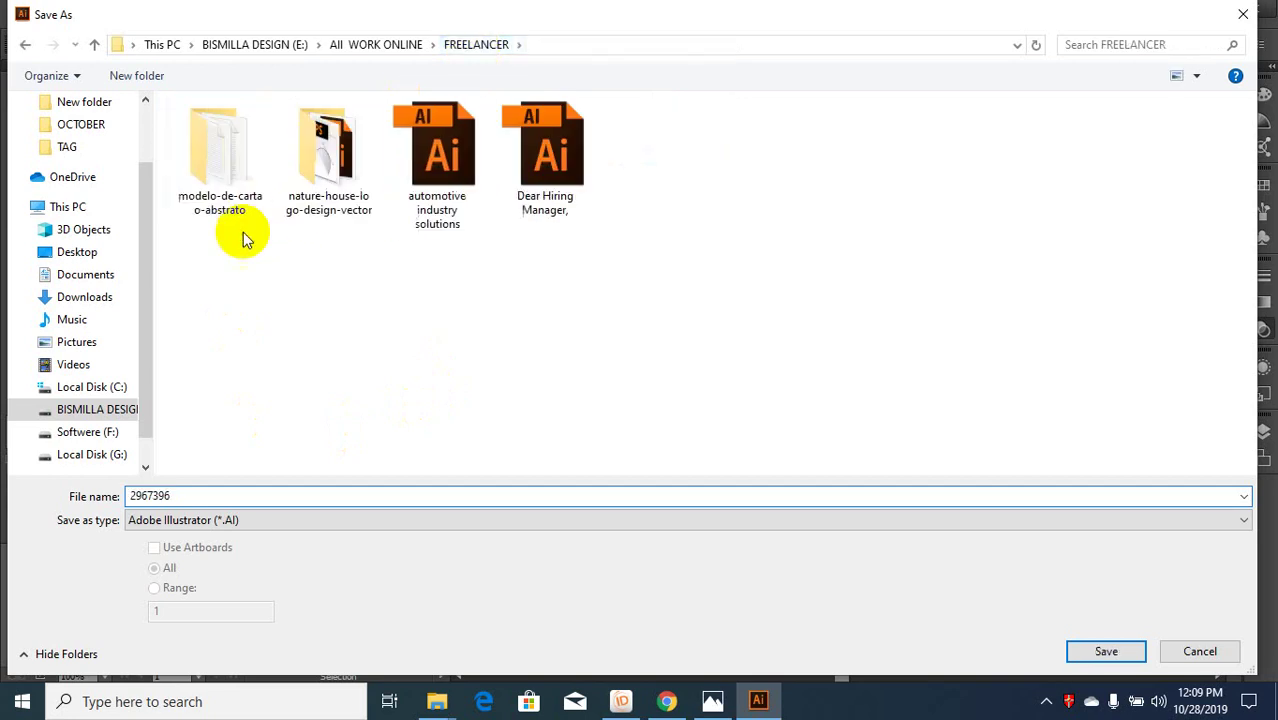
pyautogui.doubleClick(251, 492)
pyautogui.write('MollyRose')
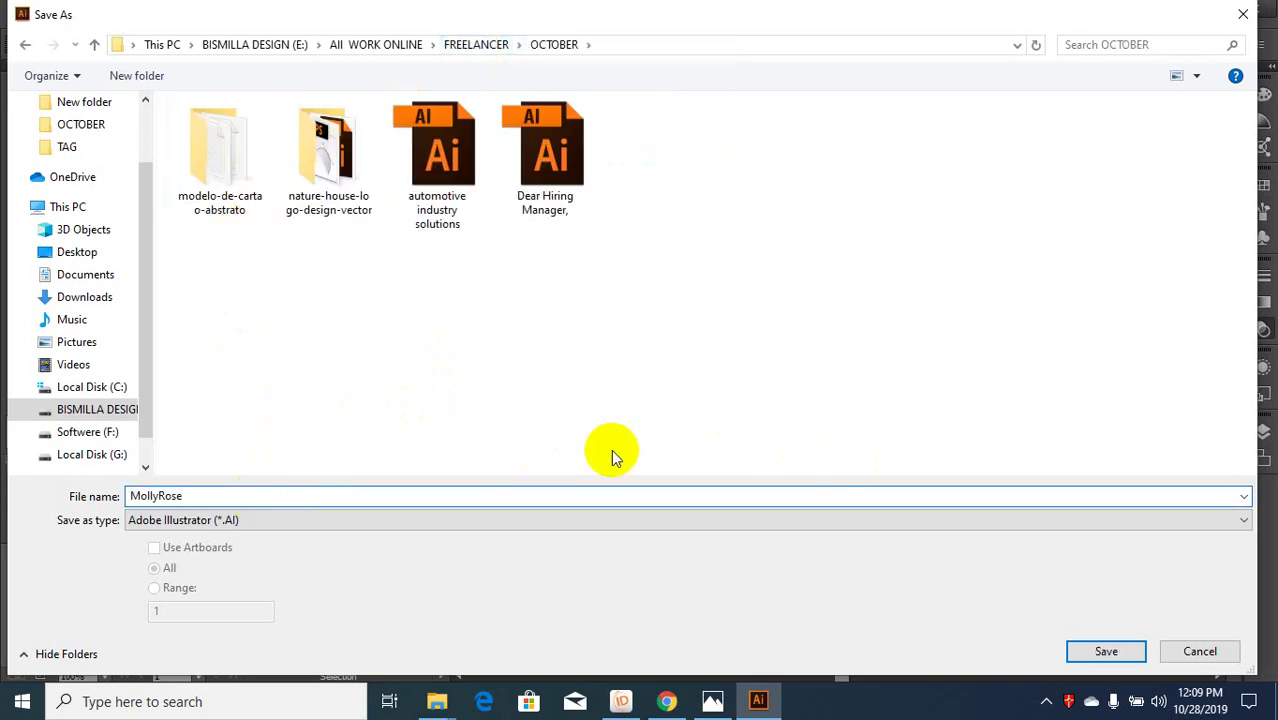
pyautogui.click(1104, 648)
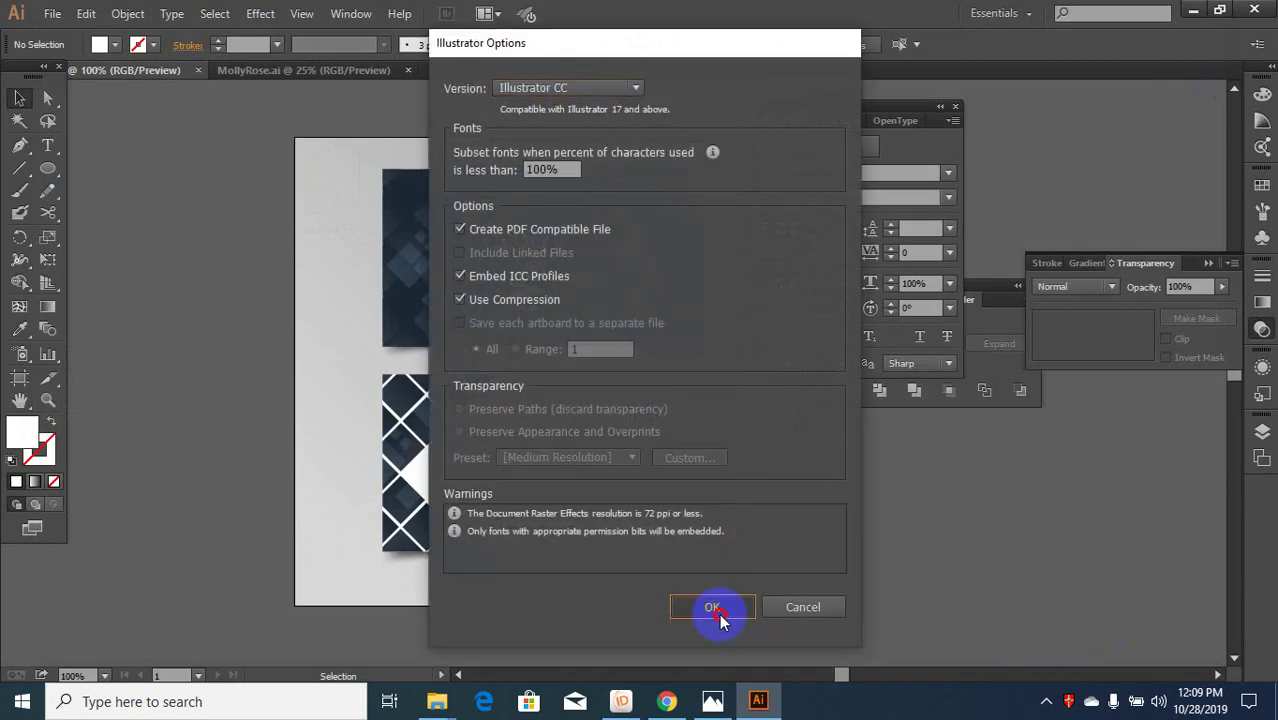
pyautogui.click(712, 607)
# - Switch to Chrome and start the logo and business card contest entry, titled "i can change the design of your choice"
pyautogui.click(666, 701)
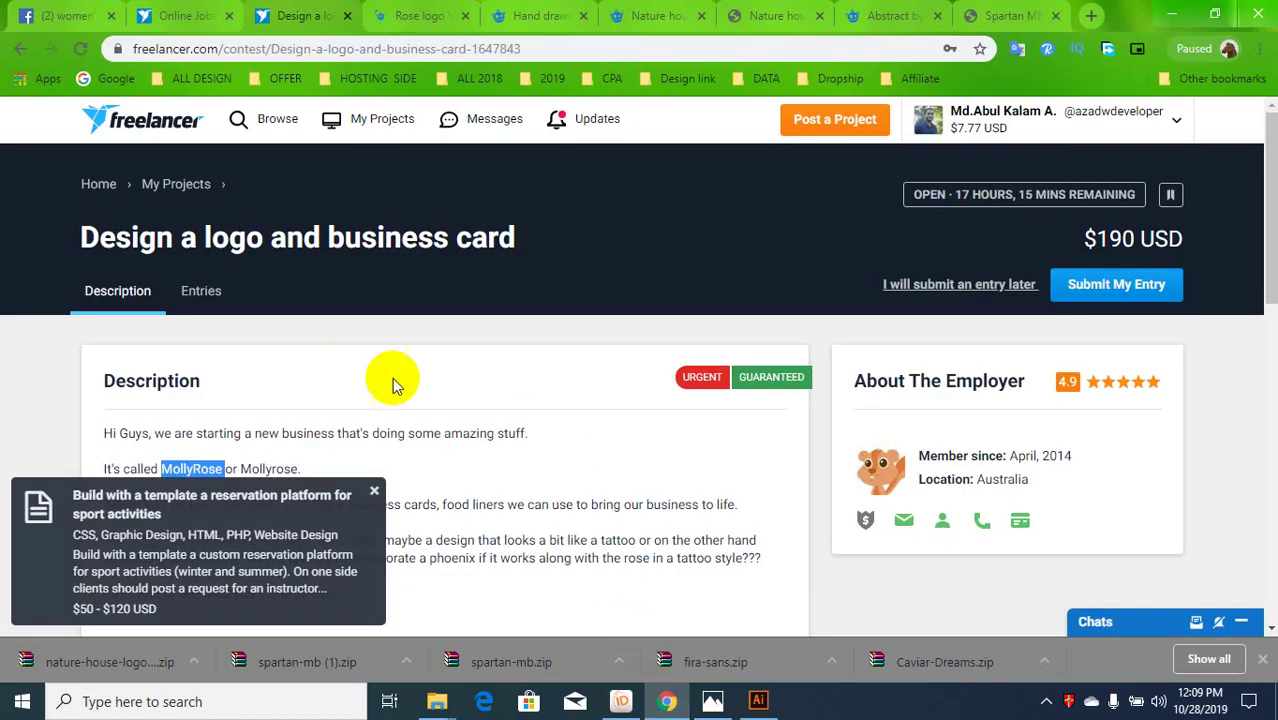
pyautogui.click(1145, 284)
pyautogui.click(445, 411)
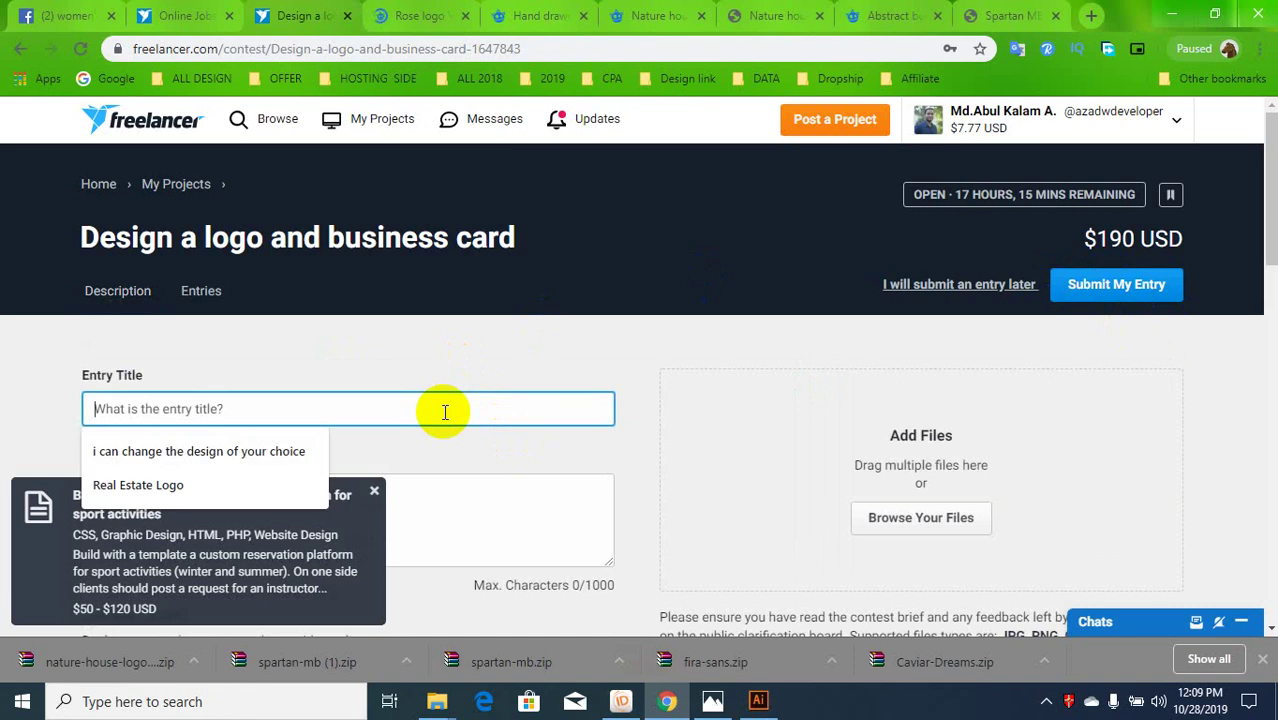
pyautogui.click(307, 449)
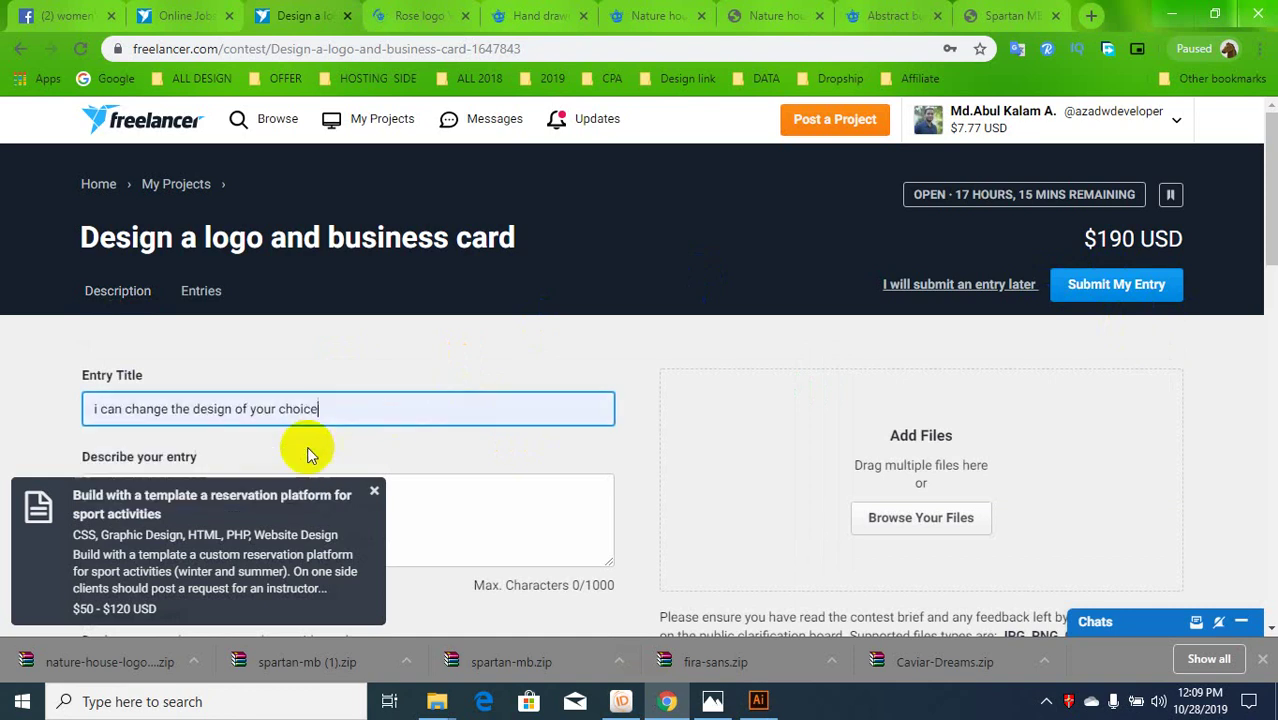
# - Attach the MollyRose JPG logo image from the FREELANCER > OCTOBER folder to the contest entry
pyautogui.click(564, 396)
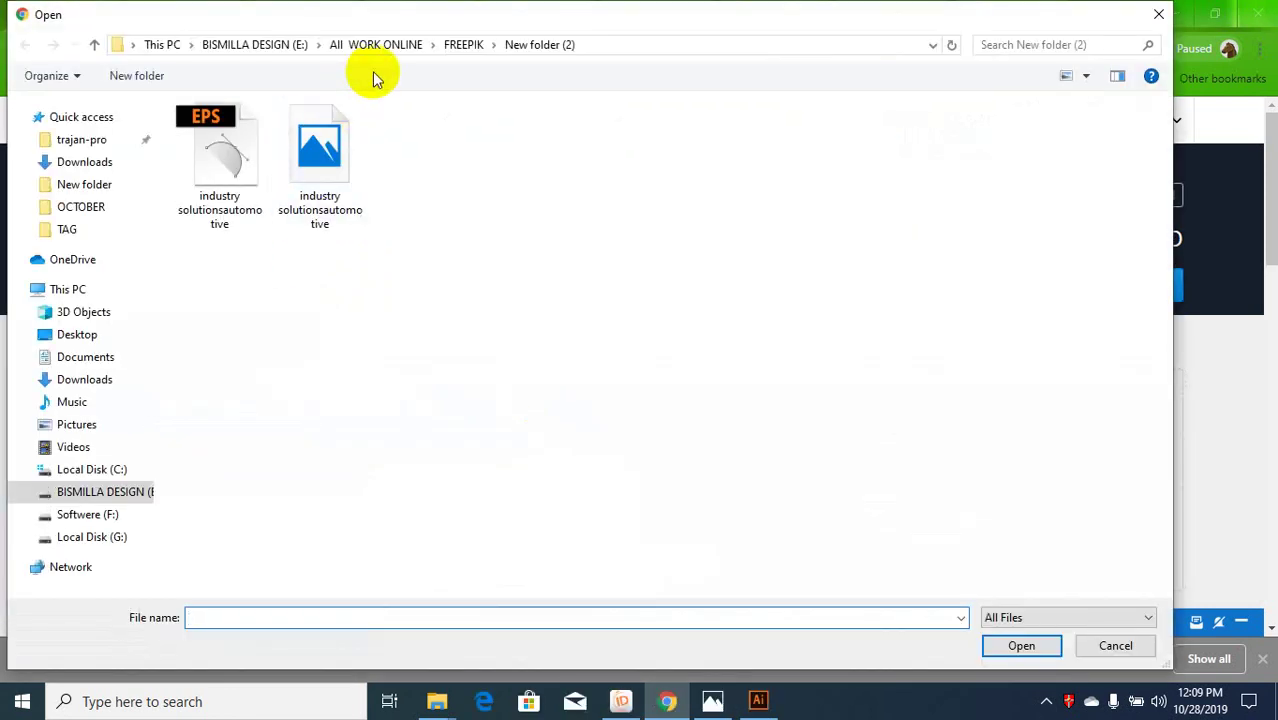
pyautogui.click(385, 45)
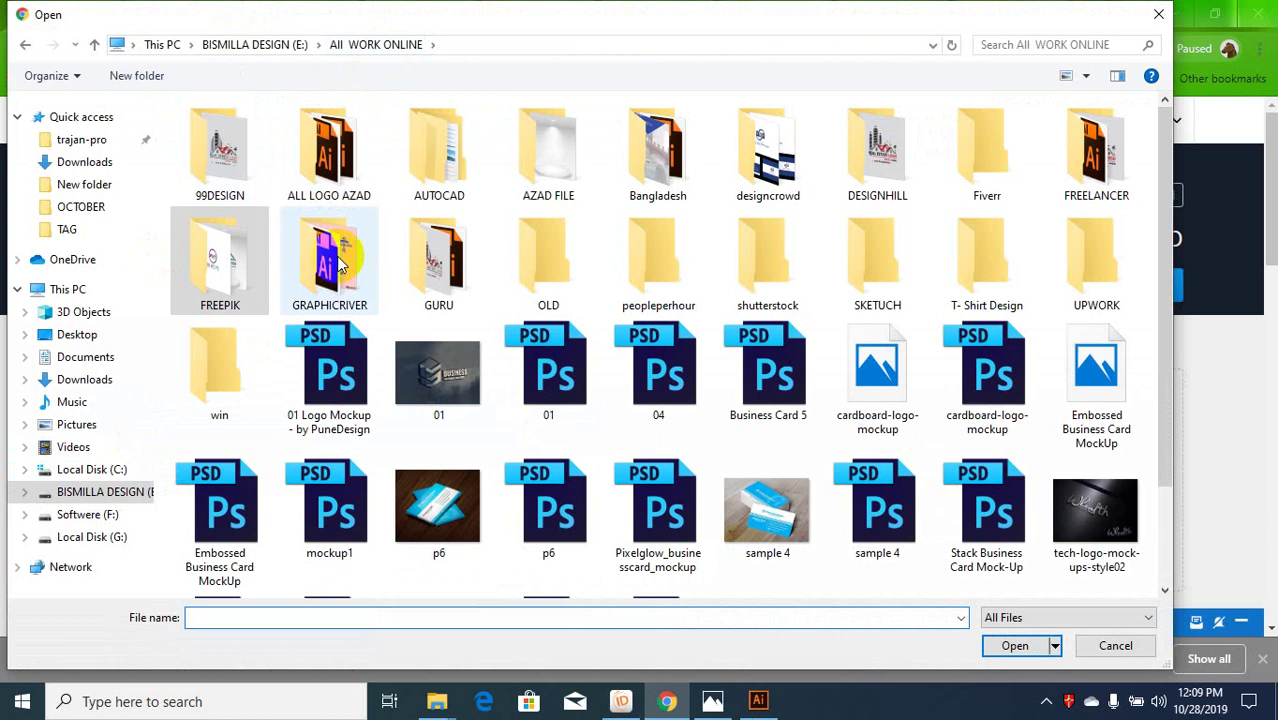
pyautogui.doubleClick(1096, 150)
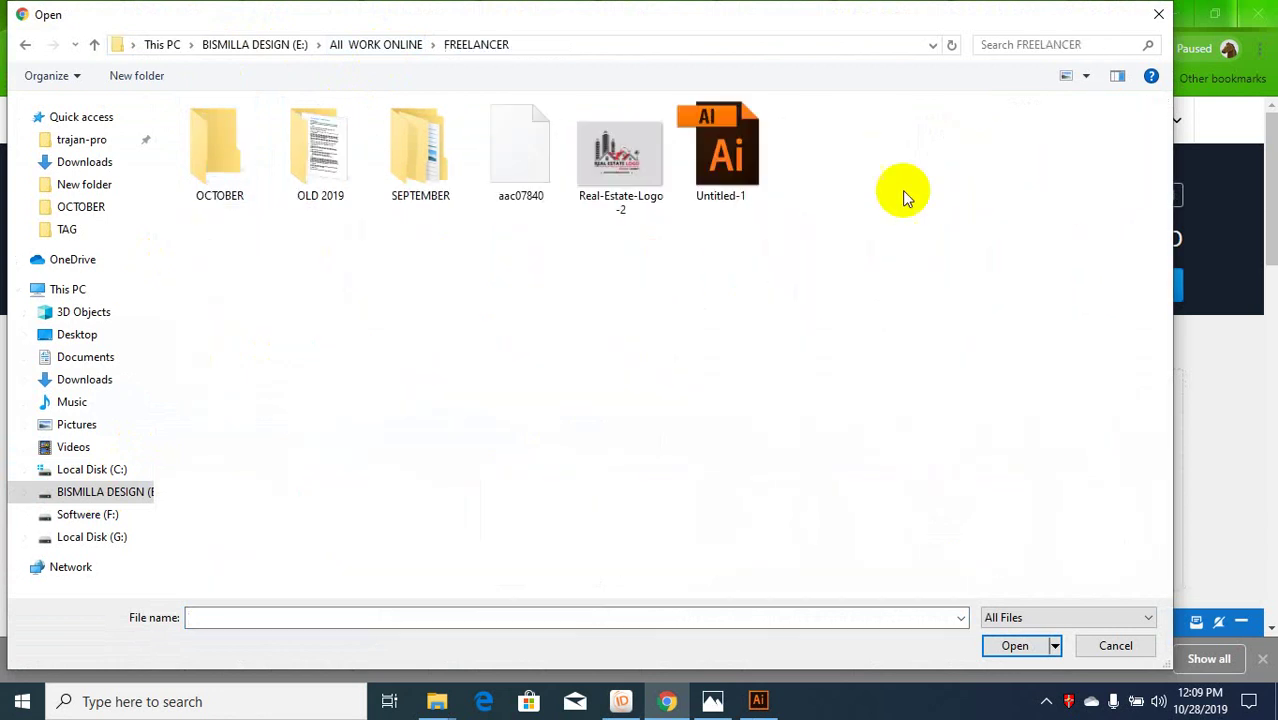
pyautogui.click(216, 188)
pyautogui.doubleClick(216, 188)
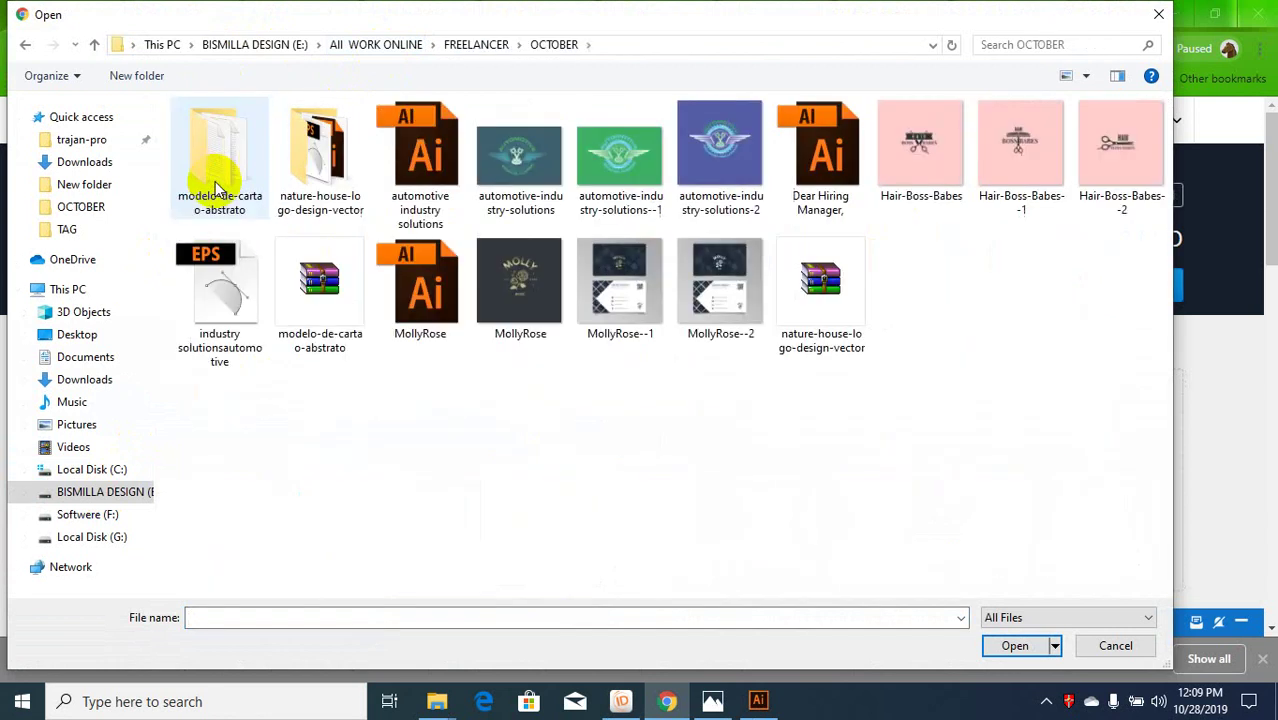
pyautogui.doubleClick(542, 318)
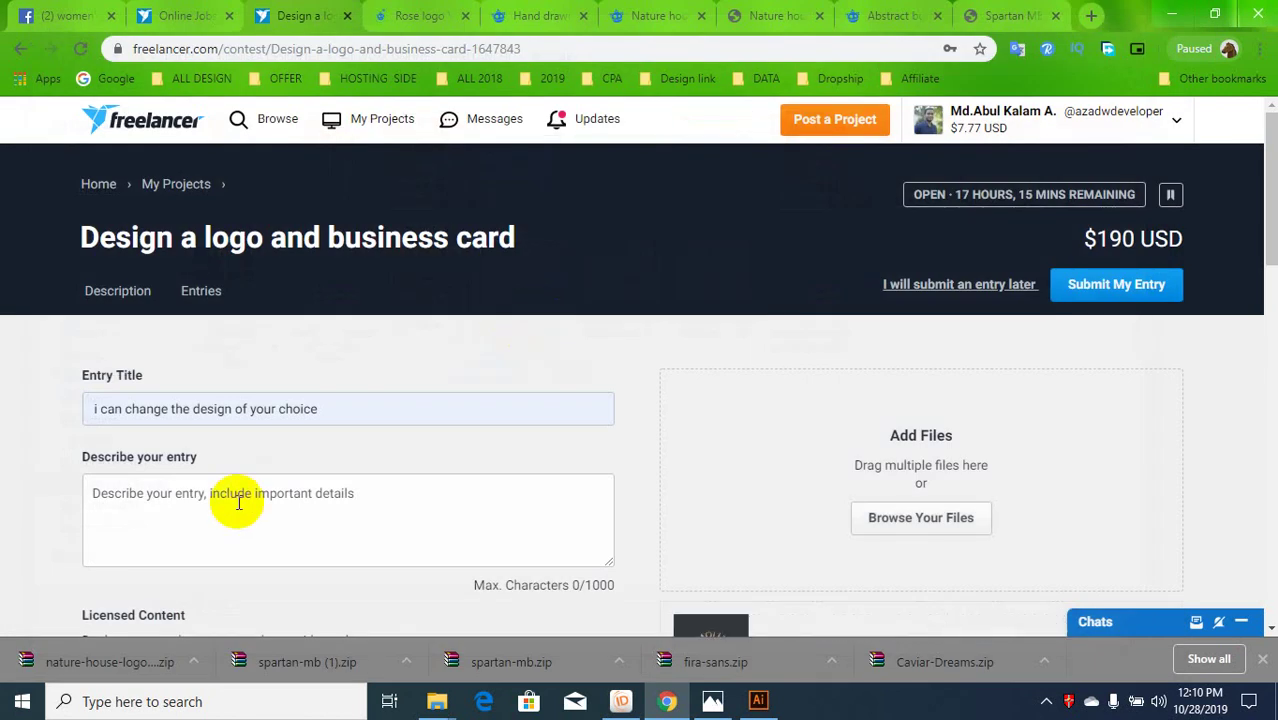
# - Switch to File Explorer and open the application text file in the TAG folder on Local Disk (G:)
pyautogui.scroll(-1, 400, 560)
pyautogui.moveTo(443, 710)
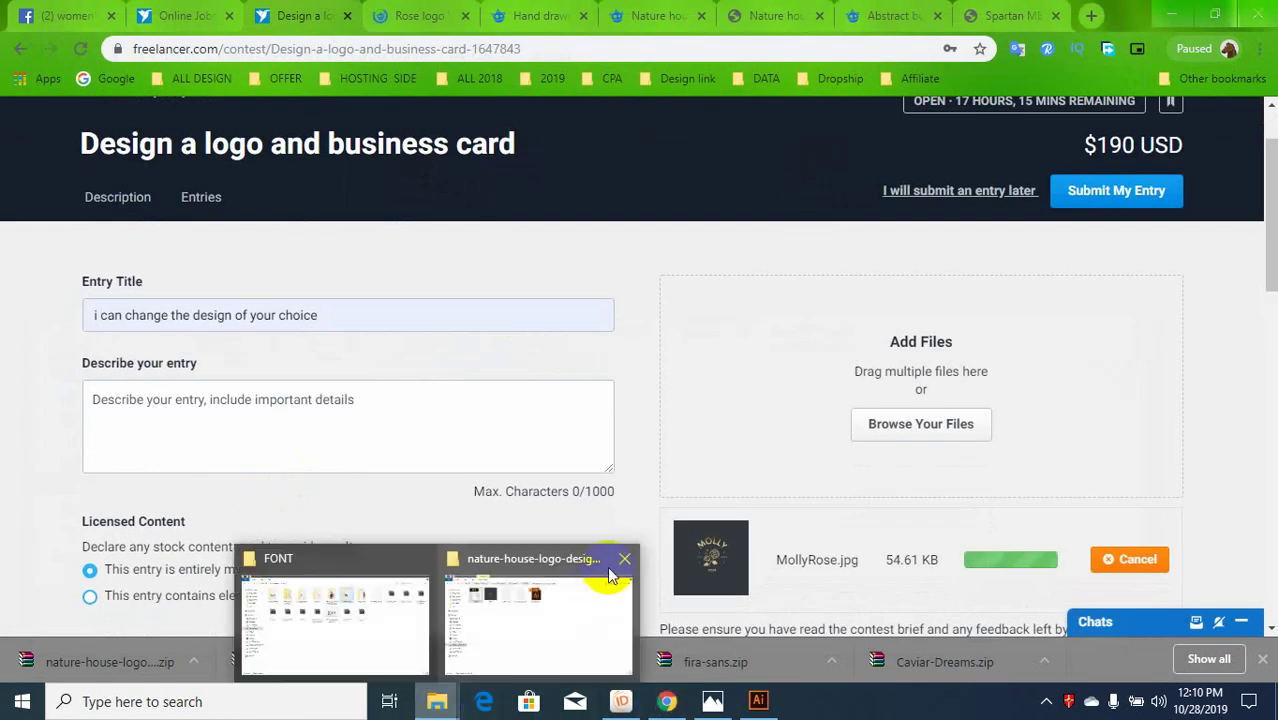
pyautogui.click(358, 612)
pyautogui.click(108, 530)
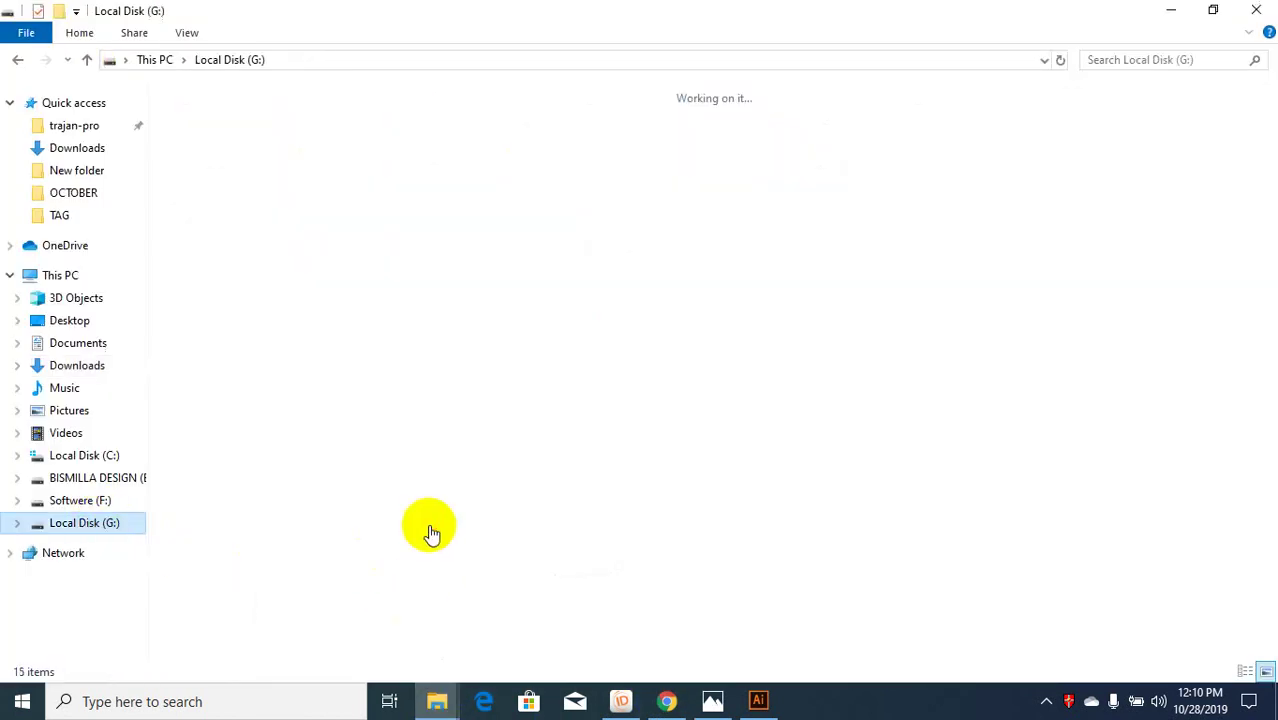
pyautogui.doubleClick(232, 282)
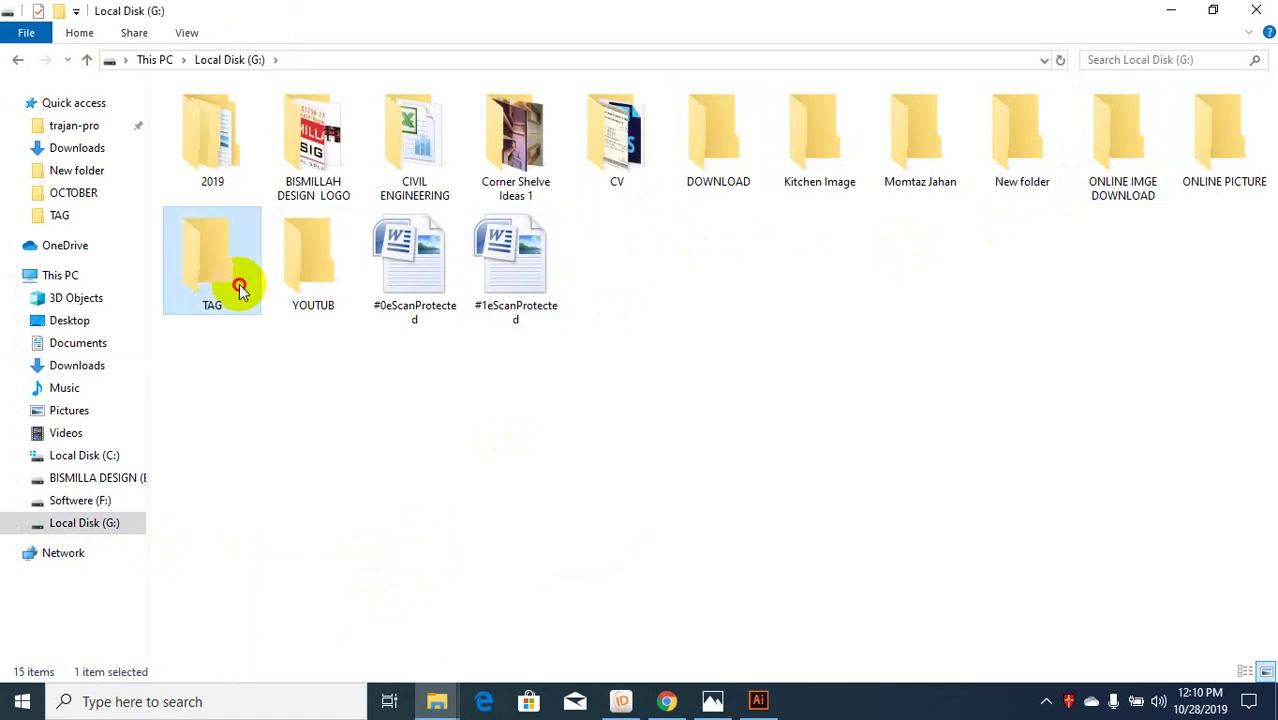
pyautogui.doubleClick(505, 276)
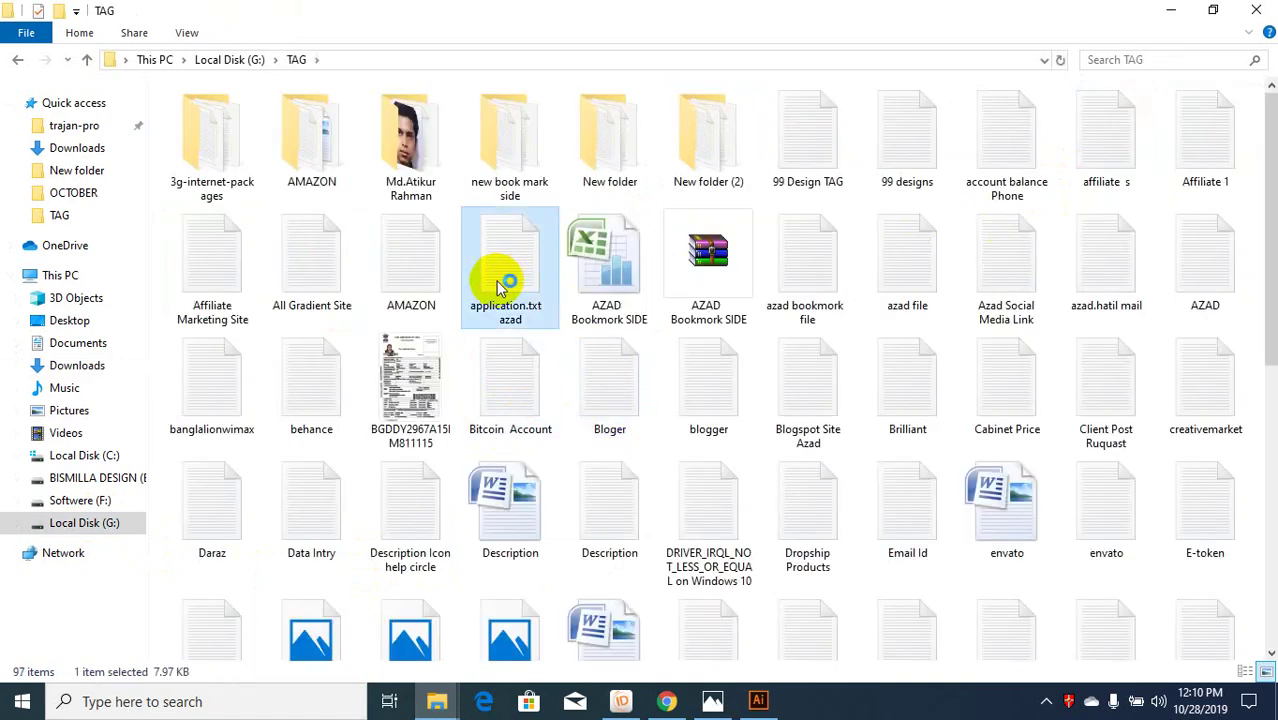
# - Copy the Professional Real Estate Logo pitch near the file's end, from "Dear Hiring Manager," through "Thank you"
pyautogui.scroll(-5, 450, 470)
pyautogui.scroll(-15, 461, 477)
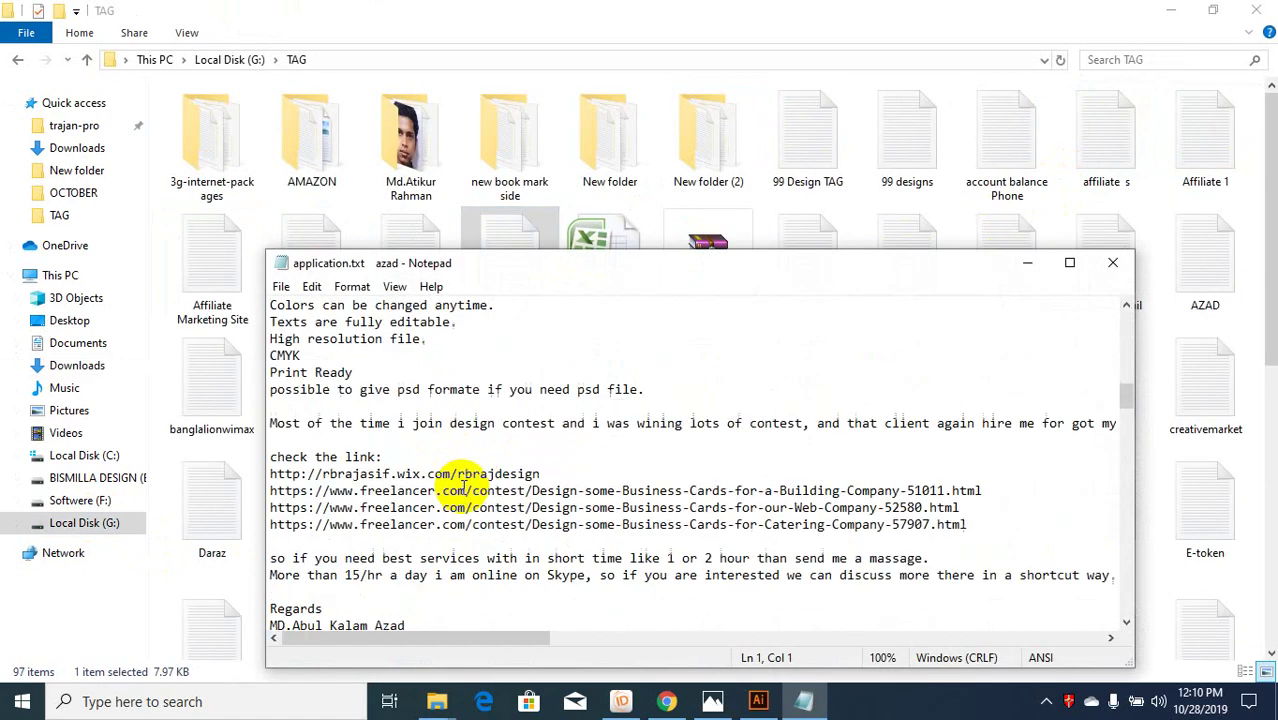
pyautogui.scroll(-10, 334, 535)
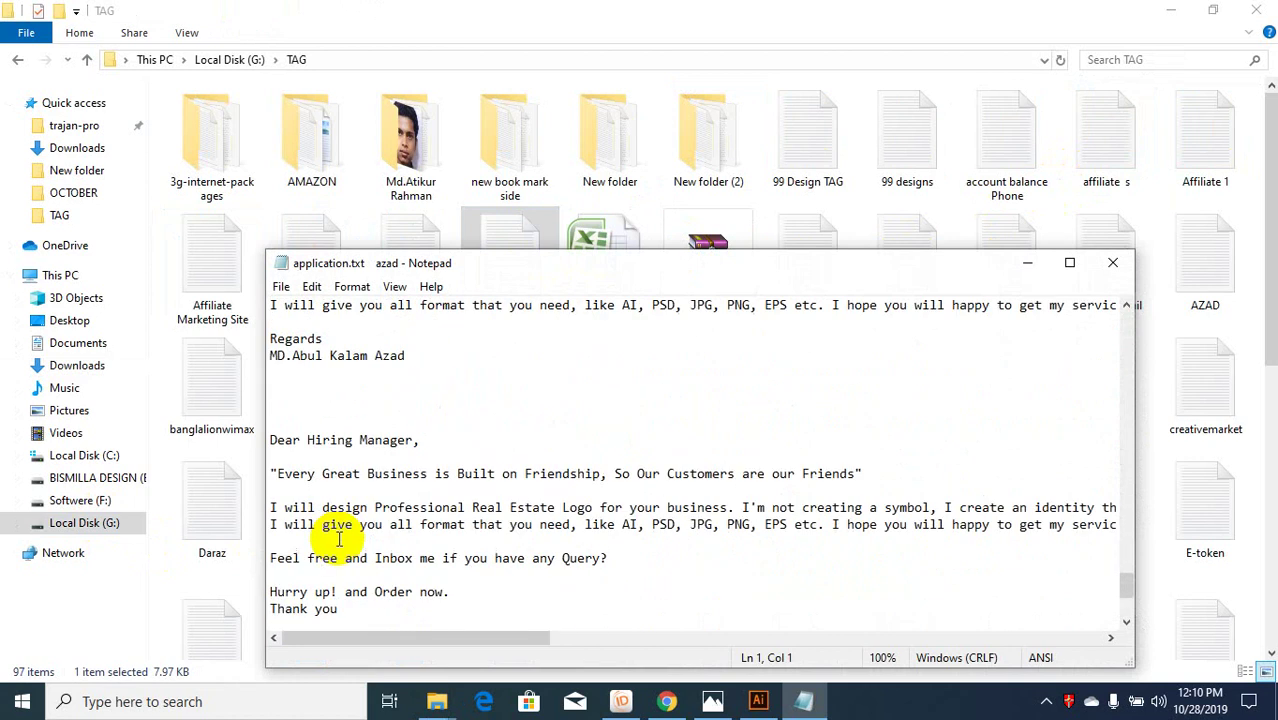
pyautogui.scroll(1, 300, 500)
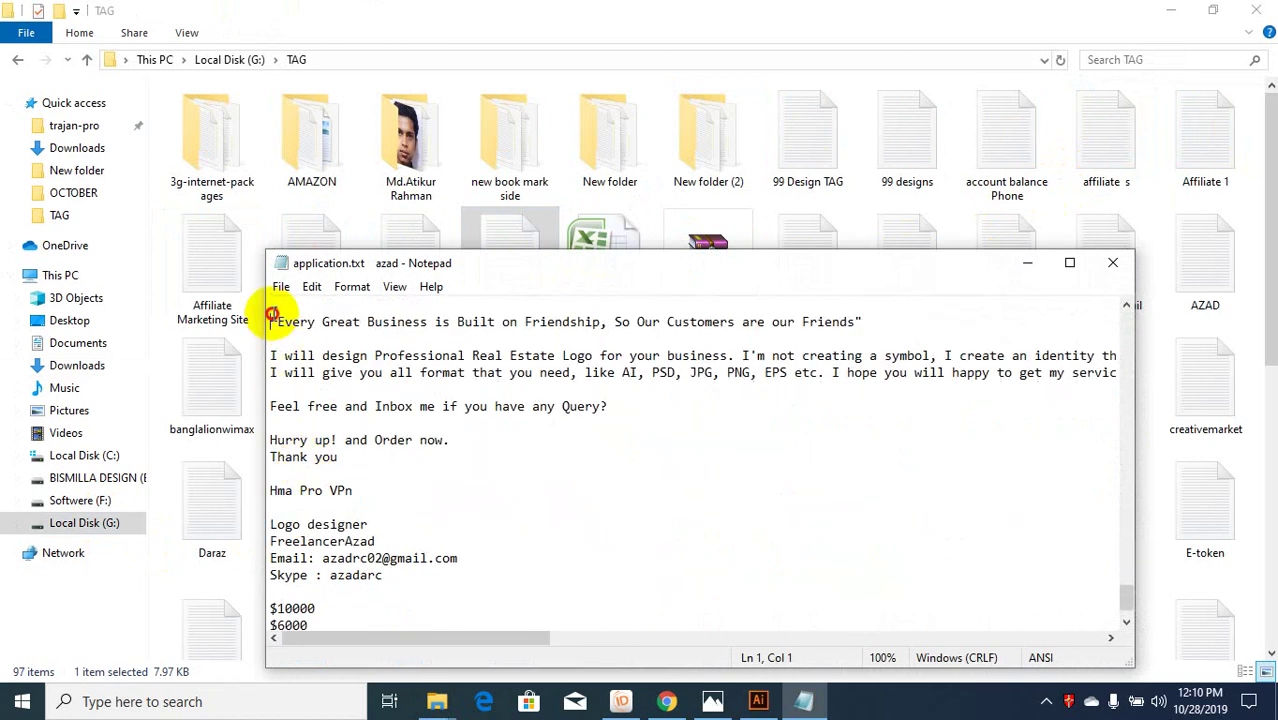
pyautogui.moveTo(271, 314); pyautogui.dragTo(394, 468)
pyautogui.scroll(1, 494, 522)
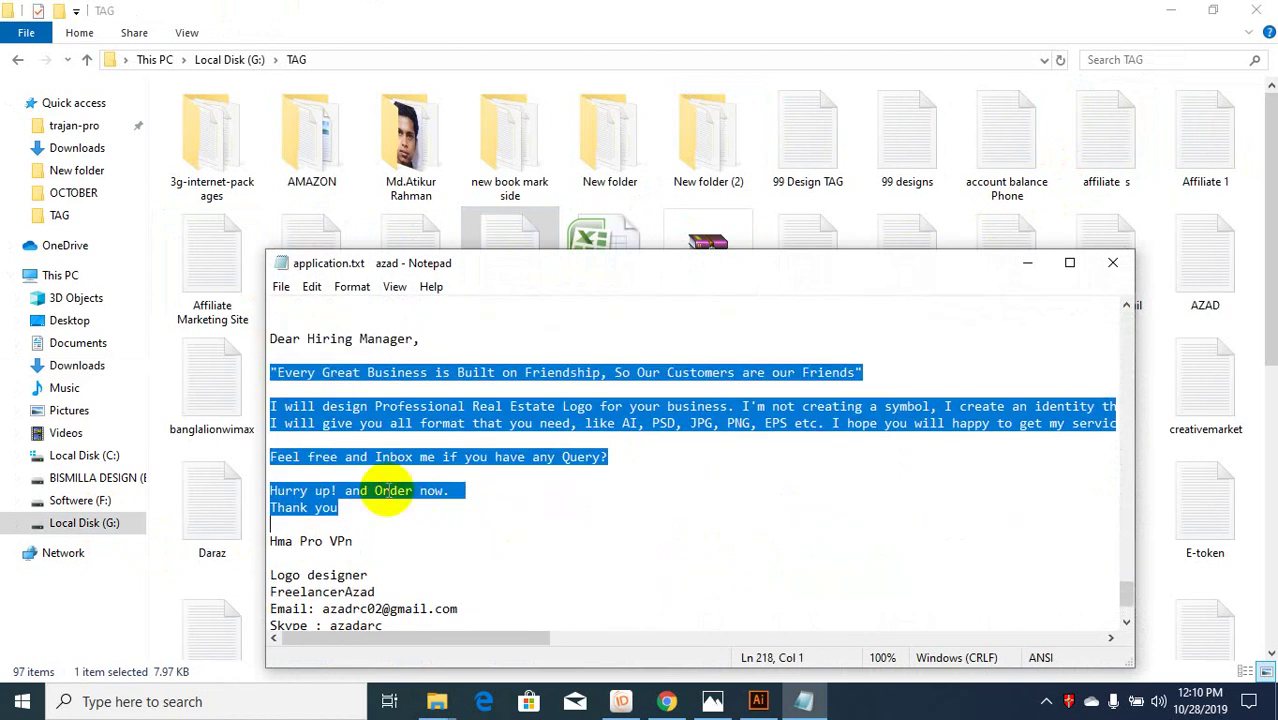
pyautogui.moveTo(277, 339); pyautogui.dragTo(347, 500)
pyautogui.click(305, 352)
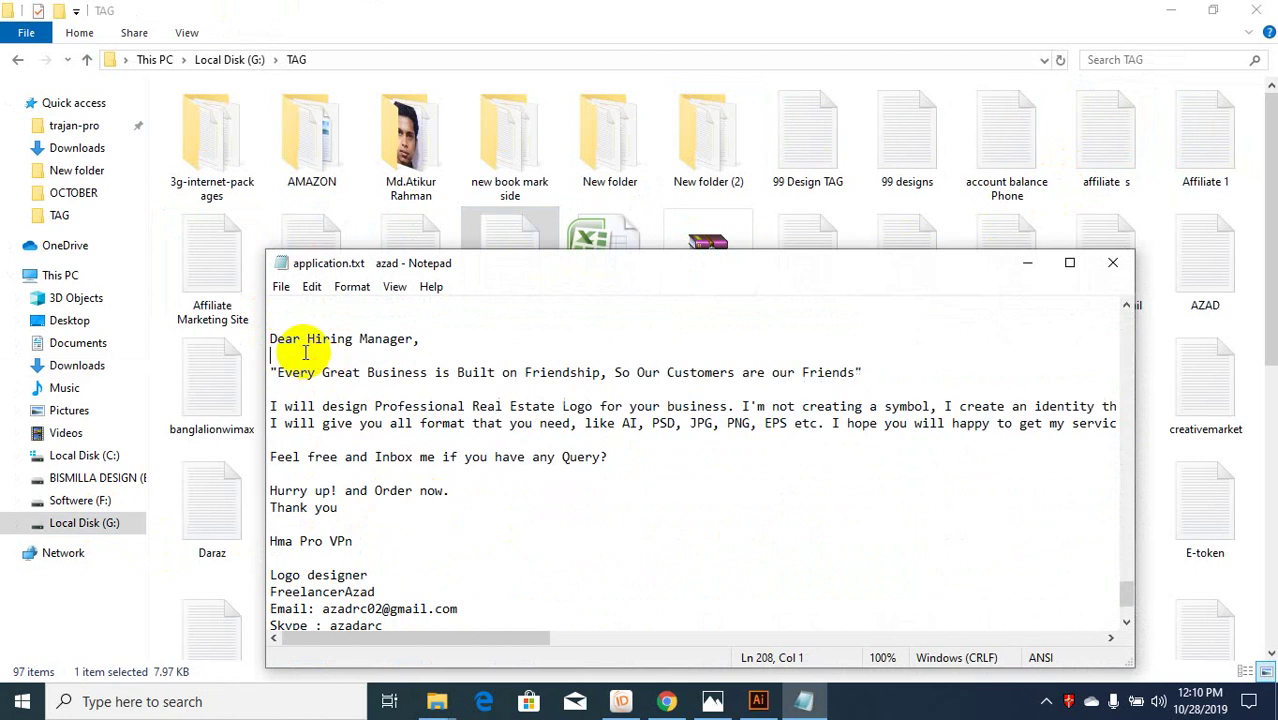
pyautogui.moveTo(266, 338); pyautogui.dragTo(218, 380)
pyautogui.moveTo(200, 338); pyautogui.dragTo(320, 527)
pyautogui.hotkey('ctrl', 'c')
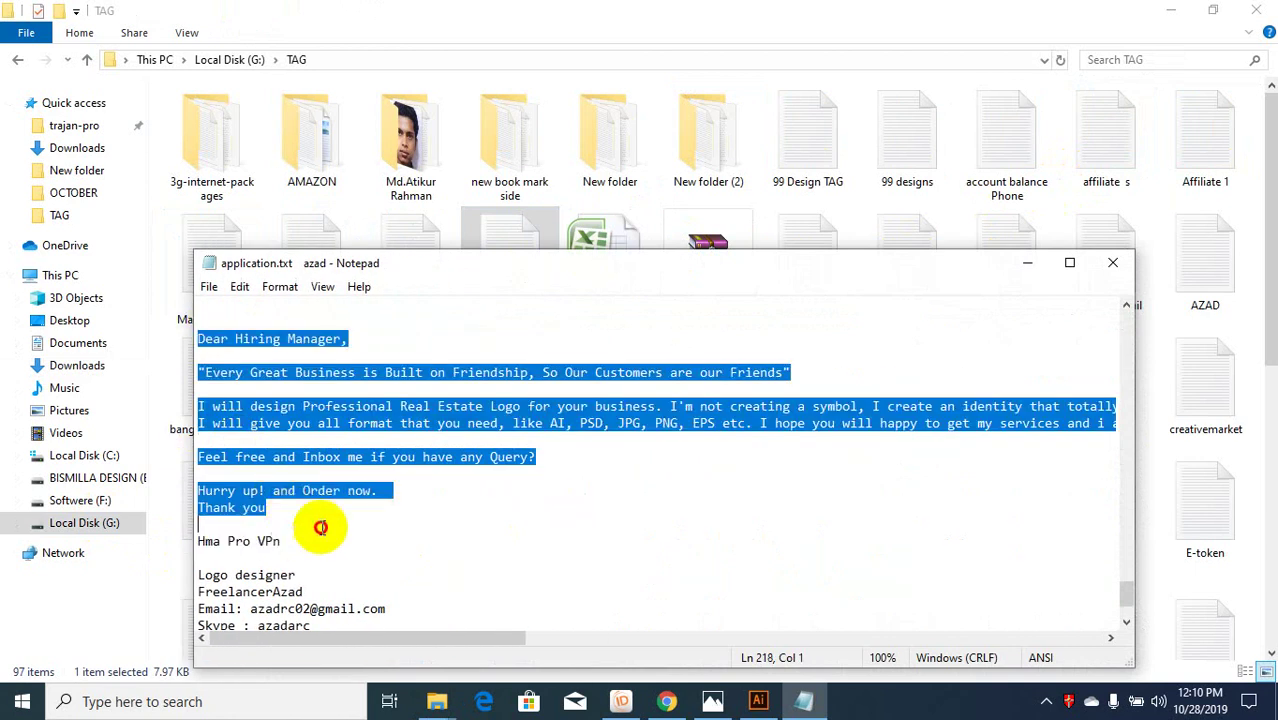
# - Return to Chrome and paste the copied pitch as the contest entry's description
pyautogui.click(713, 699)
pyautogui.click(669, 701)
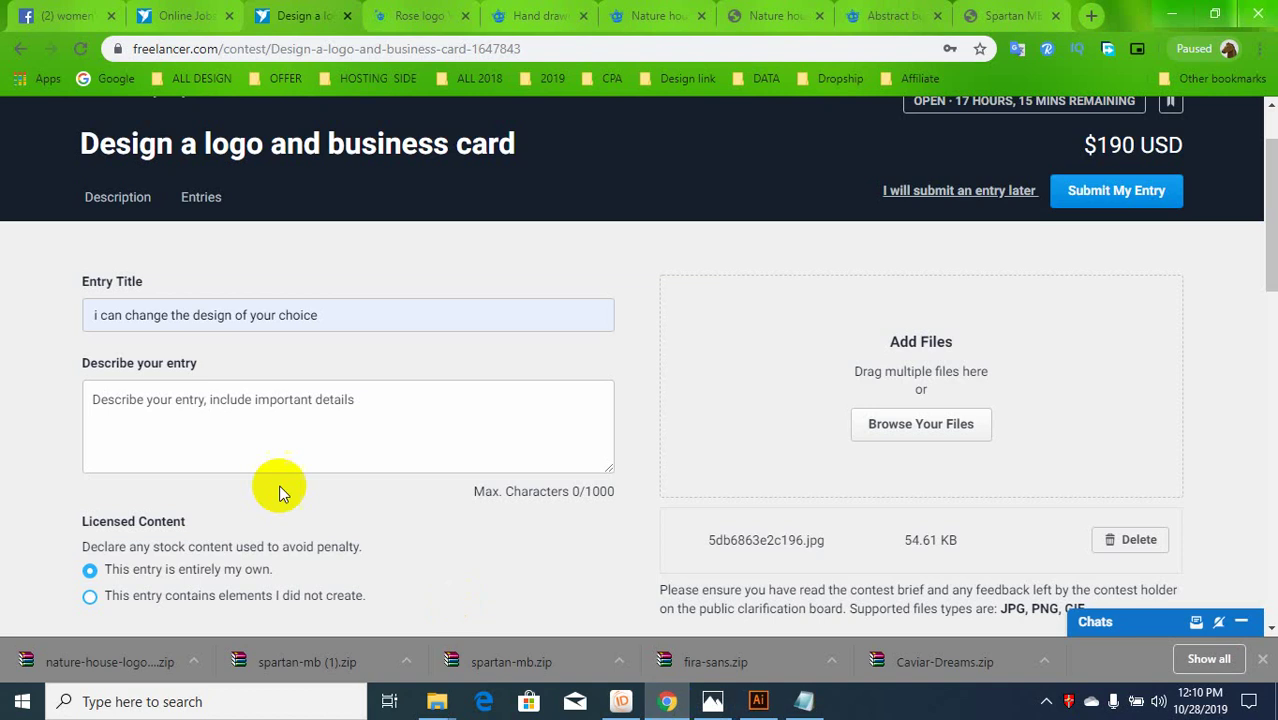
pyautogui.click(282, 432)
pyautogui.hotkey('ctrl', 'v')
# - Set the entry sell price to 190 USD and submit the contest entry without any promotion upgrades
pyautogui.scroll(-3, 662, 485)
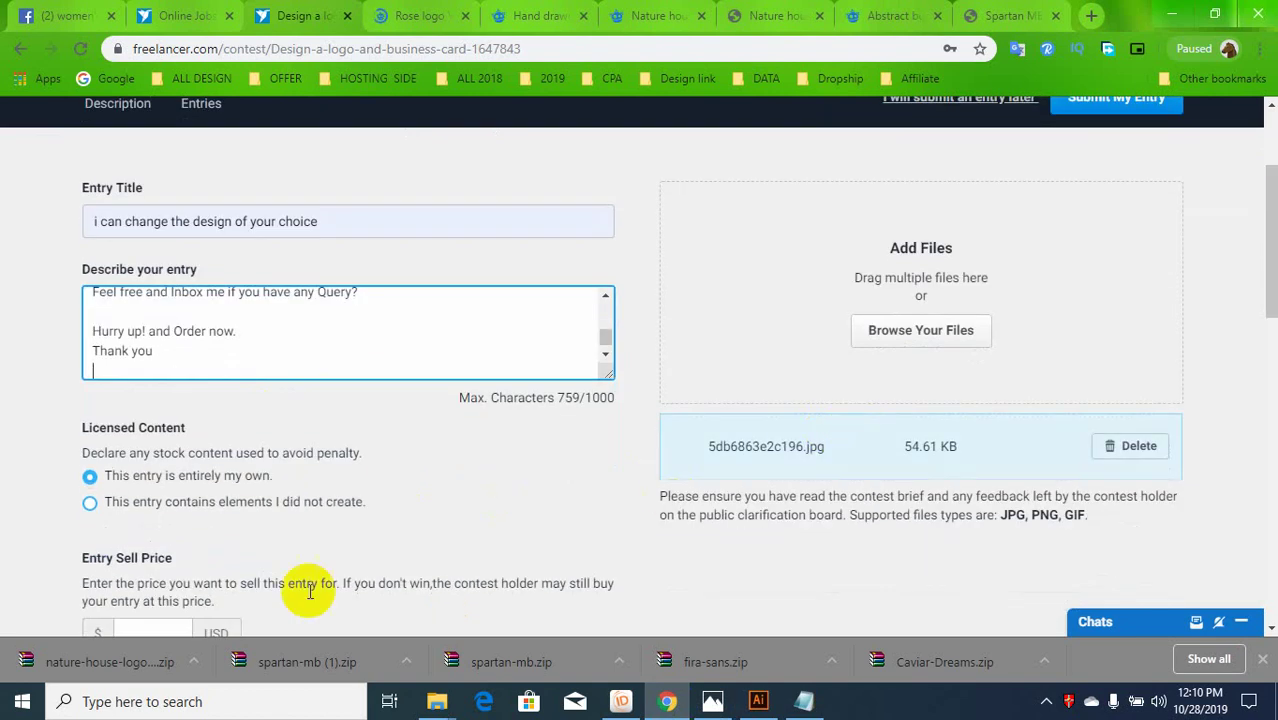
pyautogui.click(180, 456)
pyautogui.write('190')
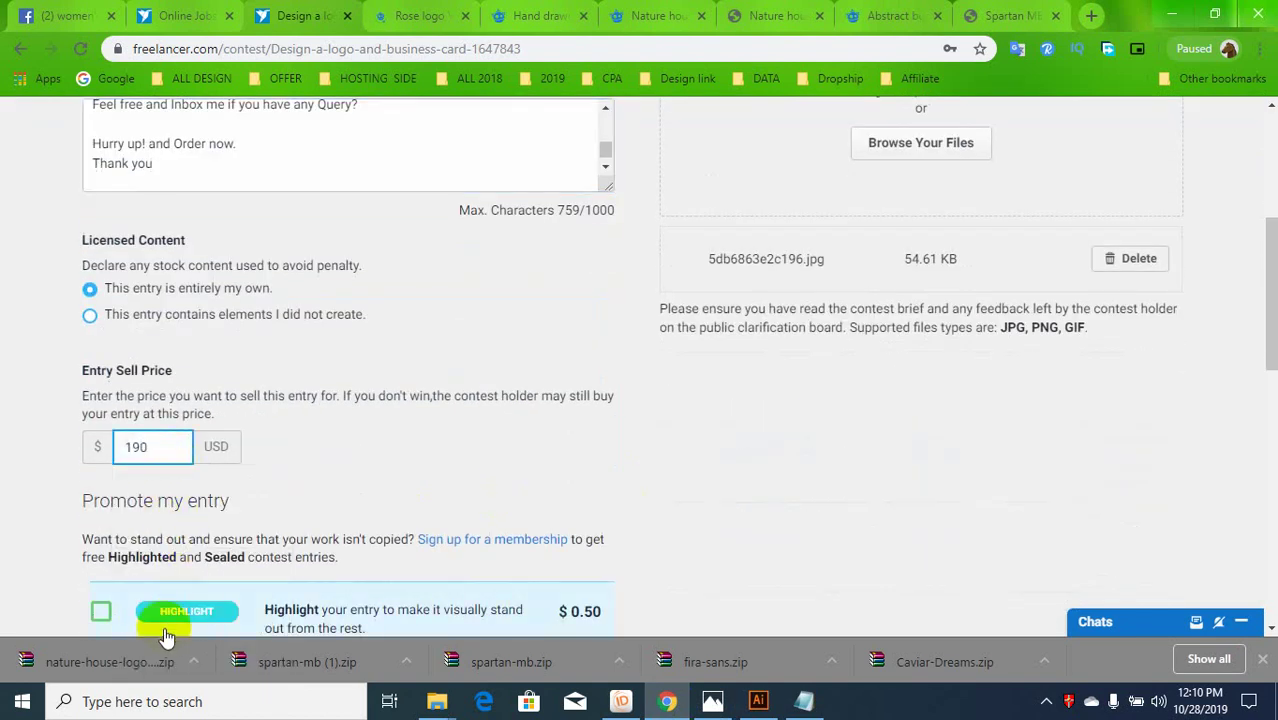
pyautogui.scroll(-3, 237, 556)
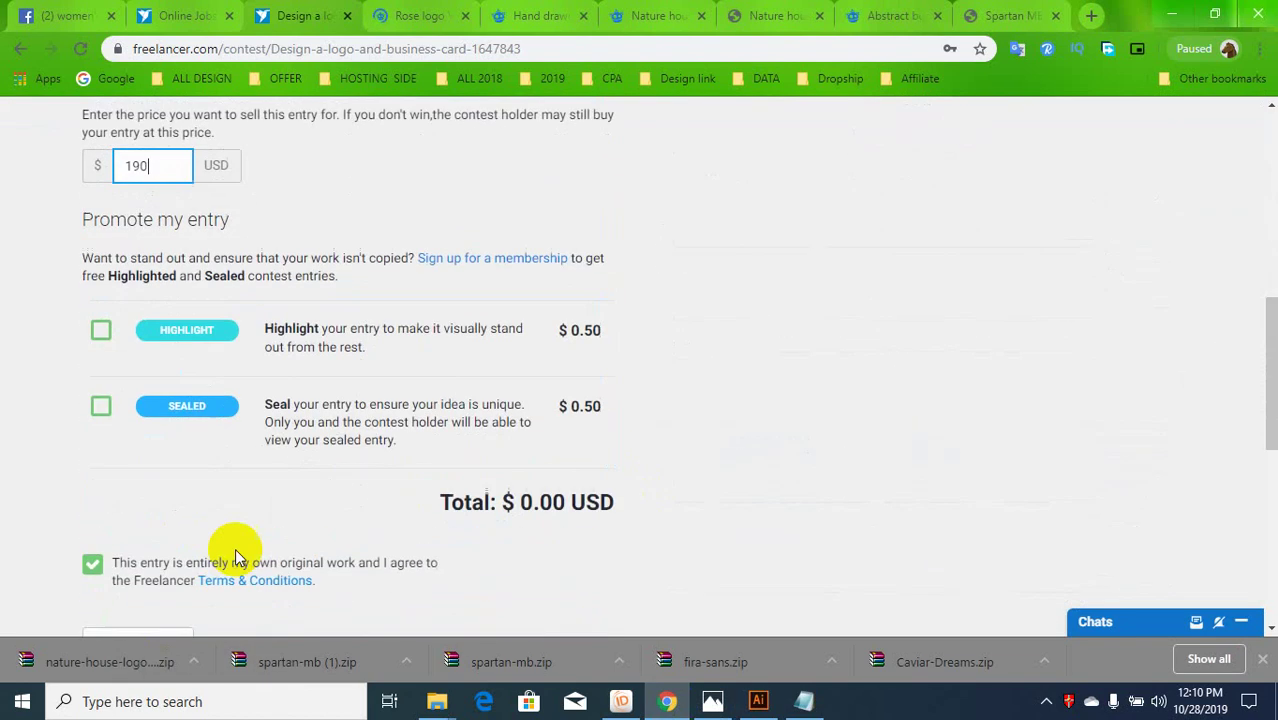
pyautogui.scroll(-2, 148, 478)
pyautogui.click(151, 466)
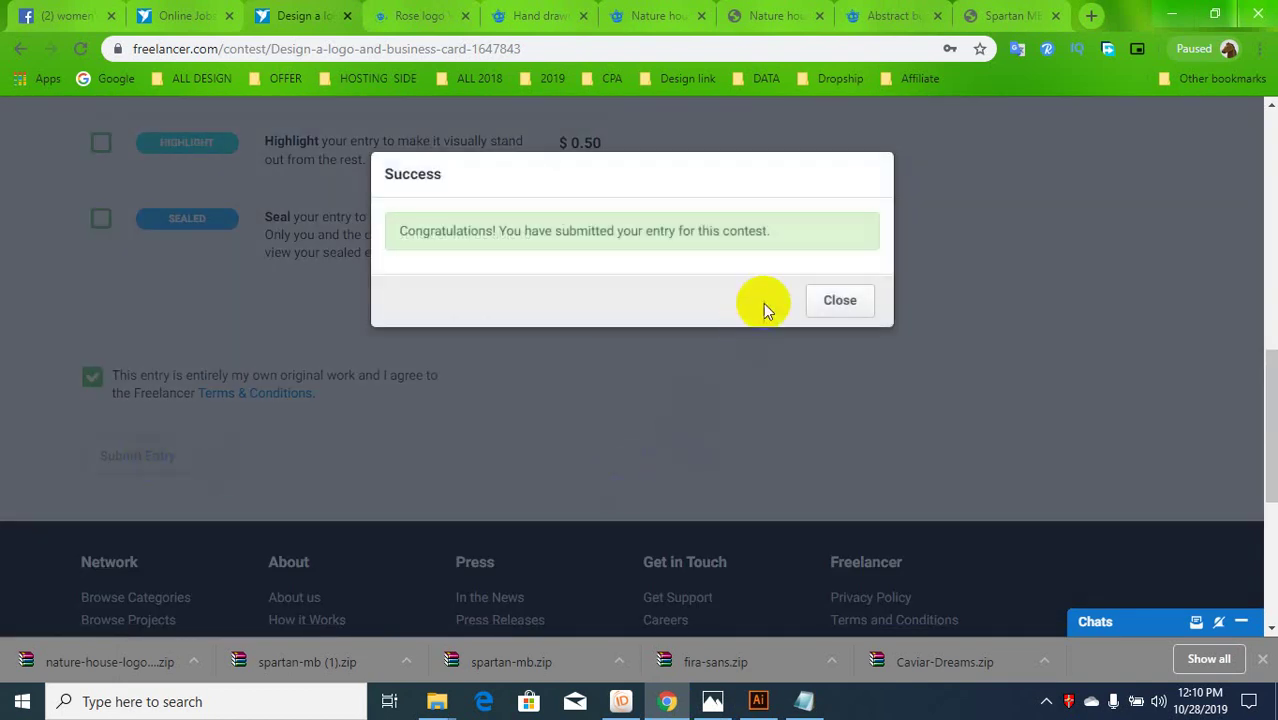
# - Start another entry for the same logo and business card contest and attach the MollyRose--1 and MollyRose--2 images
pyautogui.click(849, 308)
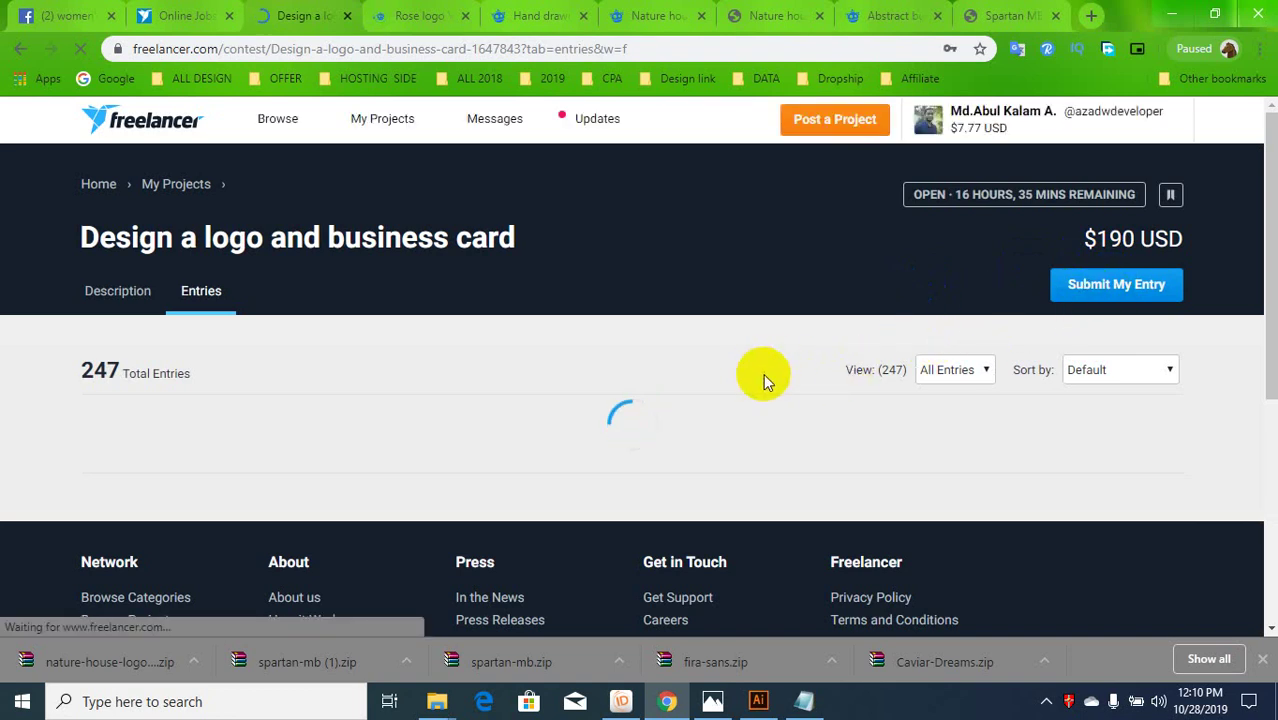
pyautogui.click(1090, 288)
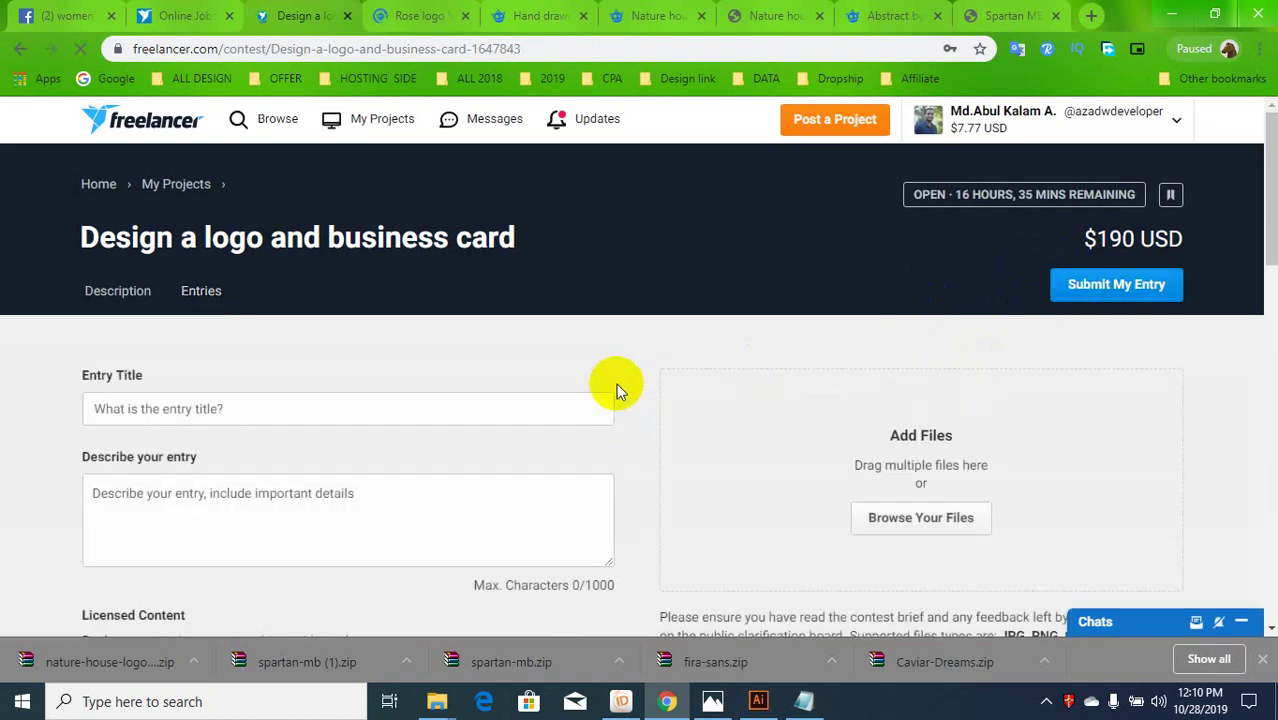
pyautogui.click(900, 522)
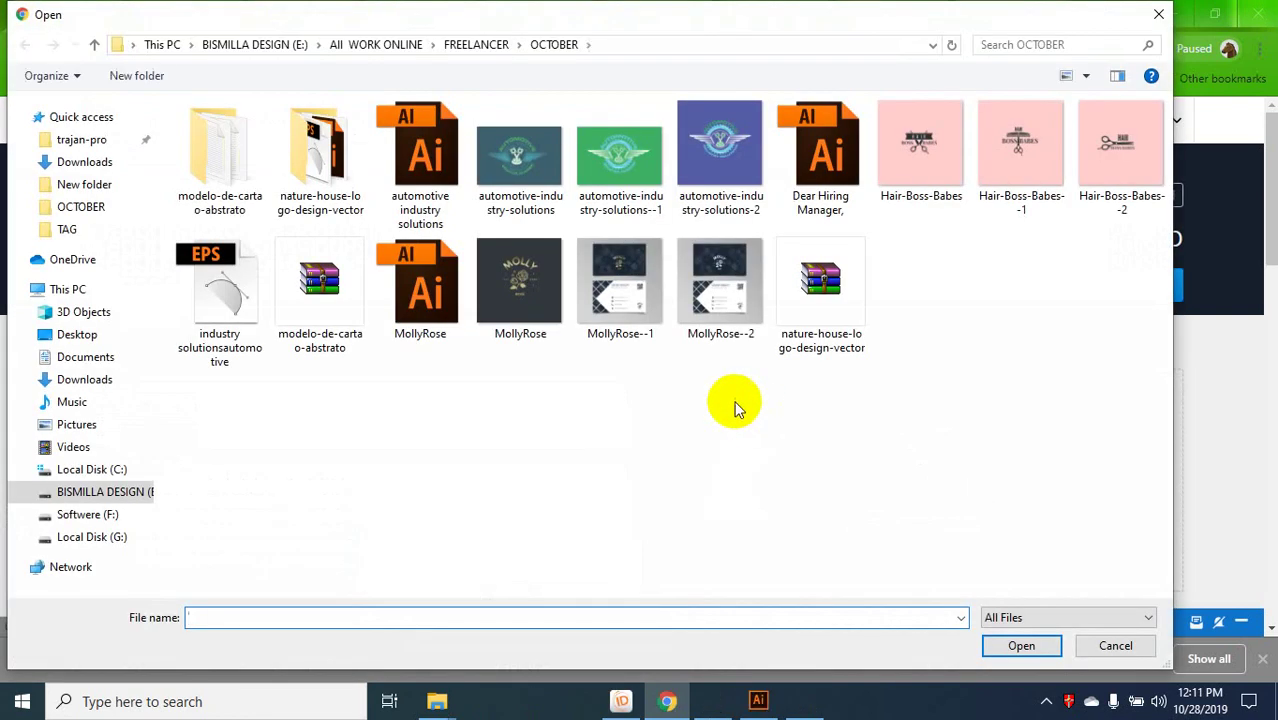
pyautogui.moveTo(734, 390); pyautogui.dragTo(606, 285)
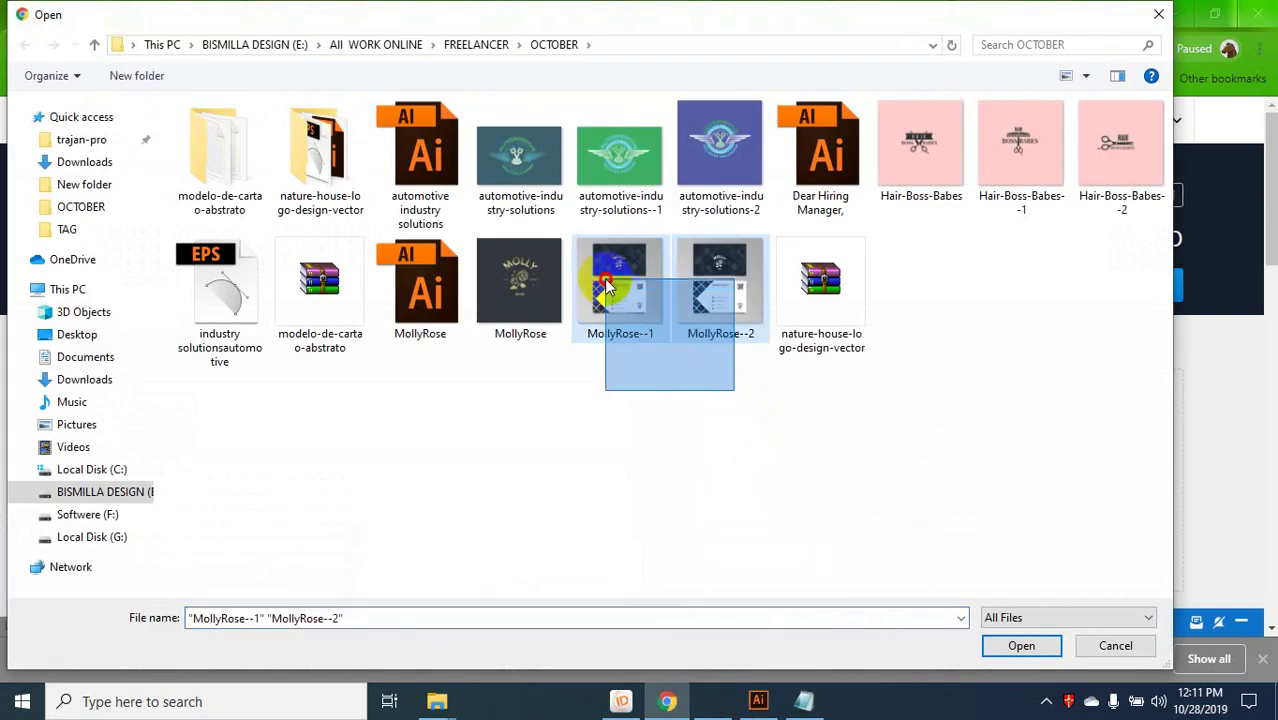
pyautogui.click(1000, 645)
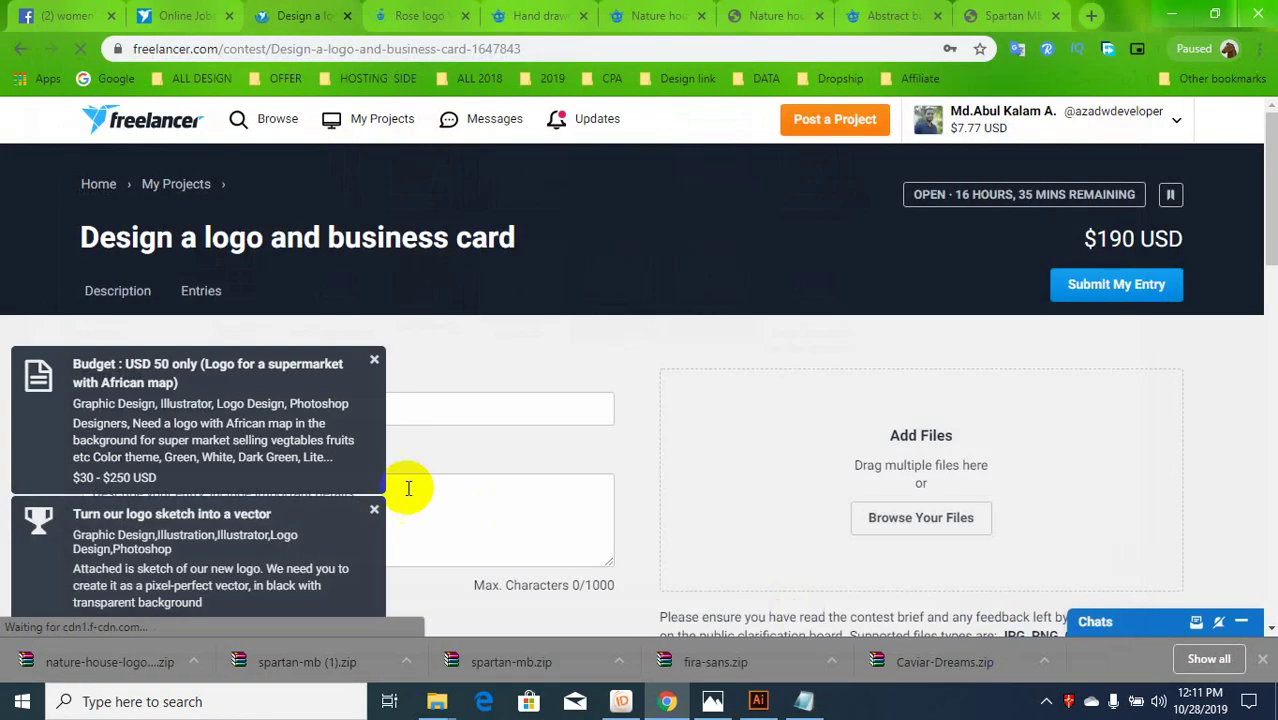
# - Paste the copied pitch as the entry's description and title the entry "i can change the design of your choice"
pyautogui.click(465, 500)
pyautogui.hotkey('ctrl', 'v')
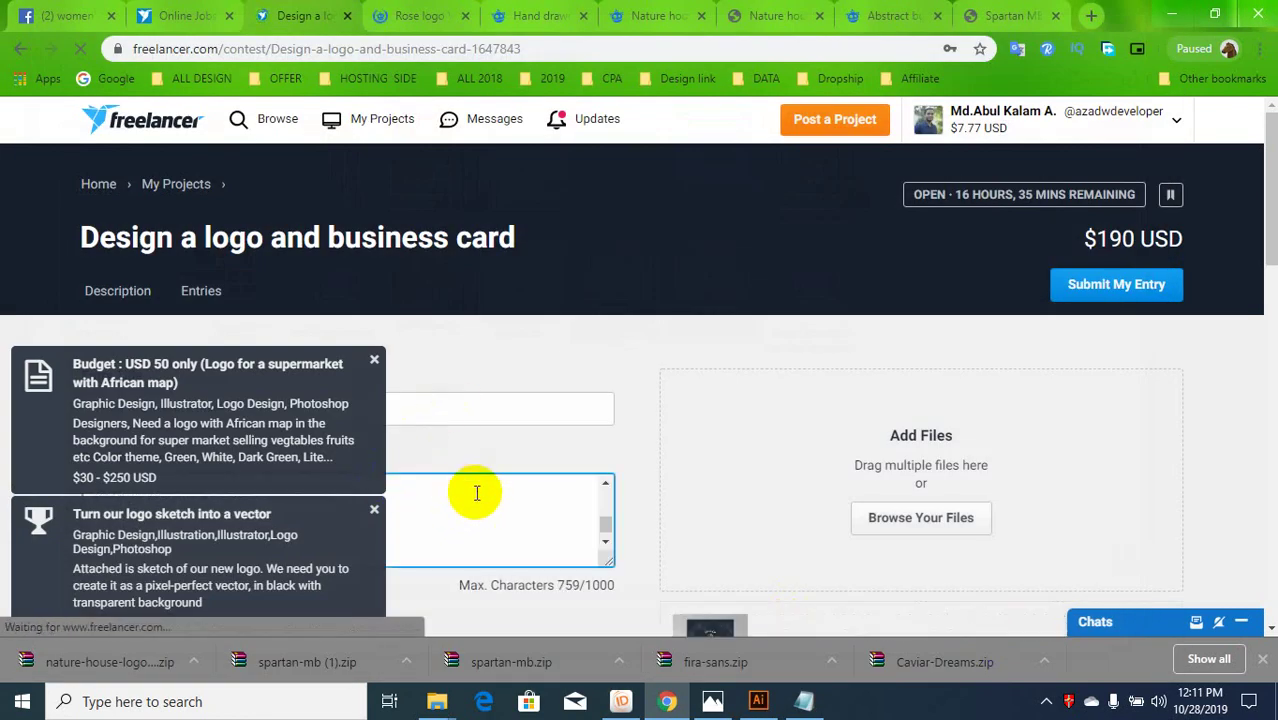
pyautogui.click(374, 359)
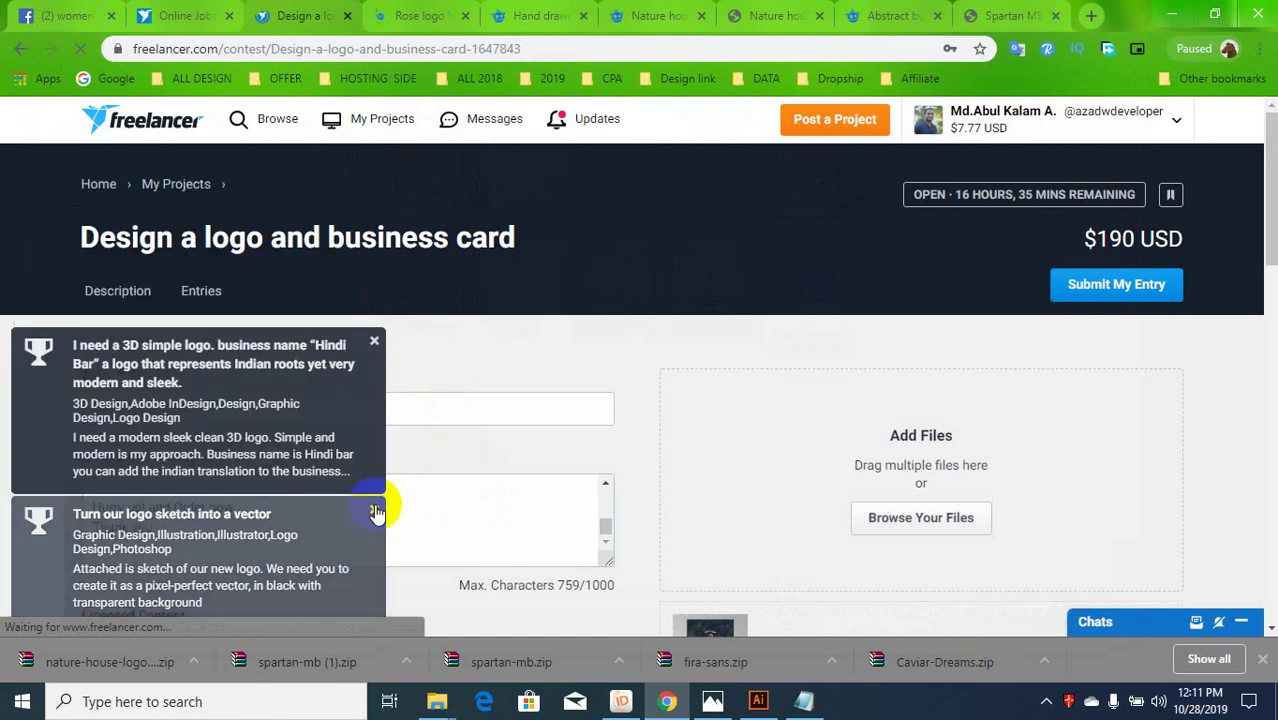
pyautogui.click(375, 512)
pyautogui.click(376, 476)
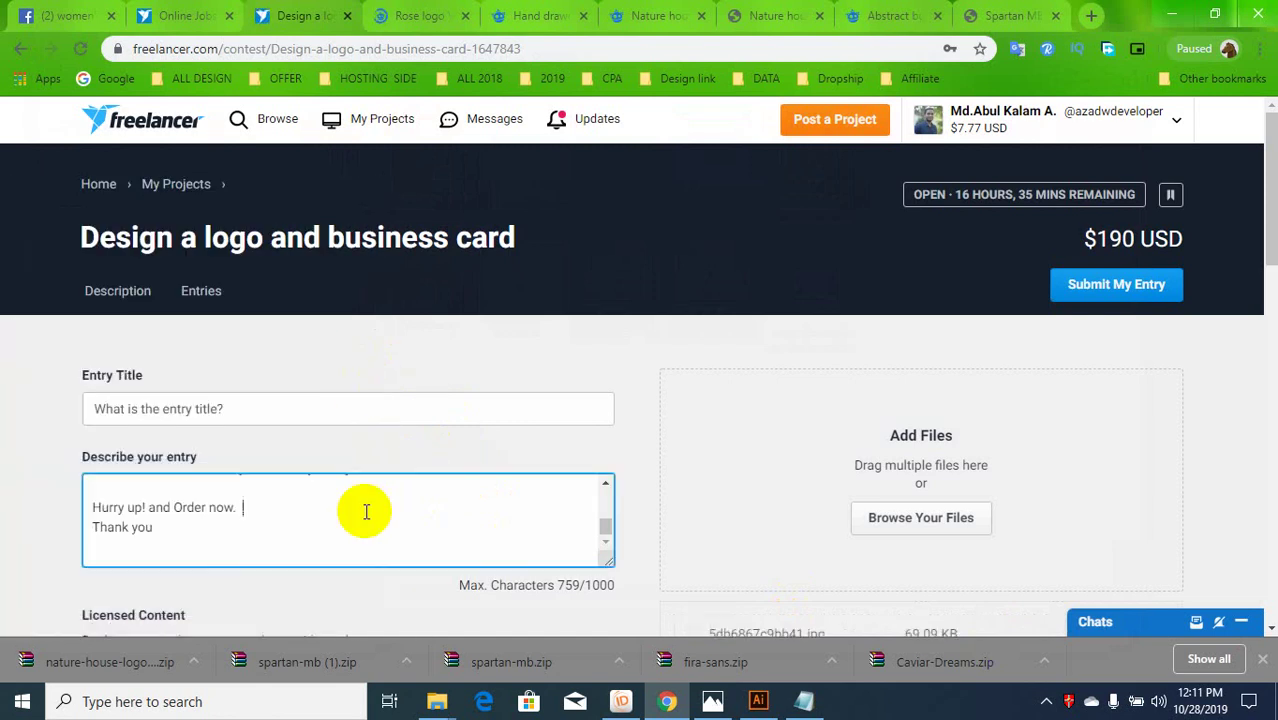
pyautogui.click(302, 417)
pyautogui.click(271, 450)
# - Set the entry sell price to 190 USD and submit the business card entry without promotion upgrades
pyautogui.scroll(-3, 660, 500)
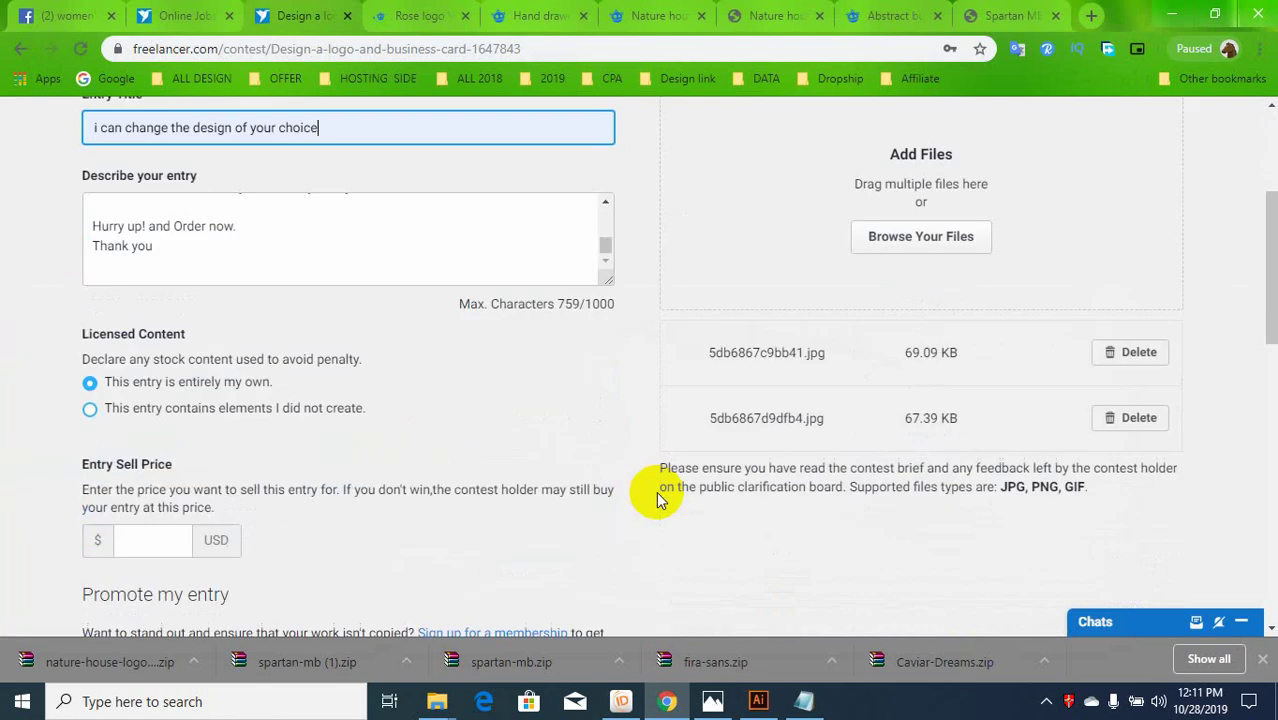
pyautogui.scroll(-3, 660, 500)
pyautogui.click(154, 262)
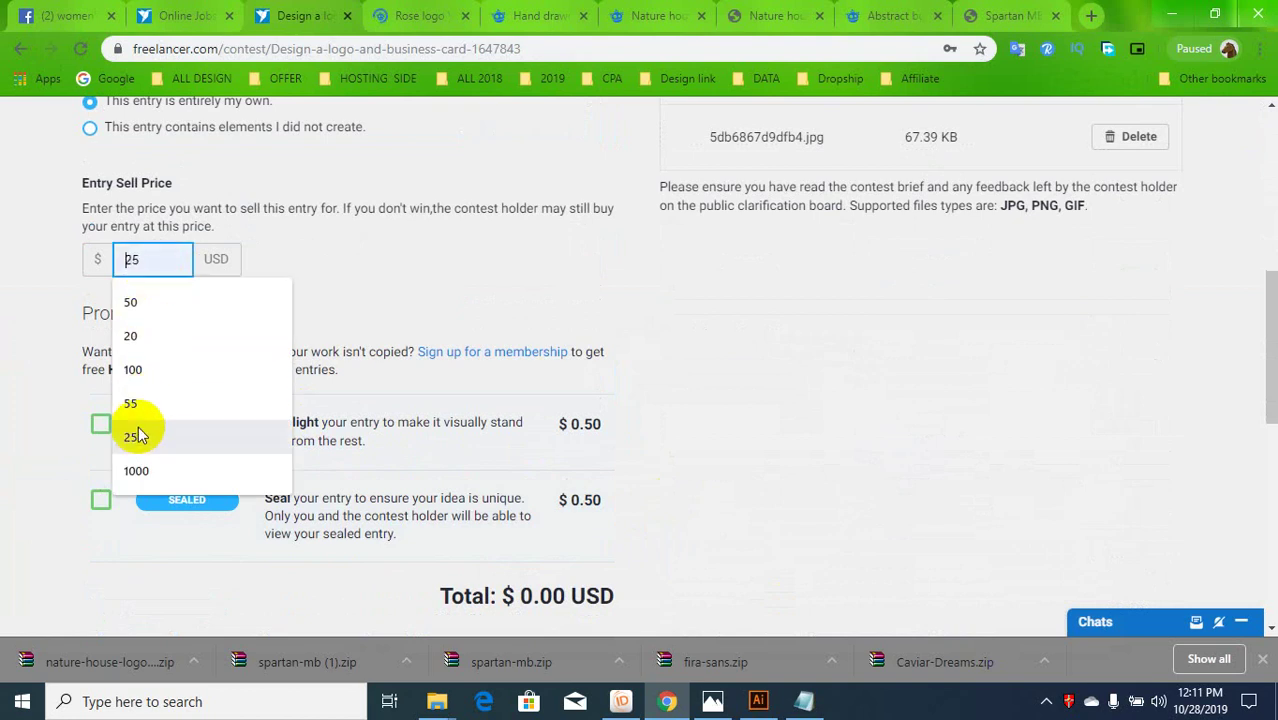
pyautogui.click(156, 256)
pyautogui.write('190')
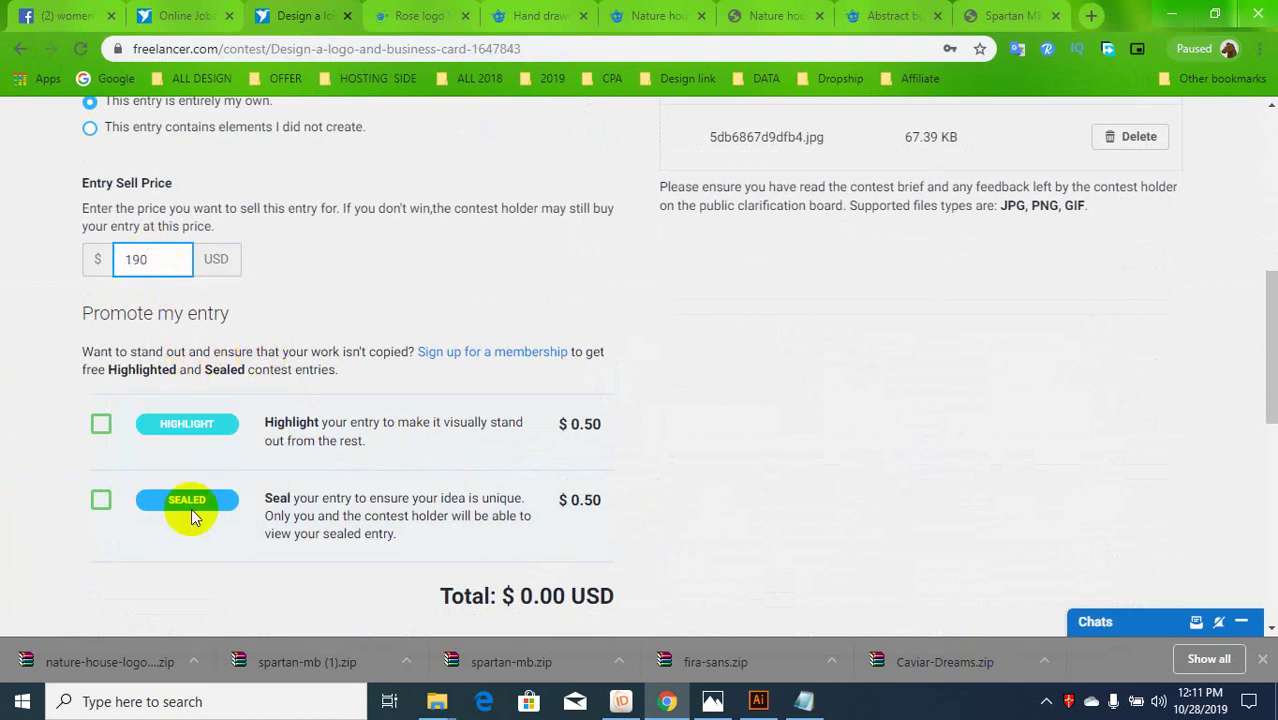
pyautogui.scroll(-4, 193, 517)
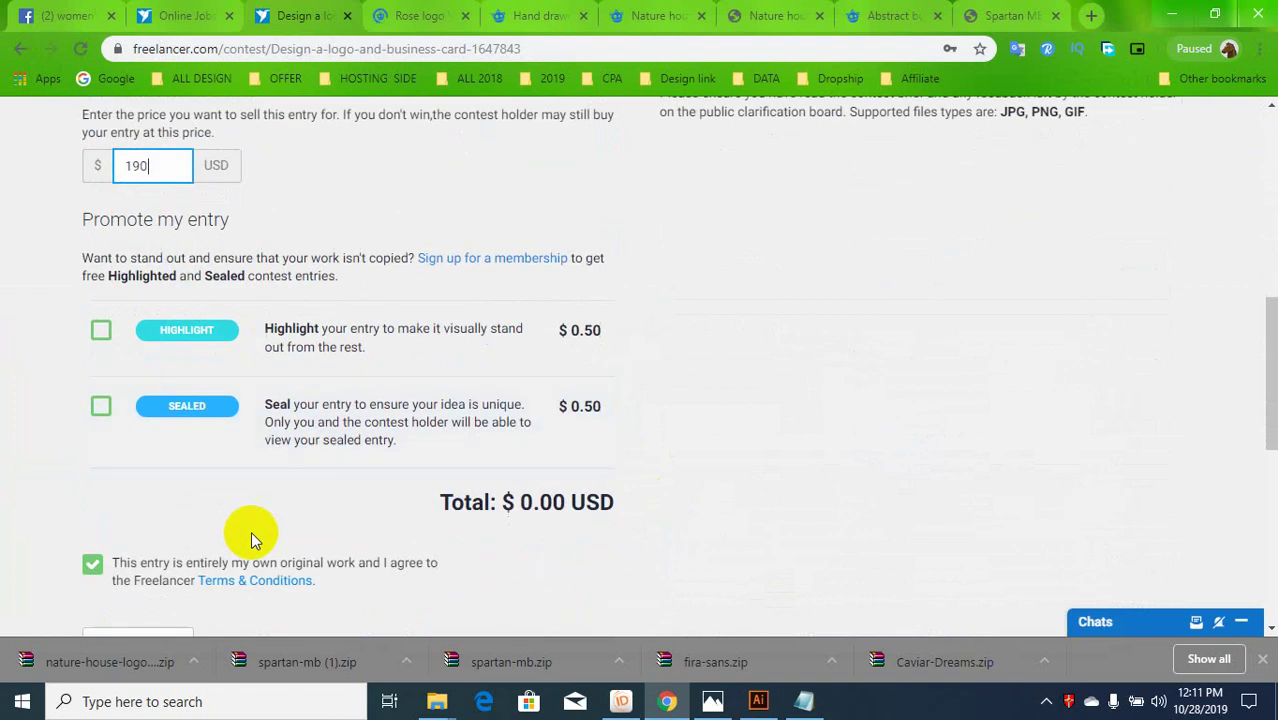
pyautogui.click(134, 368)
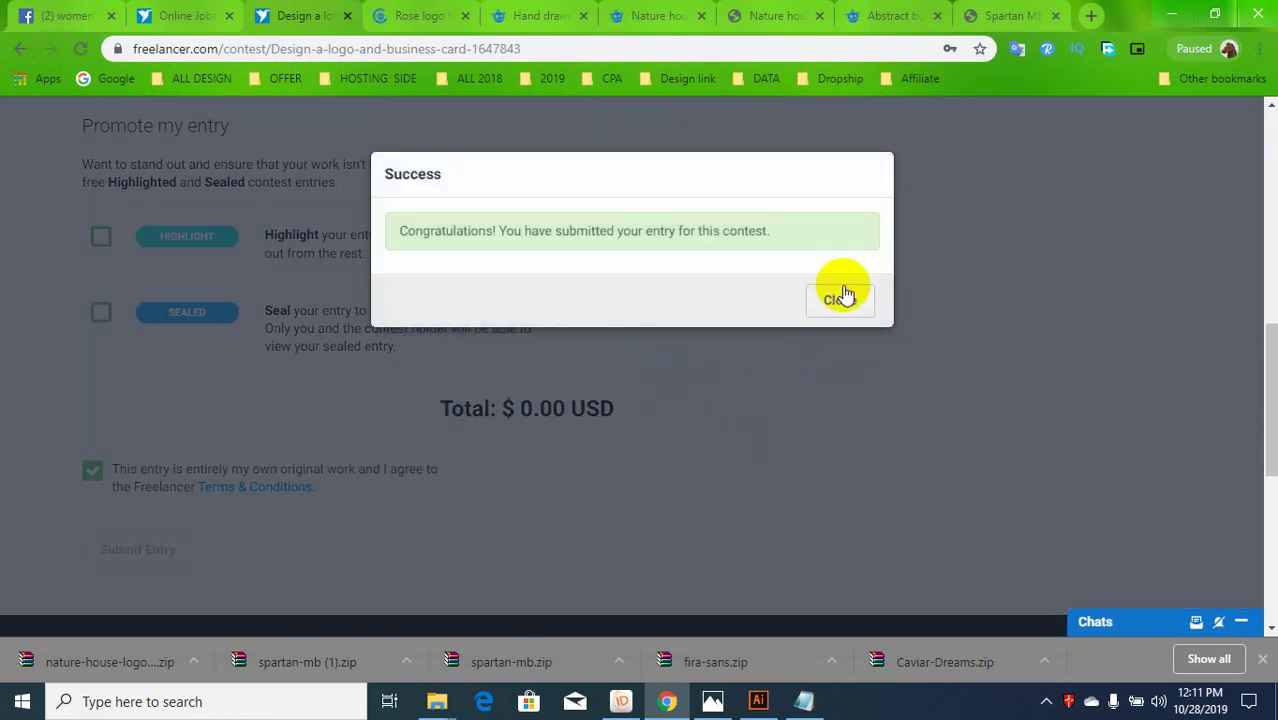
pyautogui.click(840, 303)
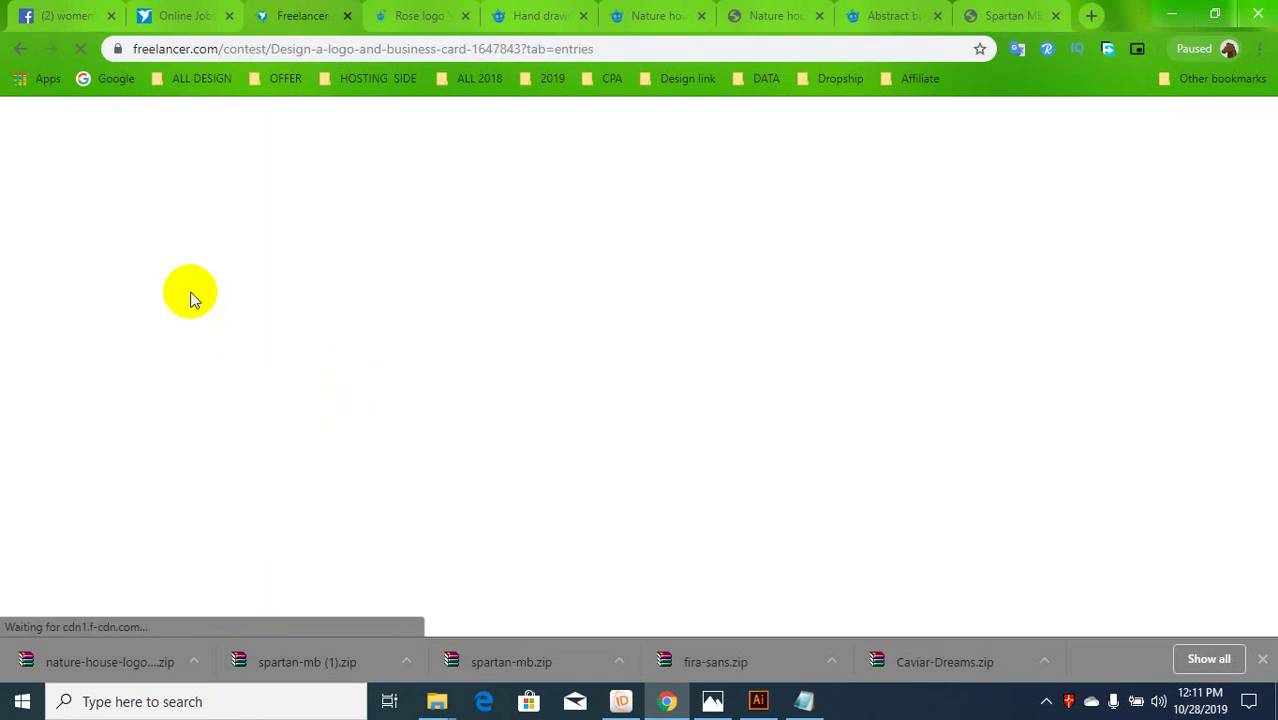
# - Look through the contest's entries list, checking the newly submitted designs and the competing MollyRose logos
pyautogui.click(212, 290)
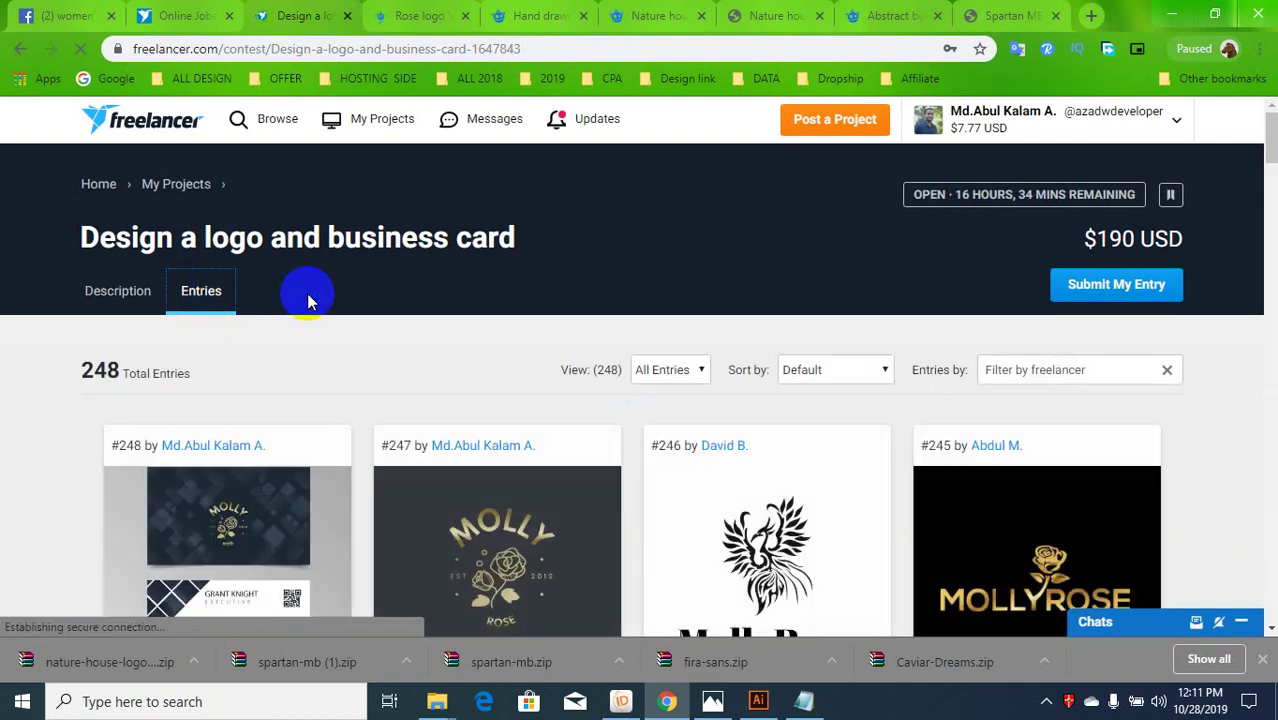
pyautogui.scroll(-2, 408, 491)
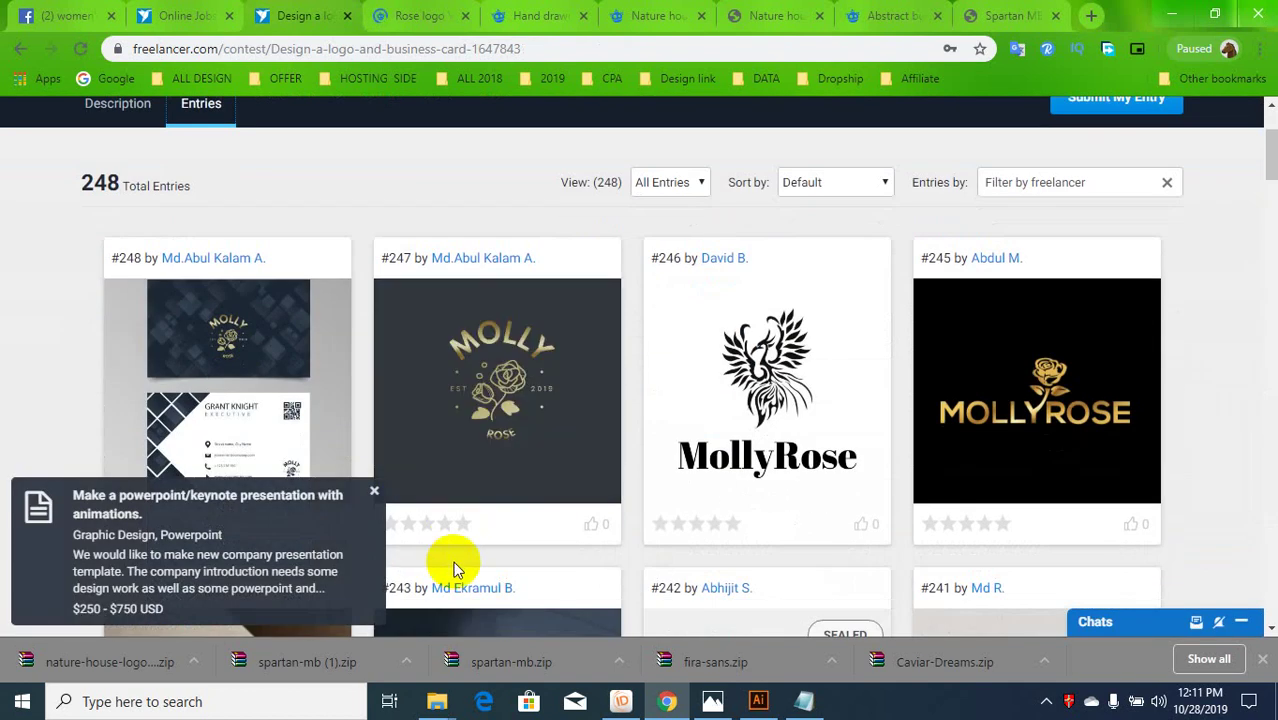
pyautogui.moveTo(518, 497)
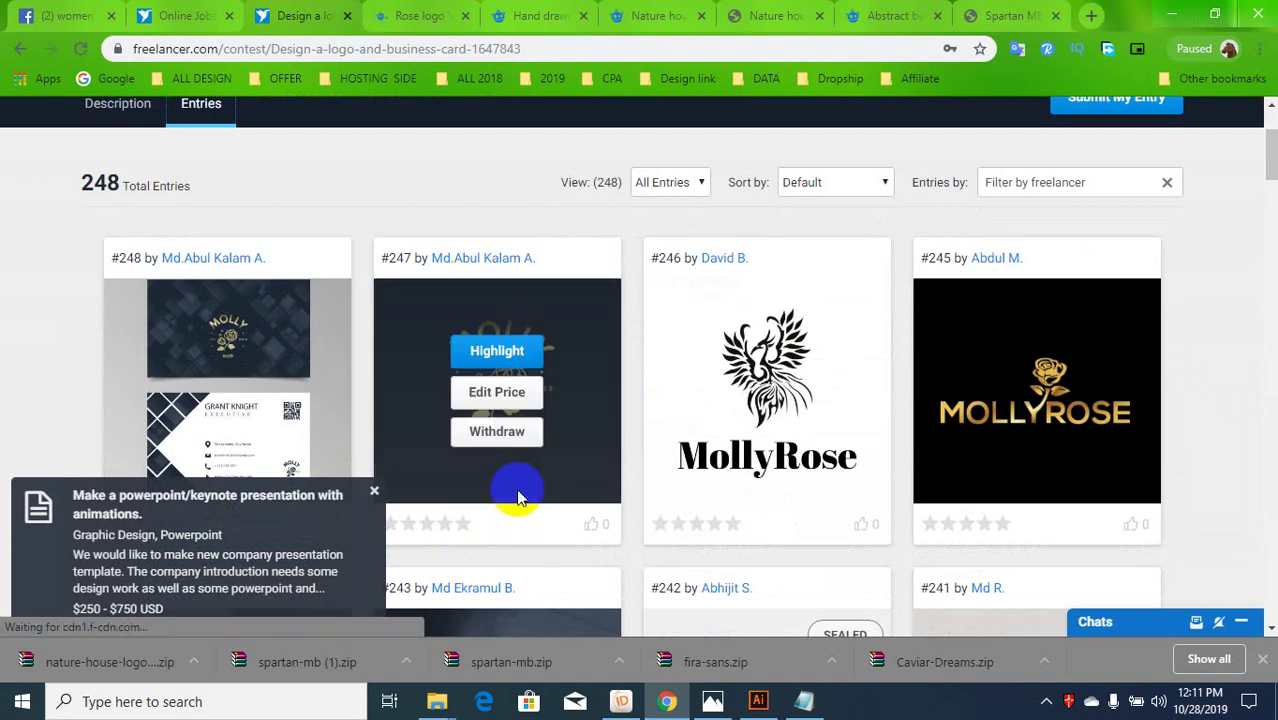
pyautogui.scroll(-1, 531, 490)
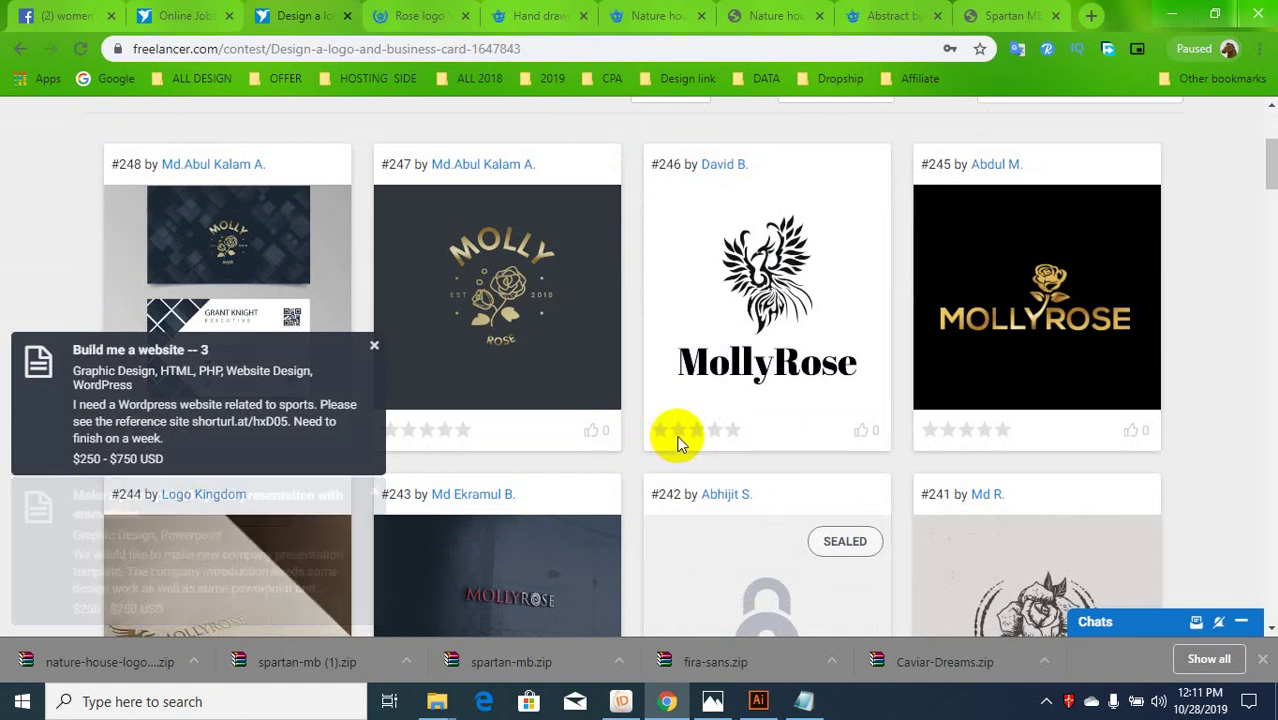
pyautogui.scroll(-2, 645, 435)
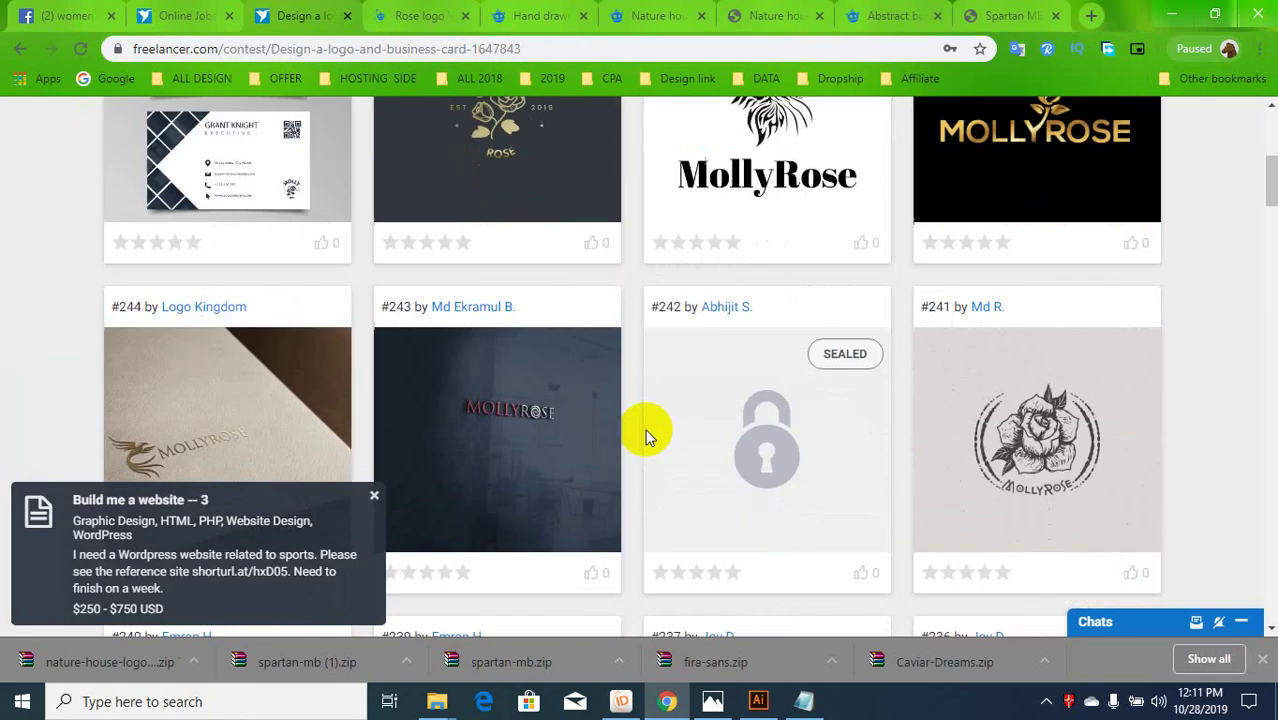
pyautogui.scroll(-2, 605, 447)
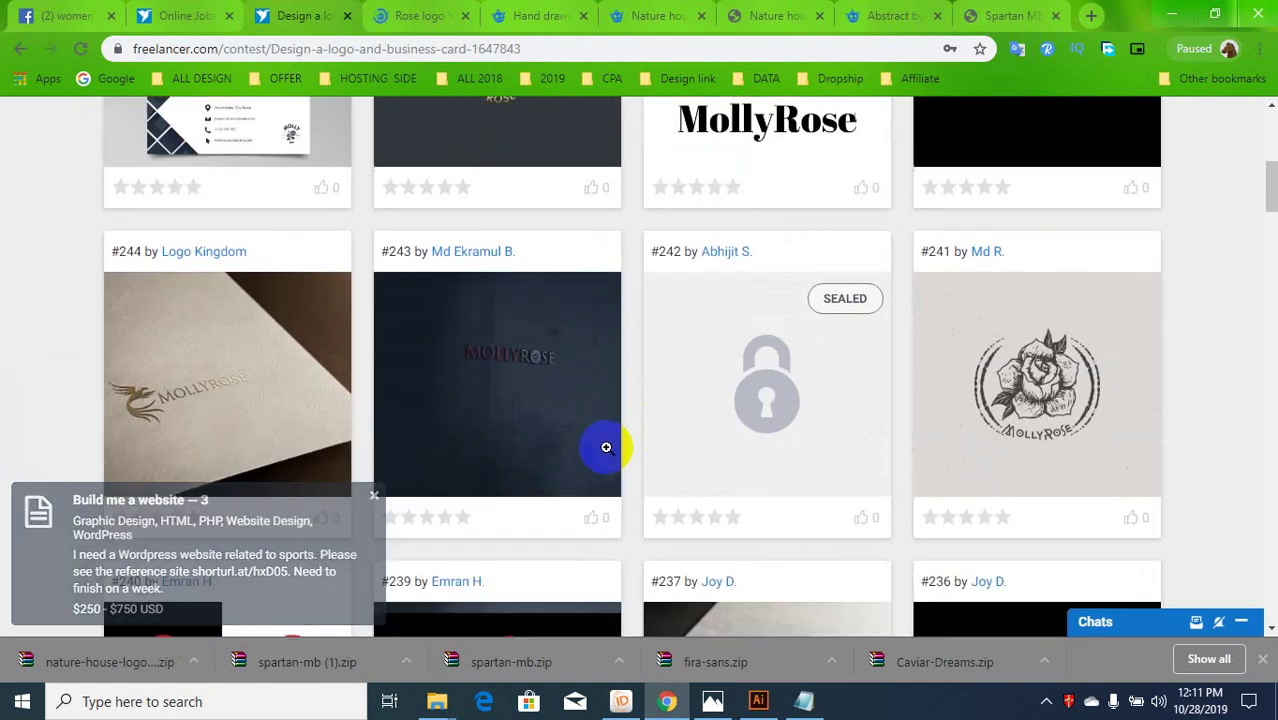
pyautogui.scroll(-1, 607, 455)
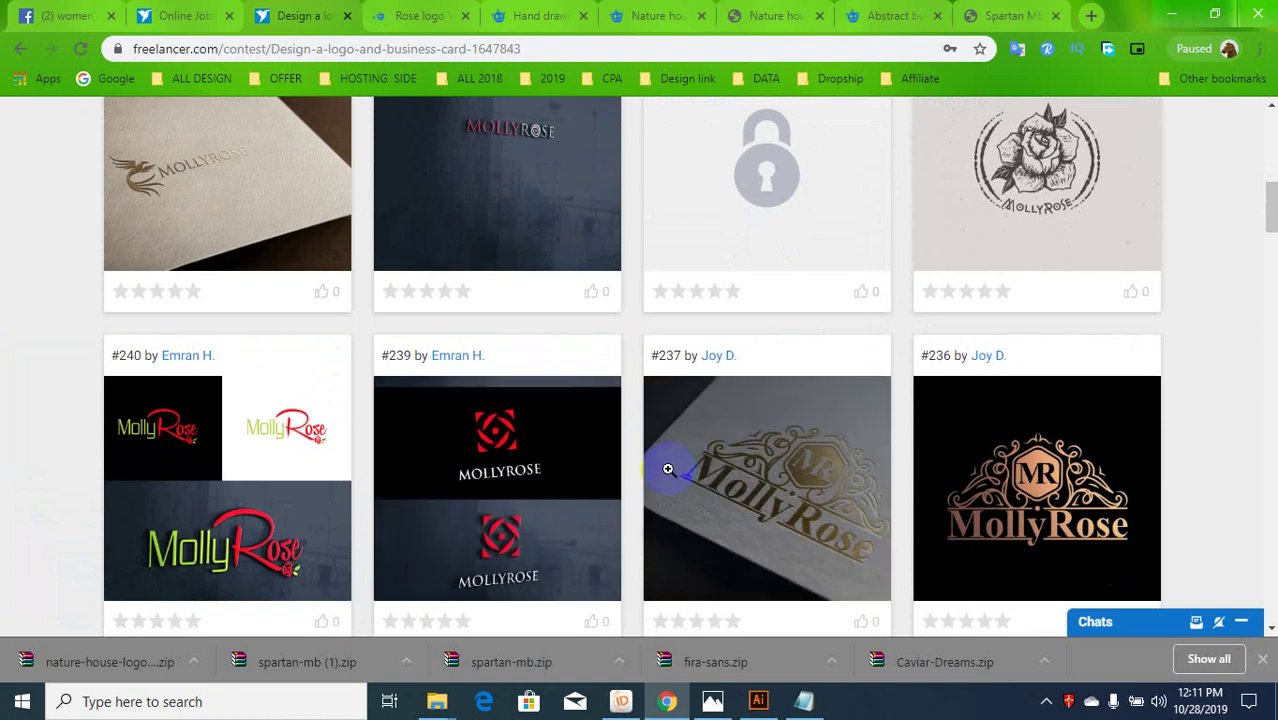
pyautogui.scroll(-4, 668, 469)
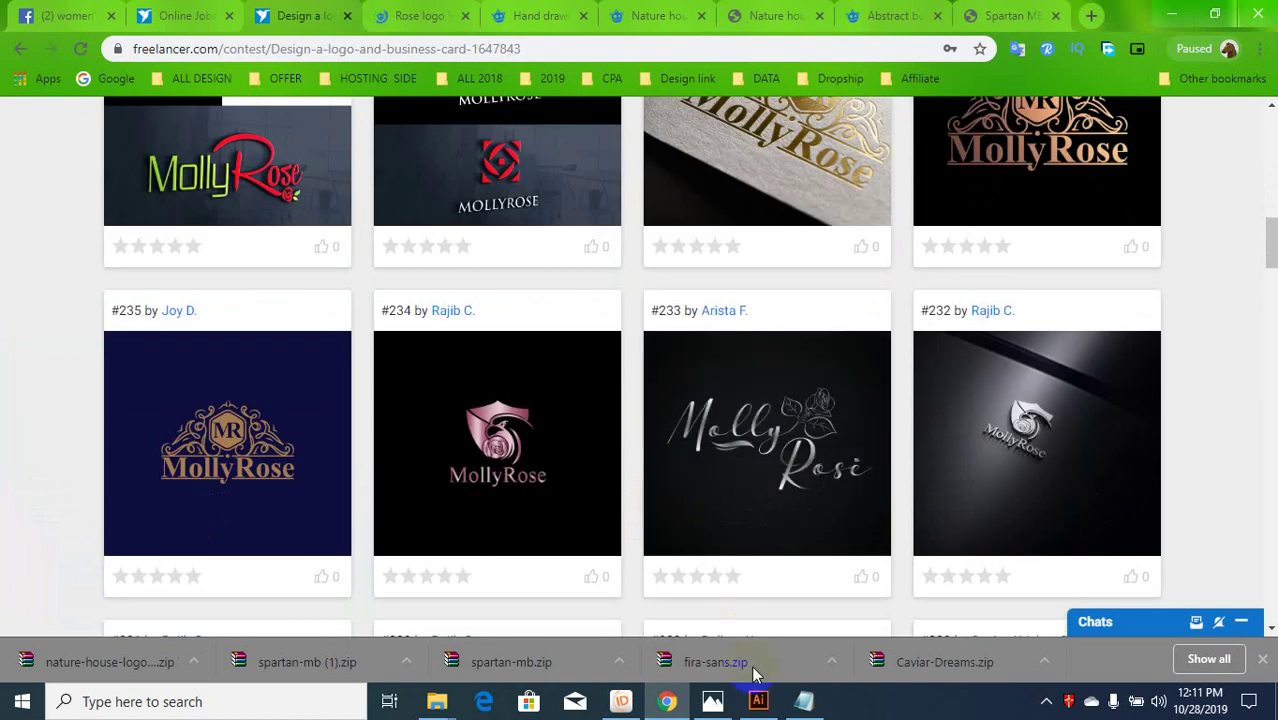
# - Switch to Illustrator and bring up the MollyRose.ai document
pyautogui.click(758, 701)
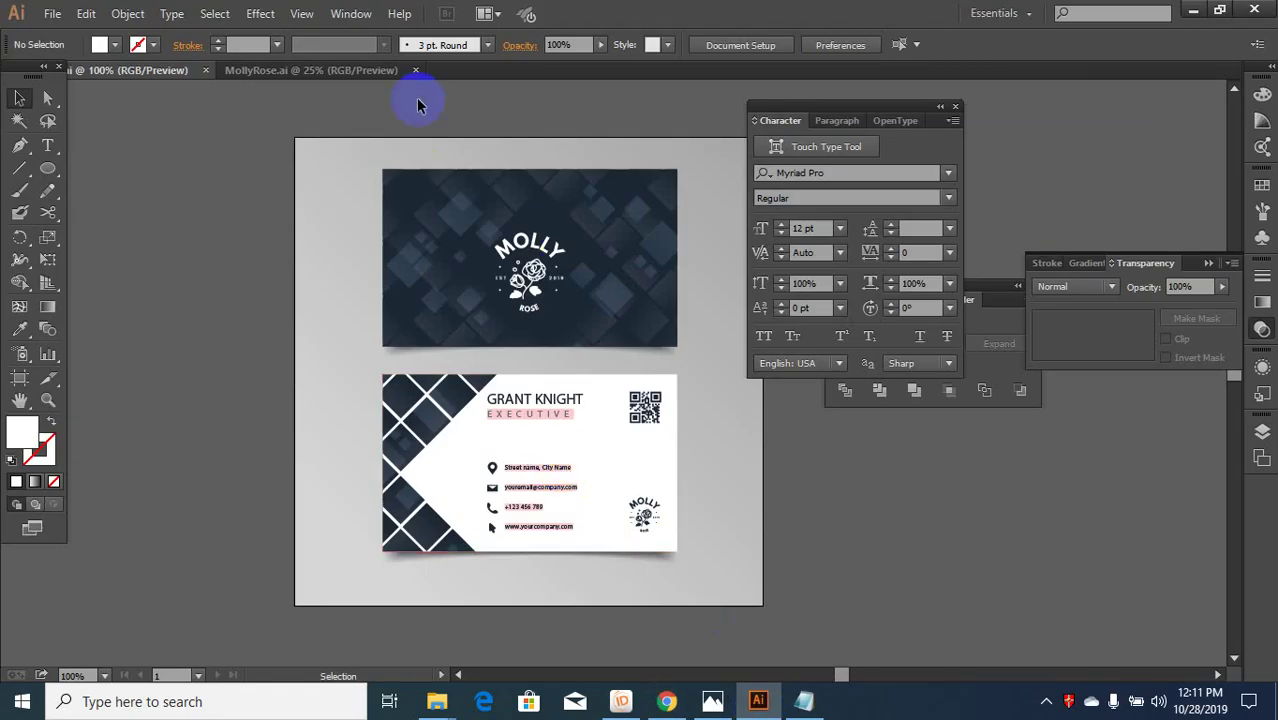
pyautogui.click(335, 72)
# - Try to move the gold logo off the artboard to its right, and undo the move
pyautogui.click(380, 310)
pyautogui.click(473, 323)
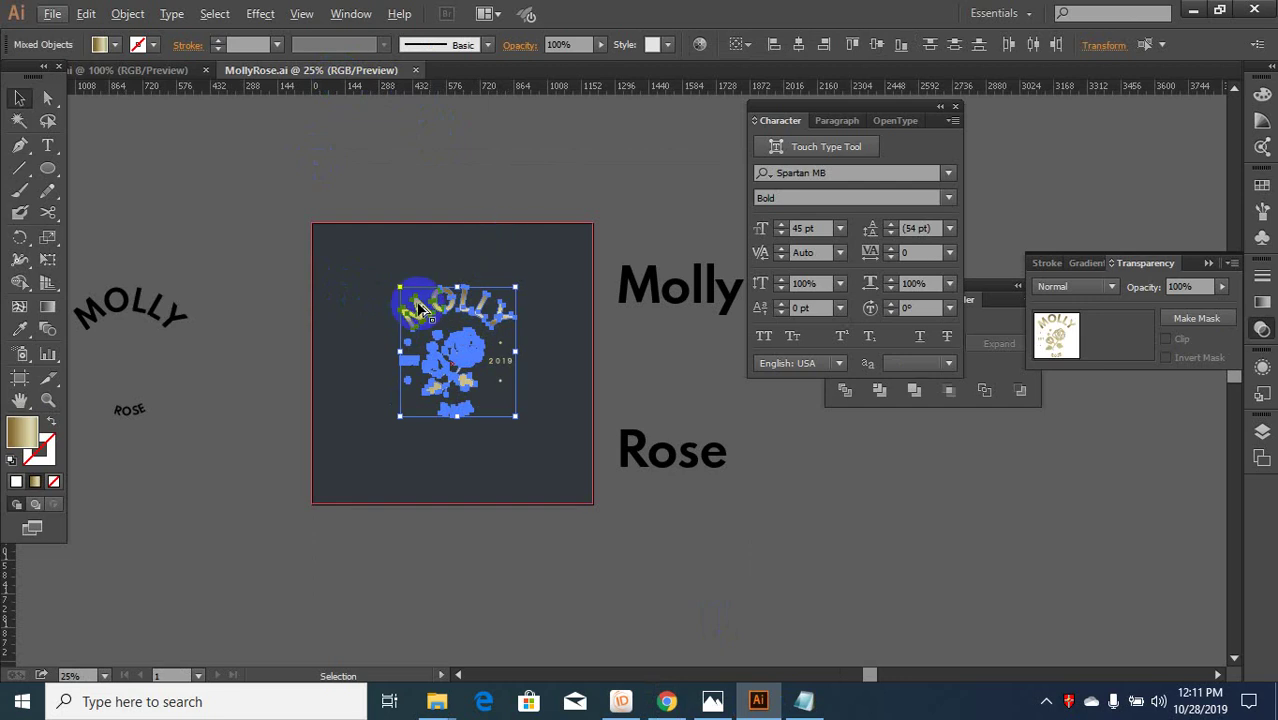
pyautogui.scroll(-2, 420, 310)
pyautogui.moveTo(439, 325); pyautogui.dragTo(647, 337)
pyautogui.click(335, 353)
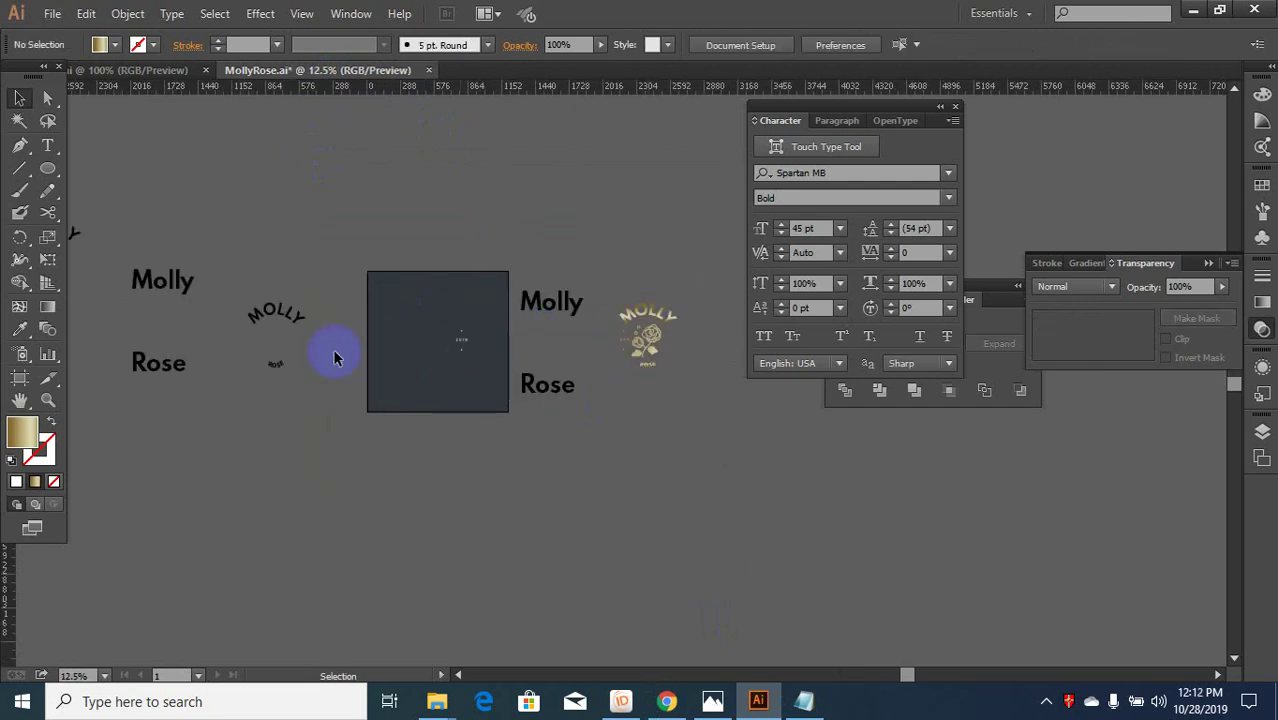
pyautogui.scroll(2, 264, 337)
pyautogui.moveTo(304, 254); pyautogui.dragTo(260, 434)
pyautogui.scroll(-1, 260, 436)
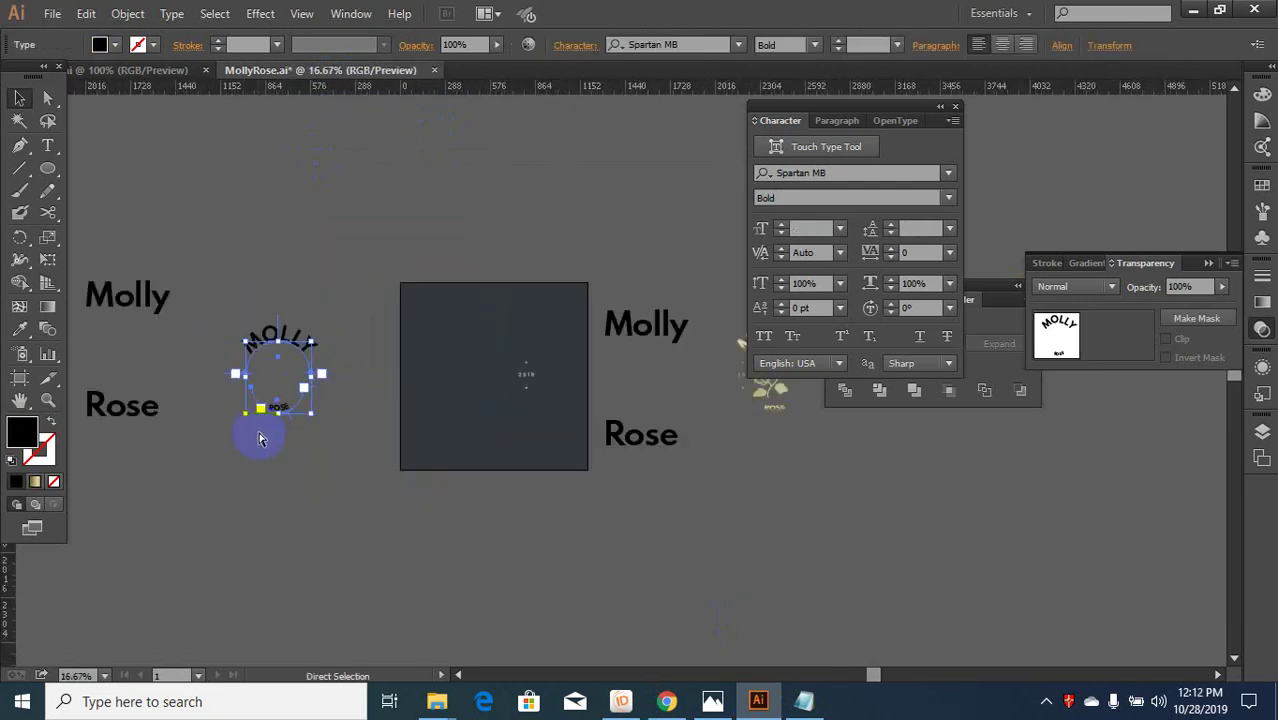
pyautogui.hotkey('ctrl', 'z')
pyautogui.click(308, 291)
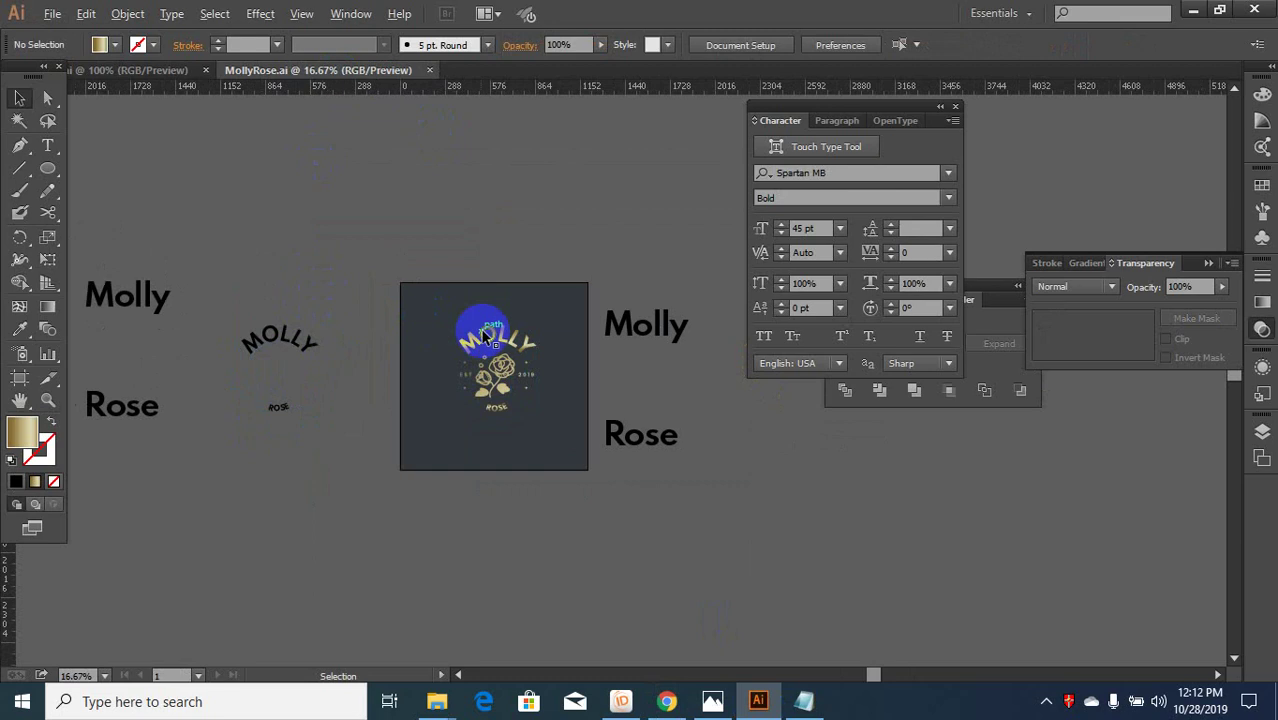
# - Place a copy of the gold logo beside the artboard and delete the gold MOLLY and ROSE lettering from the original
pyautogui.scroll(2, 500, 343)
pyautogui.scroll(-1, 296, 320)
pyautogui.click(151, 334)
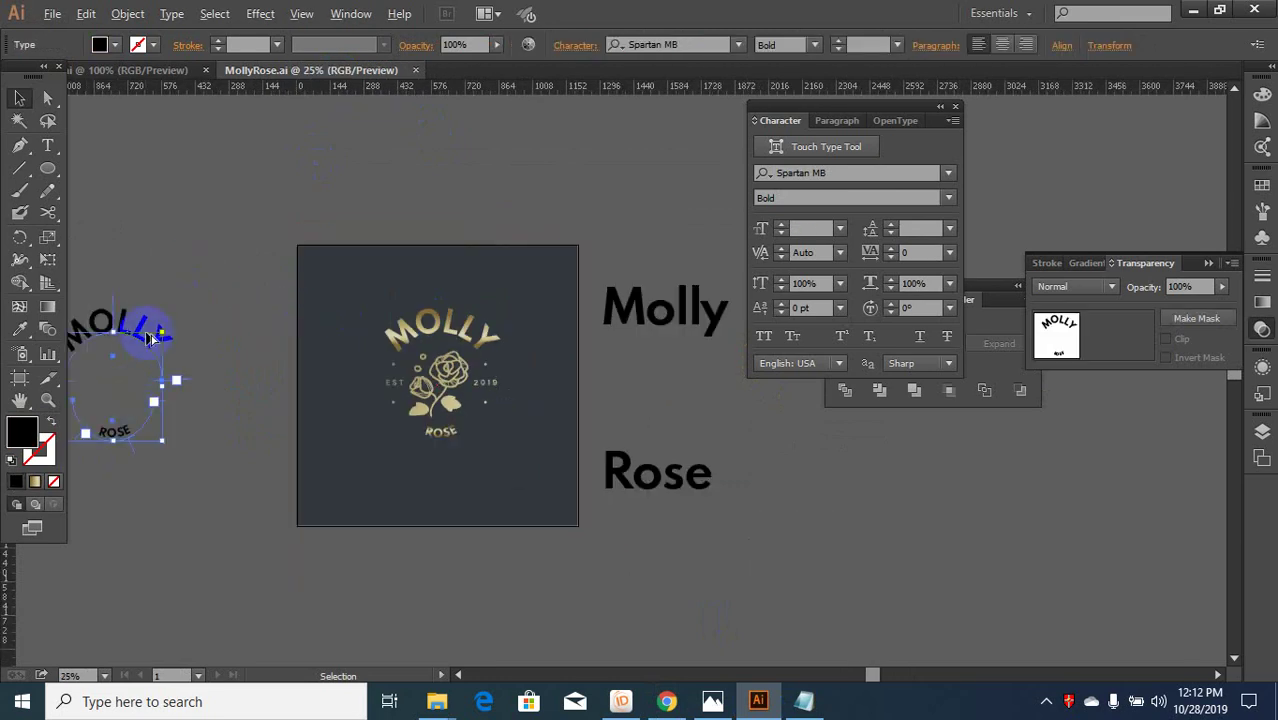
pyautogui.click(447, 316)
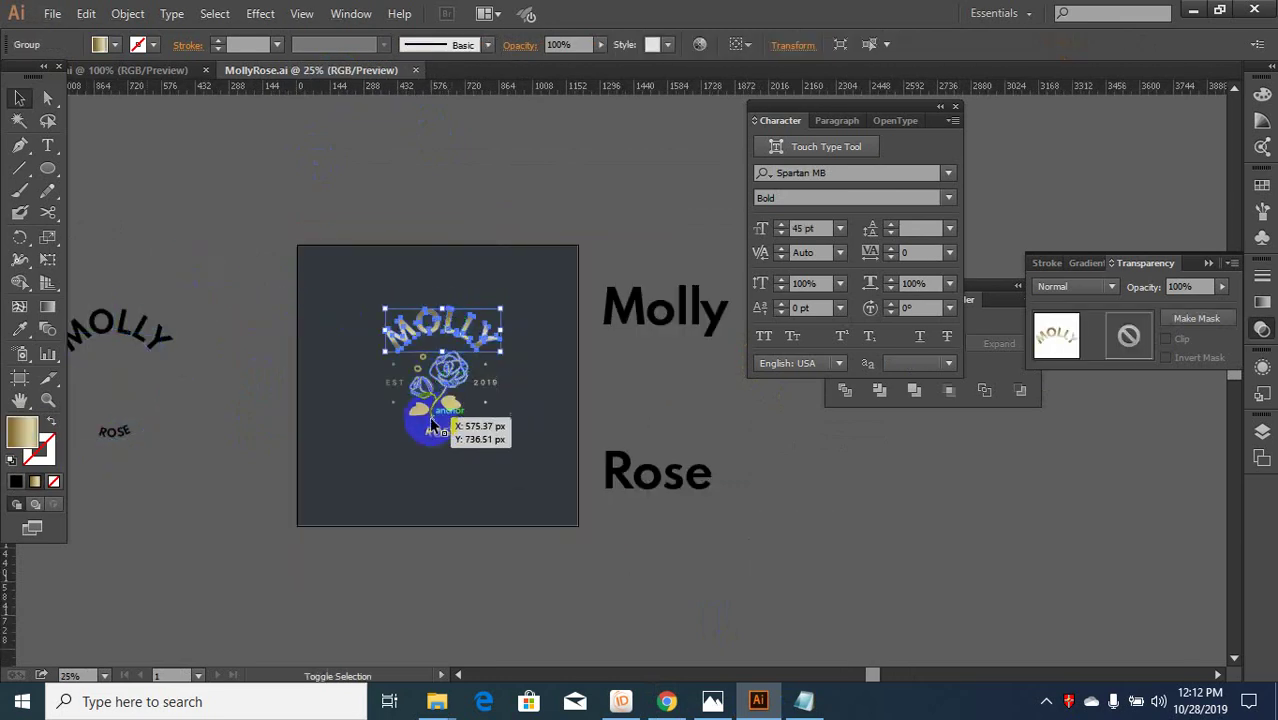
pyautogui.keyDown('shift'); pyautogui.click(431, 427); pyautogui.keyUp('shift')
pyautogui.scroll(-1, 350, 447)
pyautogui.click(586, 401)
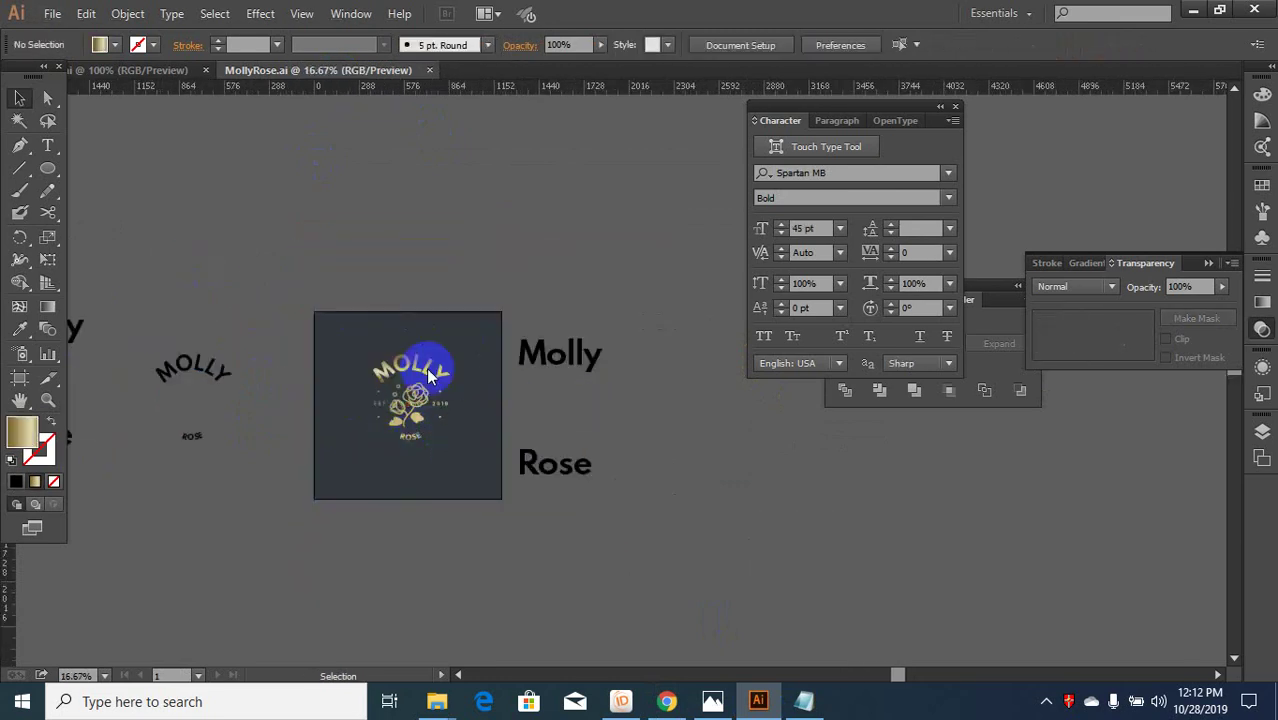
pyautogui.scroll(-1, 364, 425)
pyautogui.scroll(1, 402, 352)
pyautogui.moveTo(431, 286); pyautogui.dragTo(353, 503)
pyautogui.moveTo(400, 400); pyautogui.dragTo(397, 448)
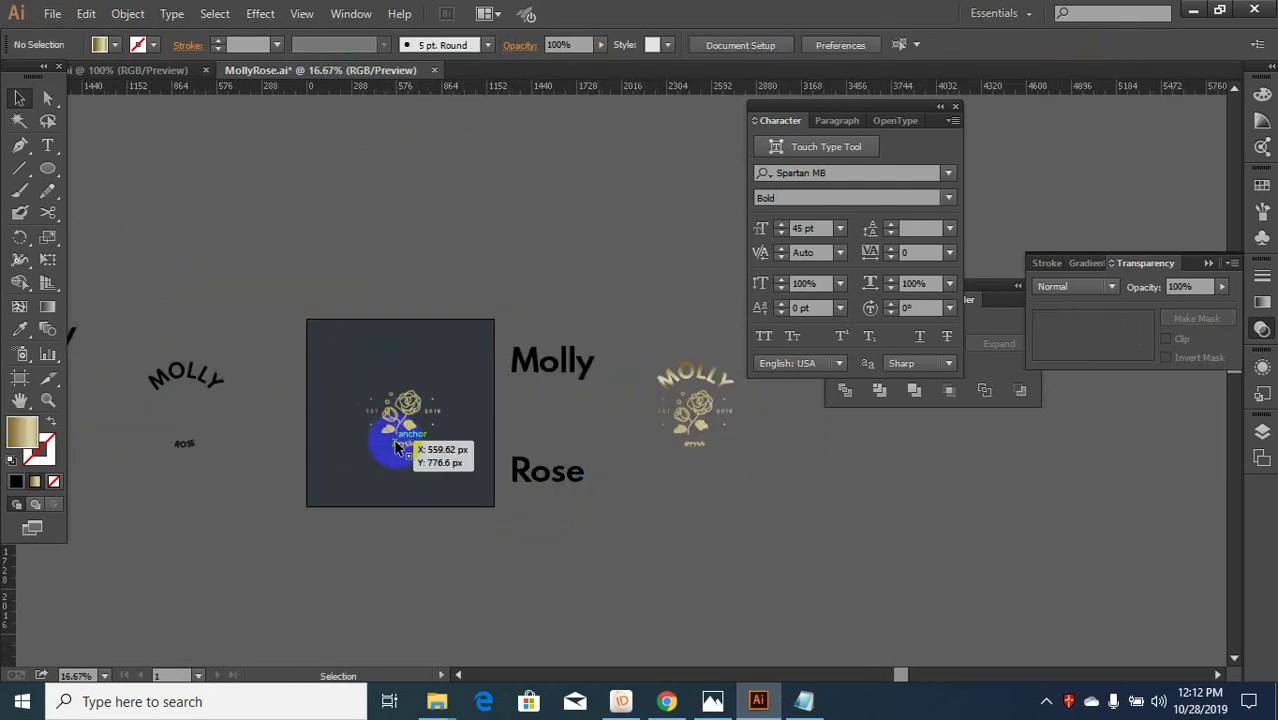
# - Move the black curved MOLLY and ROSE text around the gold rose on the artboard and nudge it slightly left
pyautogui.click(183, 468)
pyautogui.moveTo(214, 373); pyautogui.dragTo(432, 385)
pyautogui.scroll(4, 431, 384)
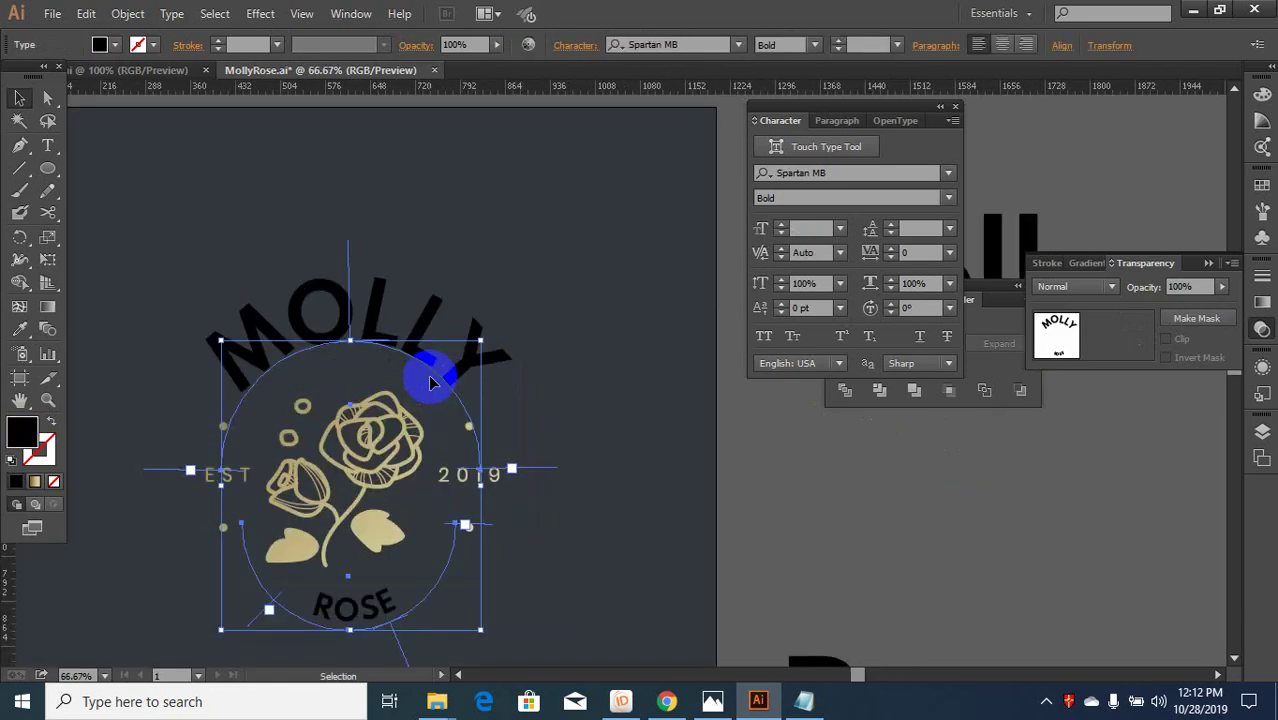
pyautogui.click(459, 376)
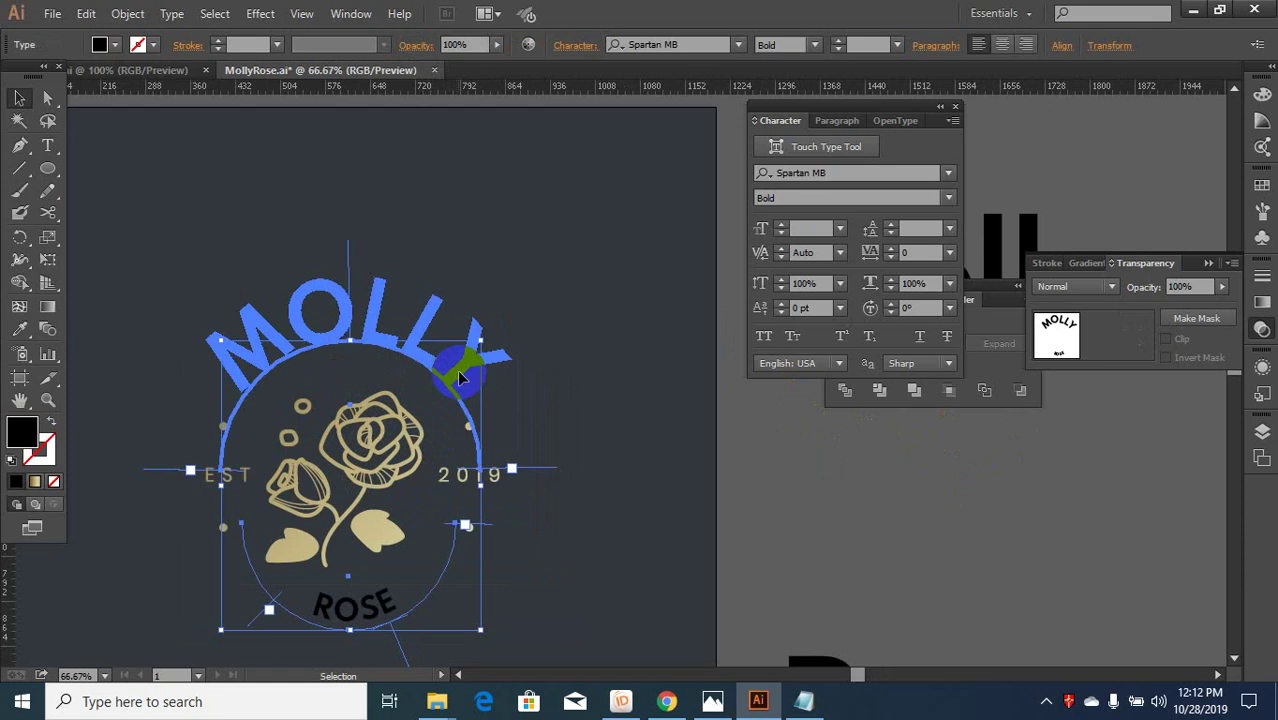
pyautogui.press('Left')
pyautogui.press('Left')
pyautogui.press('Left')
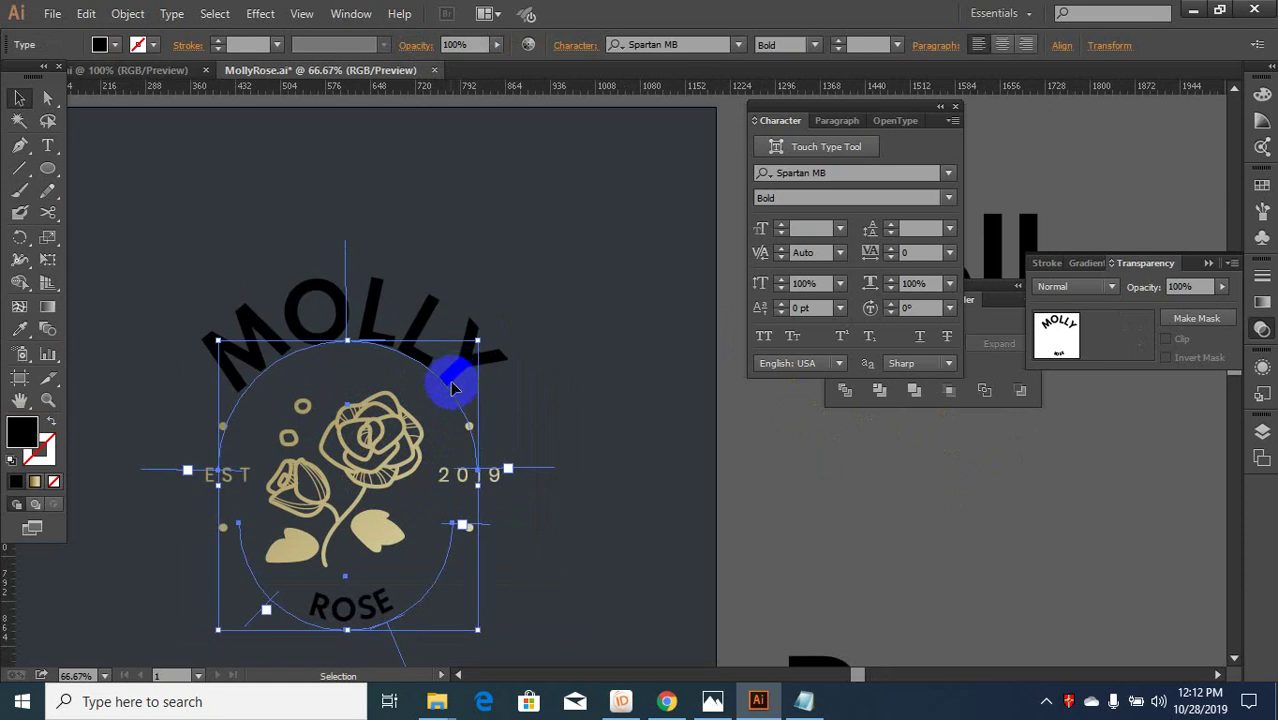
# - Select the curved MOLLY text, and copy the caviar_dreams folder name from the FONT folder in Downloads in File Explorer
pyautogui.doubleClick(373, 330)
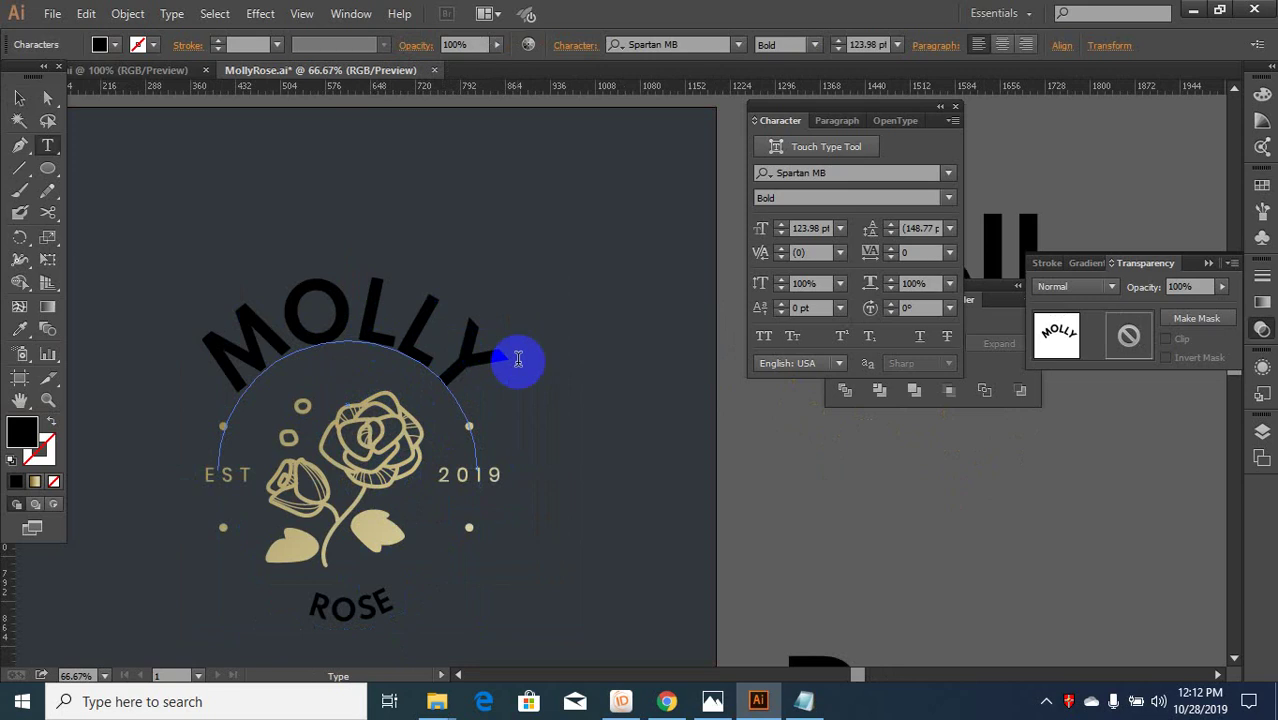
pyautogui.moveTo(518, 358); pyautogui.dragTo(125, 324)
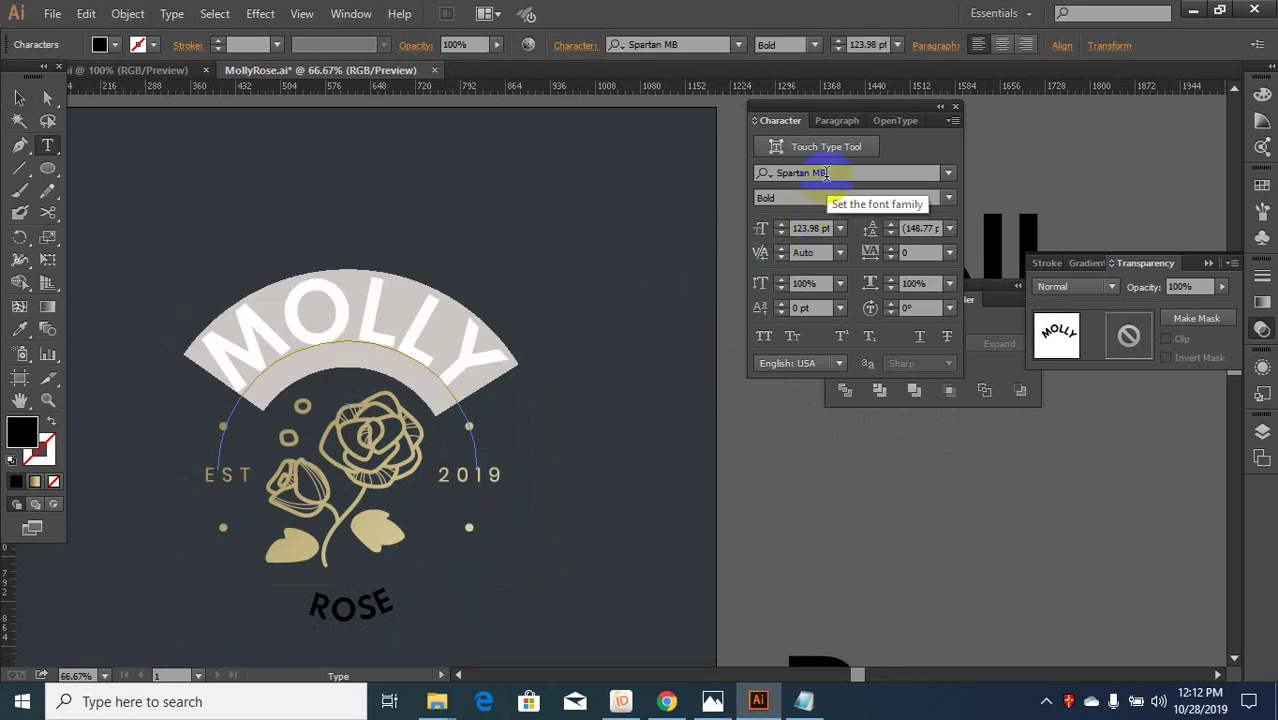
pyautogui.moveTo(440, 697)
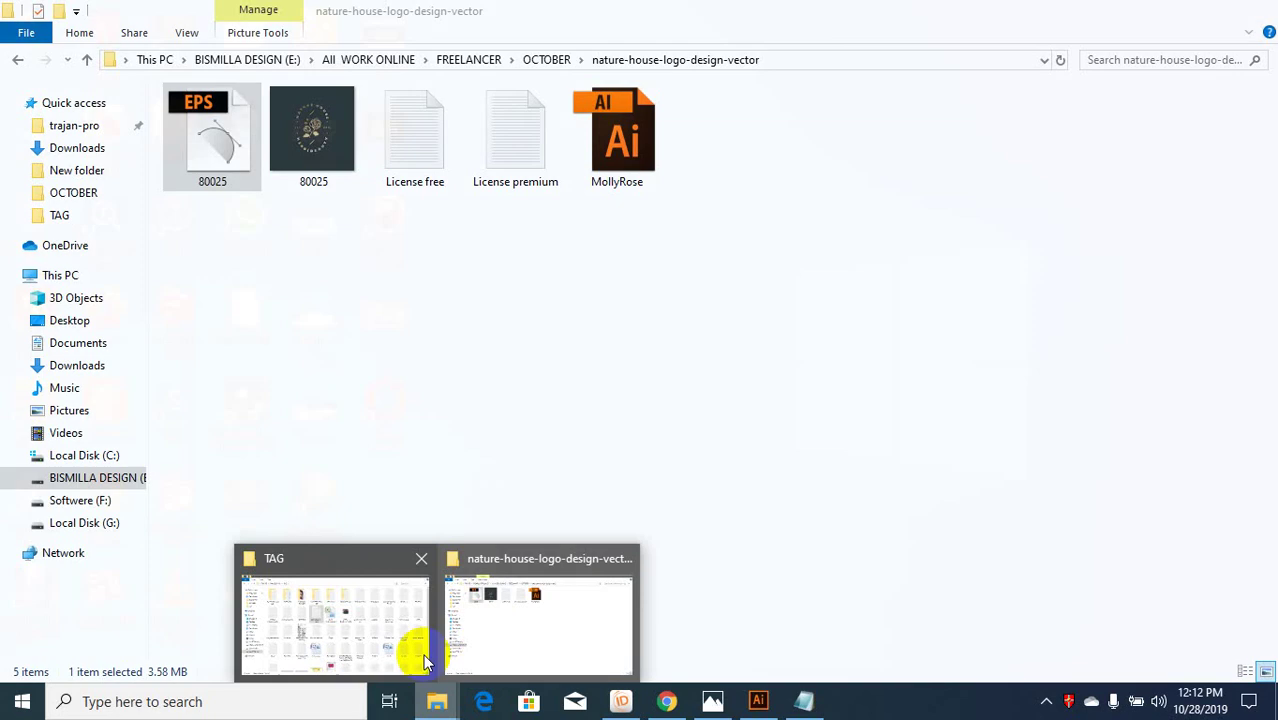
pyautogui.click(443, 615)
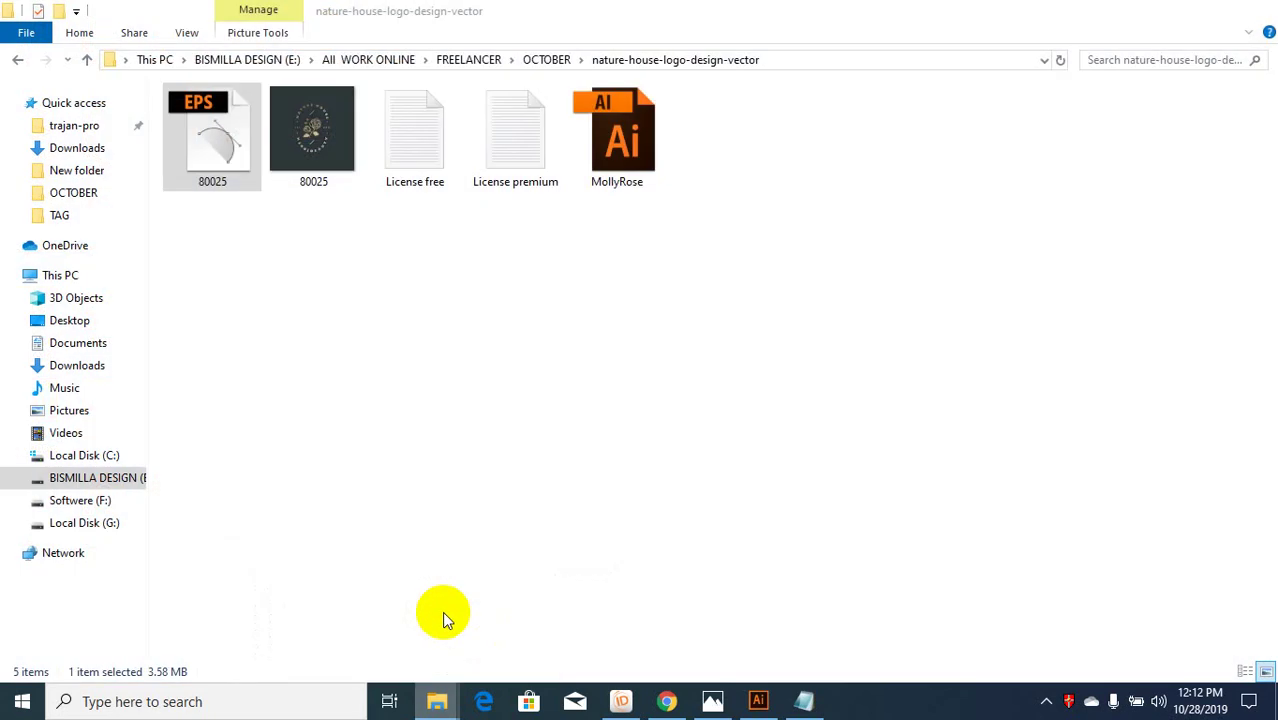
pyautogui.click(84, 157)
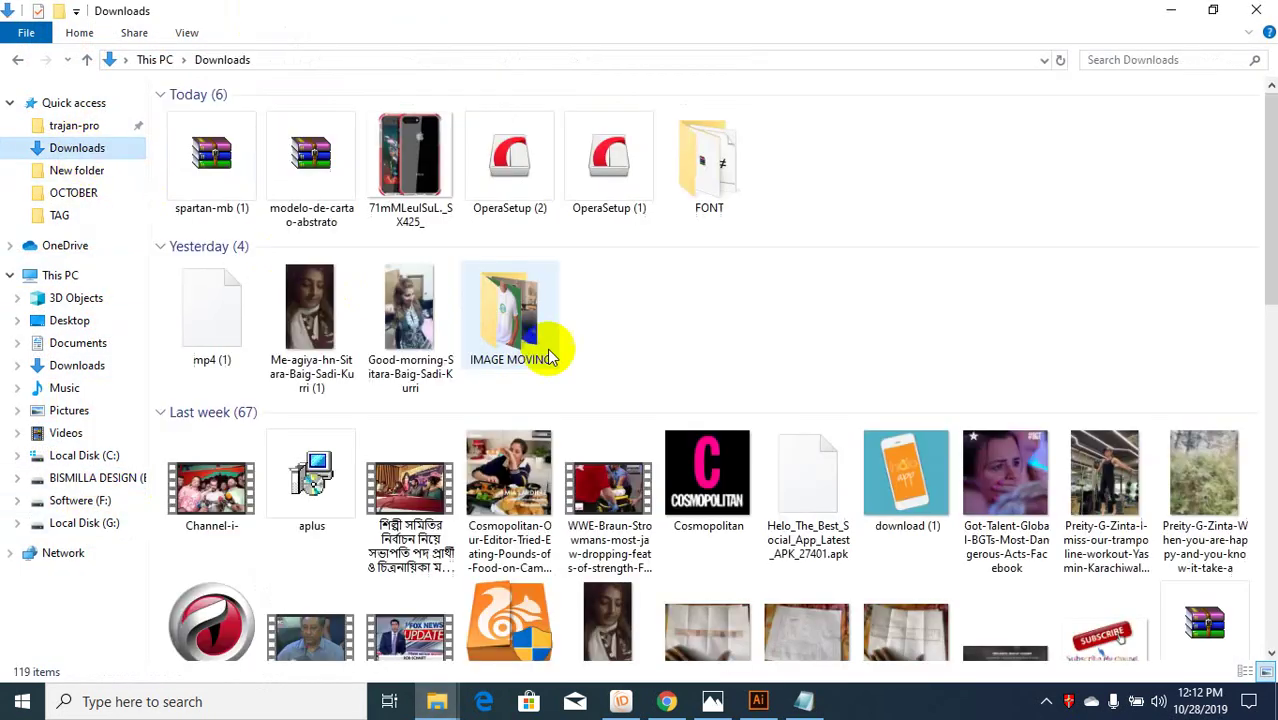
pyautogui.doubleClick(702, 165)
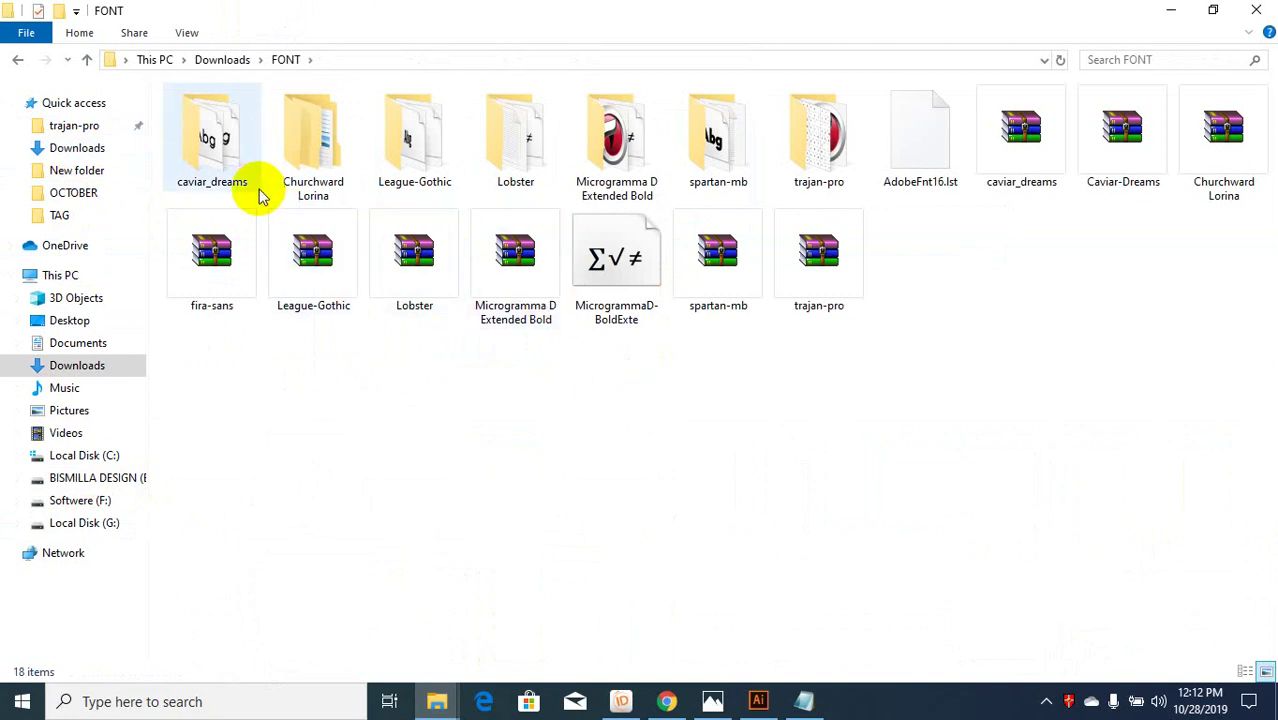
pyautogui.rightClick(220, 176)
pyautogui.click(274, 626)
pyautogui.hotkey('ctrl', 'c')
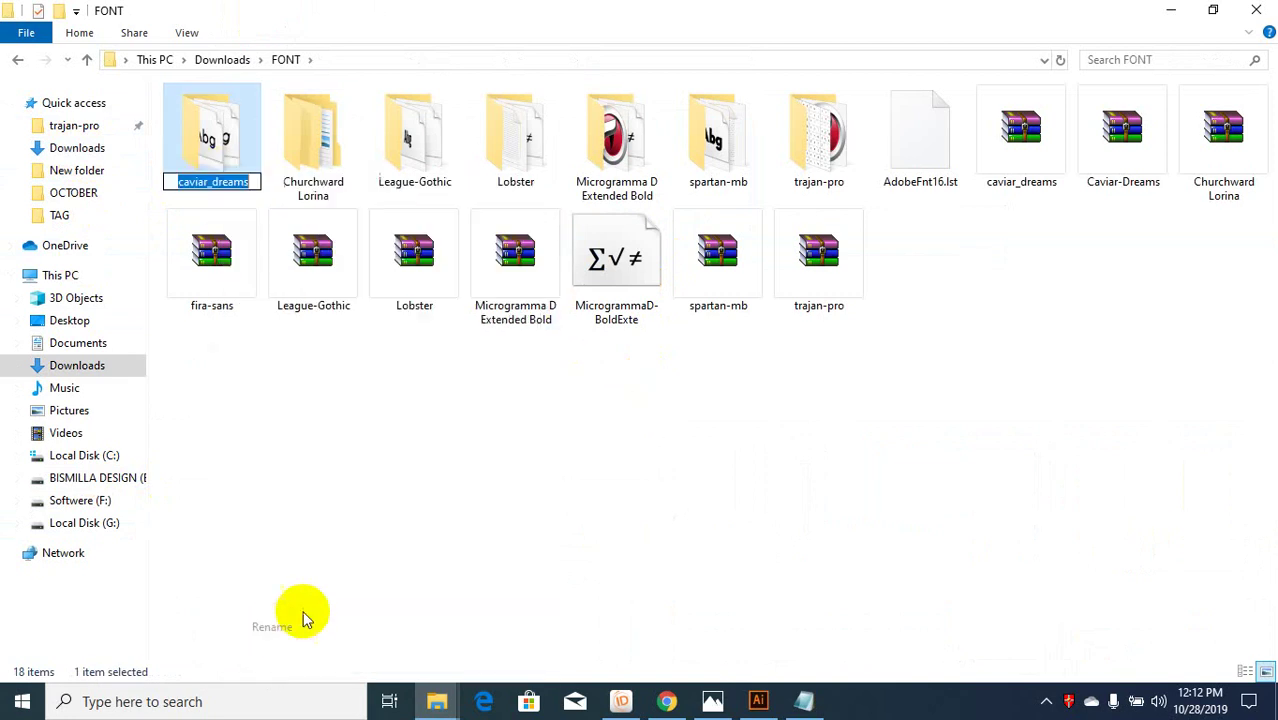
# - Switch back to Illustrator and set the selected MOLLY text's font to Caviar Dreams Regular
pyautogui.click(758, 702)
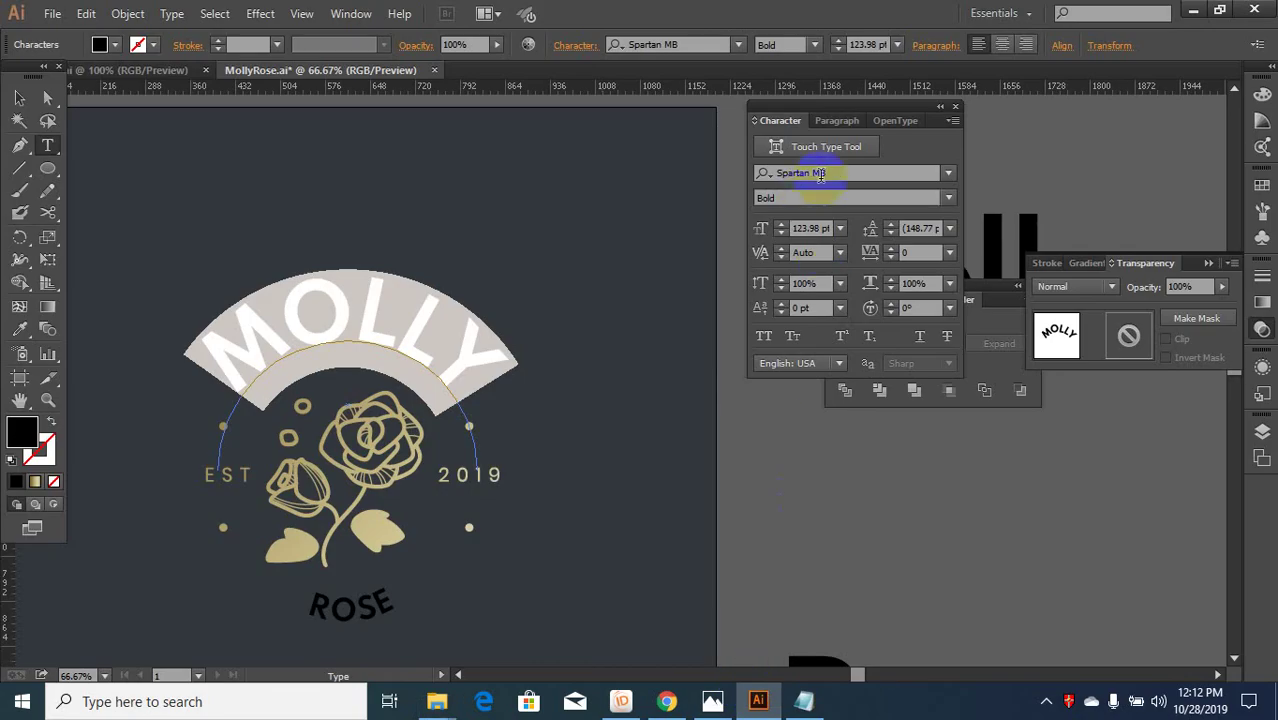
pyautogui.hotkey('ctrl', 'v')
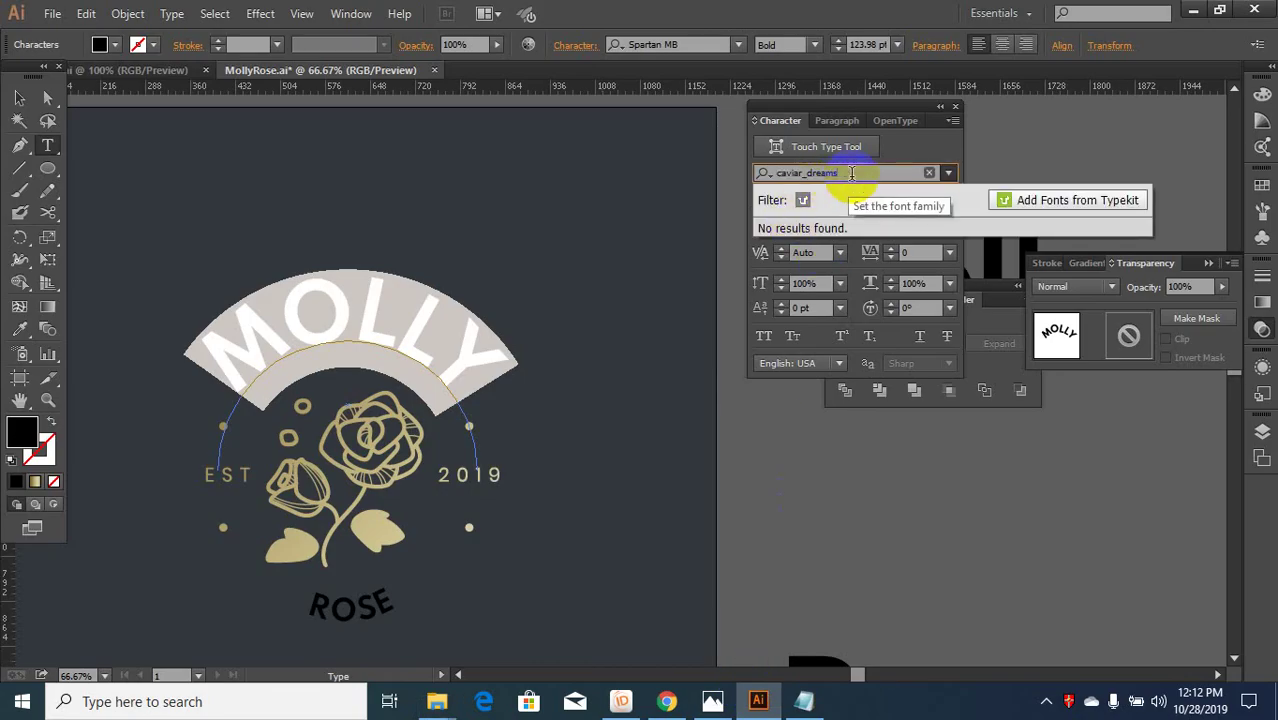
pyautogui.moveTo(848, 173); pyautogui.dragTo(728, 180)
pyautogui.write('ca')
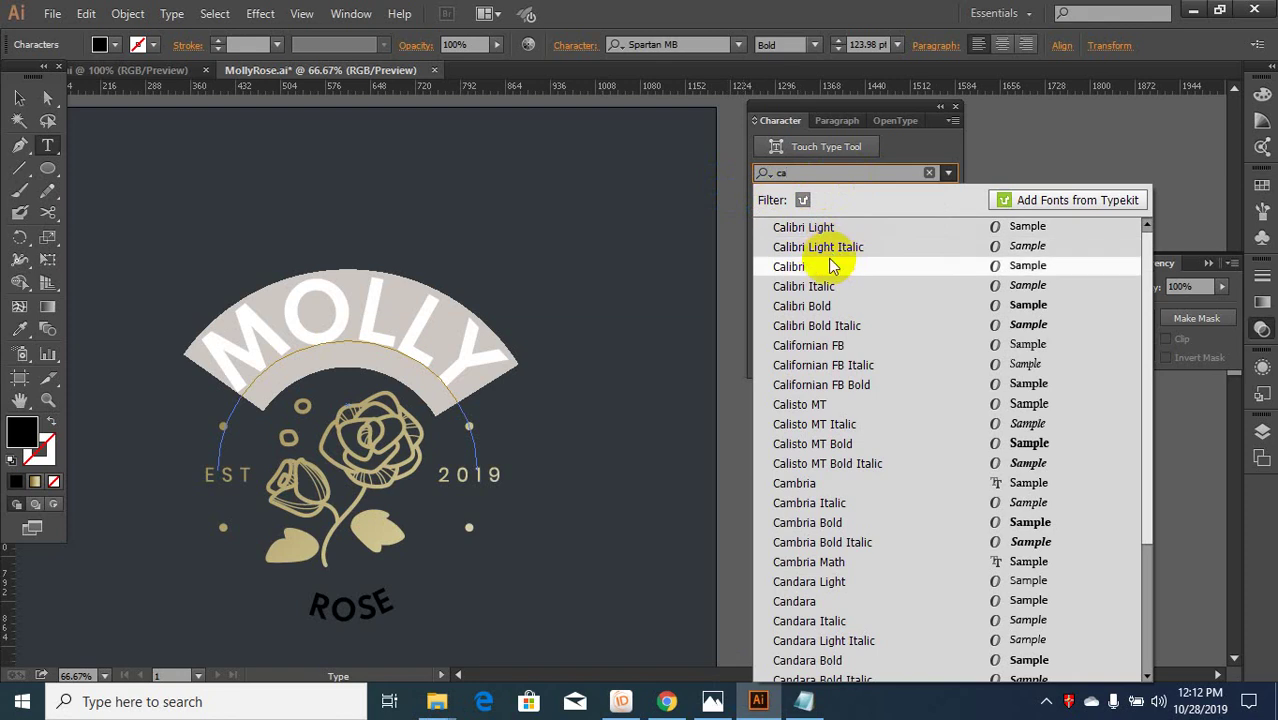
pyautogui.write('viar')
pyautogui.click(820, 226)
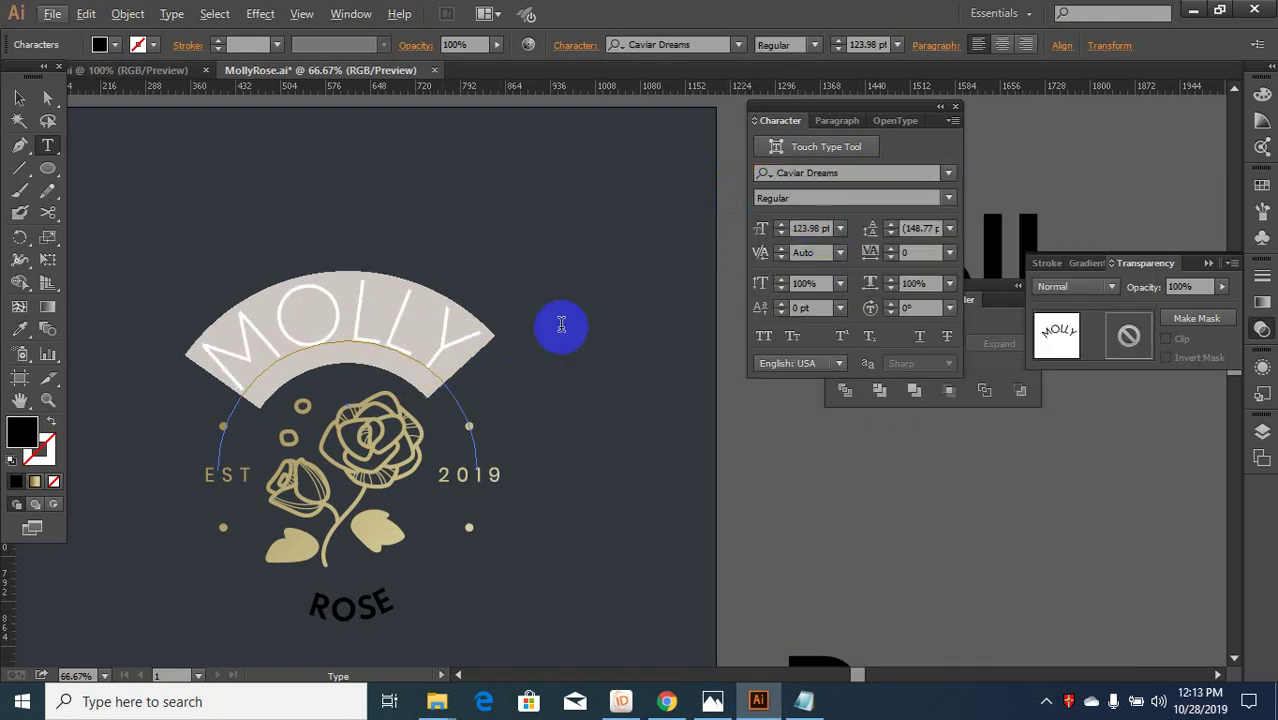
# - Set the curved MOLLY text's font style to Caviar Dreams Bold
pyautogui.click(948, 200)
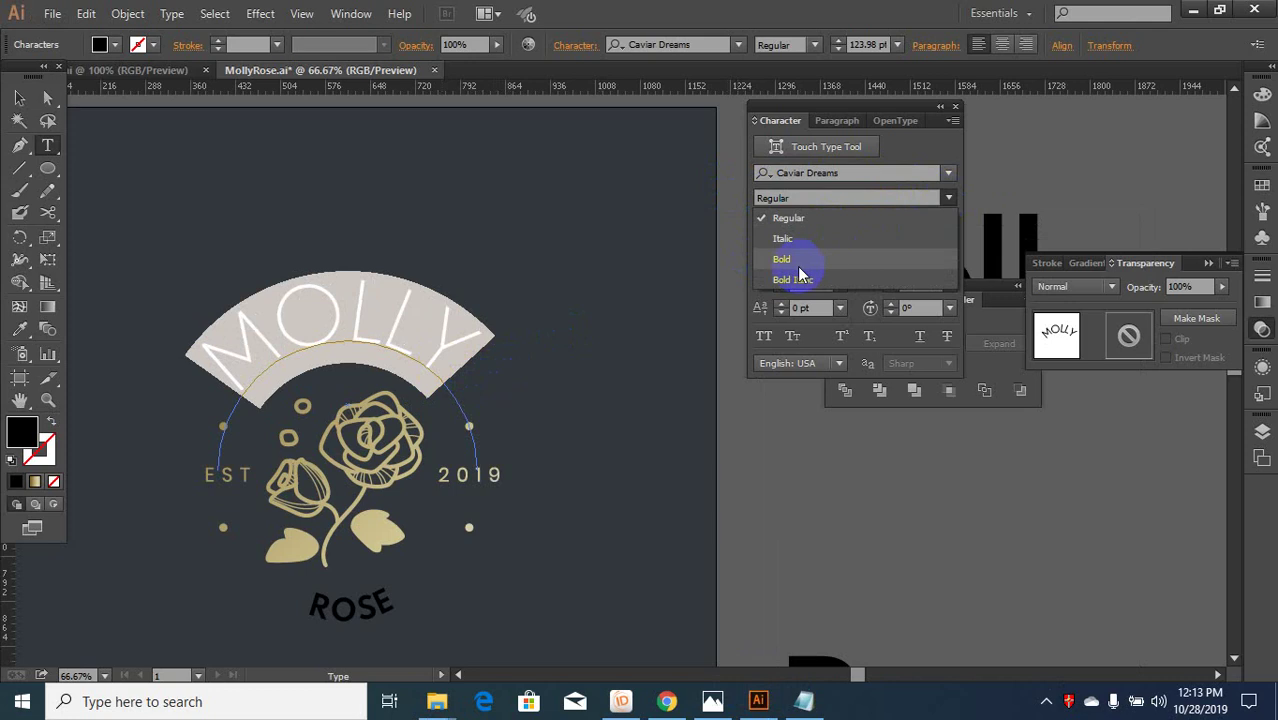
pyautogui.click(795, 260)
pyautogui.scroll(-1, 501, 395)
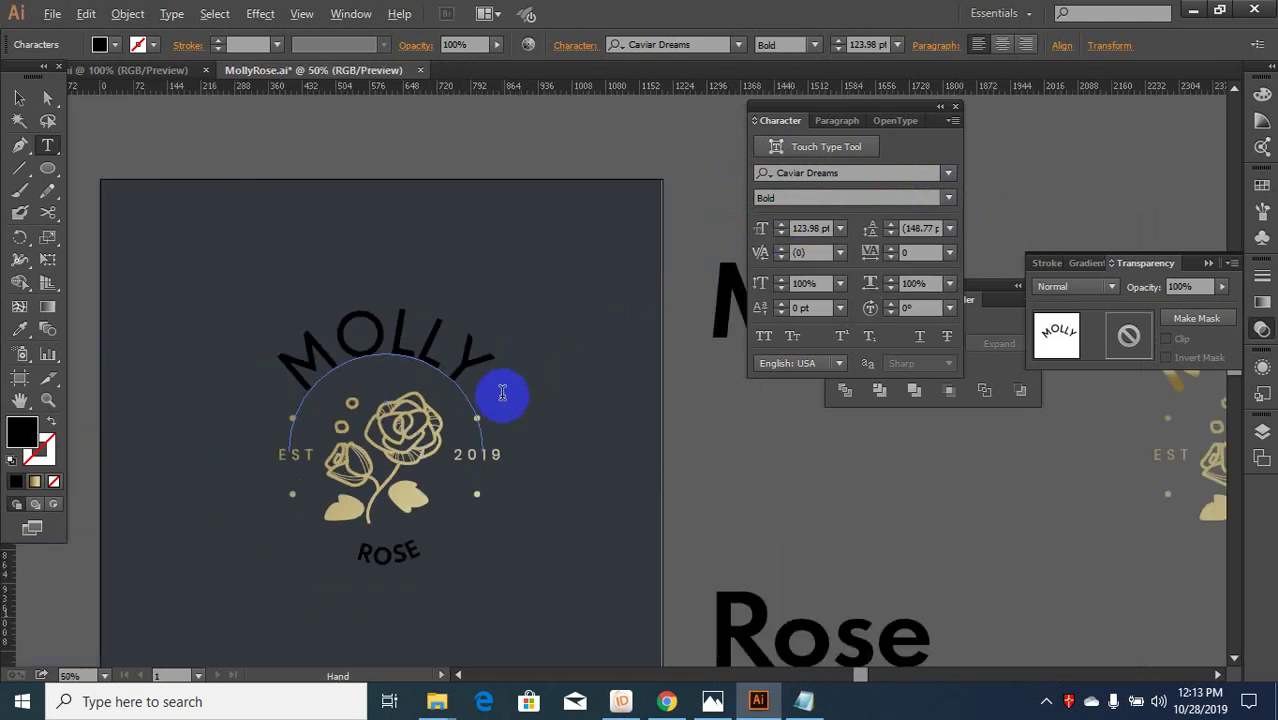
pyautogui.moveTo(477, 374); pyautogui.dragTo(308, 371)
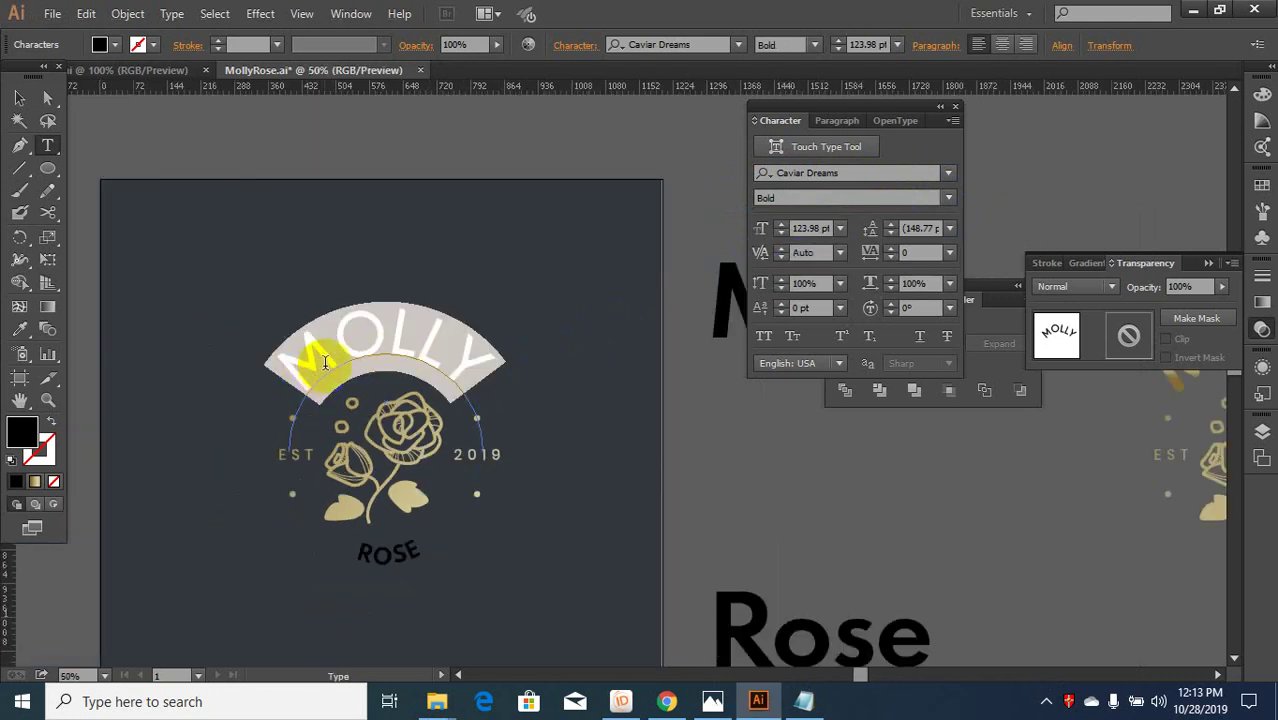
# - Try to copy MOLLY's text formatting onto the curved ROSE text with the Eyedropper, and undo it
pyautogui.click(21, 107)
pyautogui.scroll(2, 344, 403)
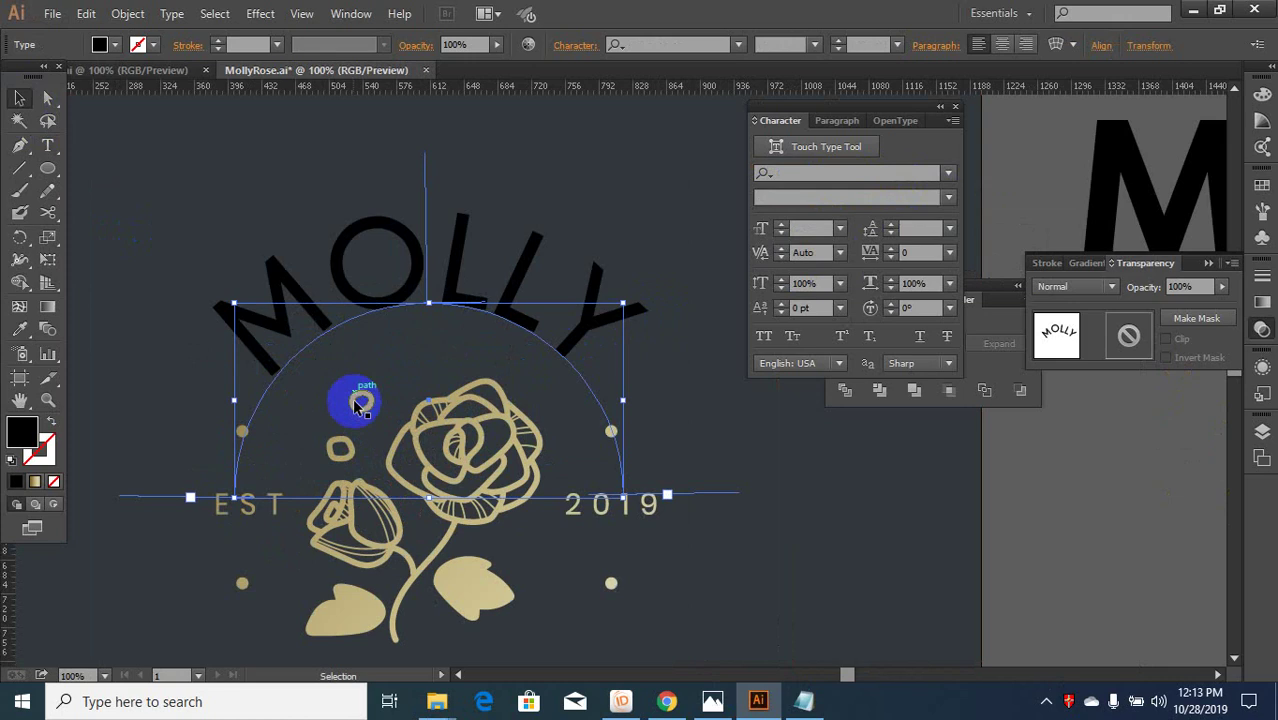
pyautogui.scroll(-2, 387, 405)
pyautogui.click(405, 557)
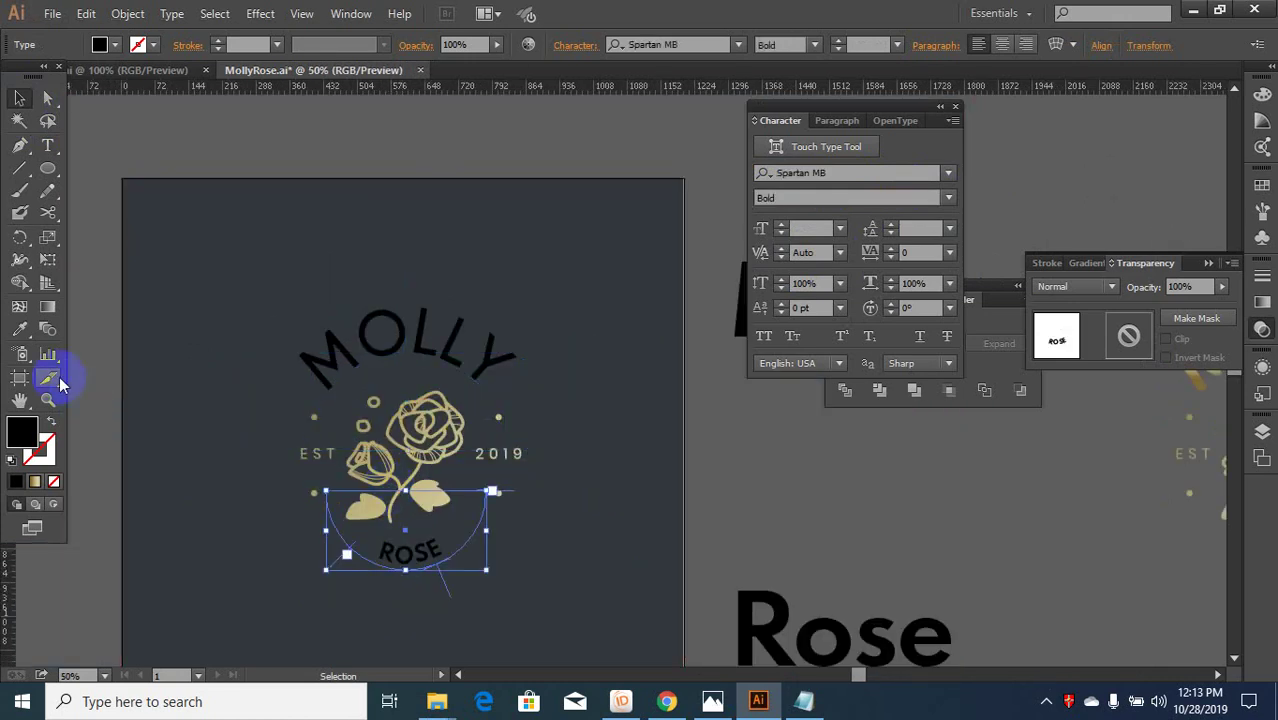
pyautogui.click(20, 330)
pyautogui.click(385, 320)
pyautogui.click(385, 343)
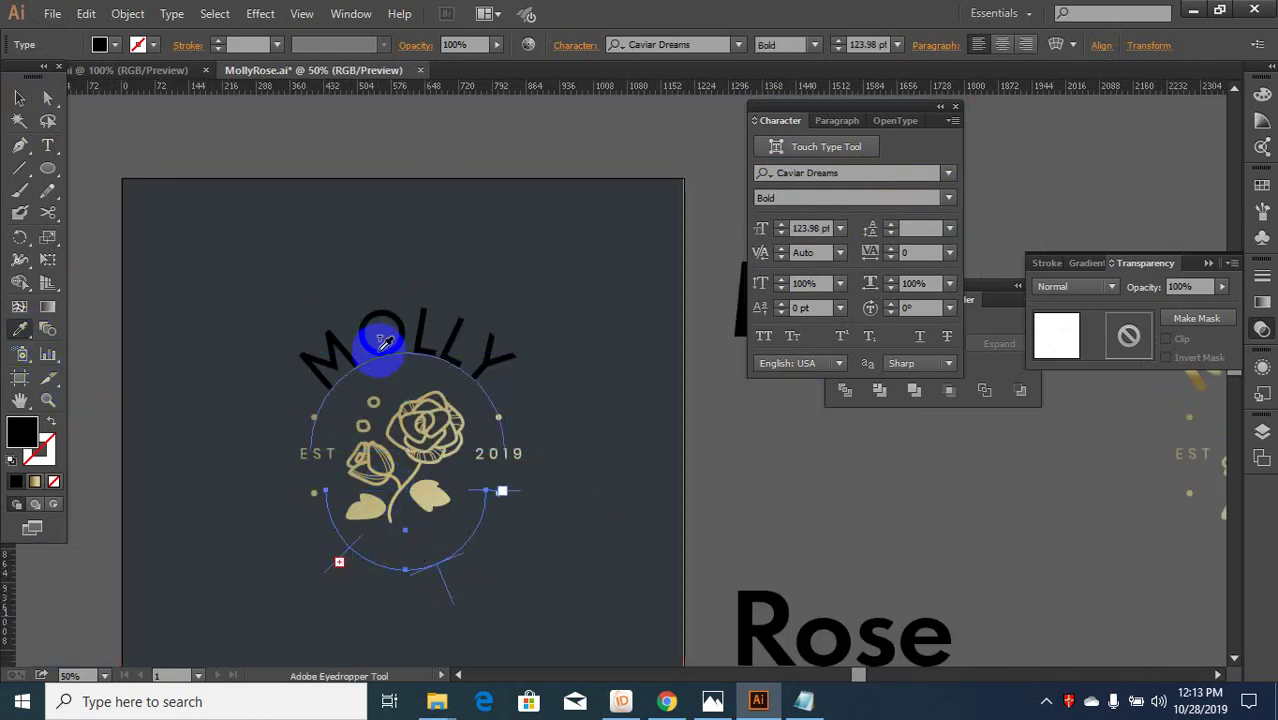
pyautogui.click(391, 348)
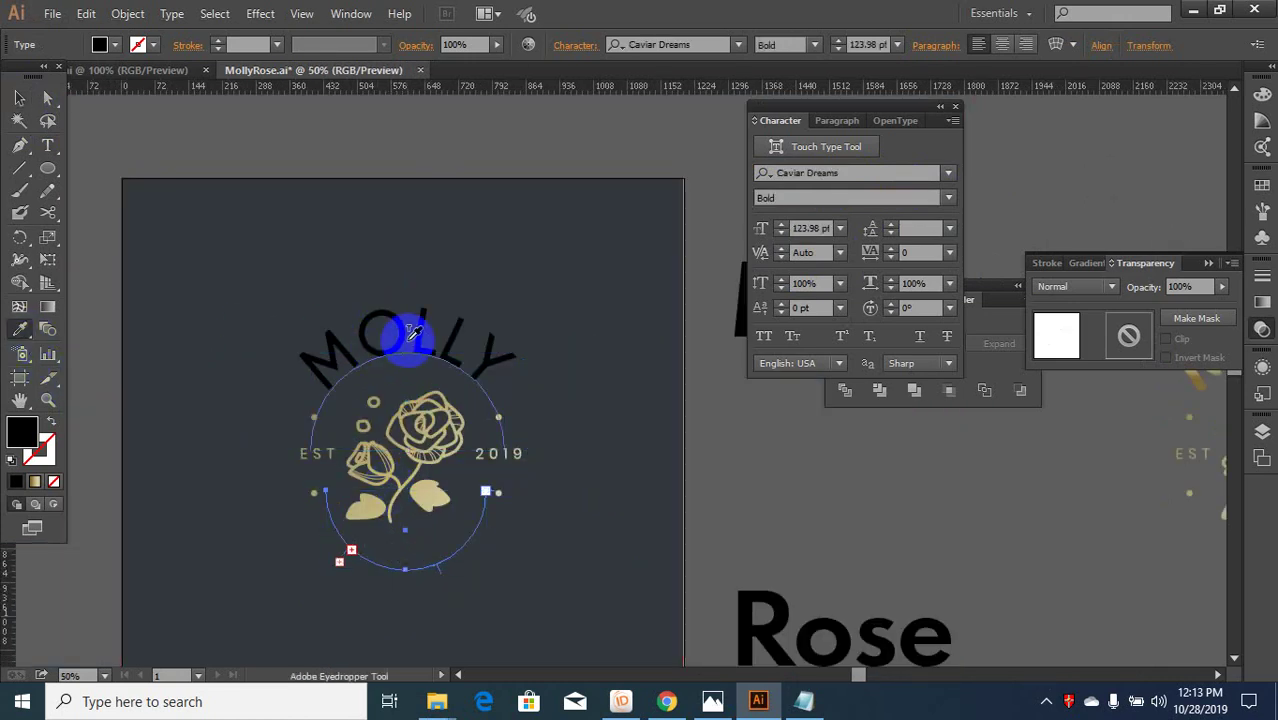
pyautogui.click(271, 446)
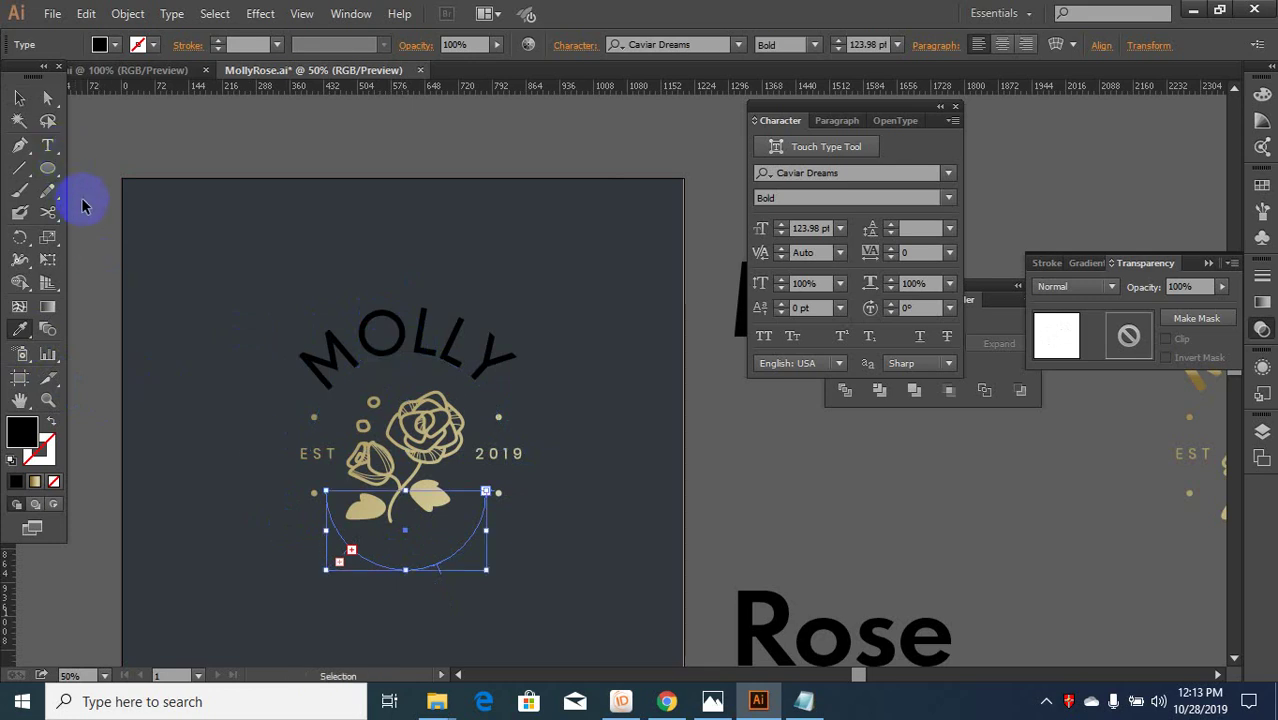
pyautogui.click(18, 97)
pyautogui.click(388, 552)
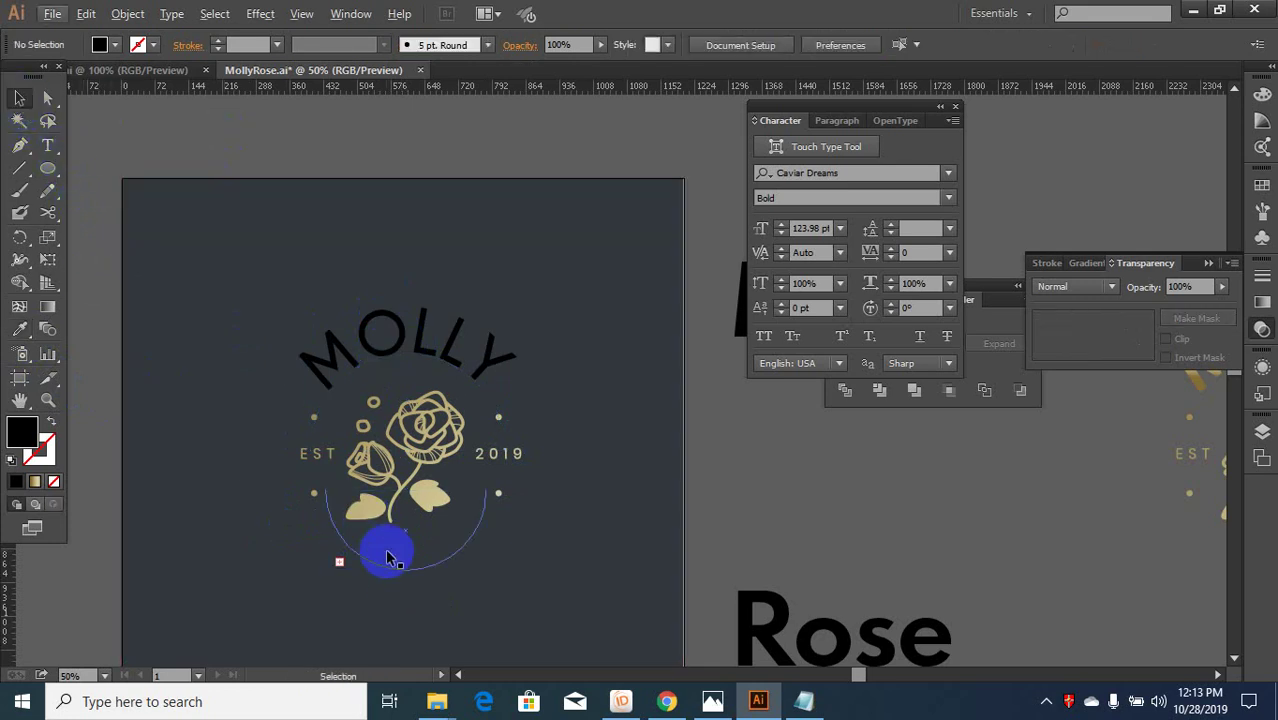
pyautogui.keyDown('ctrl'); pyautogui.click(388, 556); pyautogui.keyUp('ctrl')
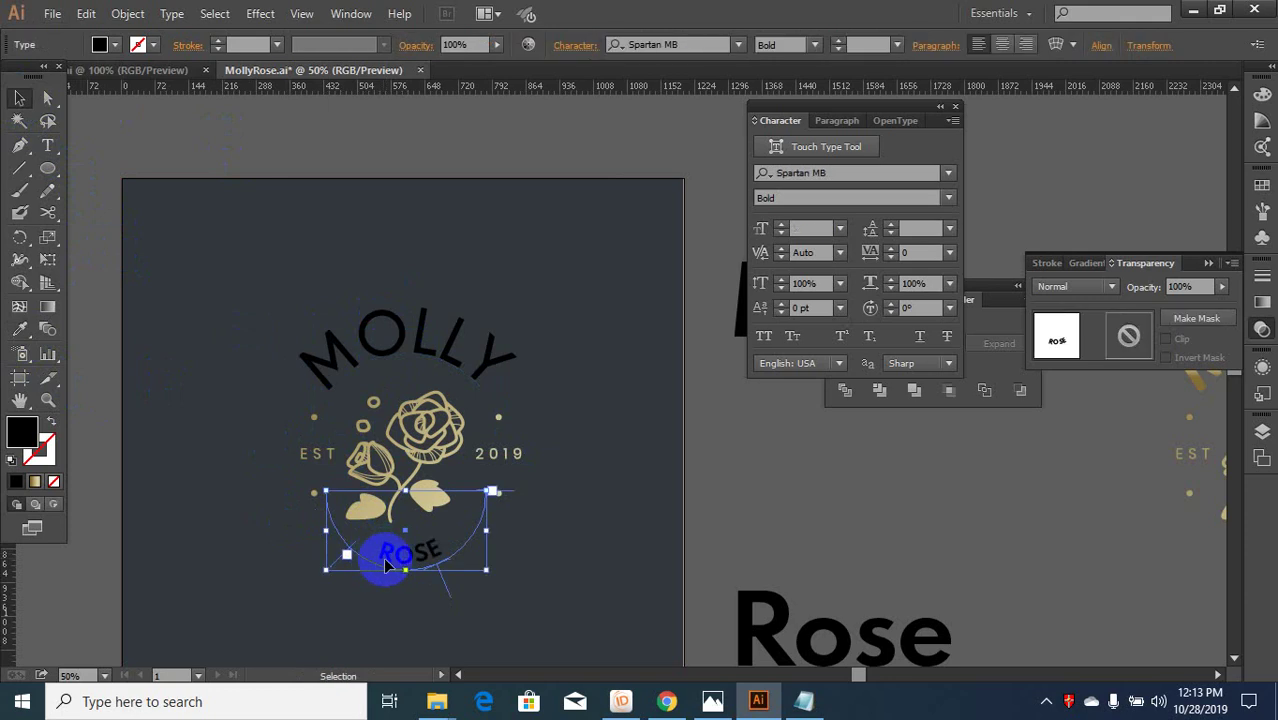
# - Set the font of the curved ROSE text below the flower to Caviar Dreams Regular
pyautogui.doubleClick(387, 562)
pyautogui.scroll(4, 413, 560)
pyautogui.moveTo(513, 524); pyautogui.dragTo(104, 625)
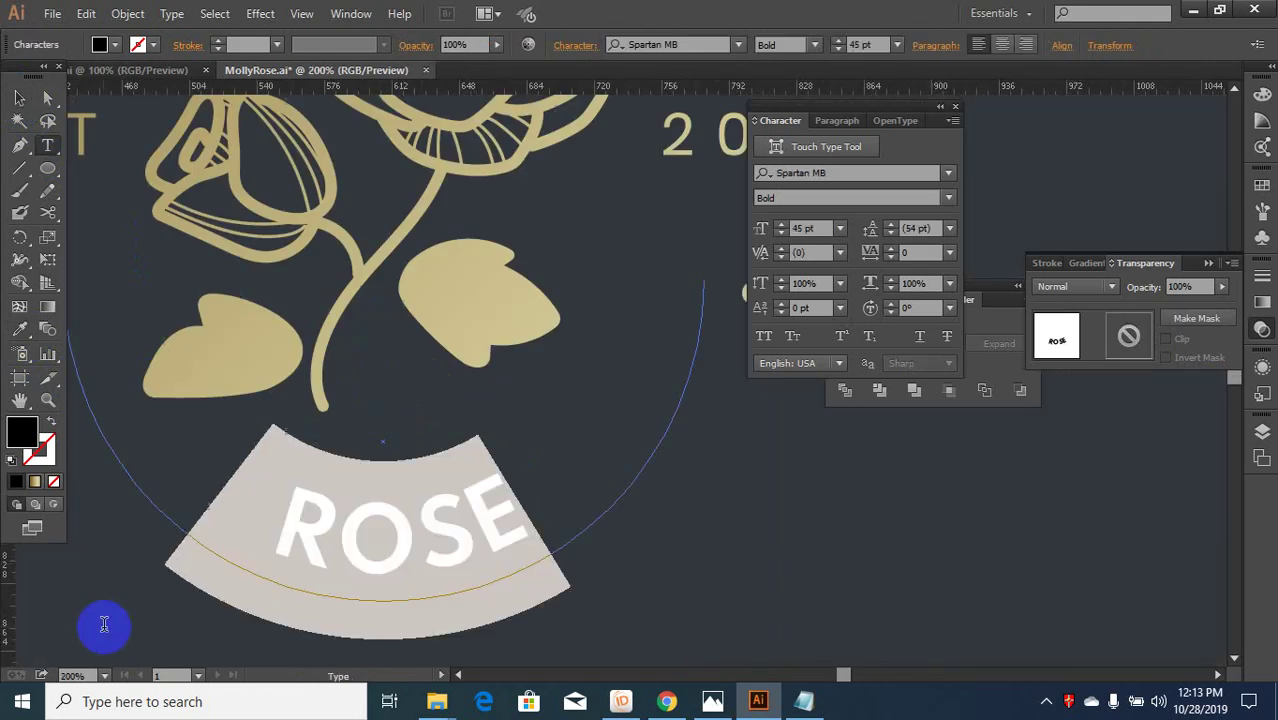
pyautogui.click(854, 170)
pyautogui.write('c')
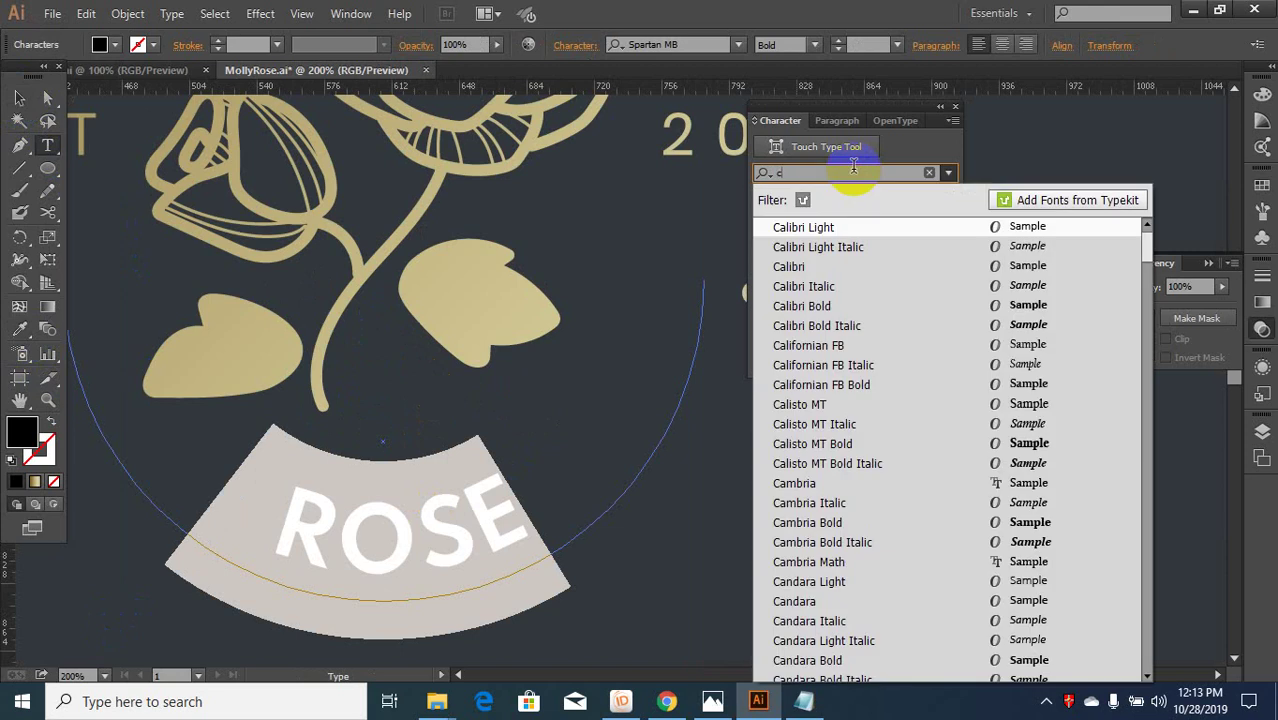
pyautogui.write('aviar')
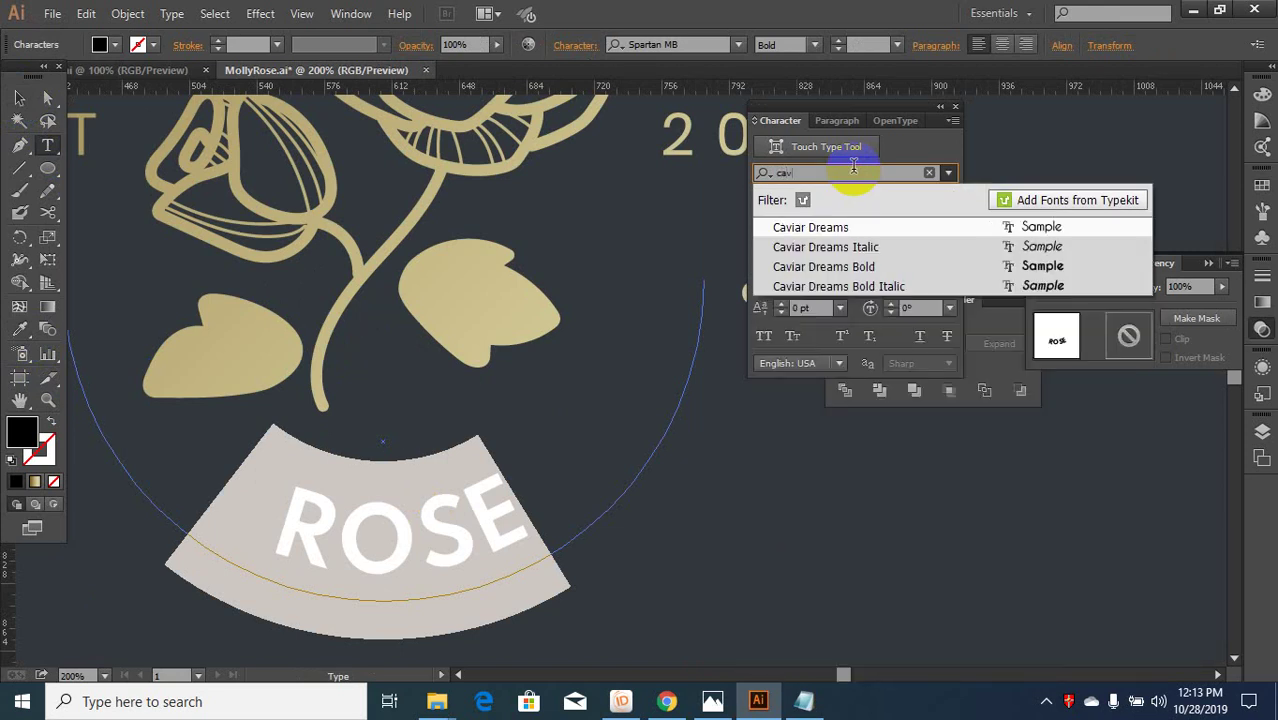
pyautogui.click(827, 228)
pyautogui.scroll(-2, 490, 466)
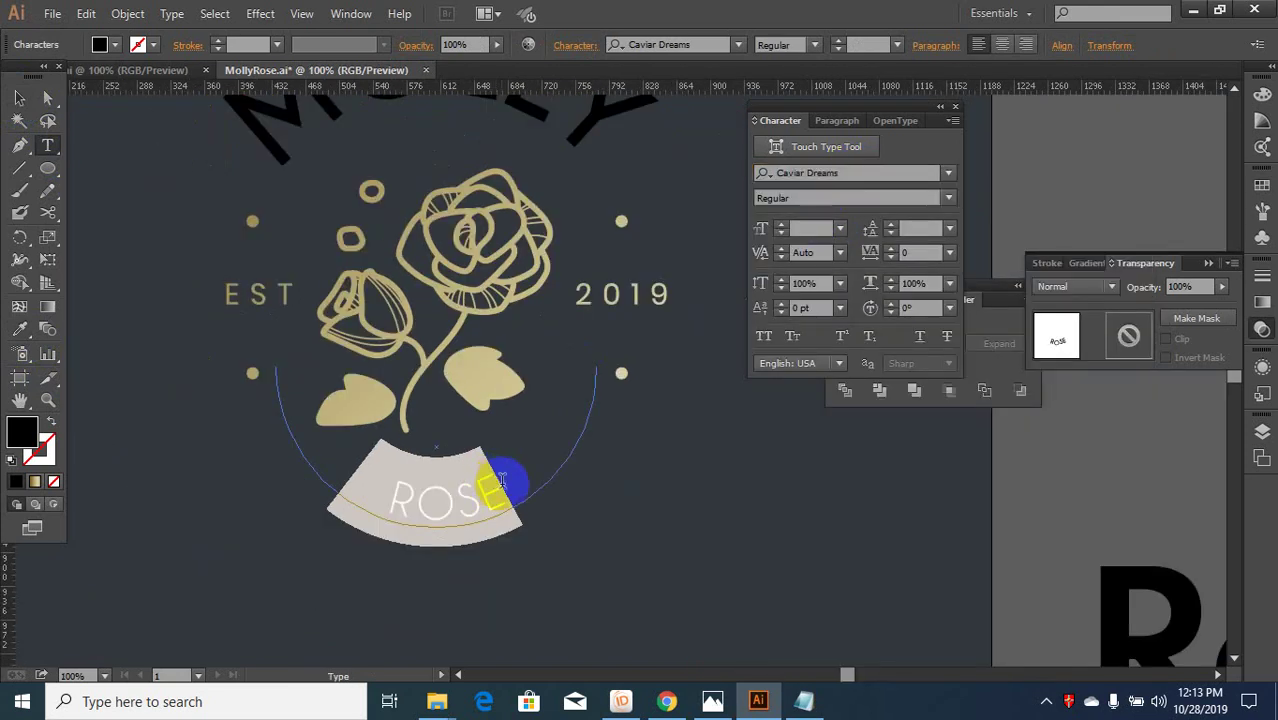
# - Change the curved MOLLY text above the rose to Caviar Dreams Regular
pyautogui.scroll(-1, 512, 421)
pyautogui.moveTo(593, 222); pyautogui.dragTo(342, 200)
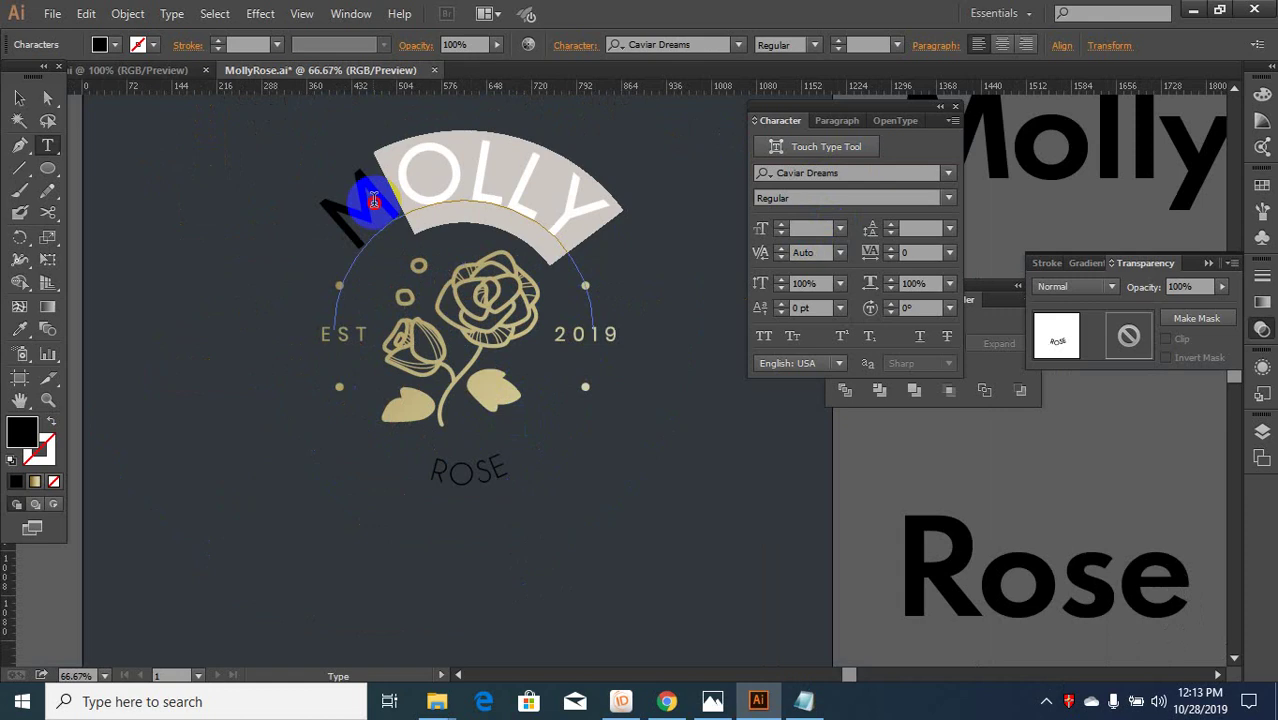
pyautogui.click(826, 228)
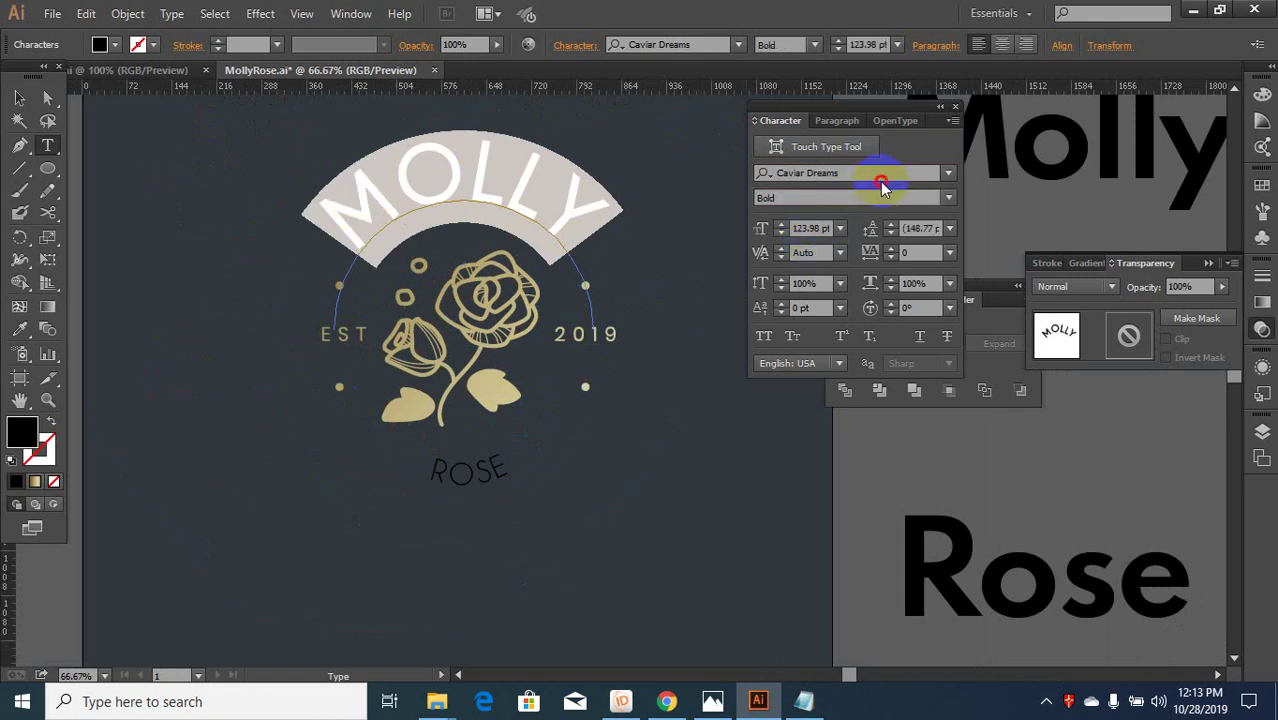
pyautogui.write('ca')
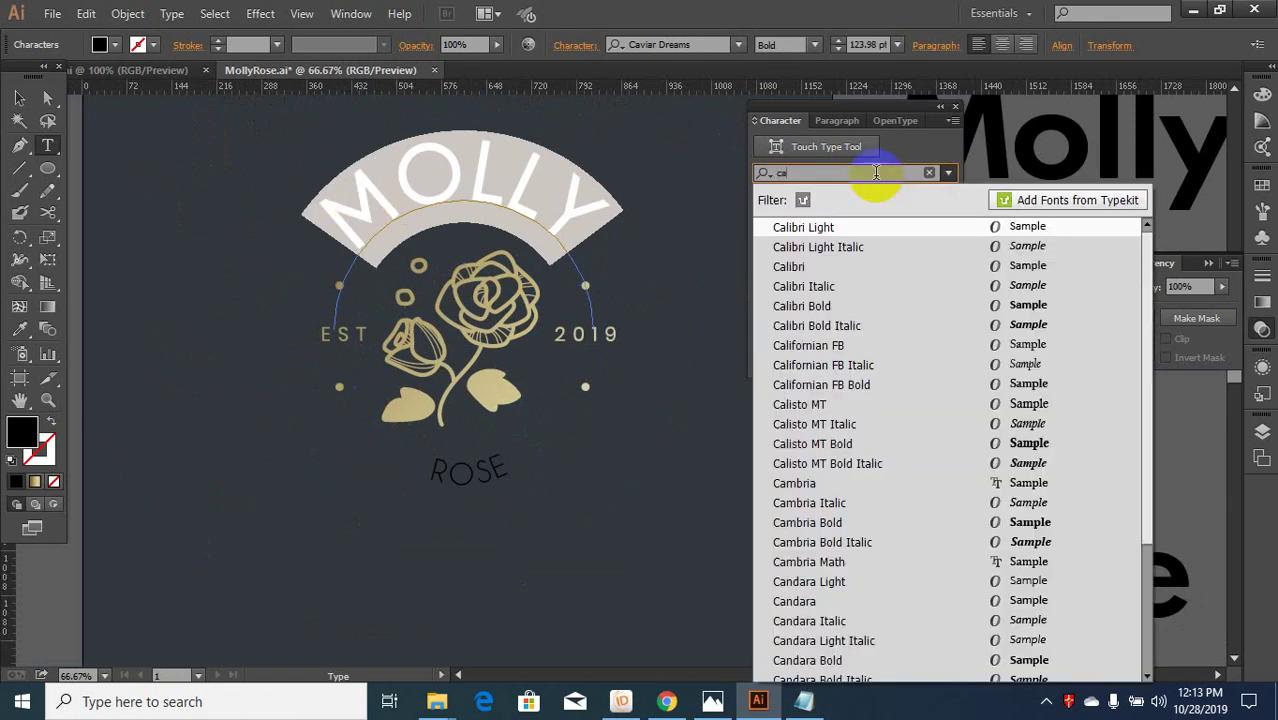
pyautogui.write('v')
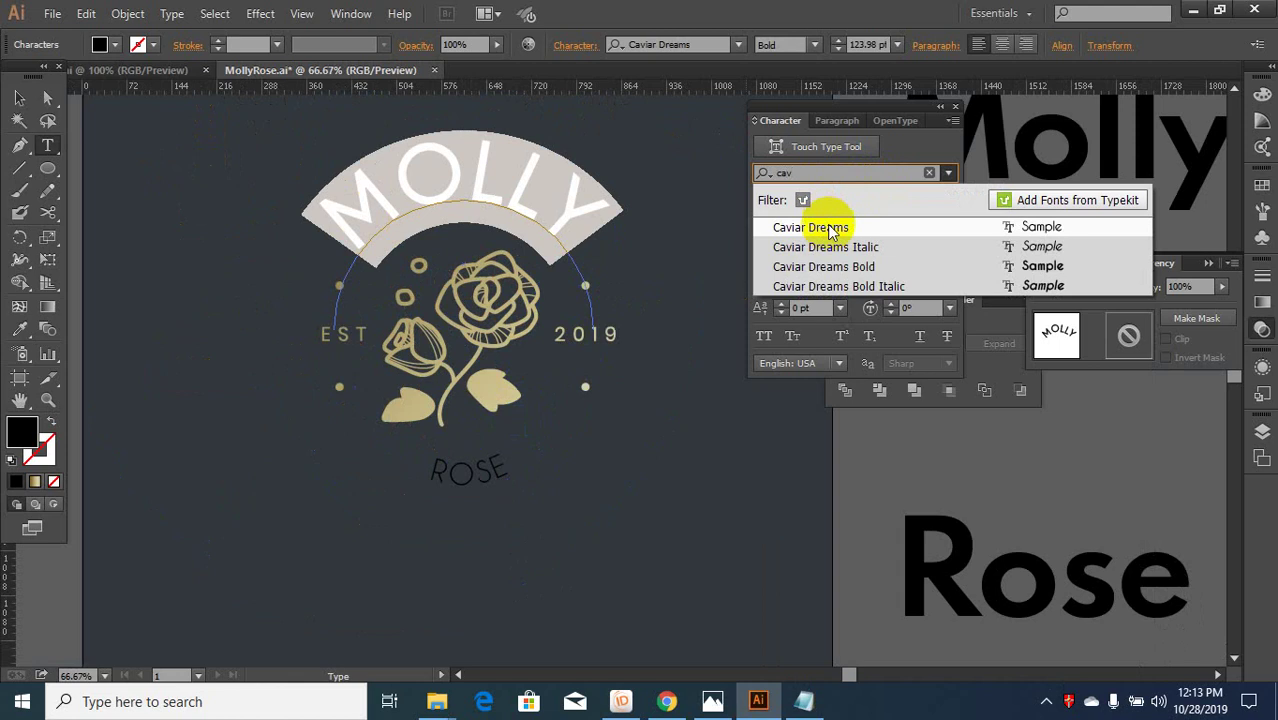
pyautogui.click(828, 229)
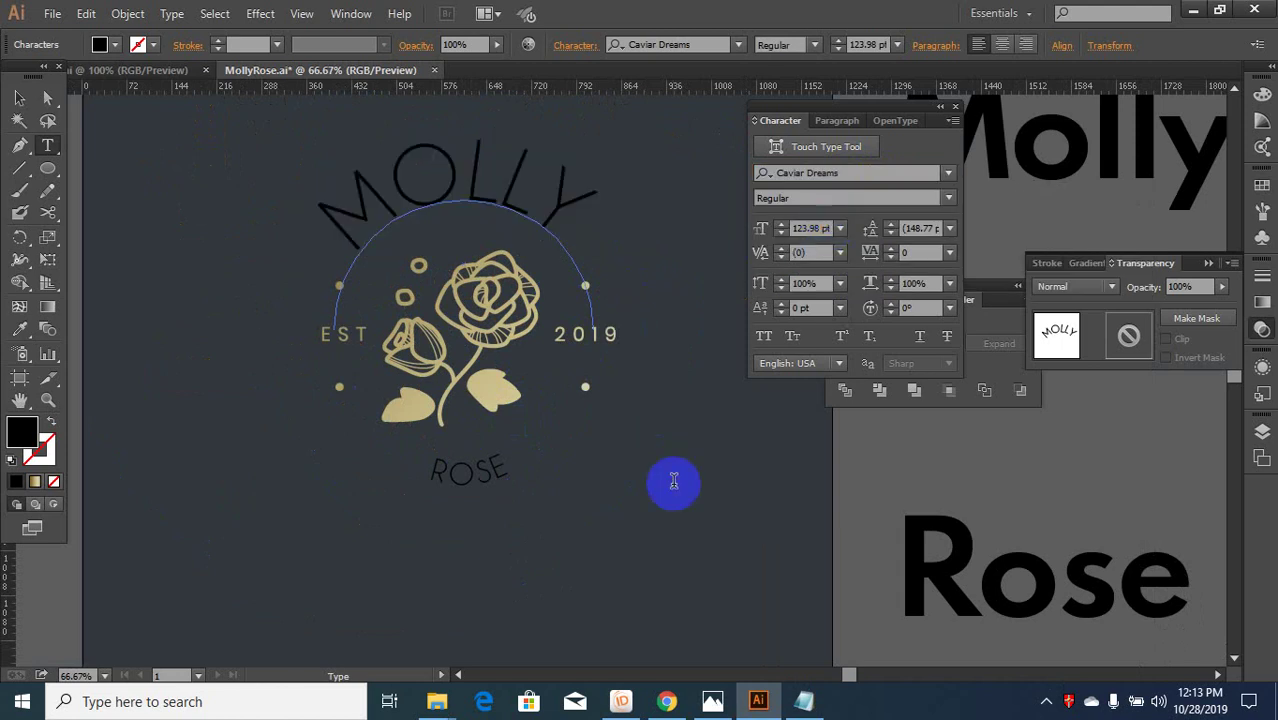
# - Move the curved MOLLY text slightly down, closer to the gold rose
pyautogui.hotkey('ctrl', '-')
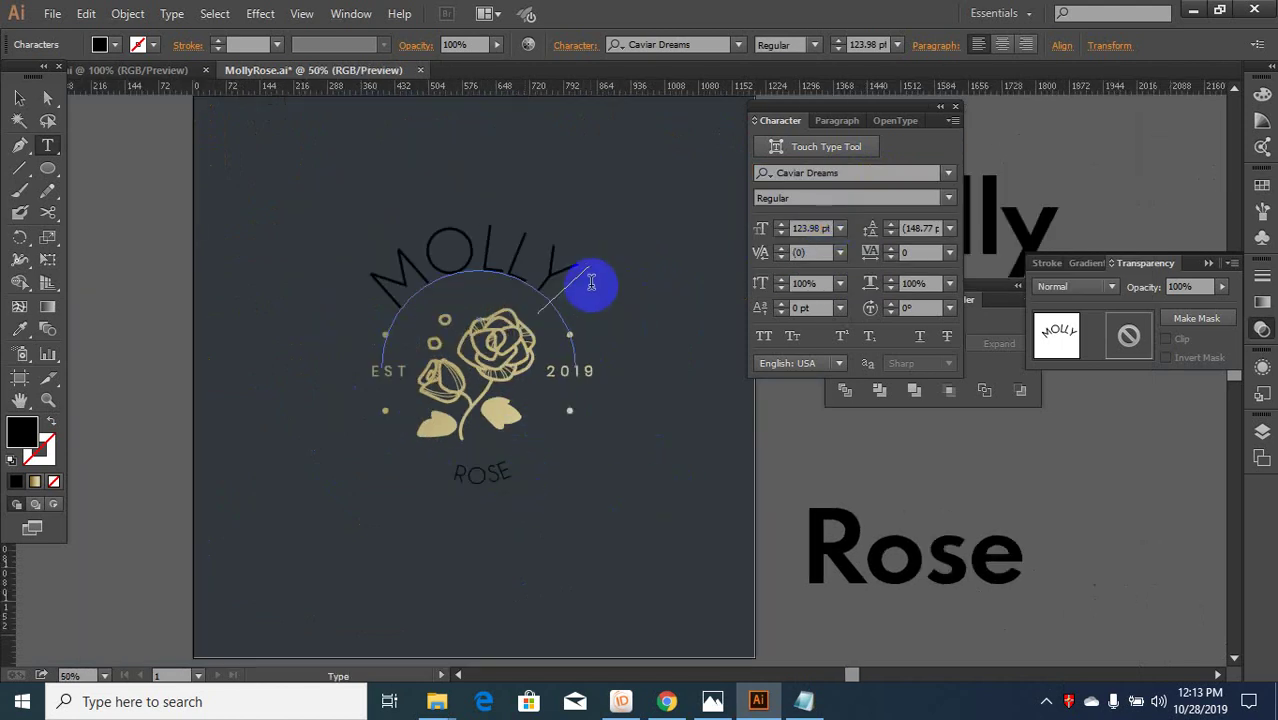
pyautogui.moveTo(590, 283); pyautogui.dragTo(381, 268)
pyautogui.moveTo(522, 466); pyautogui.dragTo(430, 472)
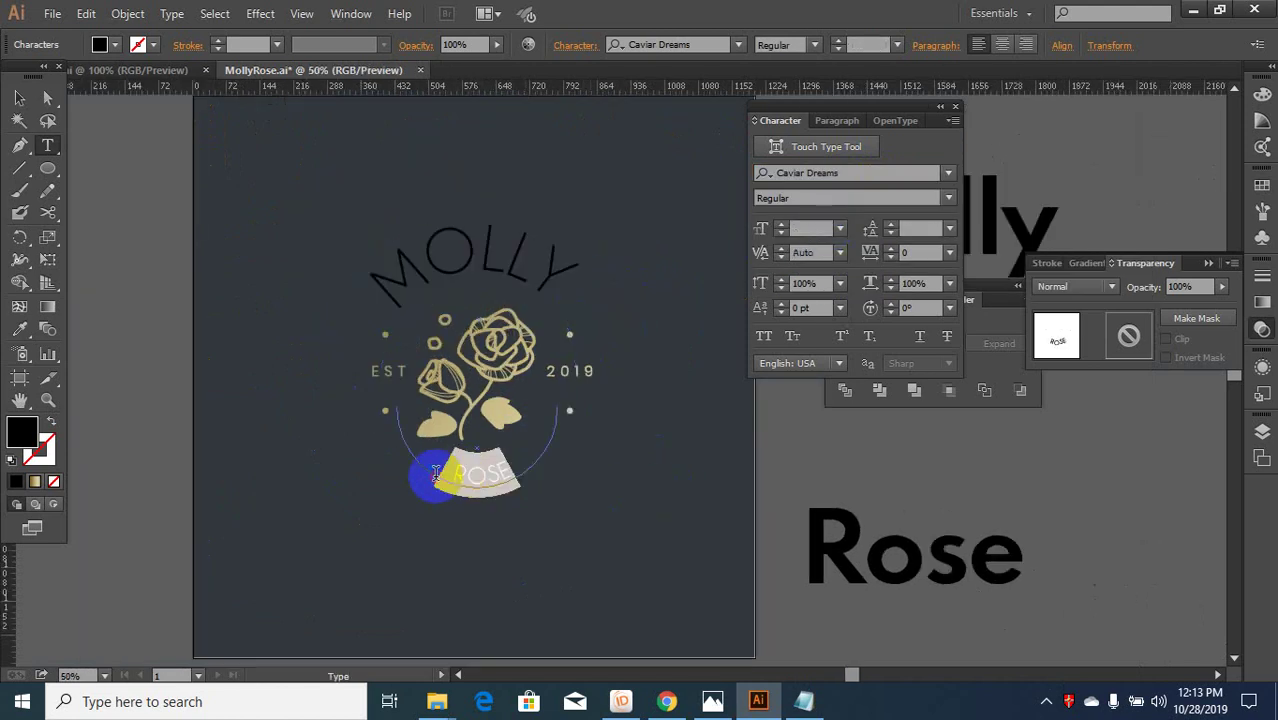
pyautogui.click(16, 98)
pyautogui.click(442, 477)
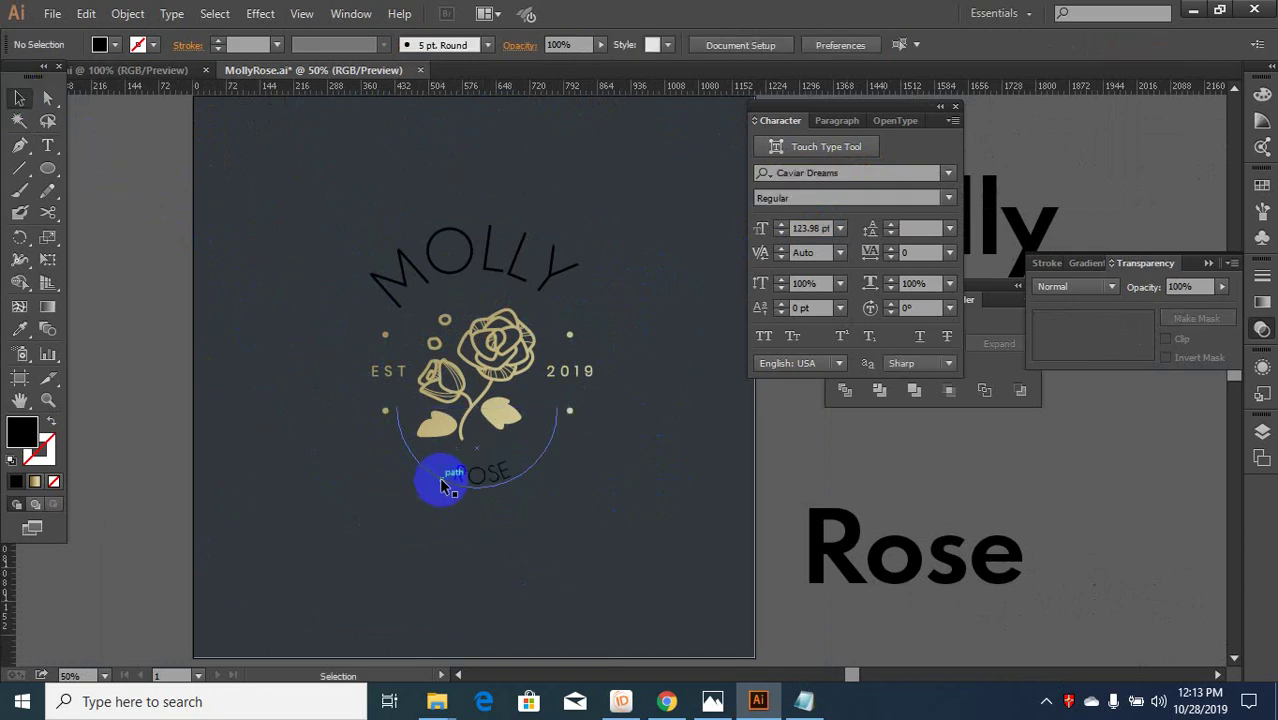
pyautogui.click(497, 285)
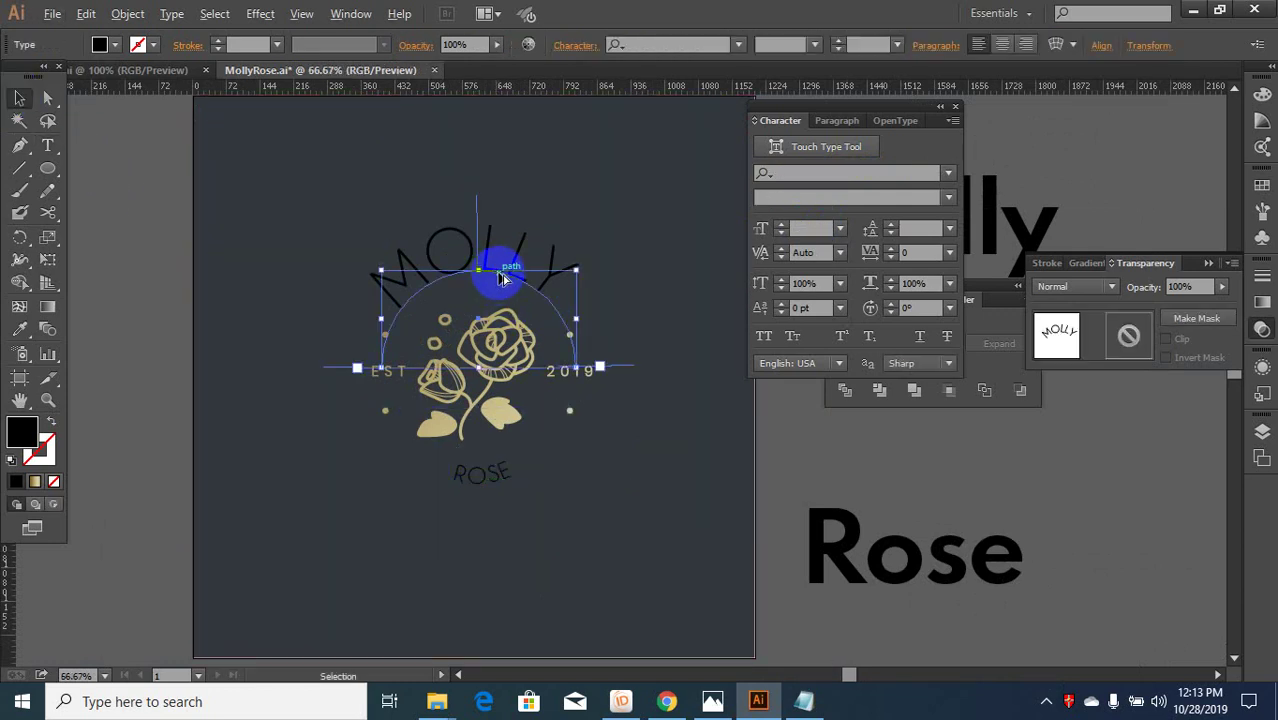
pyautogui.hotkey('ctrl', '+')
pyautogui.moveTo(503, 276); pyautogui.dragTo(503, 285)
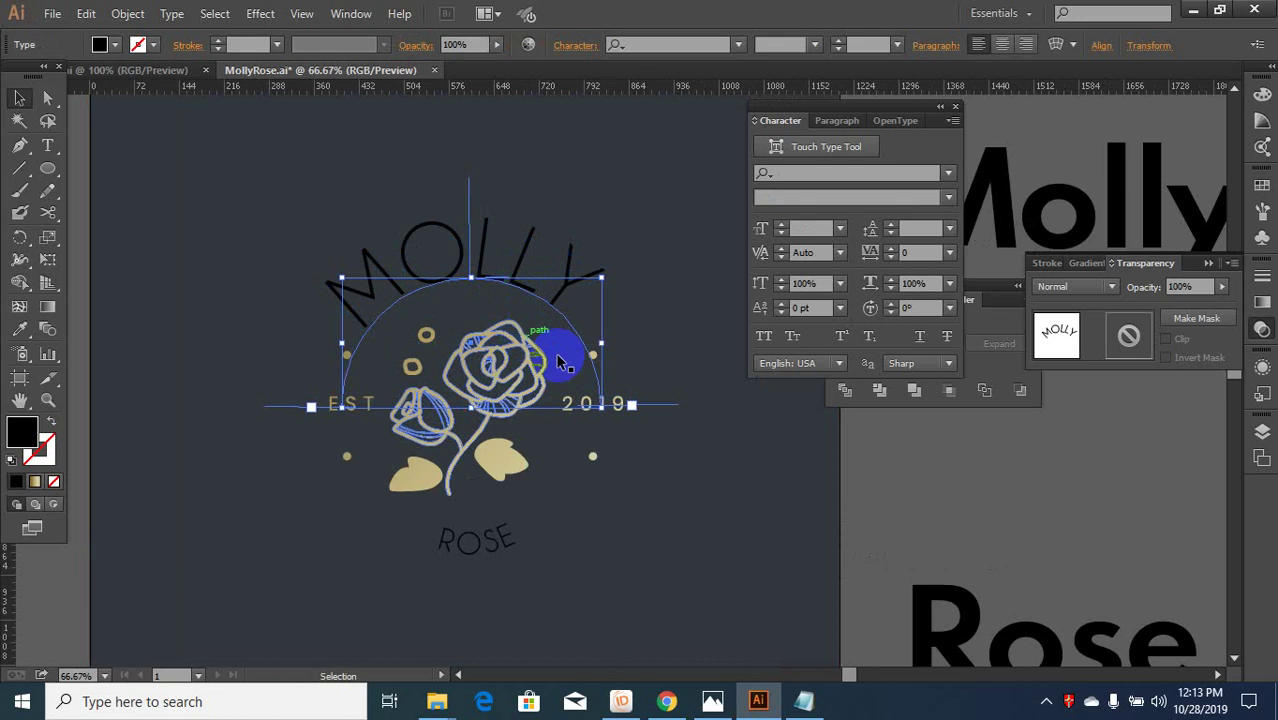
# - Try to scale the EST and 2019 groups with their dots down slightly around the rose, and undo it
pyautogui.click(476, 545)
pyautogui.click(605, 405)
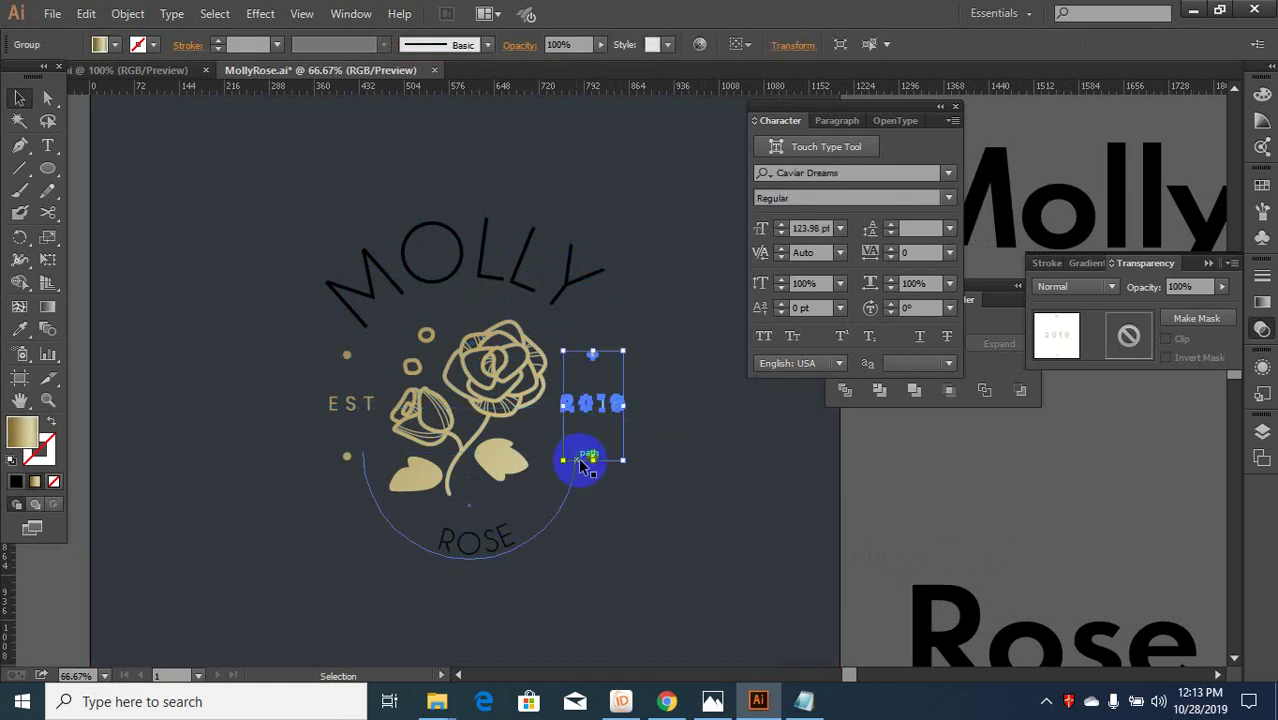
pyautogui.keyDown('shift'); pyautogui.click(366, 404); pyautogui.keyUp('shift')
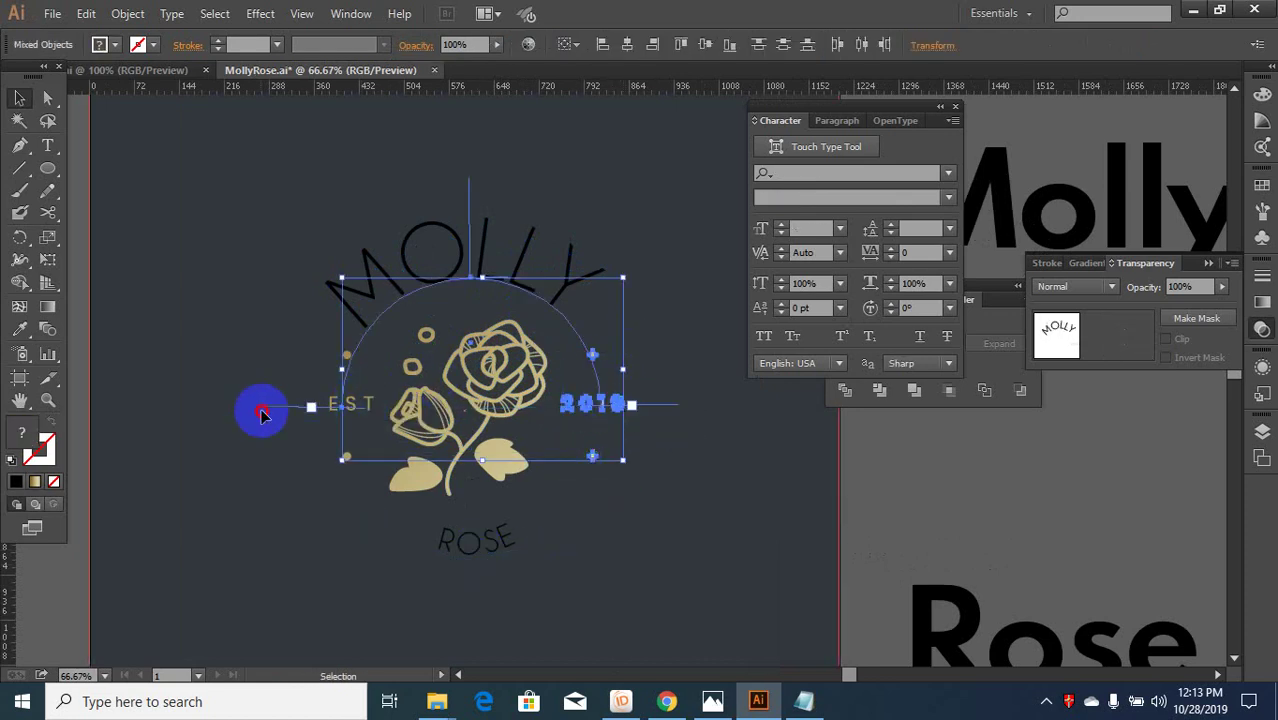
pyautogui.click(342, 459)
pyautogui.click(346, 458)
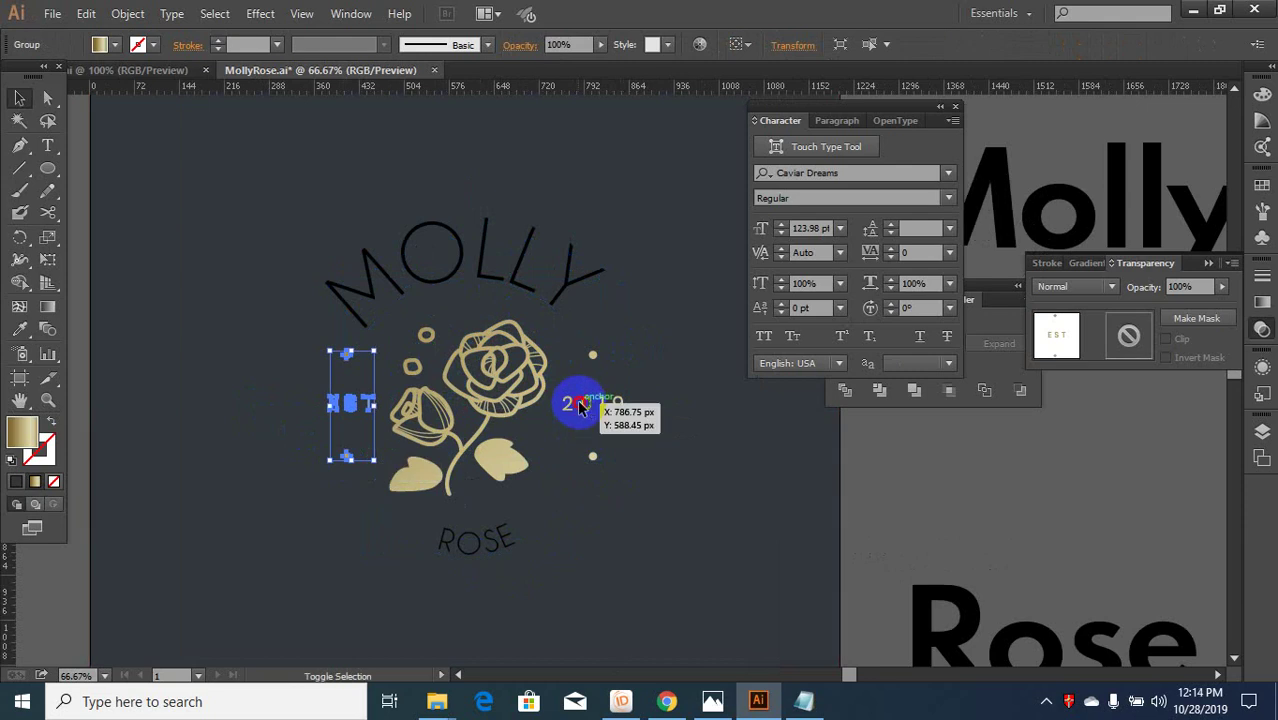
pyautogui.keyDown('shift'); pyautogui.click(579, 405); pyautogui.keyUp('shift')
pyautogui.moveTo(624, 350); pyautogui.dragTo(612, 349)
pyautogui.click(648, 470)
pyautogui.scroll(-2, 398, 518)
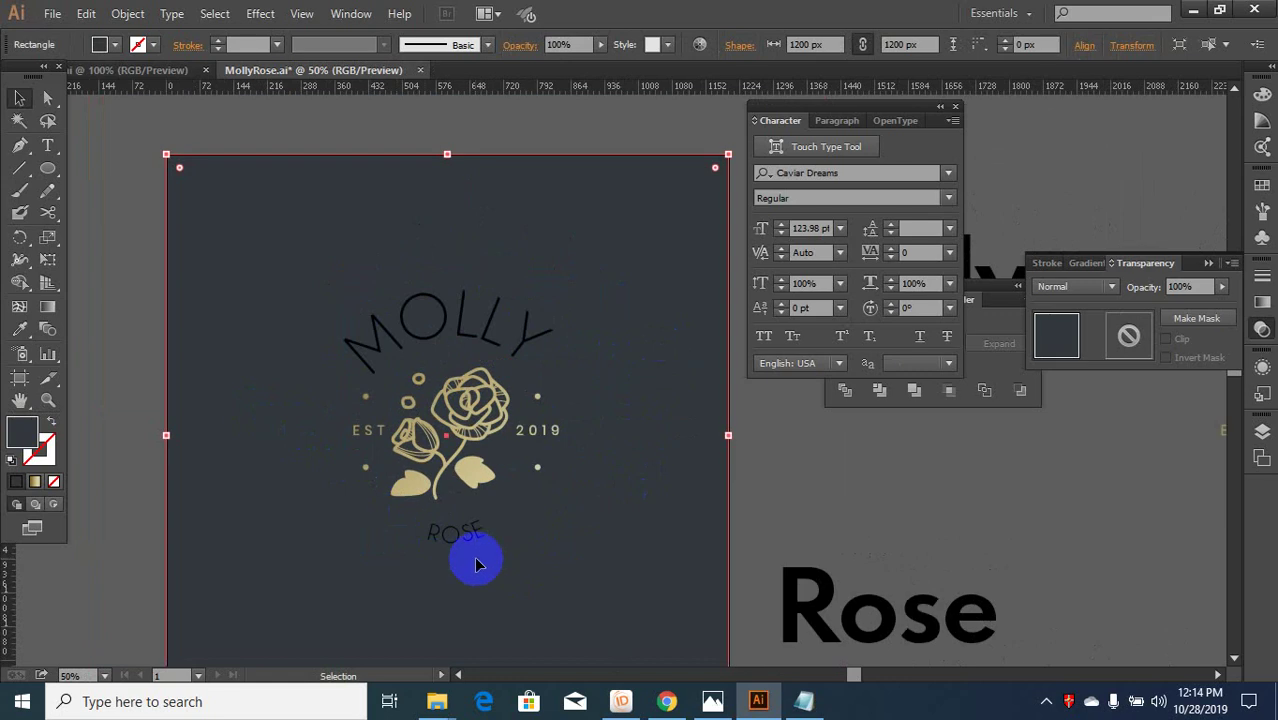
pyautogui.hotkey('ctrl', 'z')
pyautogui.scroll(1, 377, 449)
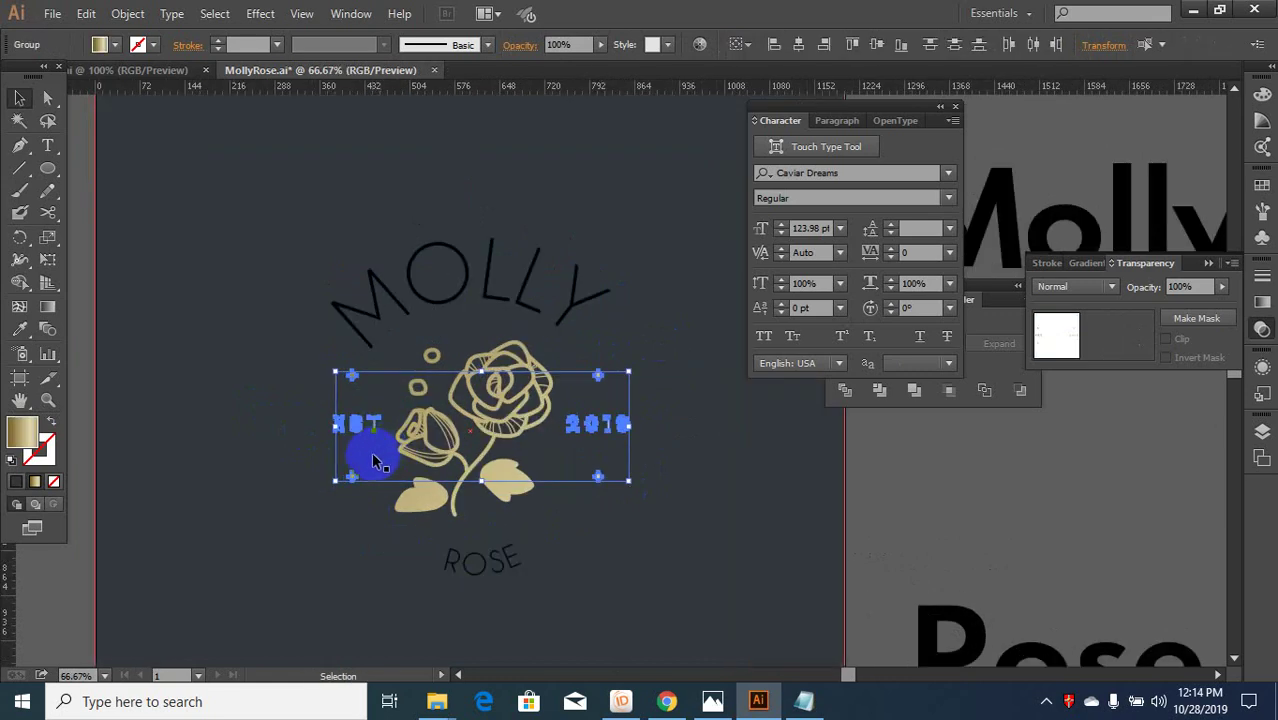
# - Isolate the gold group beside the rose that holds the year 2019 and select its digits 019
pyautogui.click(378, 486)
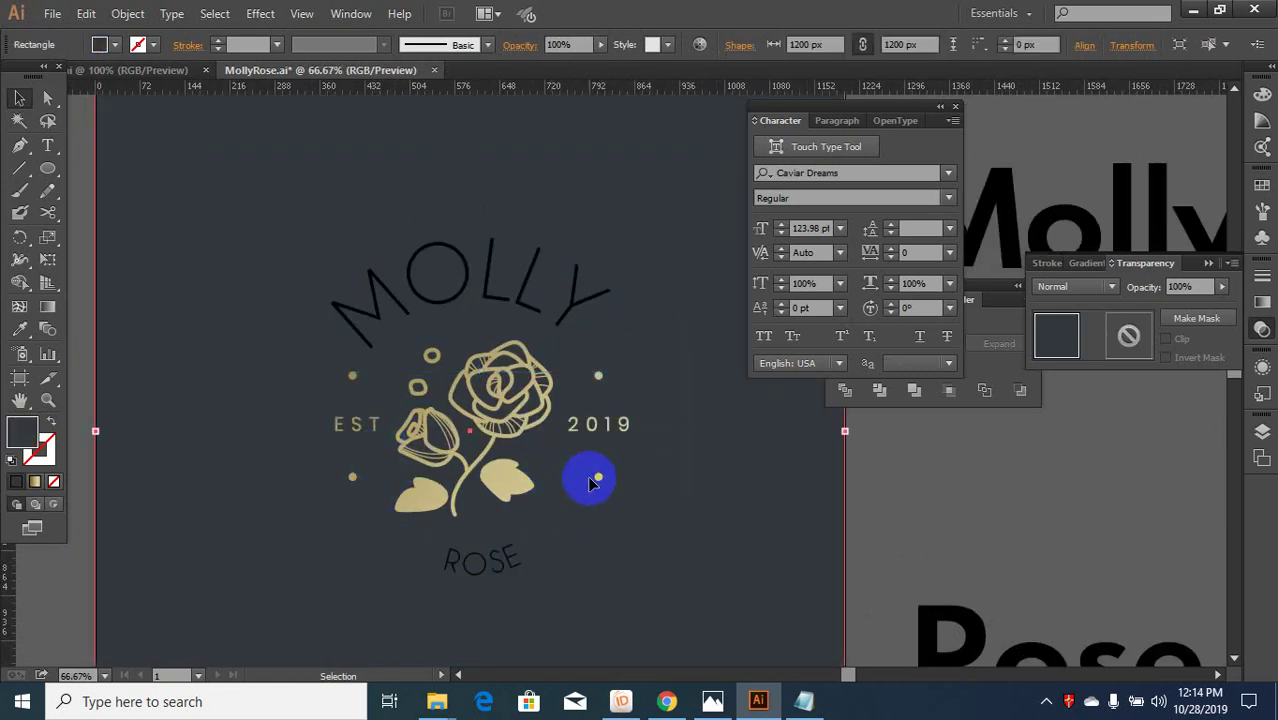
pyautogui.moveTo(590, 483); pyautogui.dragTo(587, 430)
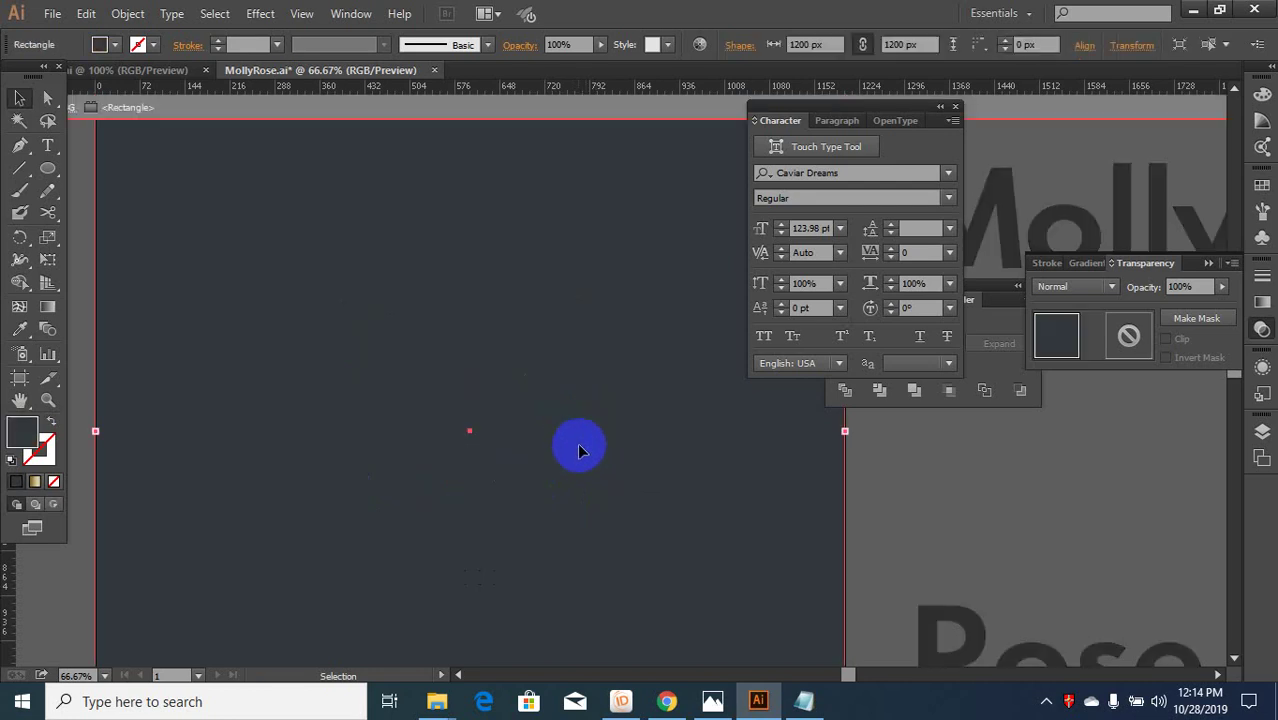
pyautogui.doubleClick(590, 453)
pyautogui.doubleClick(591, 427)
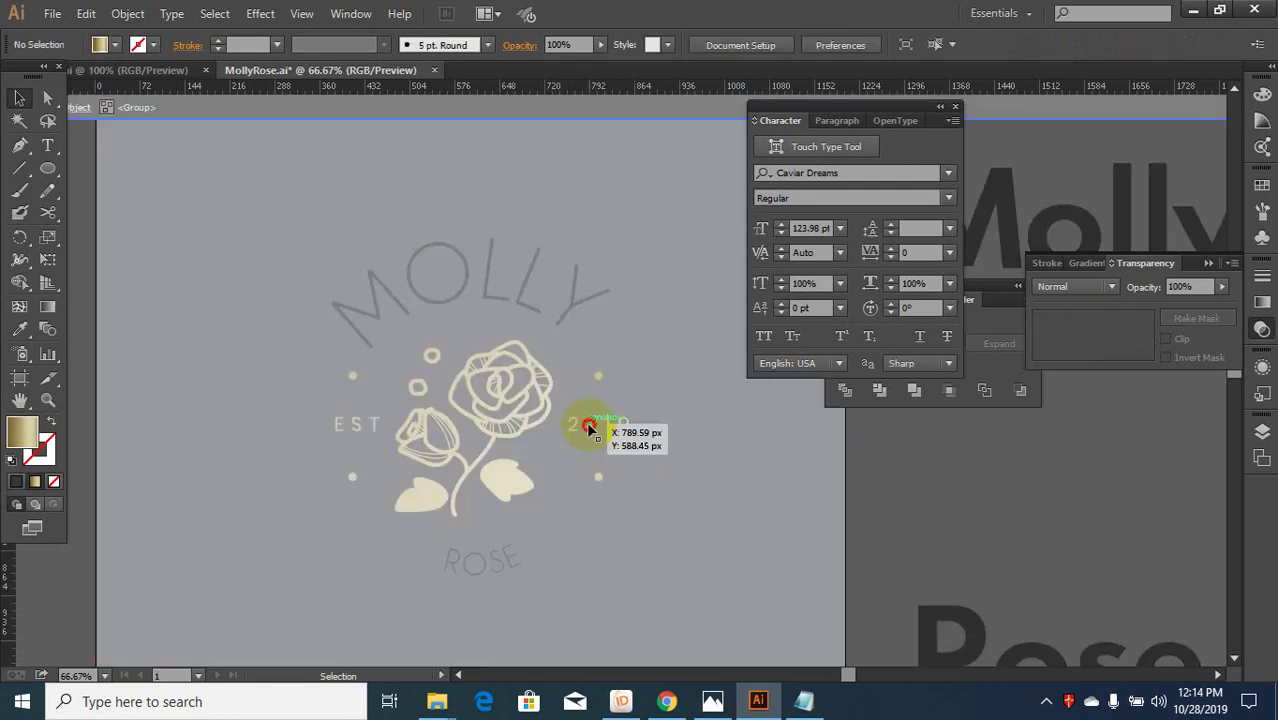
pyautogui.click(550, 430)
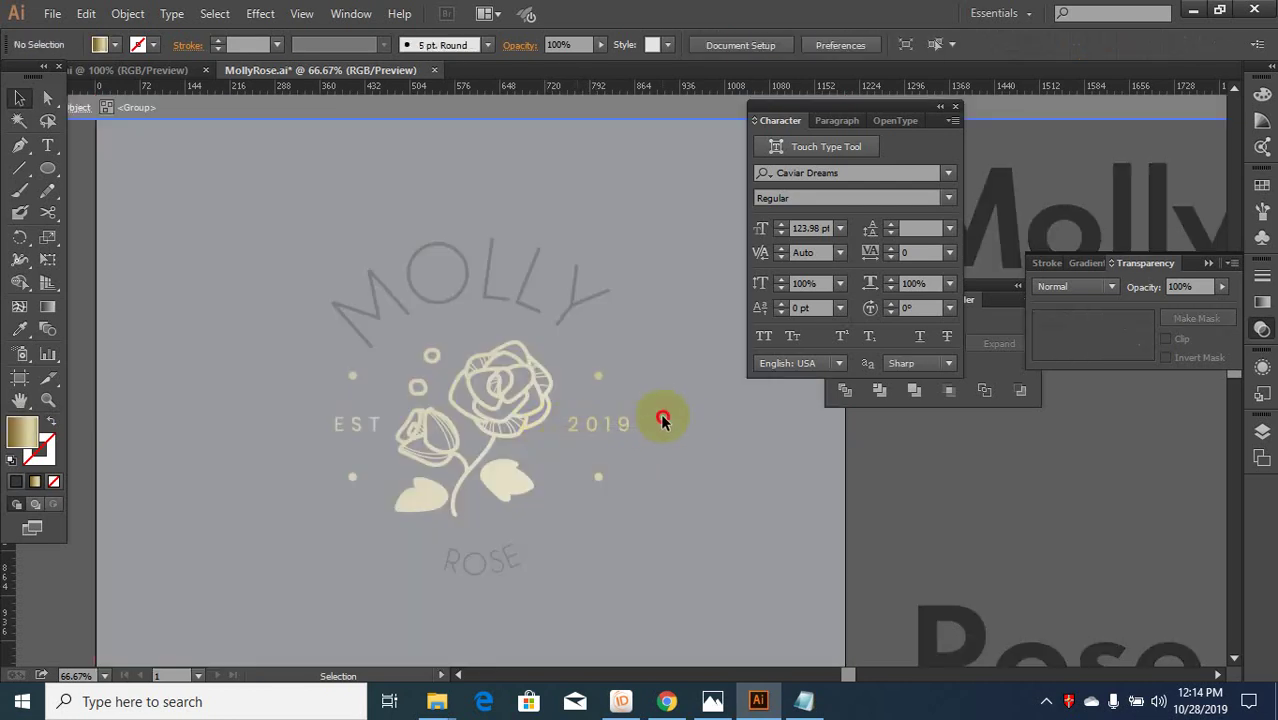
pyautogui.moveTo(662, 420); pyautogui.dragTo(590, 438)
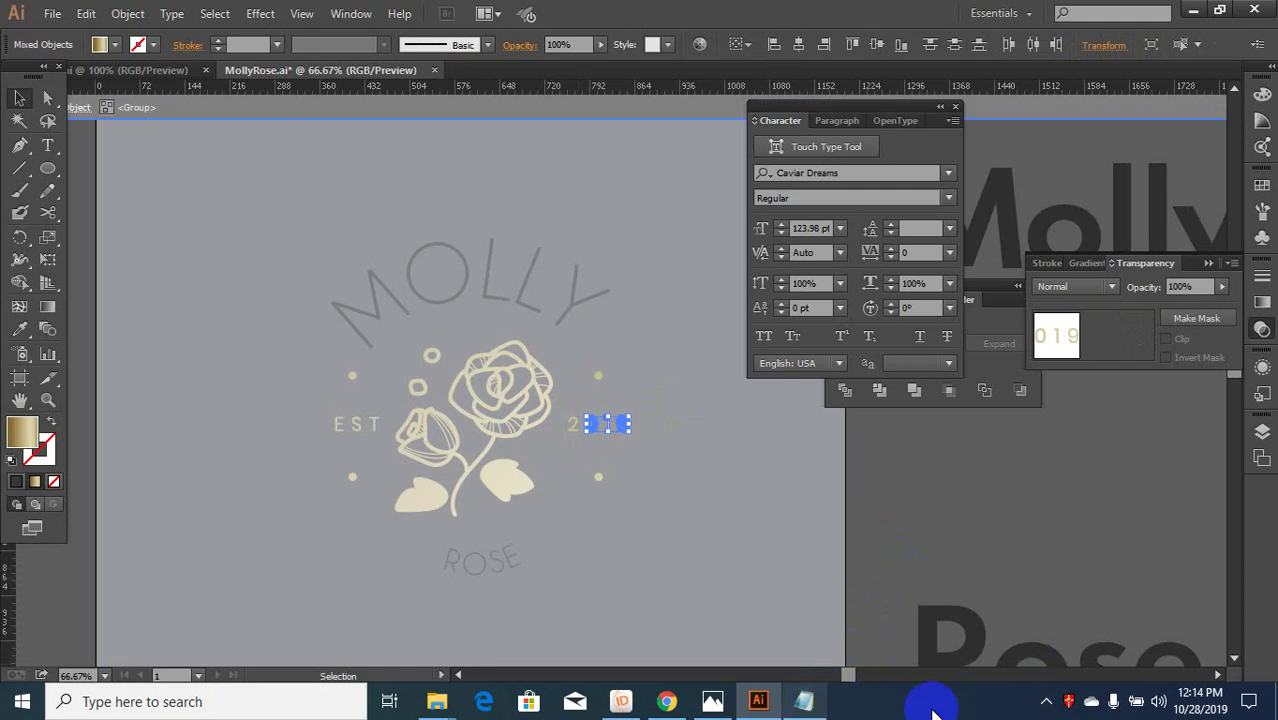
pyautogui.click(1046, 701)
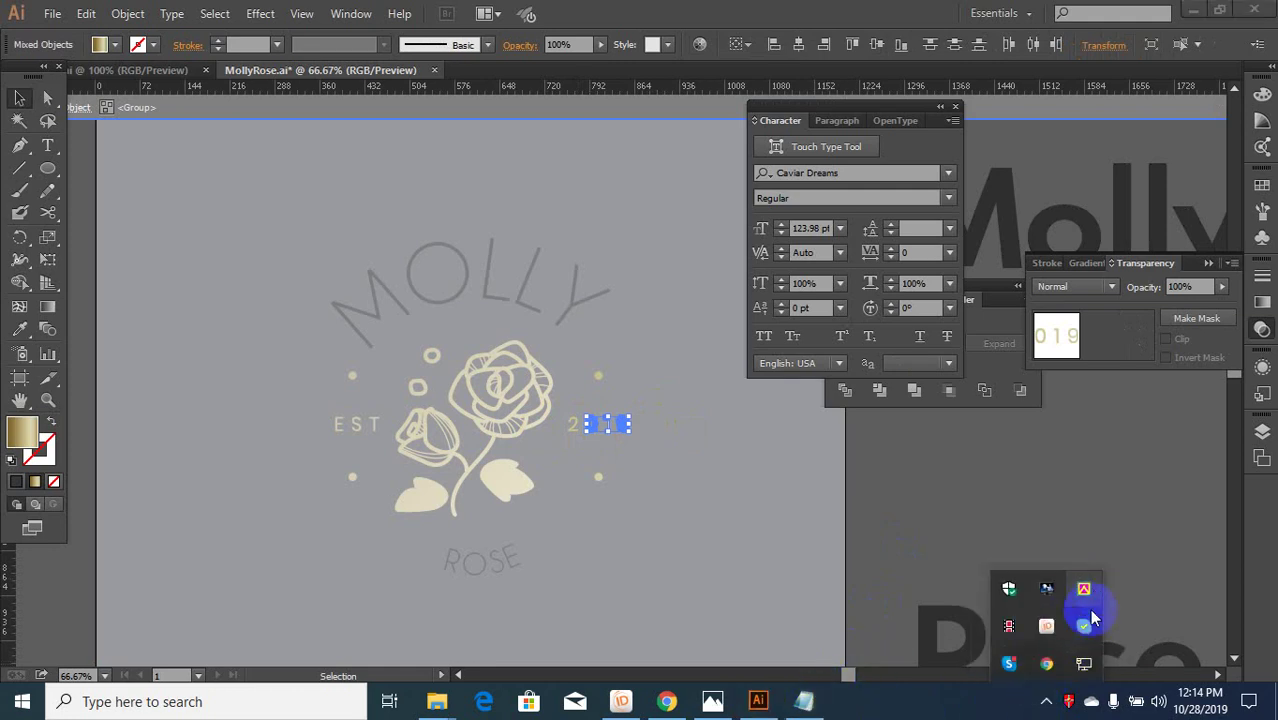